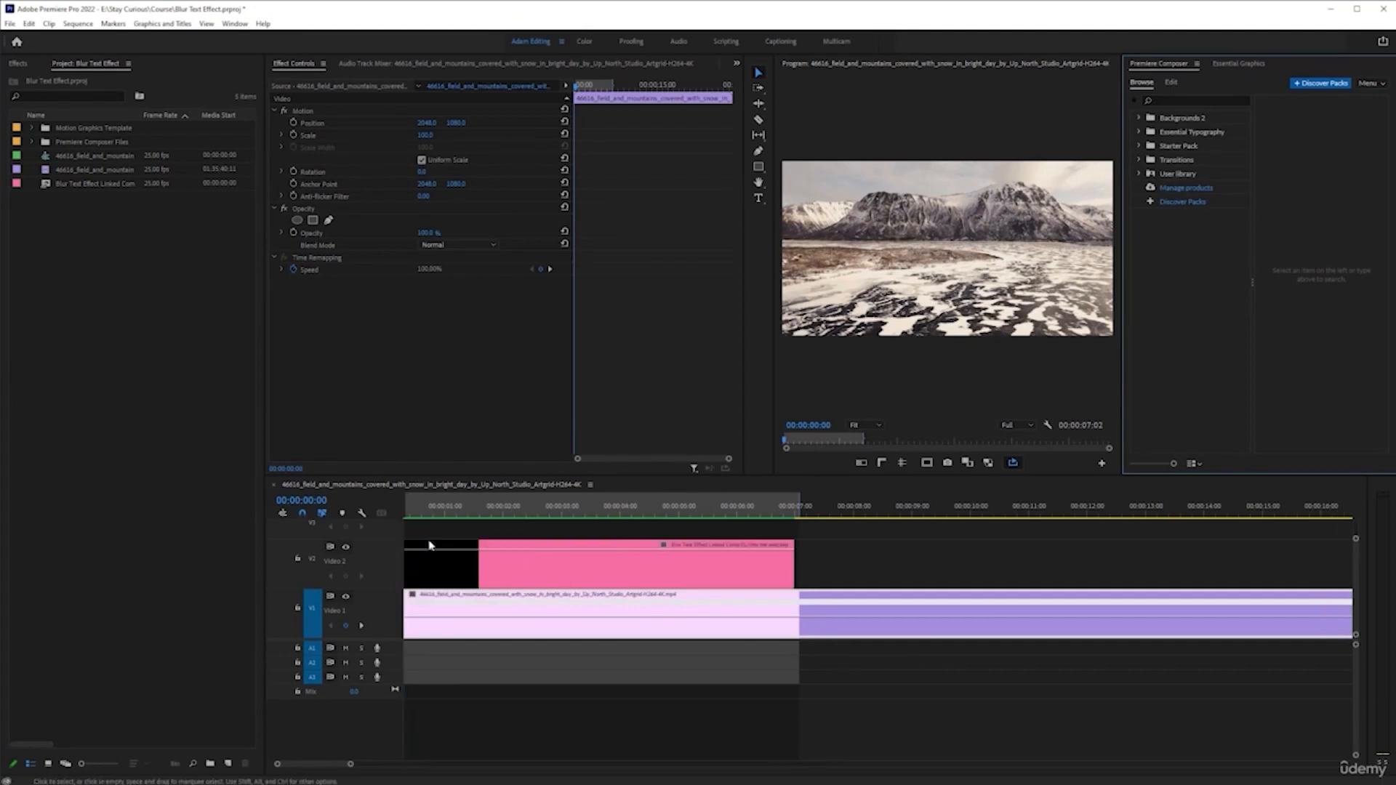
# Play back the linked blur text clip over the mountain footage in the sequence
pyautogui.scroll(4, 429, 549)
pyautogui.click(482, 573)
pyautogui.press('space')
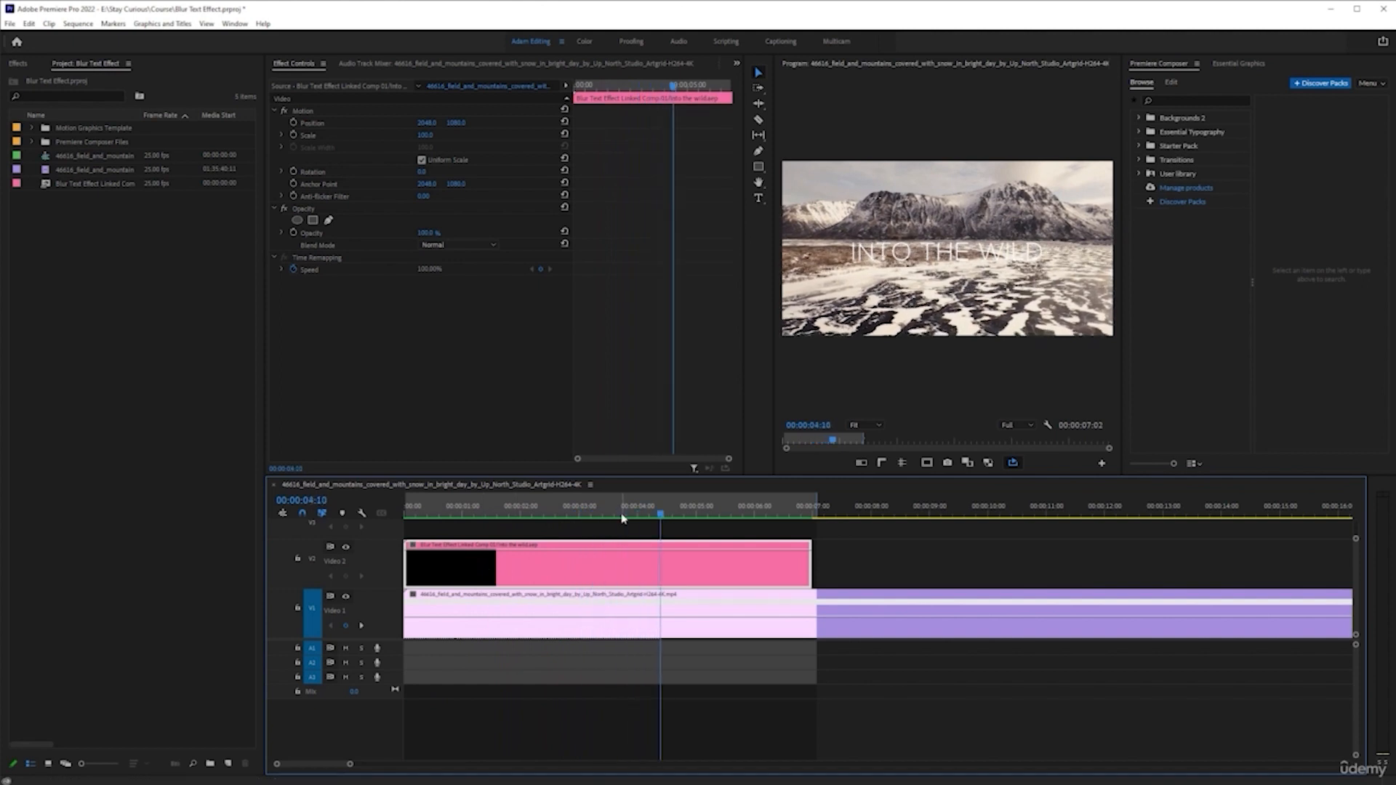
pyautogui.scroll(2, 533, 562)
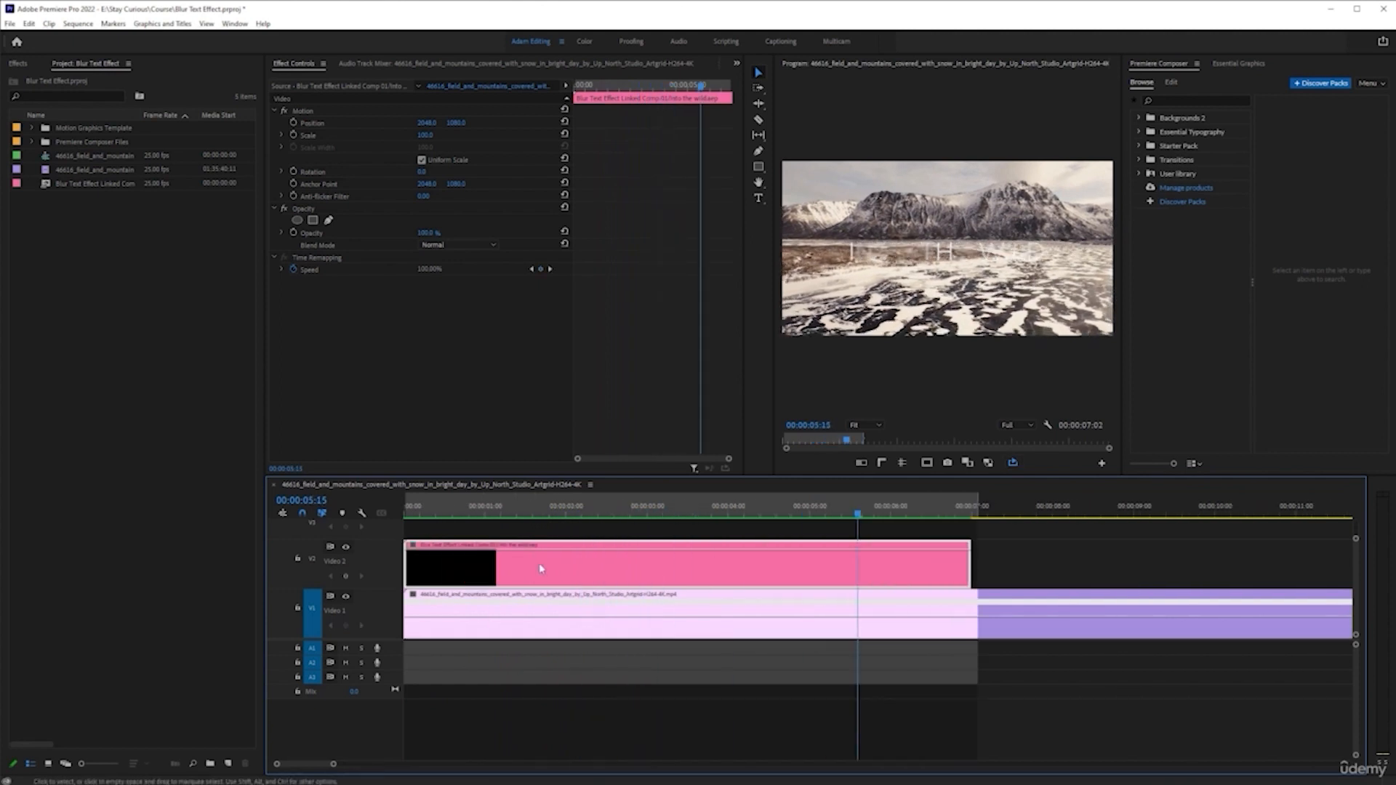
pyautogui.scroll(-4, 539, 563)
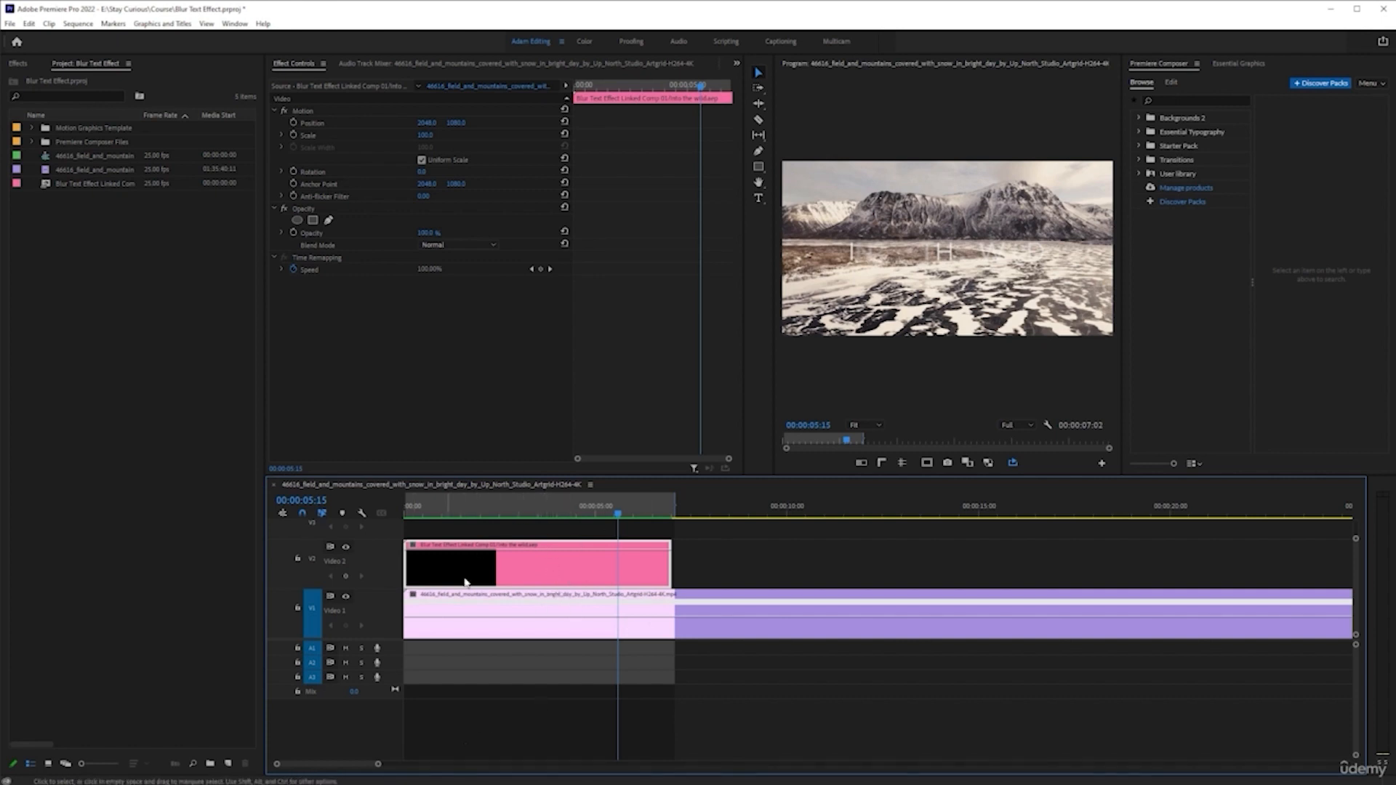
# Inspect the linked text clip's editable properties in Essential Graphics
pyautogui.click(608, 650)
pyautogui.click(574, 568)
pyautogui.click(1239, 64)
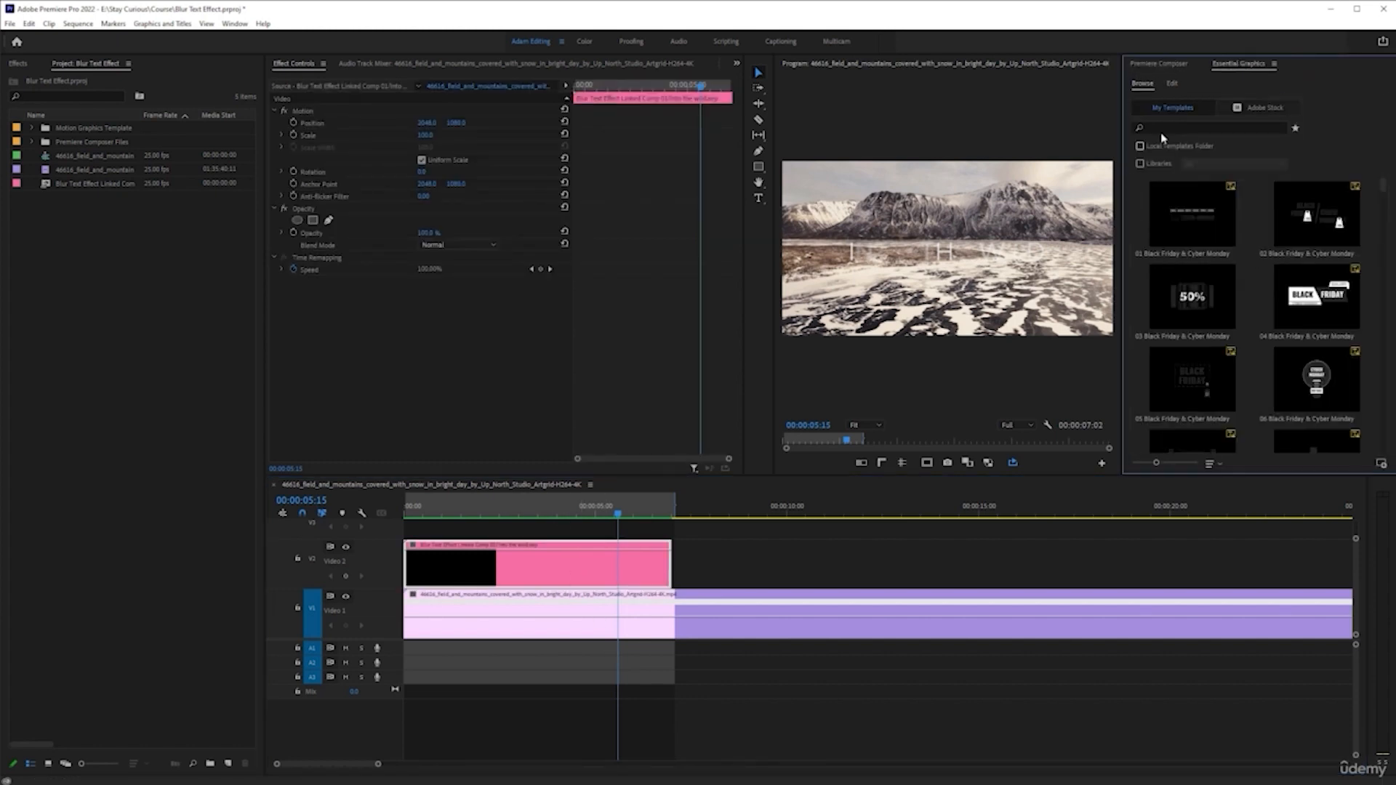
pyautogui.click(1178, 86)
pyautogui.click(605, 564)
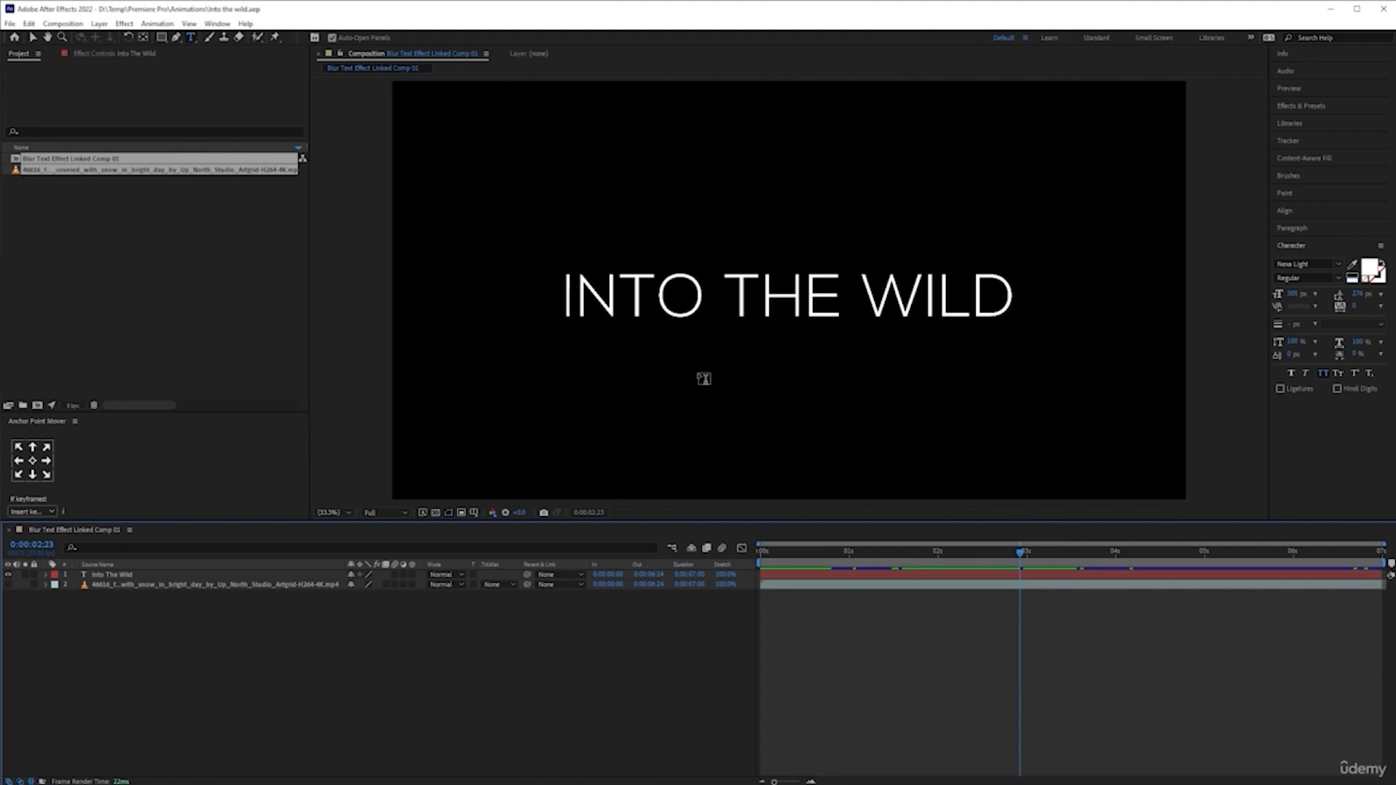
# Switch to After Effects, show the Essential Graphics panel and widen it
pyautogui.click(812, 576)
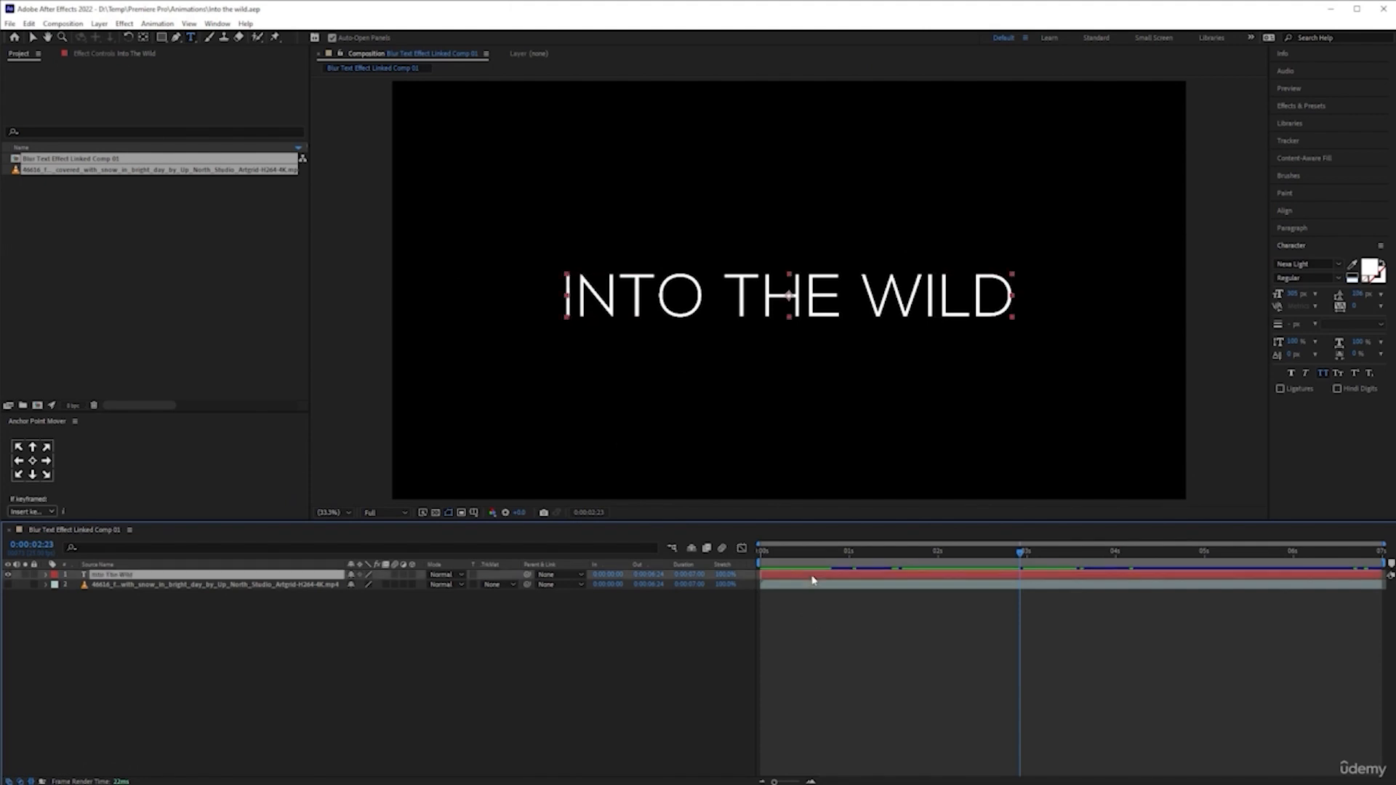
pyautogui.click(32, 37)
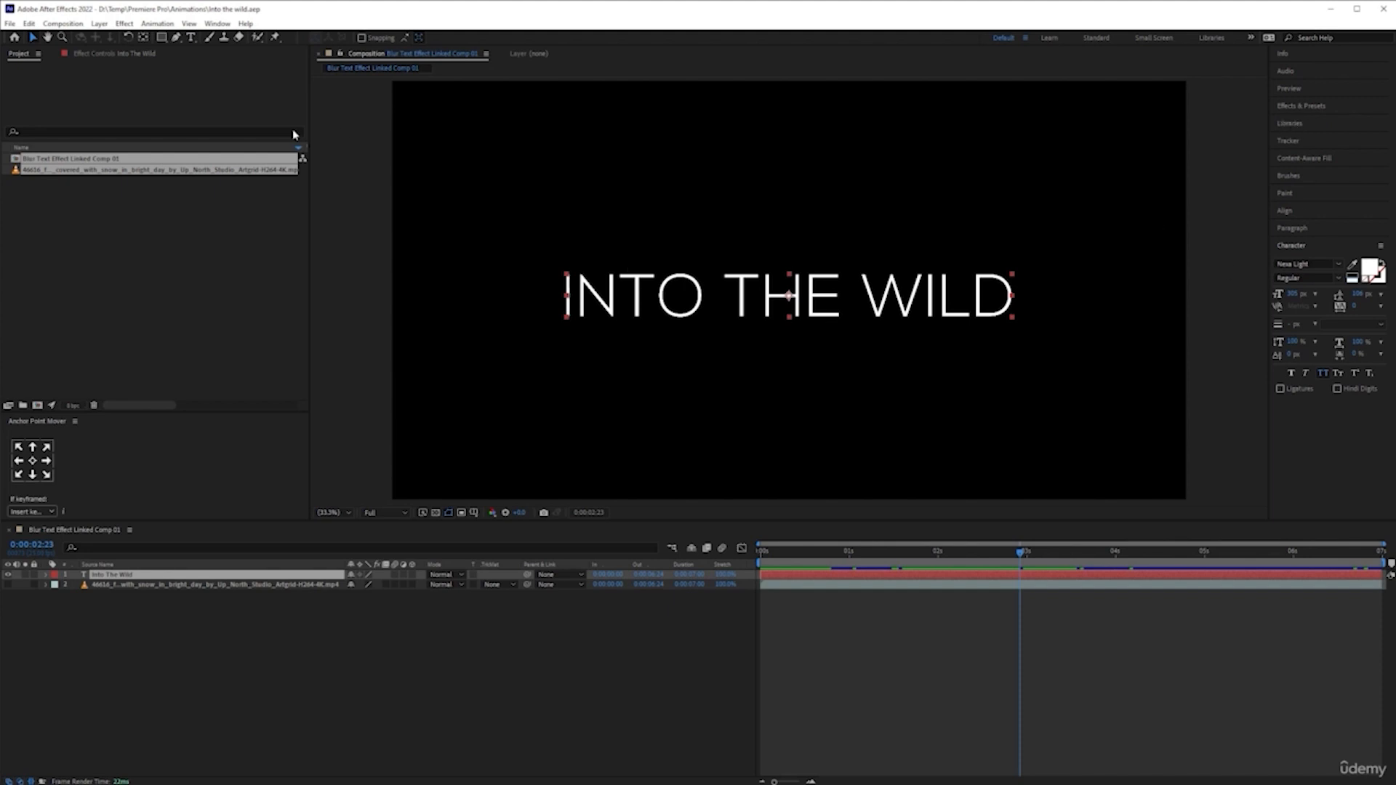
pyautogui.click(217, 23)
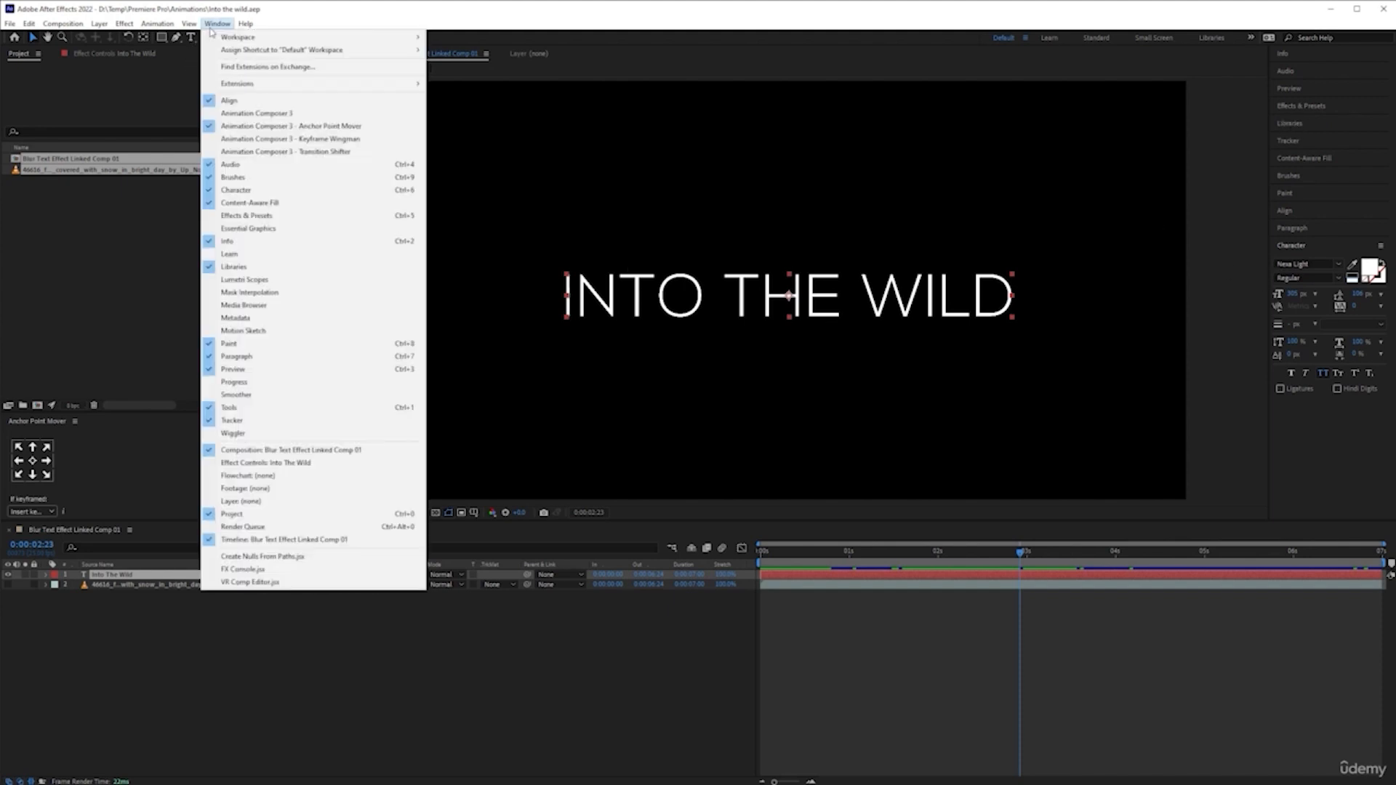
pyautogui.click(277, 231)
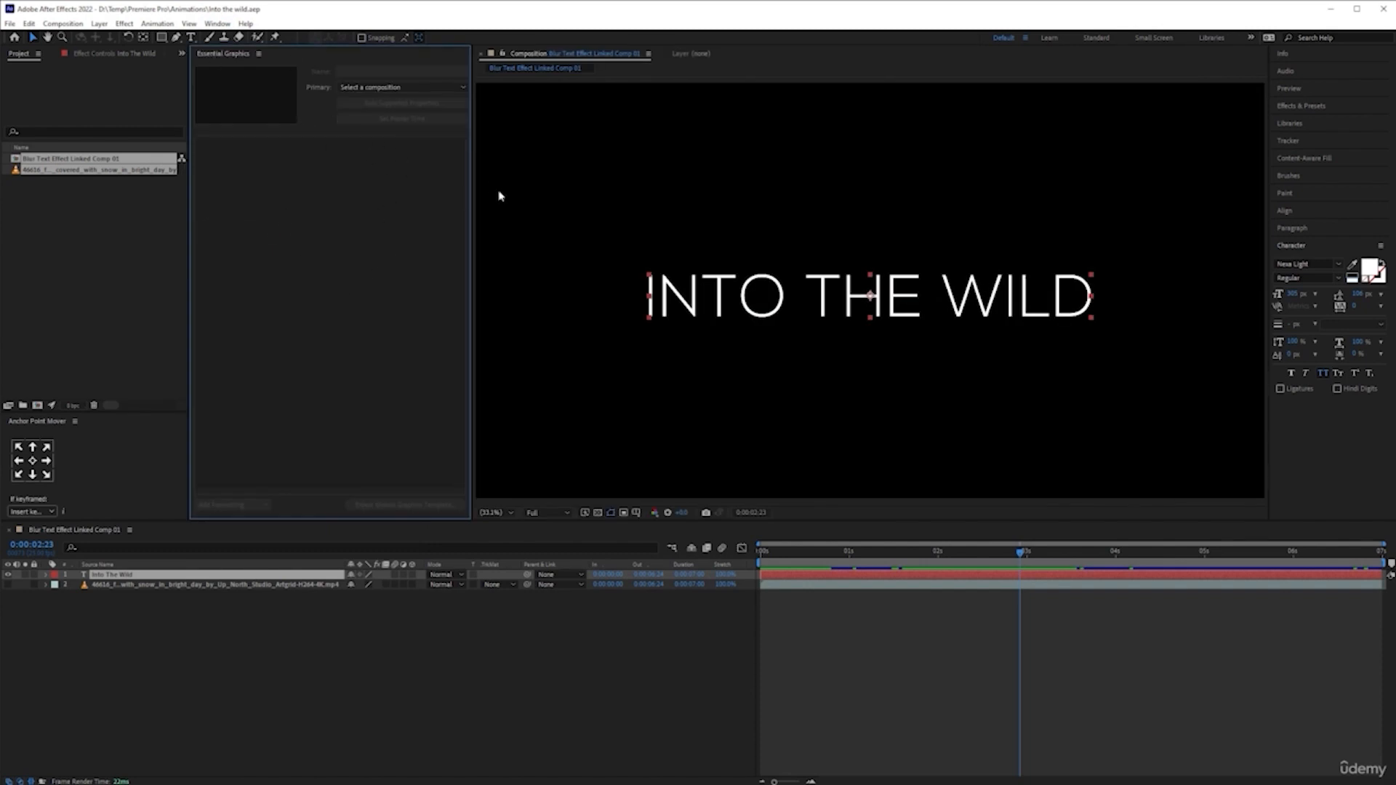
pyautogui.moveTo(473, 199); pyautogui.dragTo(594, 197)
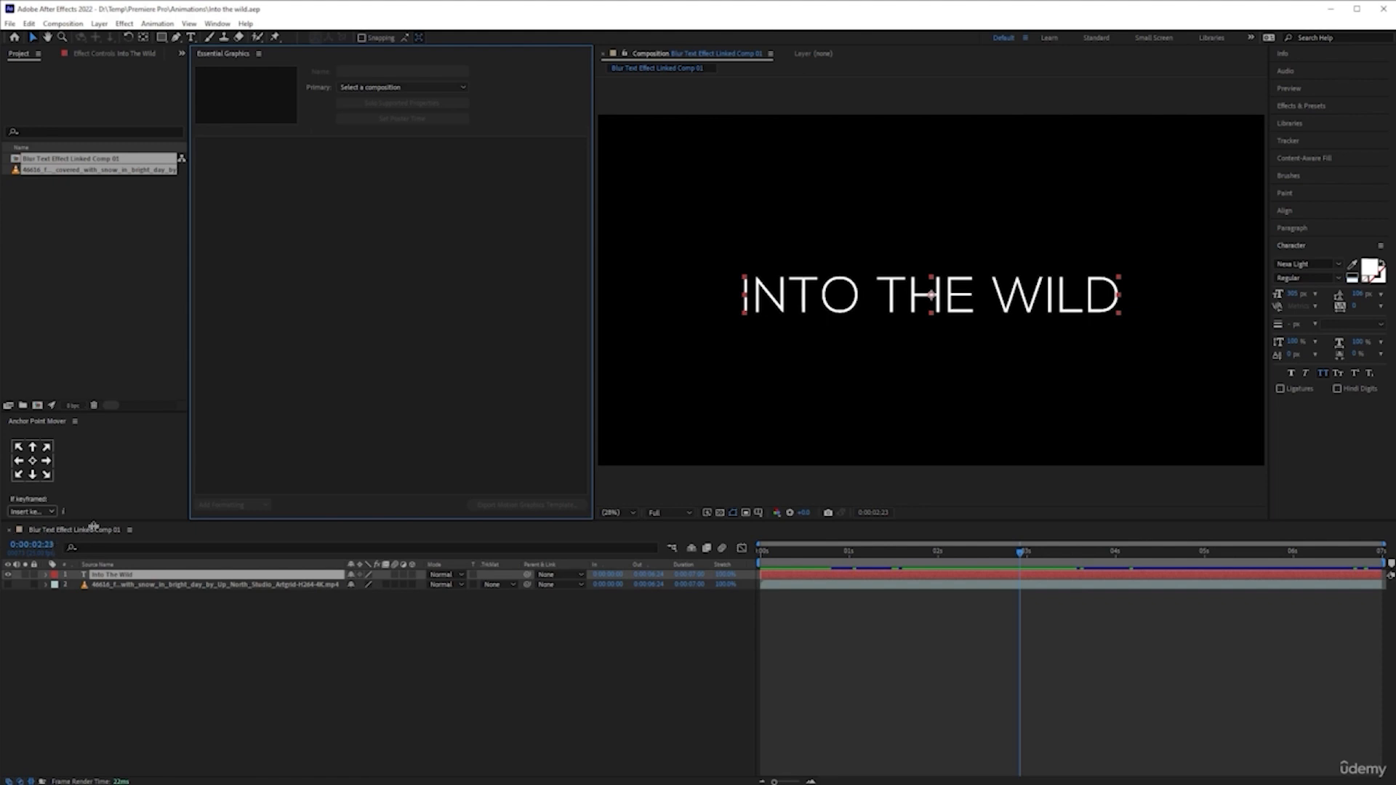
# Make Blur Text Effect Linked Comp 01 the template's primary composition and name the template "Blur Text (In & Out)"
pyautogui.click(399, 89)
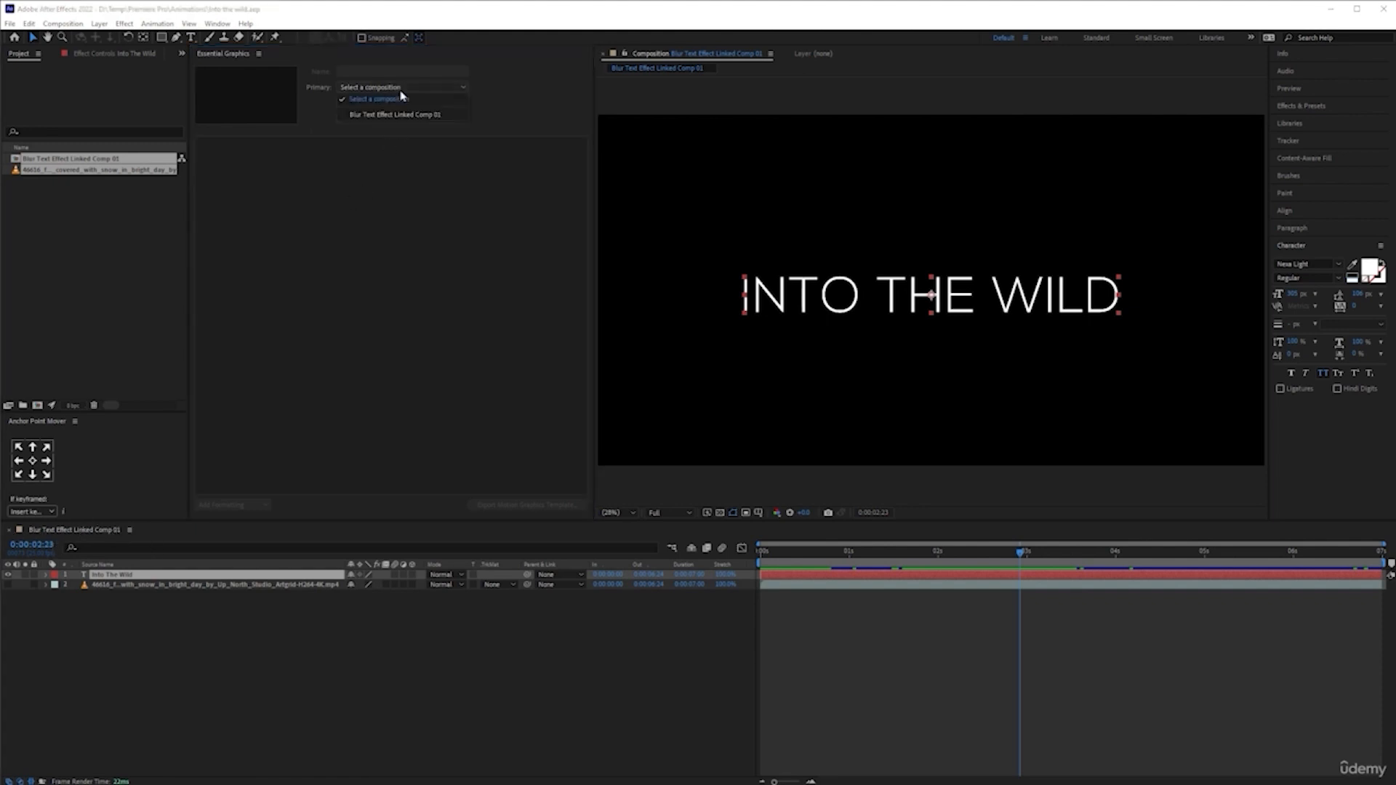
pyautogui.click(368, 114)
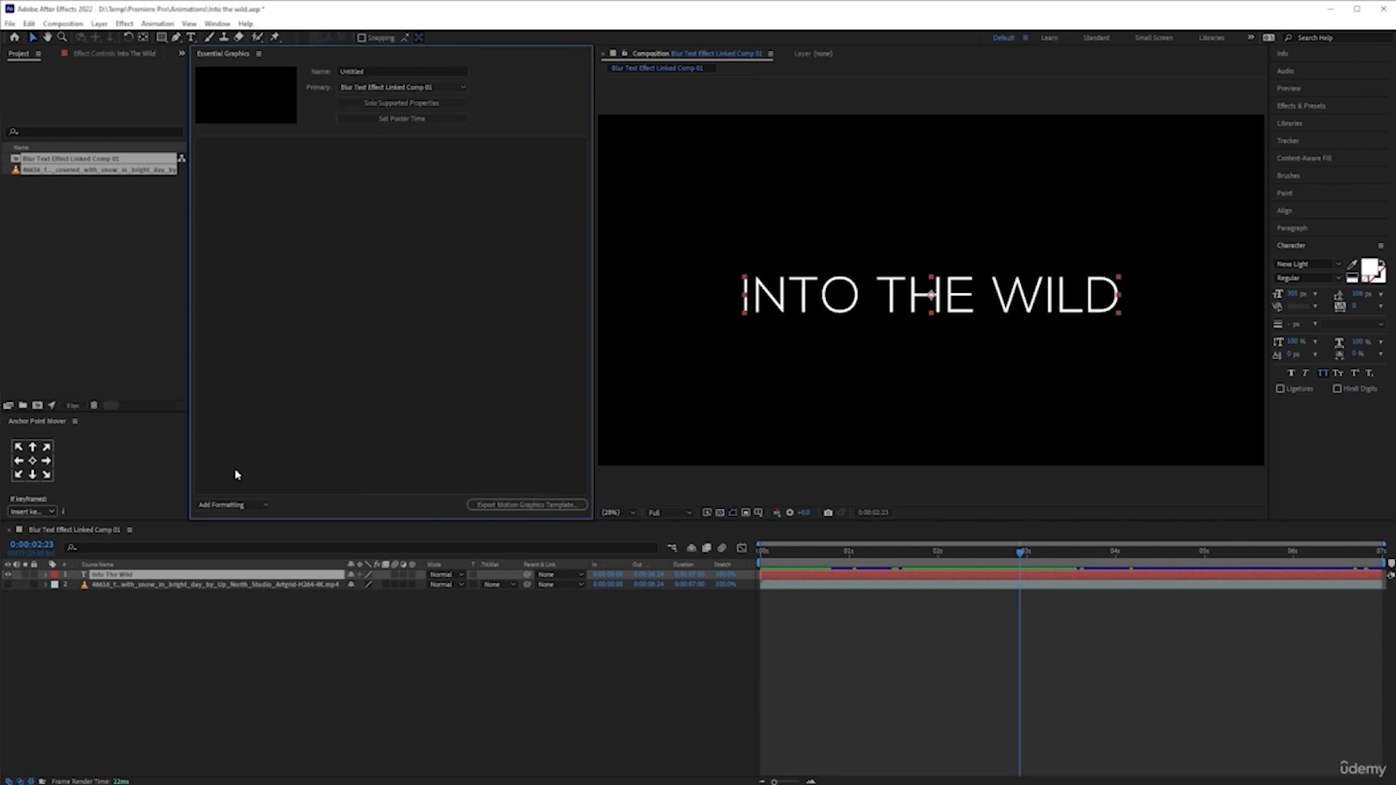
pyautogui.click(368, 72)
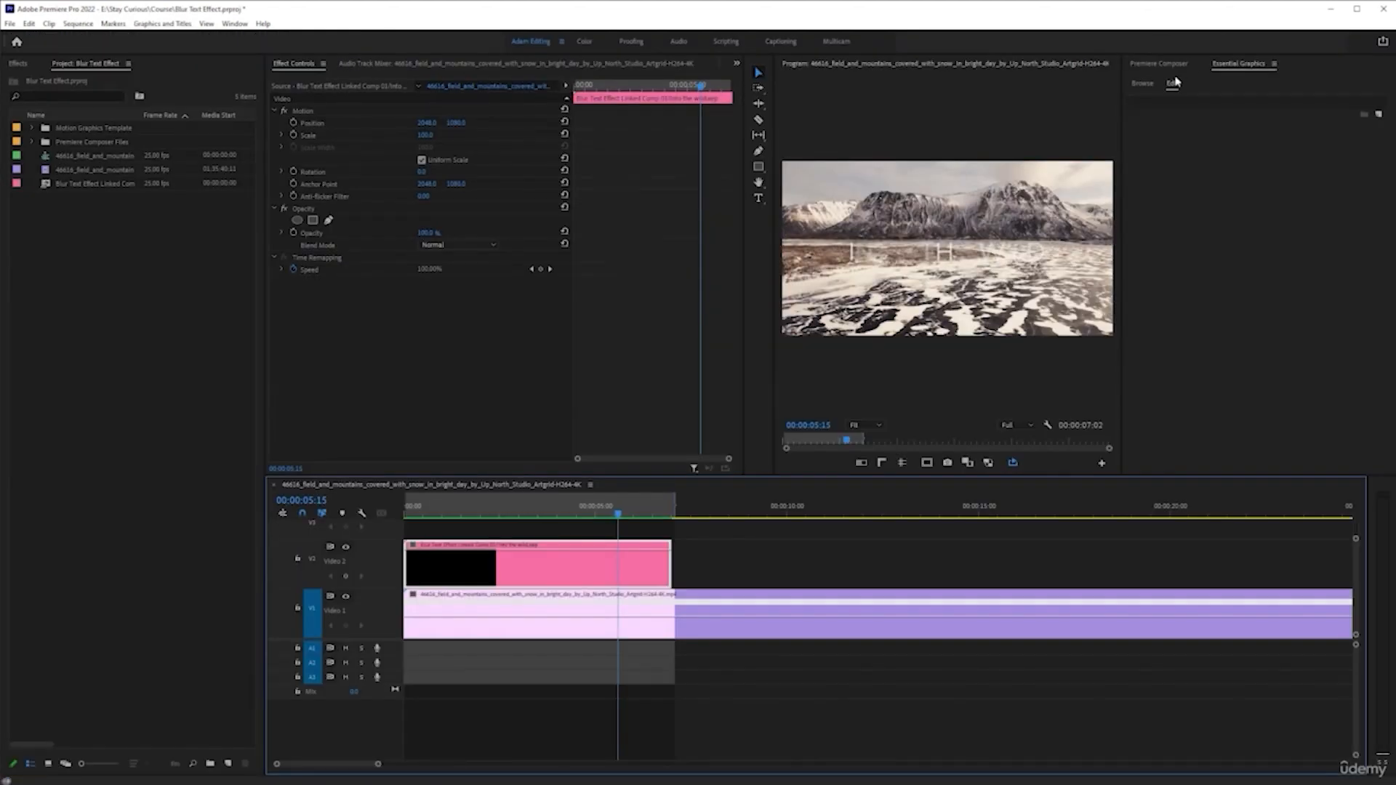
pyautogui.click(1140, 83)
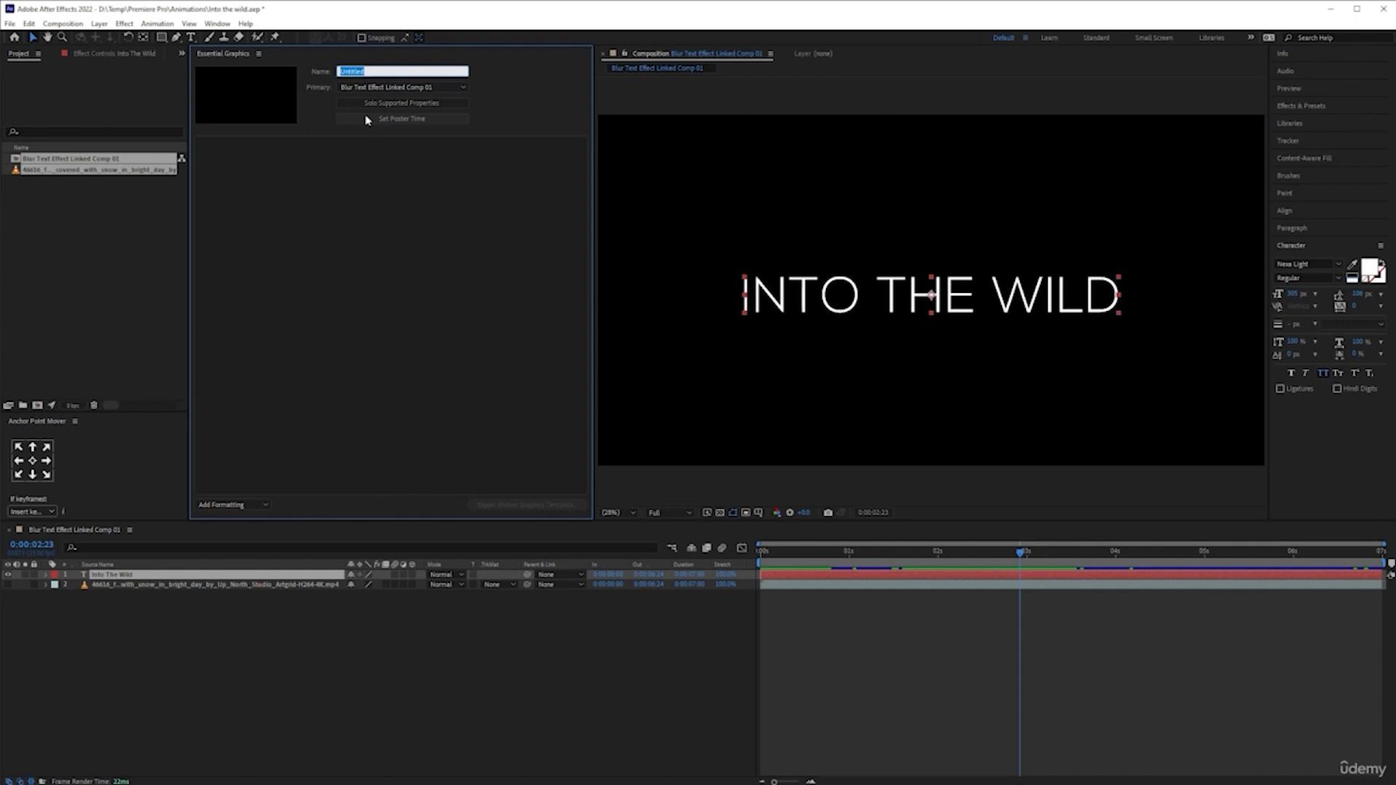
pyautogui.write('Blur Text (In & Out')
pyautogui.press('Return')
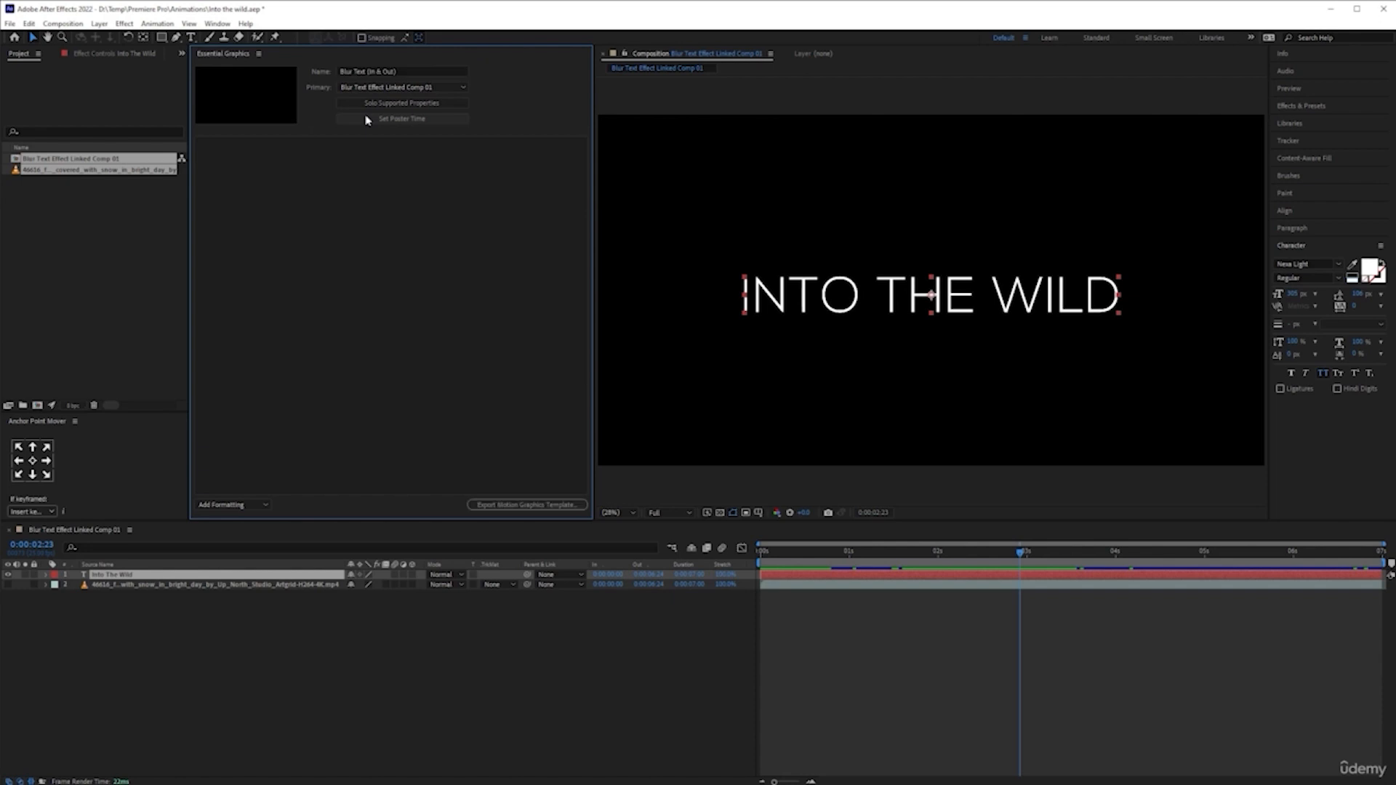
# Scrub the composition from its start to about three seconds to review the text's blur-in animation
pyautogui.click(842, 606)
pyautogui.moveTo(843, 555); pyautogui.dragTo(676, 552)
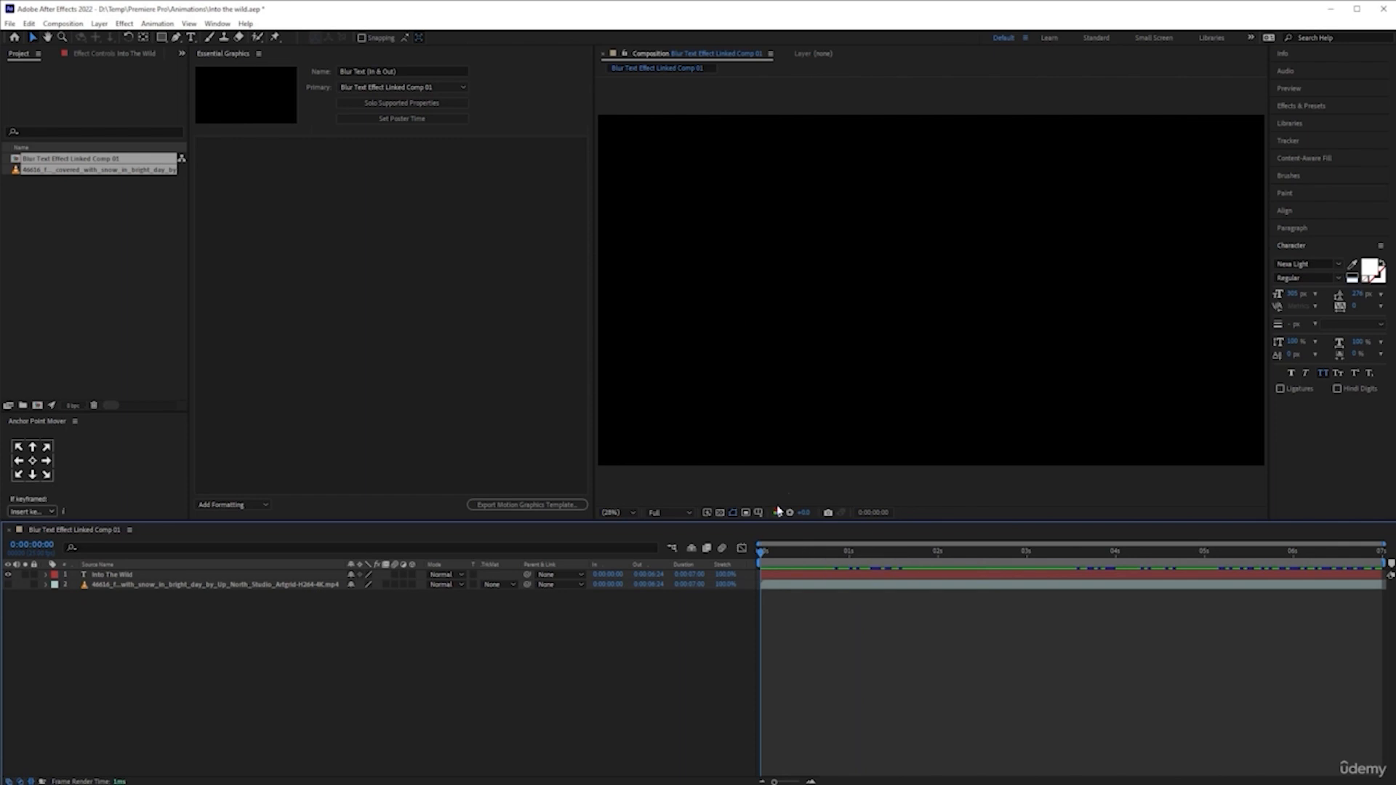
pyautogui.moveTo(804, 556); pyautogui.dragTo(1048, 557)
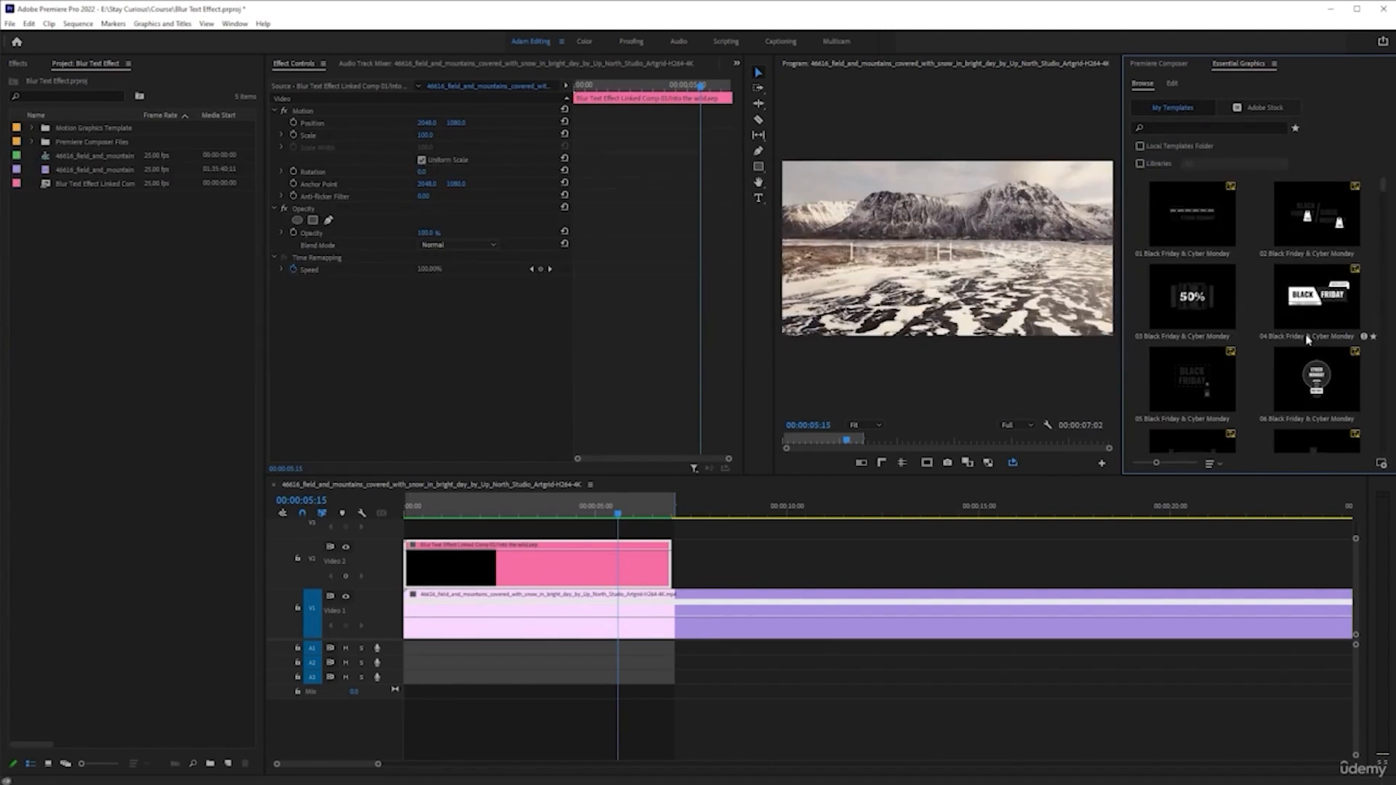
# Switch to Premiere Pro and examine the thumbnails of the installed motion graphics templates
pyautogui.scroll(-5, 1305, 331)
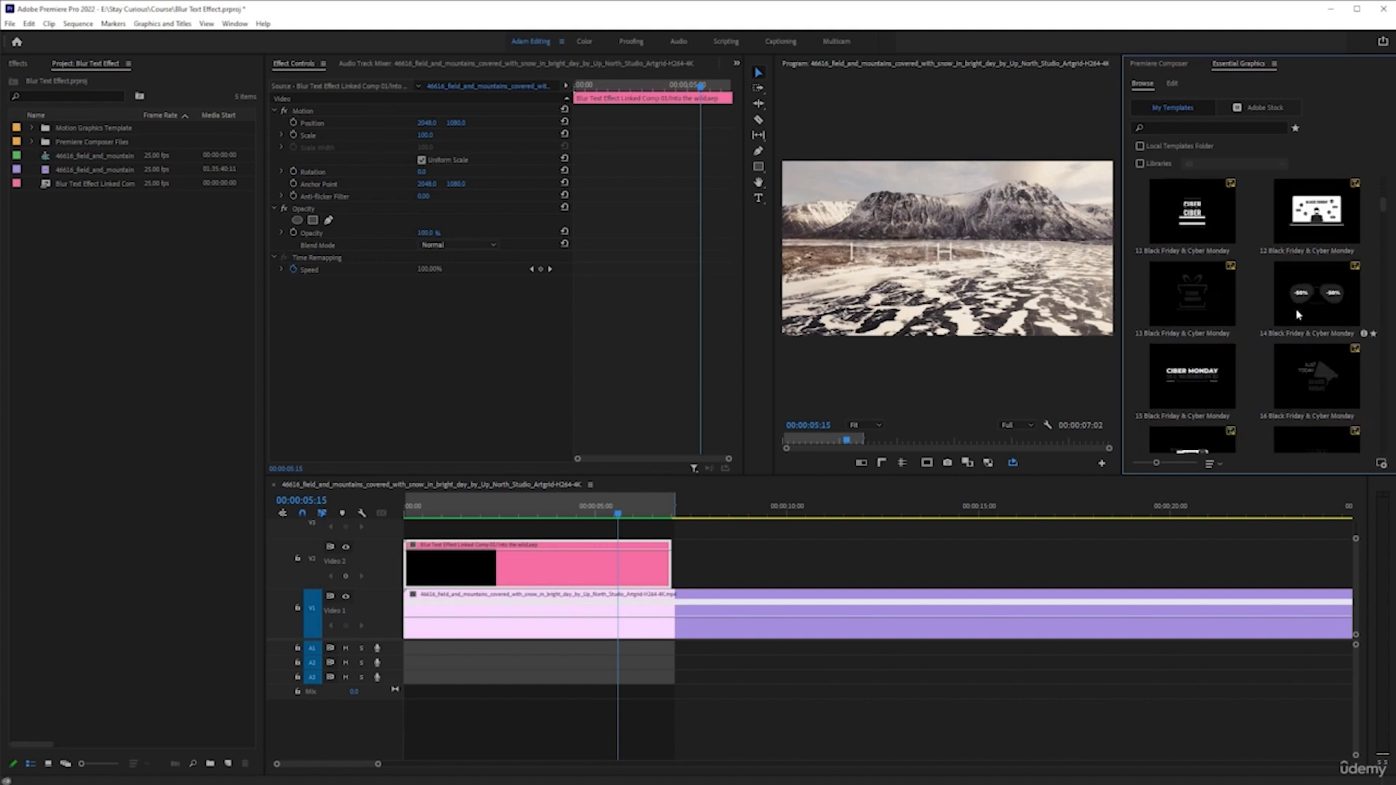
pyautogui.scroll(1, 1316, 301)
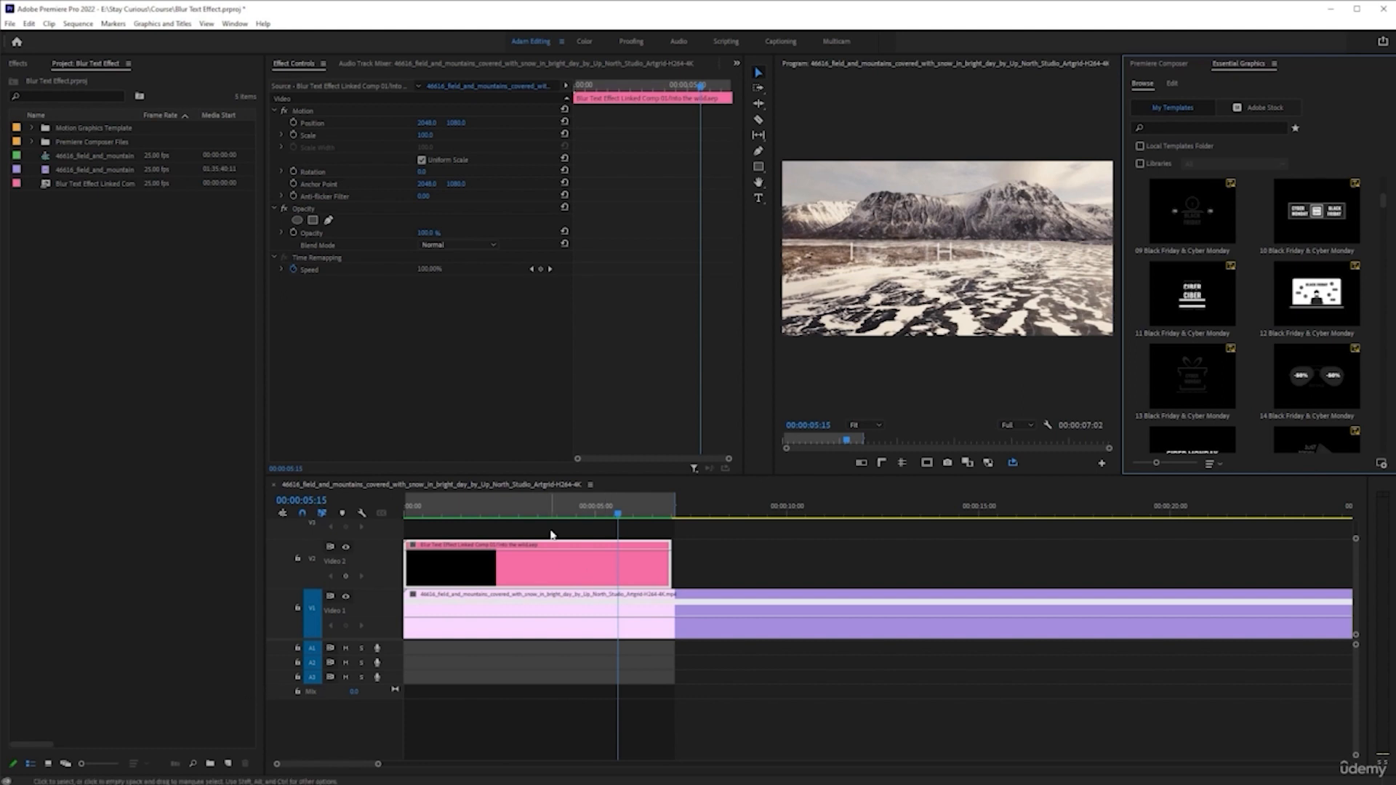
pyautogui.moveTo(550, 514); pyautogui.dragTo(517, 512)
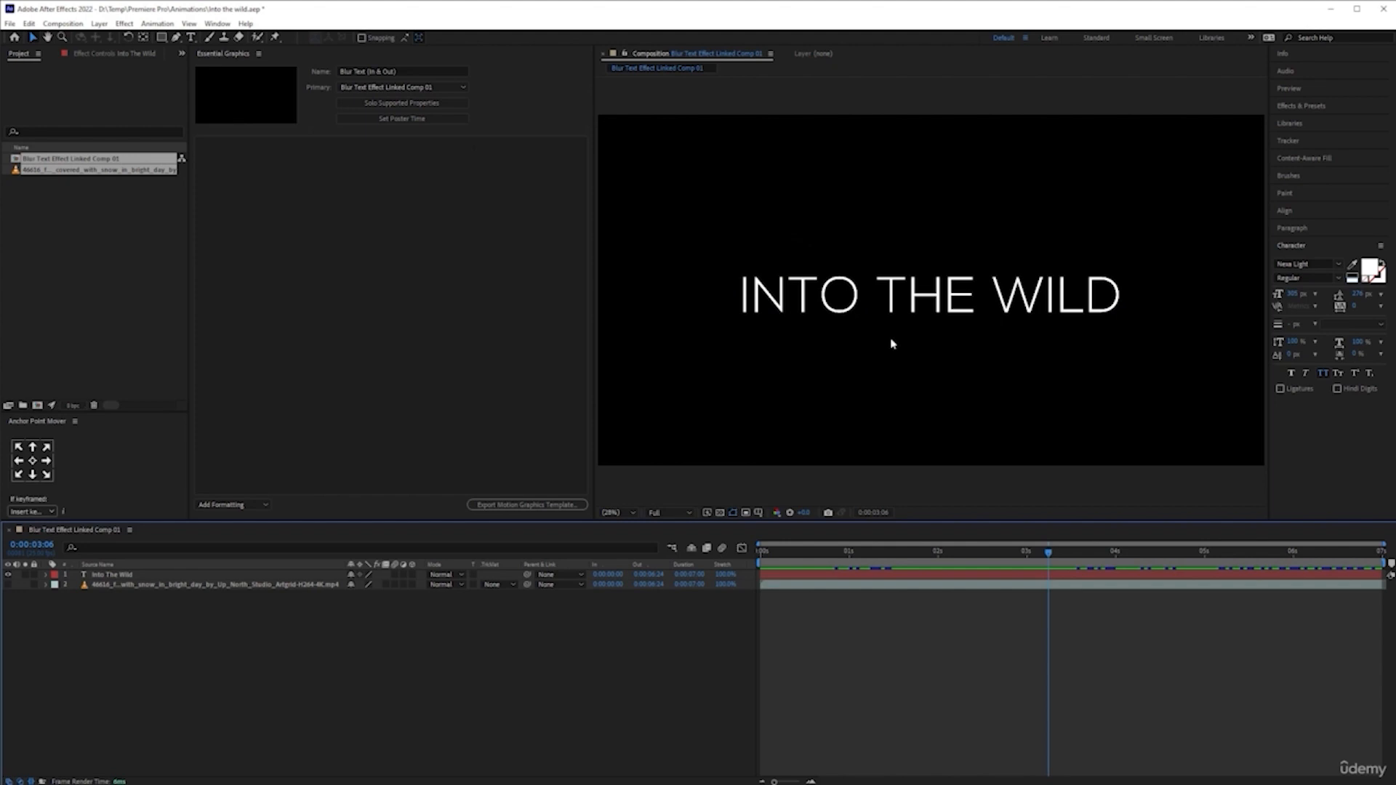
# Switch to After Effects and set the template's poster time to 0:00:01:09, partway through the text's blur-in
pyautogui.press('space')
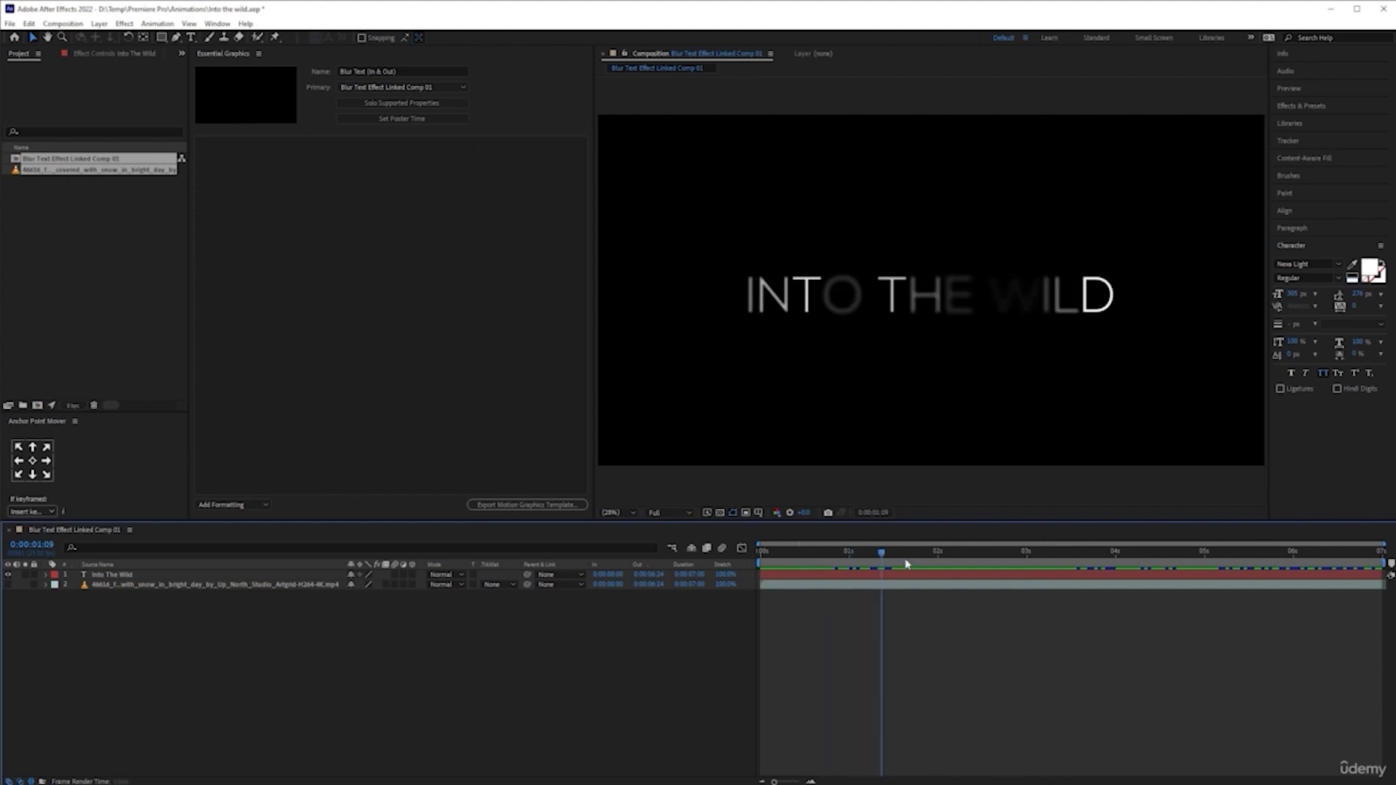
pyautogui.press('space')
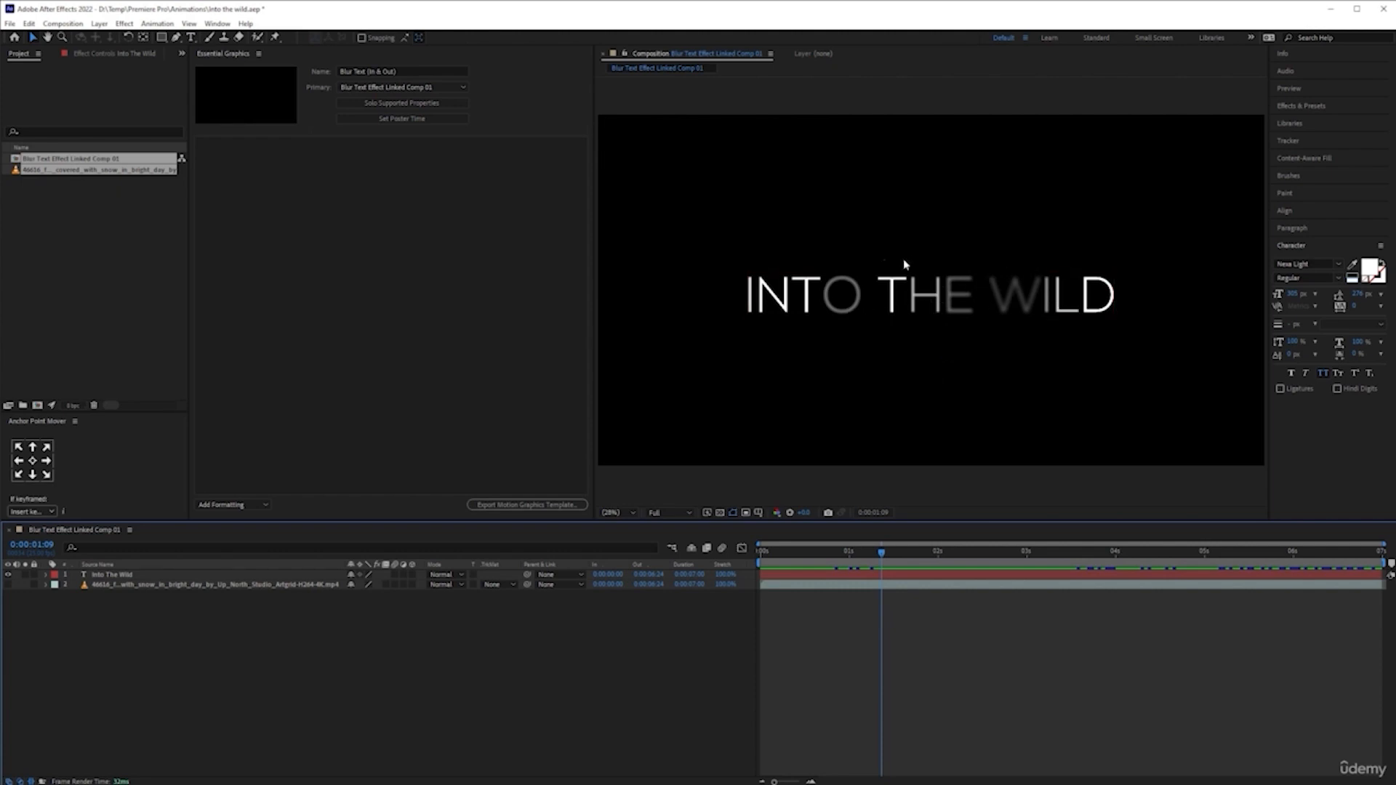
pyautogui.click(1033, 554)
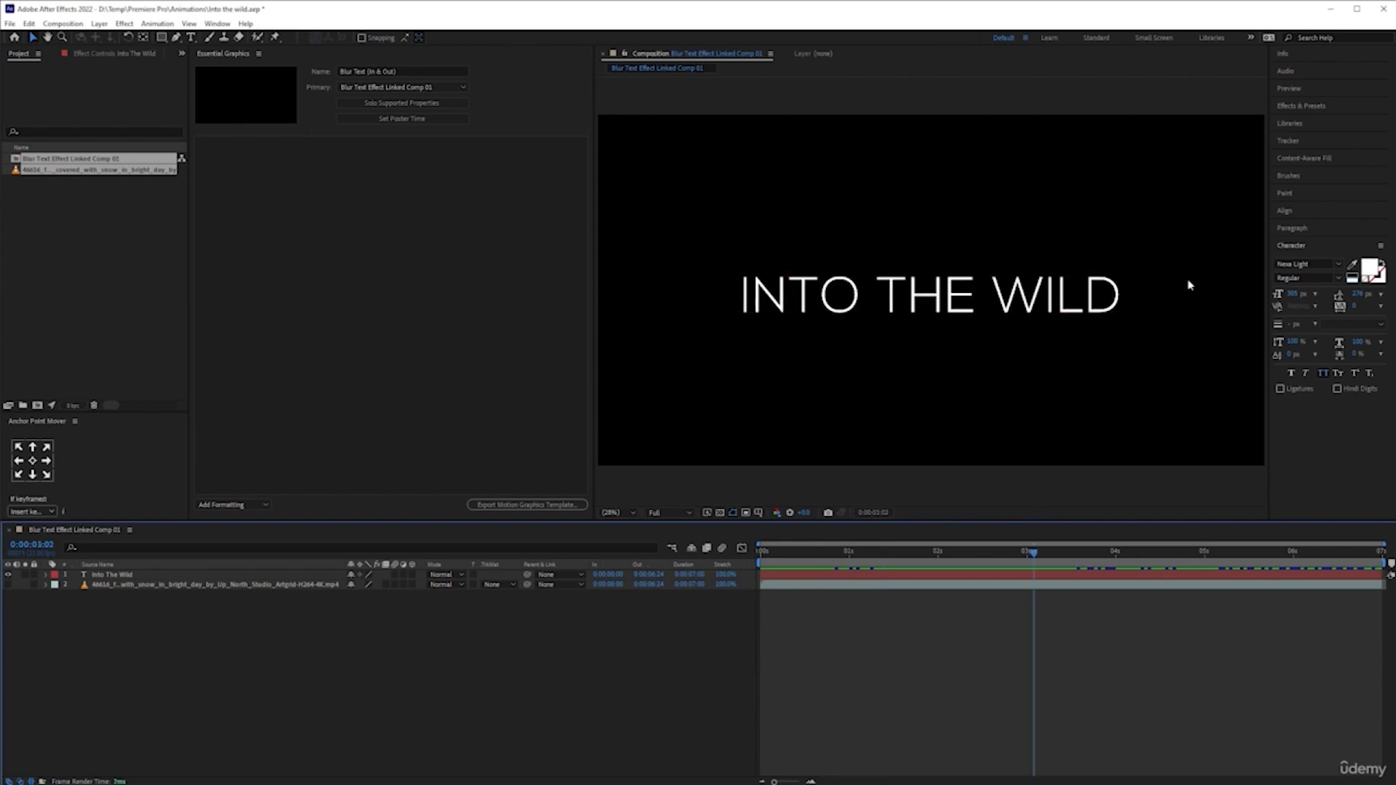
pyautogui.moveTo(906, 558); pyautogui.dragTo(865, 555)
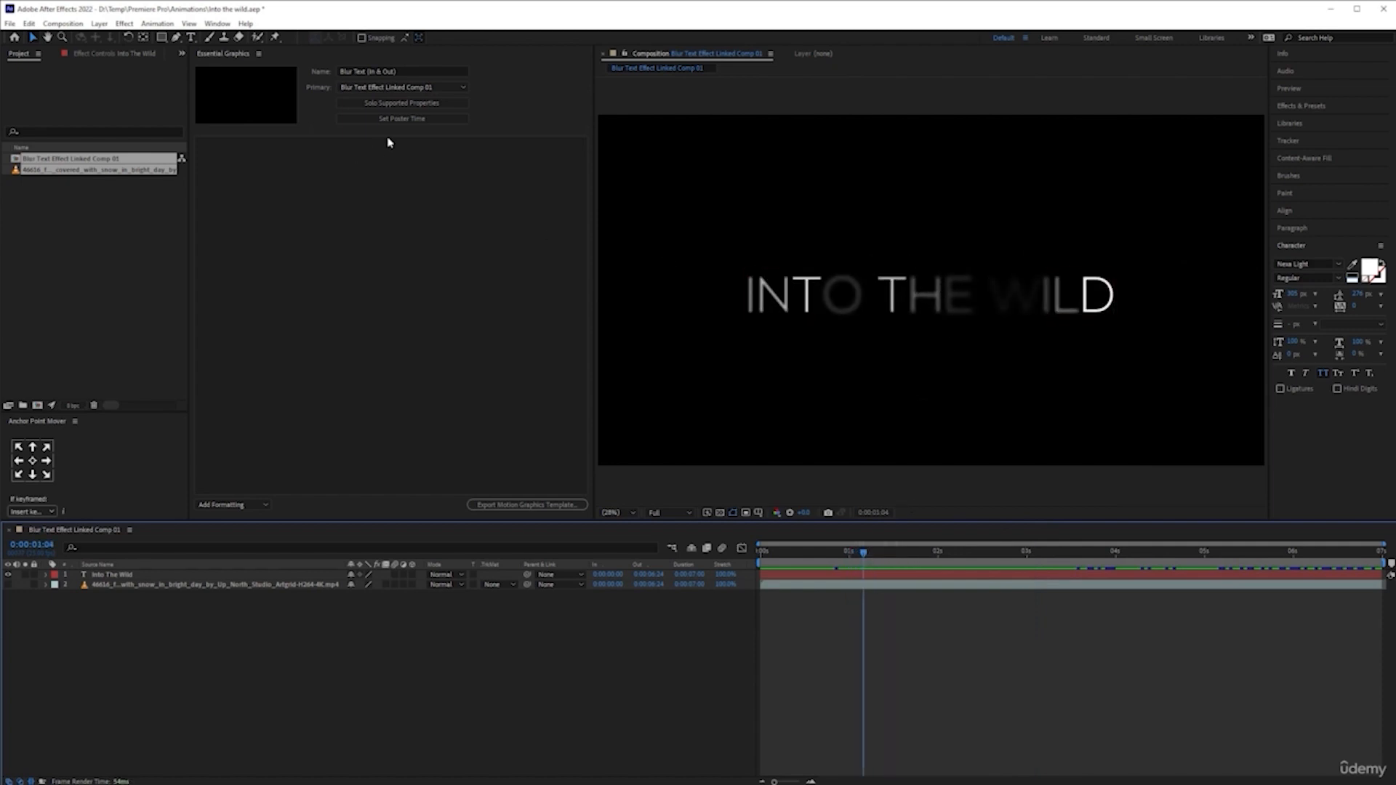
pyautogui.click(400, 118)
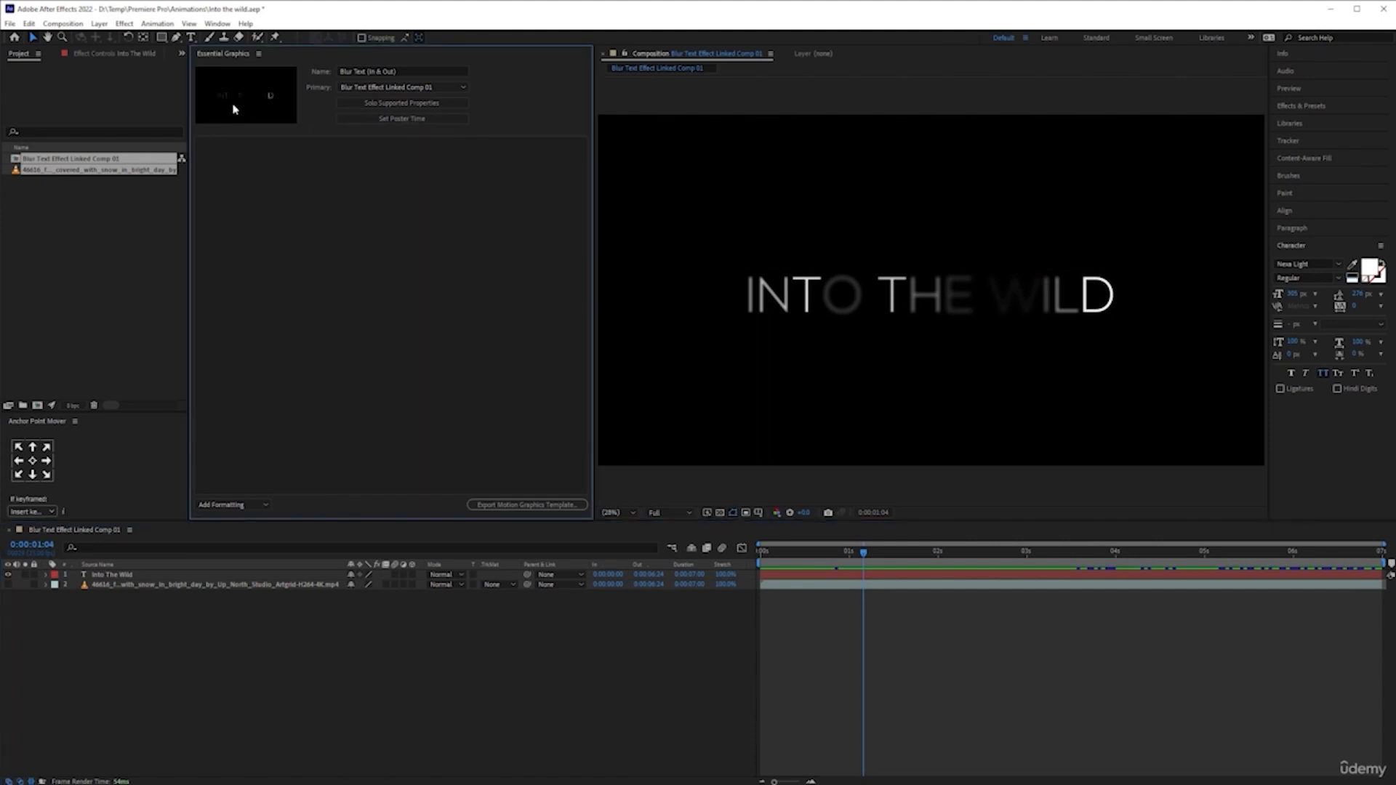
pyautogui.moveTo(860, 552); pyautogui.dragTo(881, 552)
pyautogui.click(391, 120)
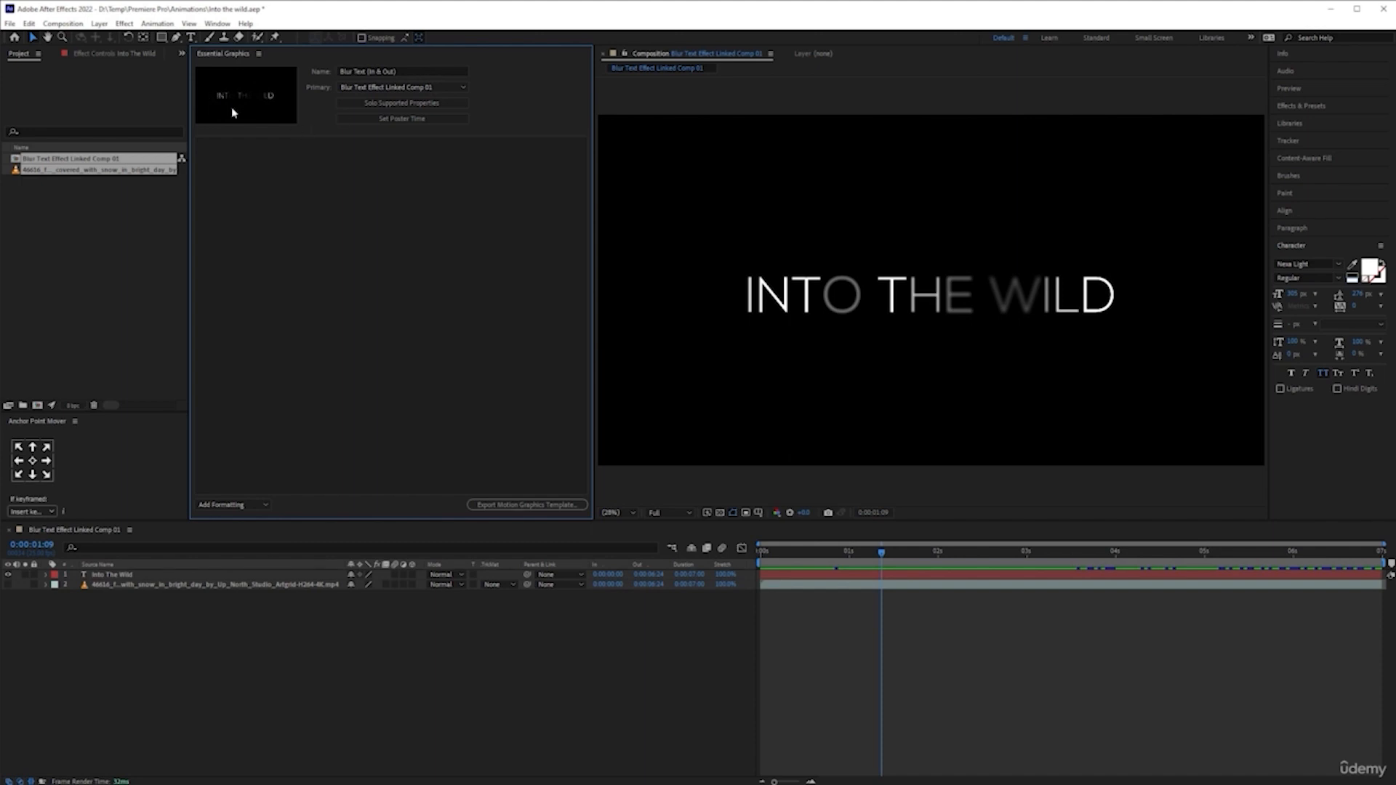
pyautogui.click(936, 652)
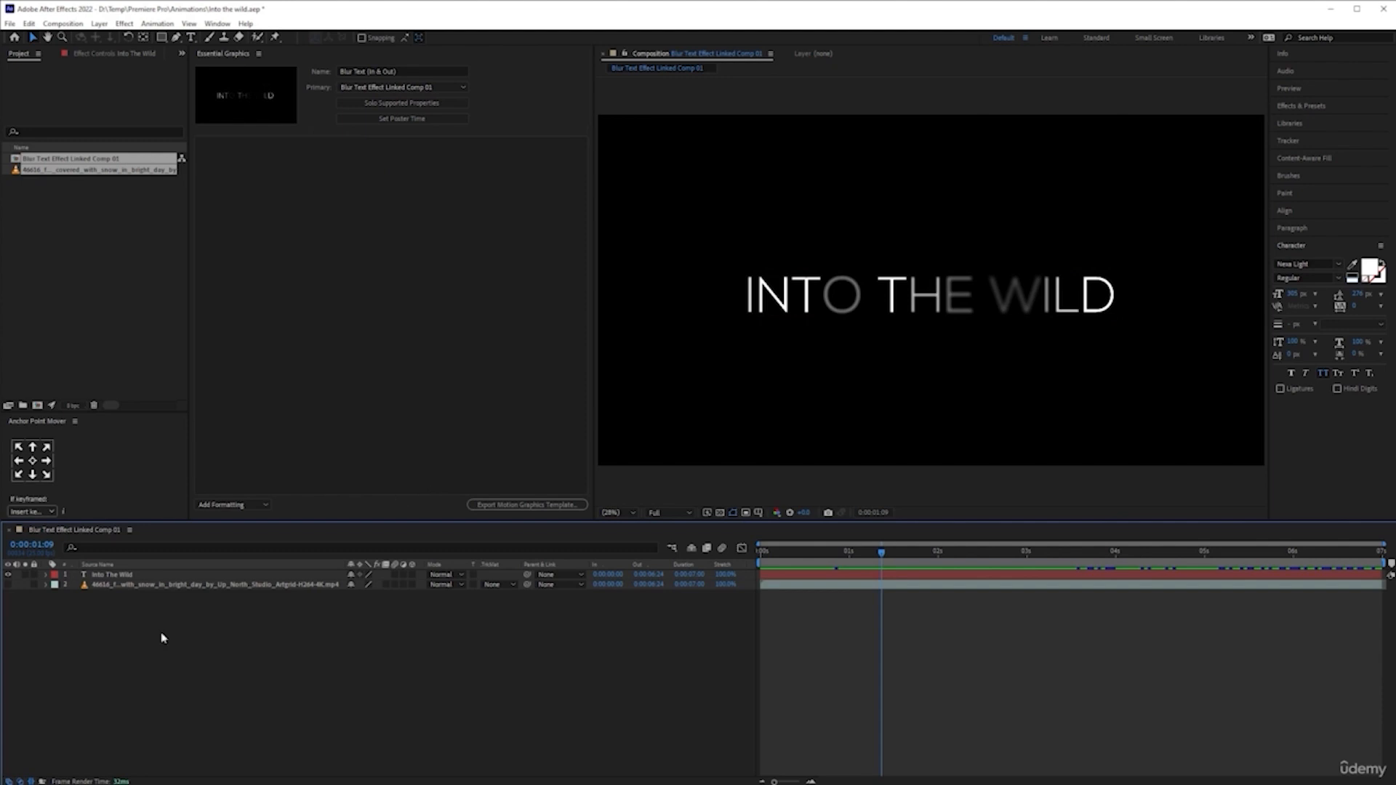
# Add the Into The Wild layer's Source Text to the template as an editable property named "Text"
pyautogui.click(46, 575)
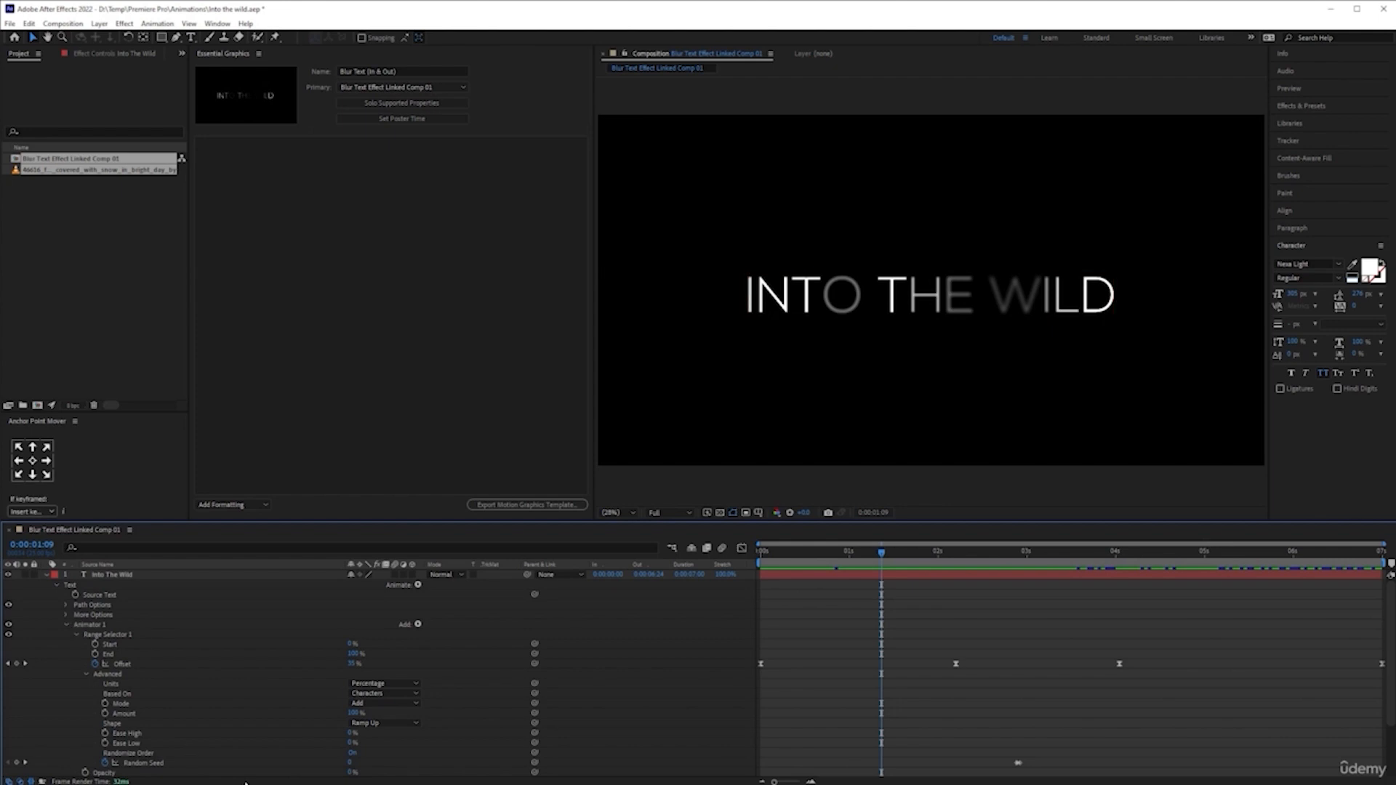
pyautogui.click(95, 597)
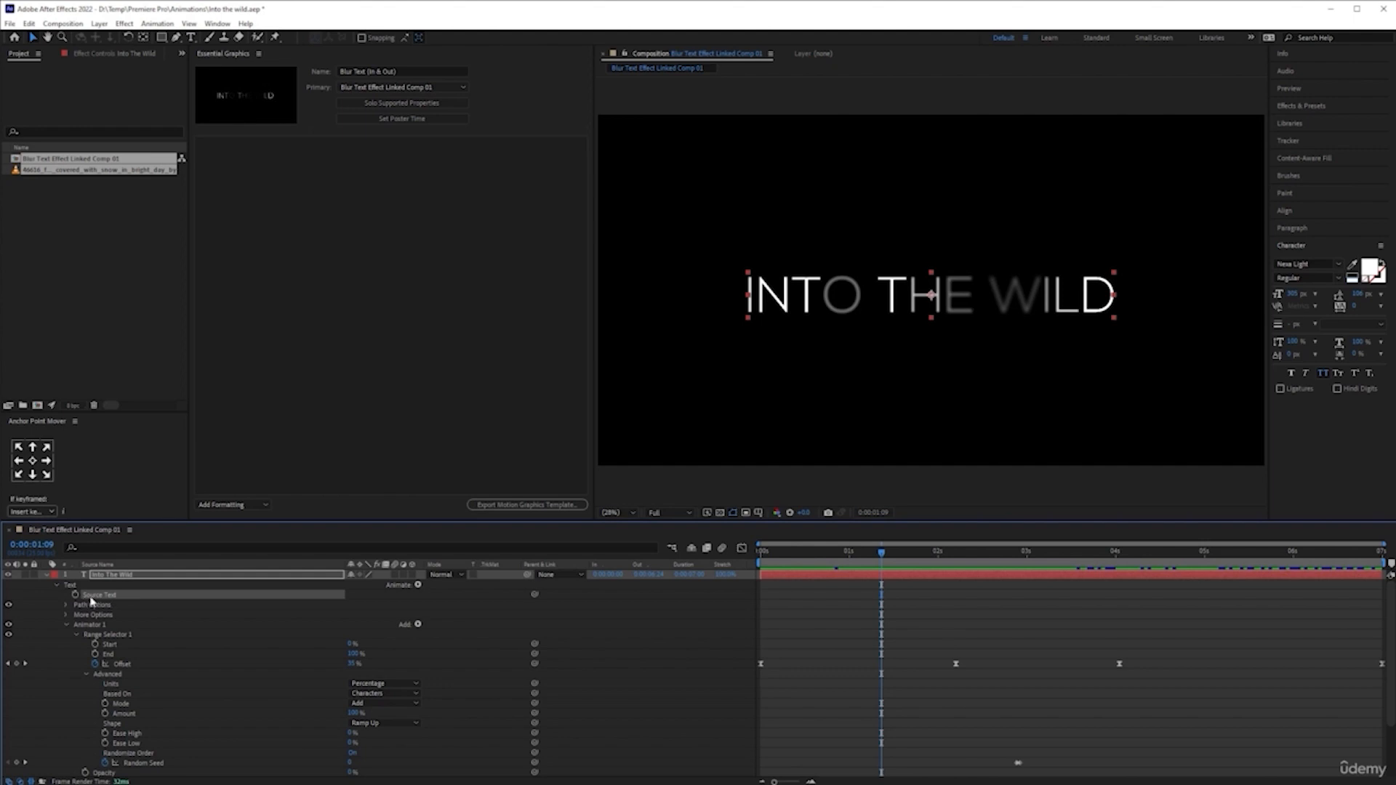
pyautogui.moveTo(91, 601); pyautogui.dragTo(414, 185)
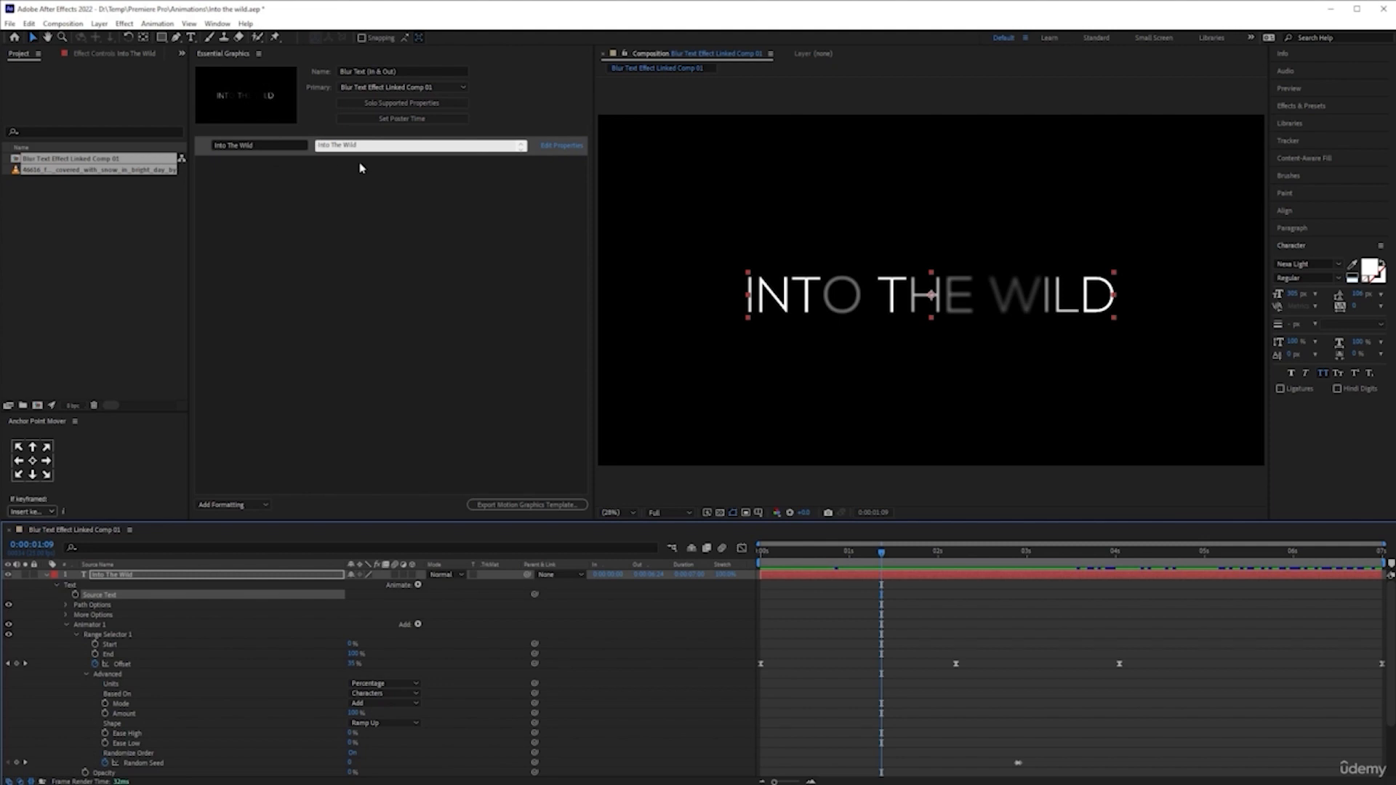
pyautogui.click(267, 148)
pyautogui.hotkey('ctrl', 'a')
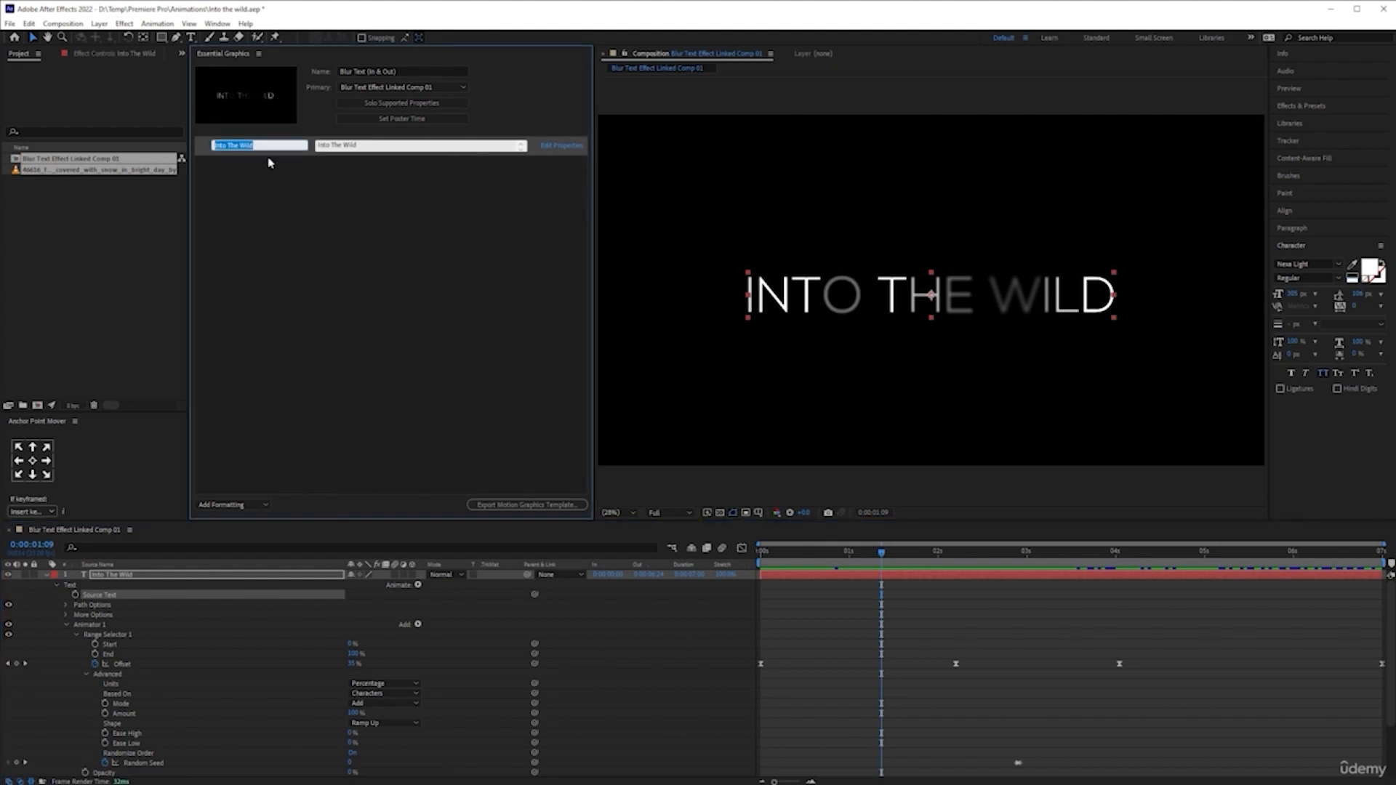
pyautogui.write('Text')
pyautogui.click(298, 232)
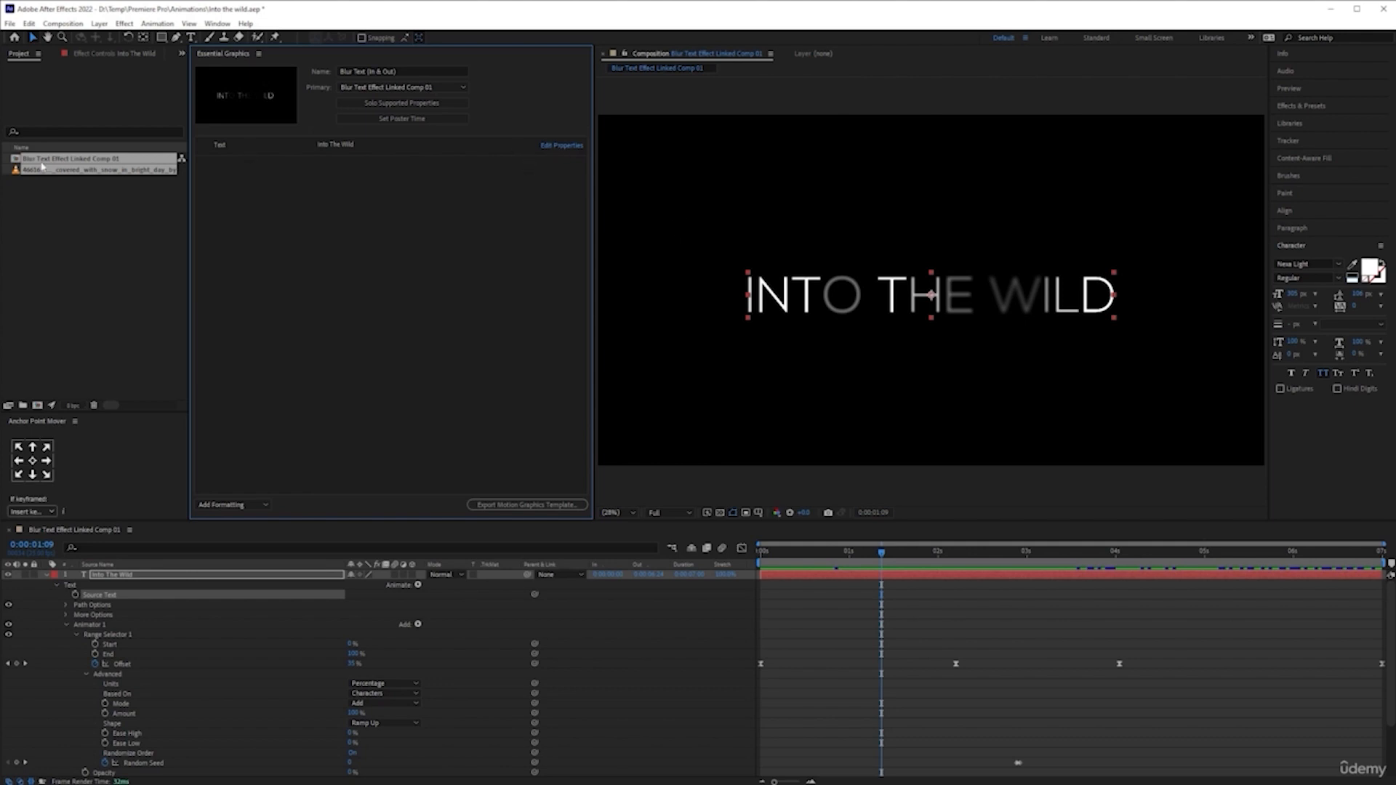
# Enable custom font selection, font size adjustment and faux styles for the template's Text property
pyautogui.click(562, 146)
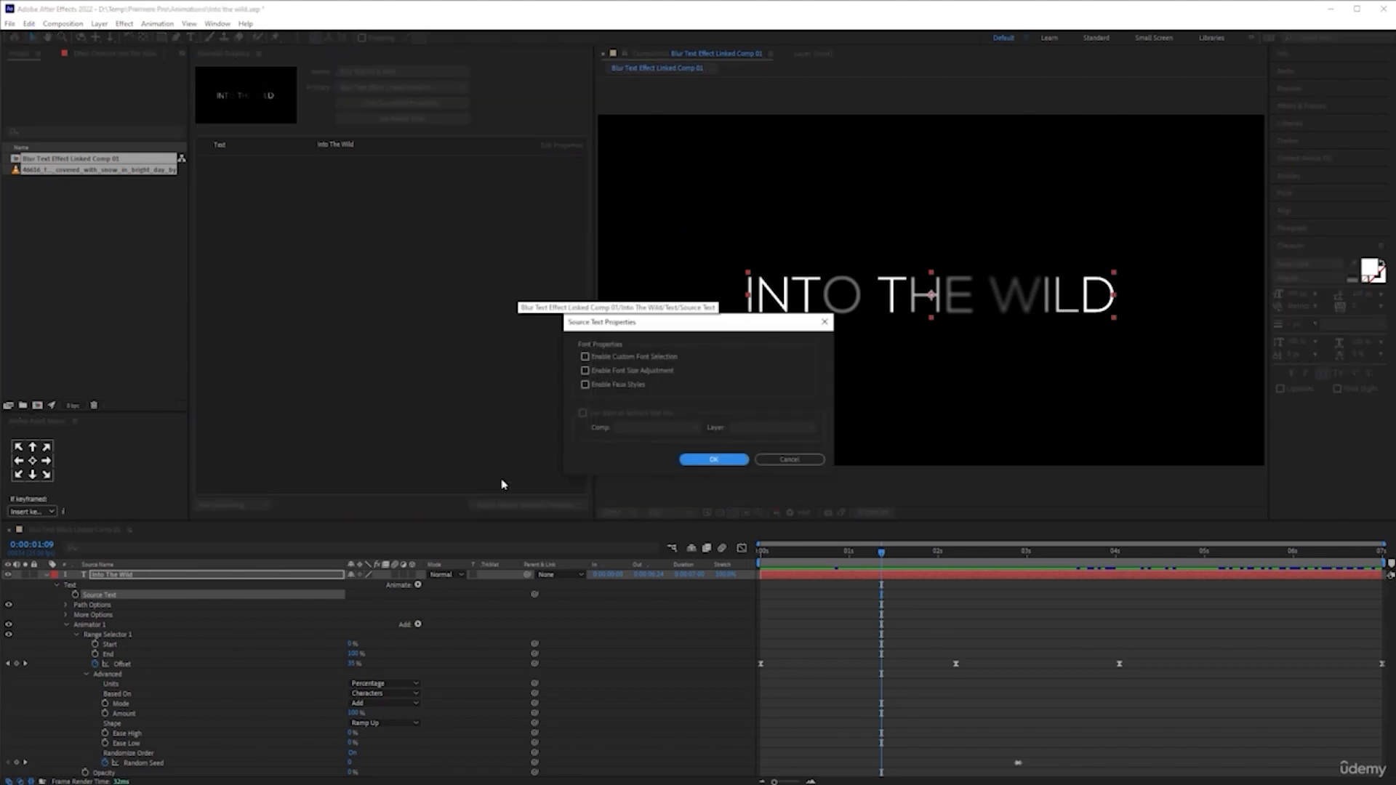
pyautogui.click(584, 356)
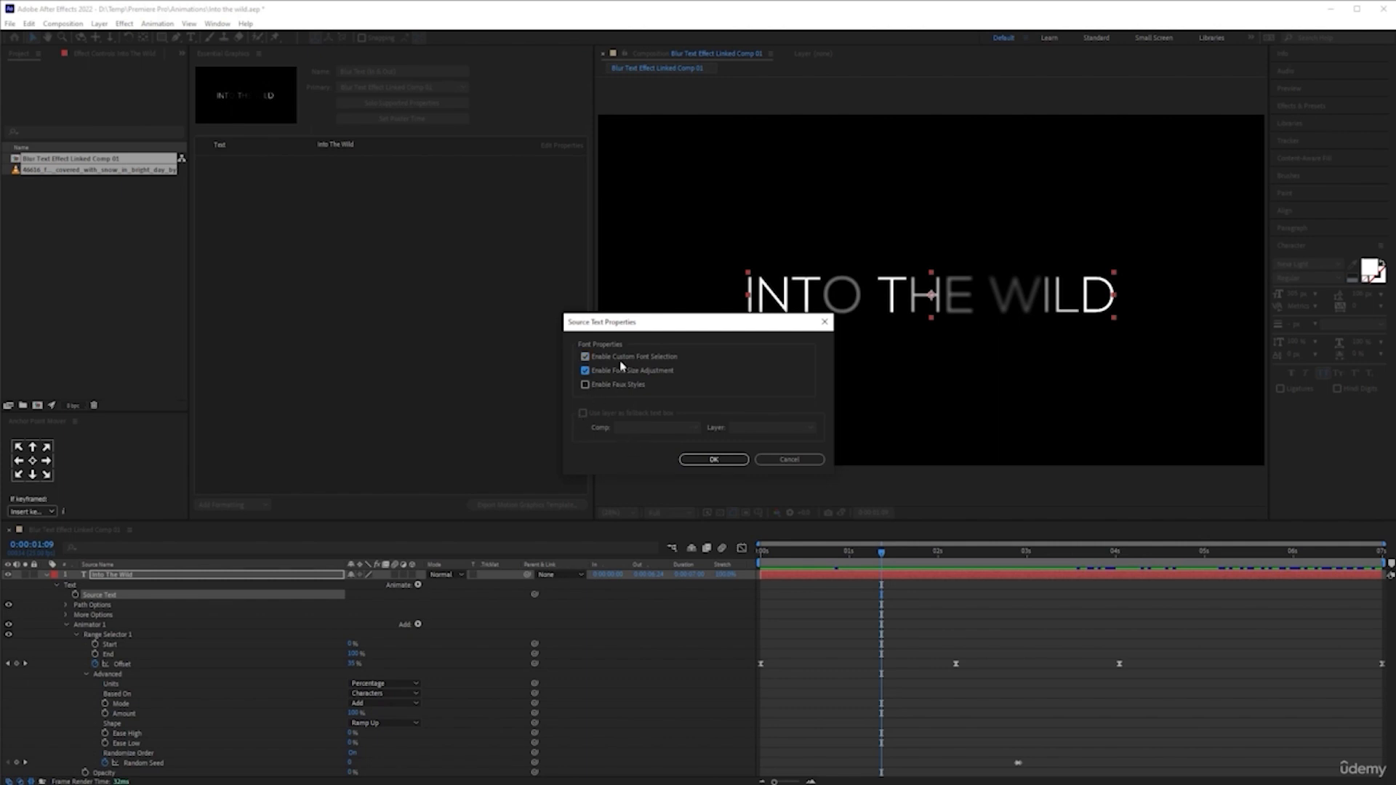
pyautogui.click(586, 385)
pyautogui.click(714, 459)
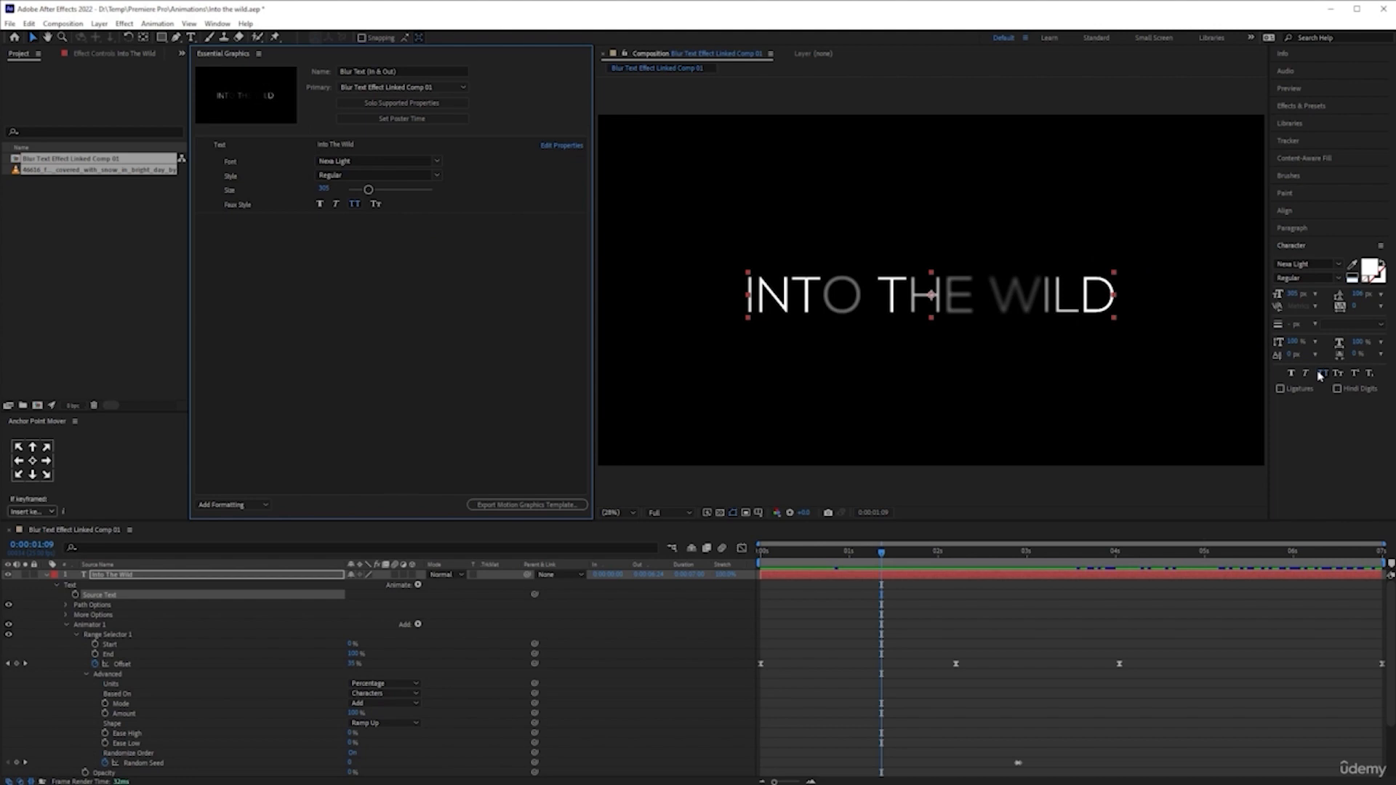
# Test the template's Text property by toggling All Caps and replacing the wording with "Wild One", and undo the text change
pyautogui.click(355, 205)
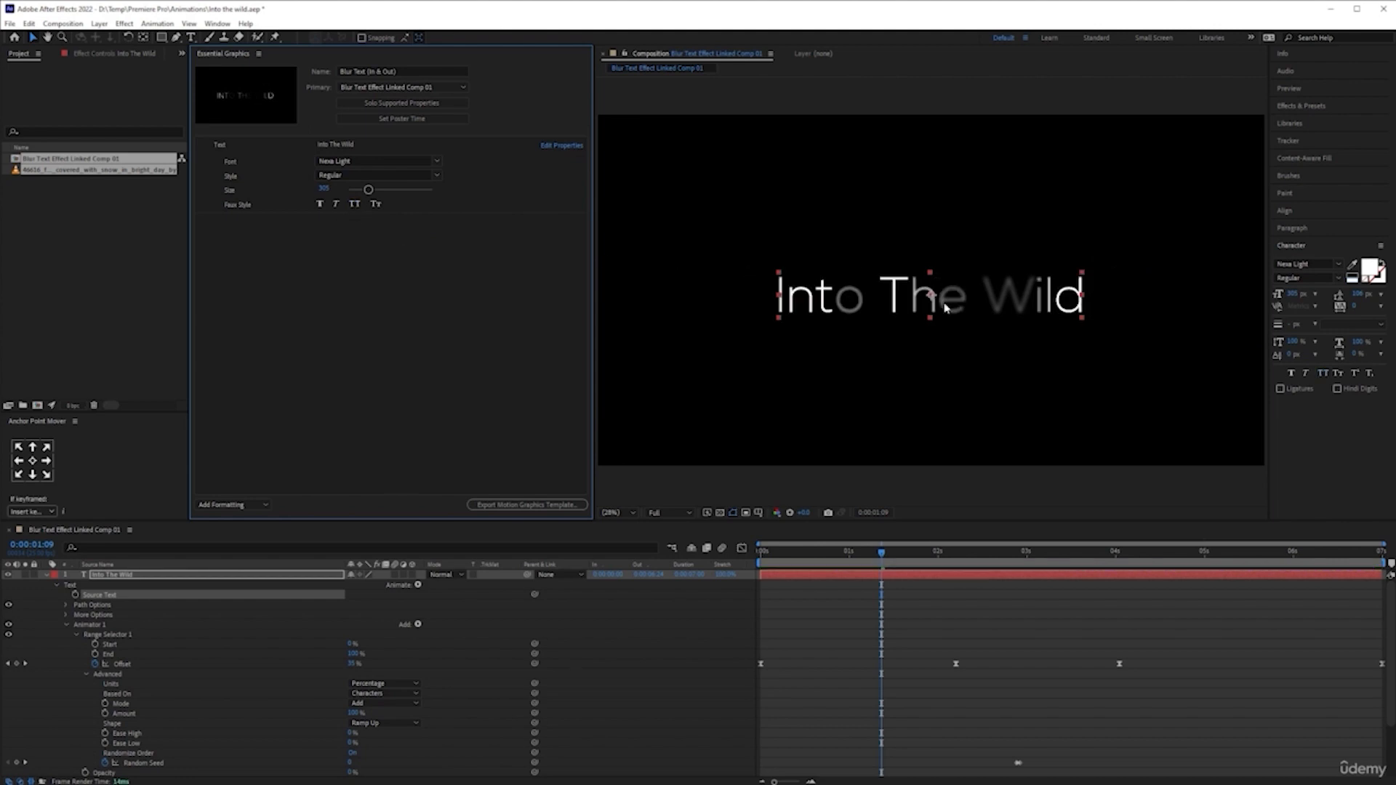
pyautogui.click(355, 205)
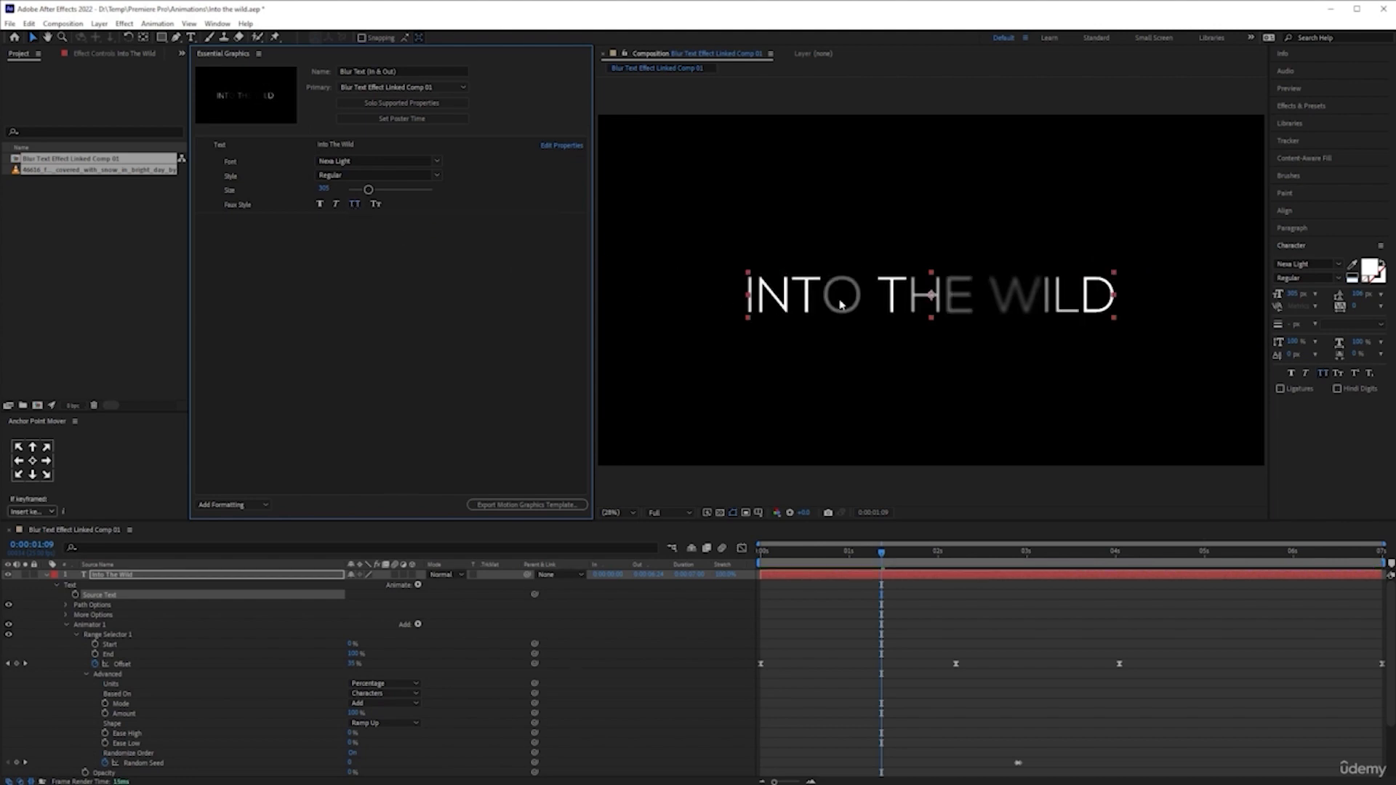
pyautogui.click(363, 146)
pyautogui.moveTo(364, 146); pyautogui.dragTo(266, 142)
pyautogui.write('Wi')
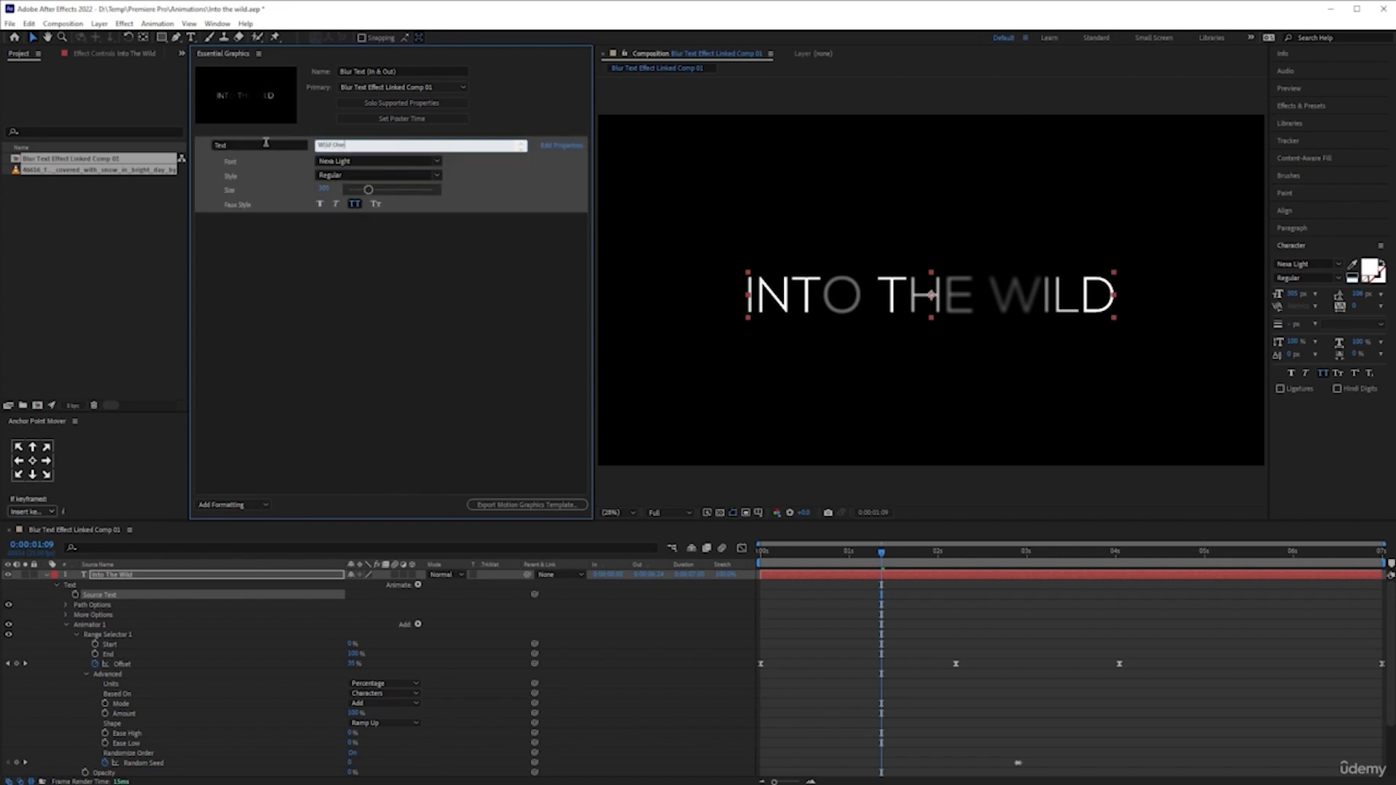
pyautogui.write('ld One')
pyautogui.click(375, 269)
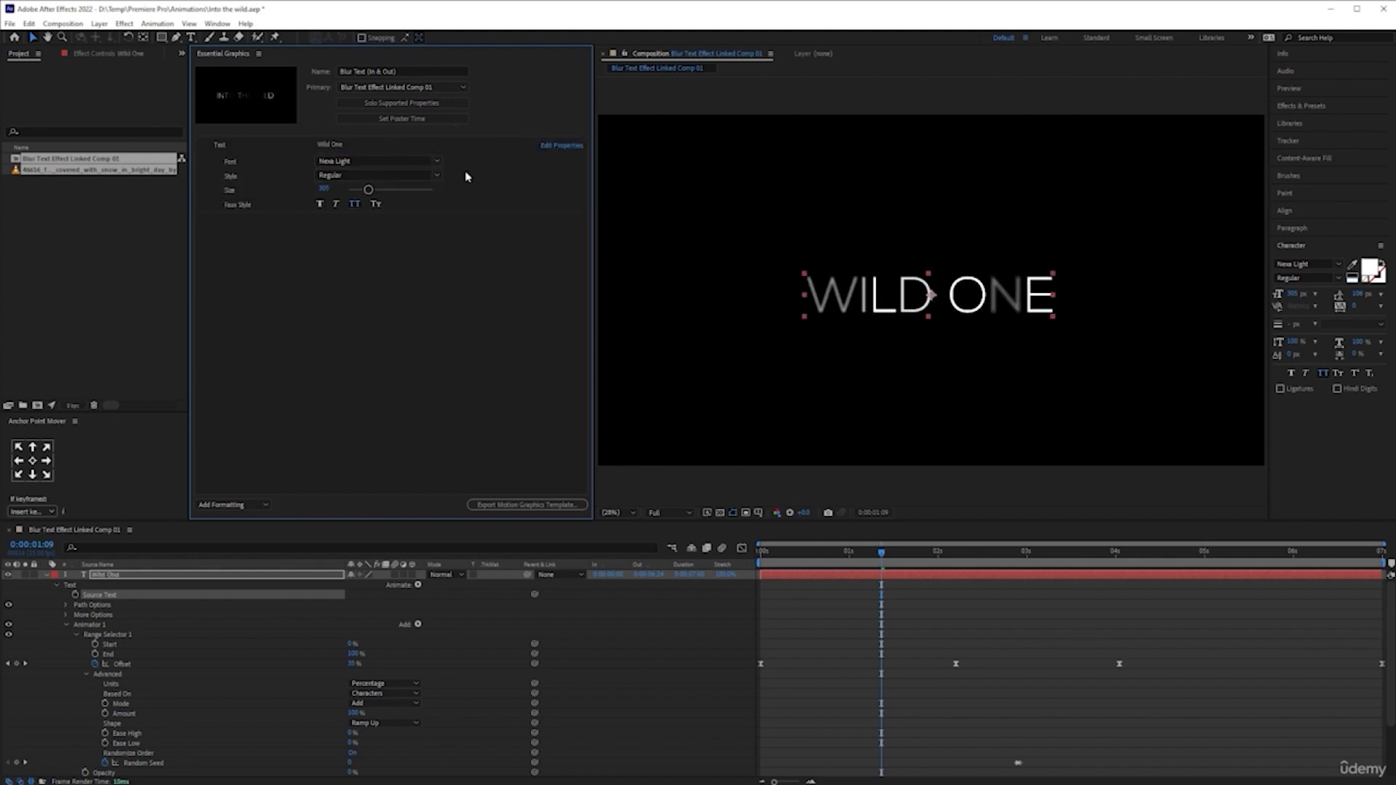
pyautogui.hotkey('ctrl', 'z')
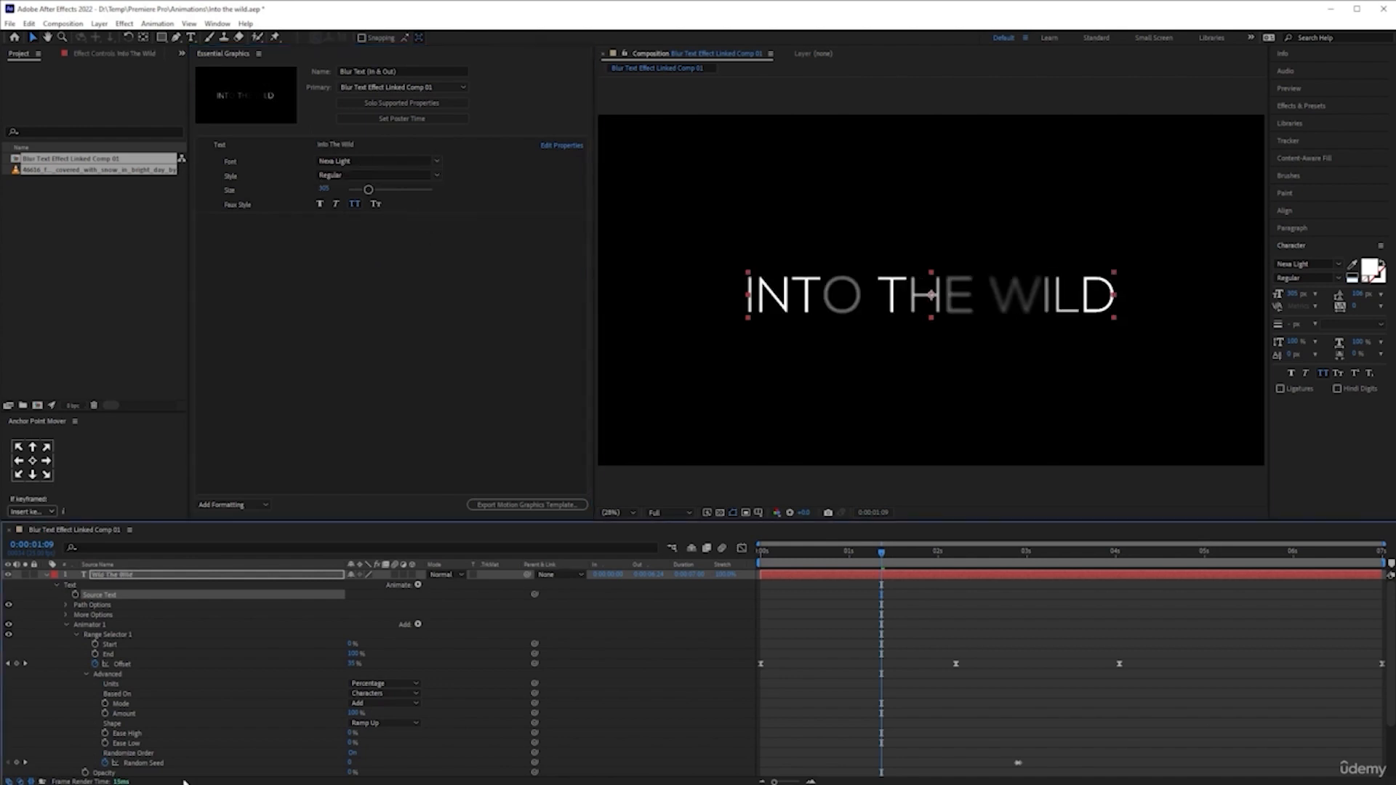
# Switch to Premiere Pro, place 1-Line Basic Title 1 from Essential Typography above the footage near 10 seconds, and open its editable properties
pyautogui.hotkey('alt', 'Tab')
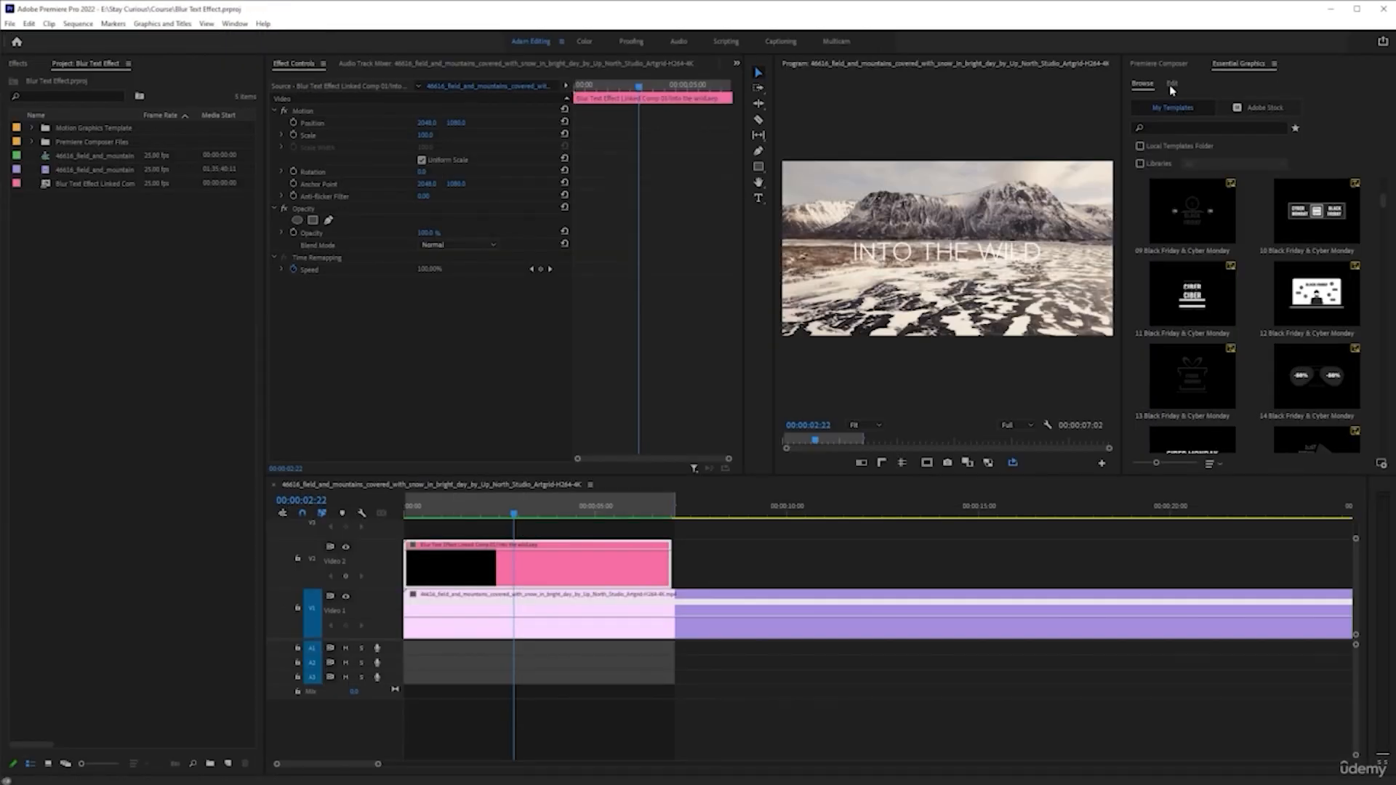
pyautogui.click(1178, 67)
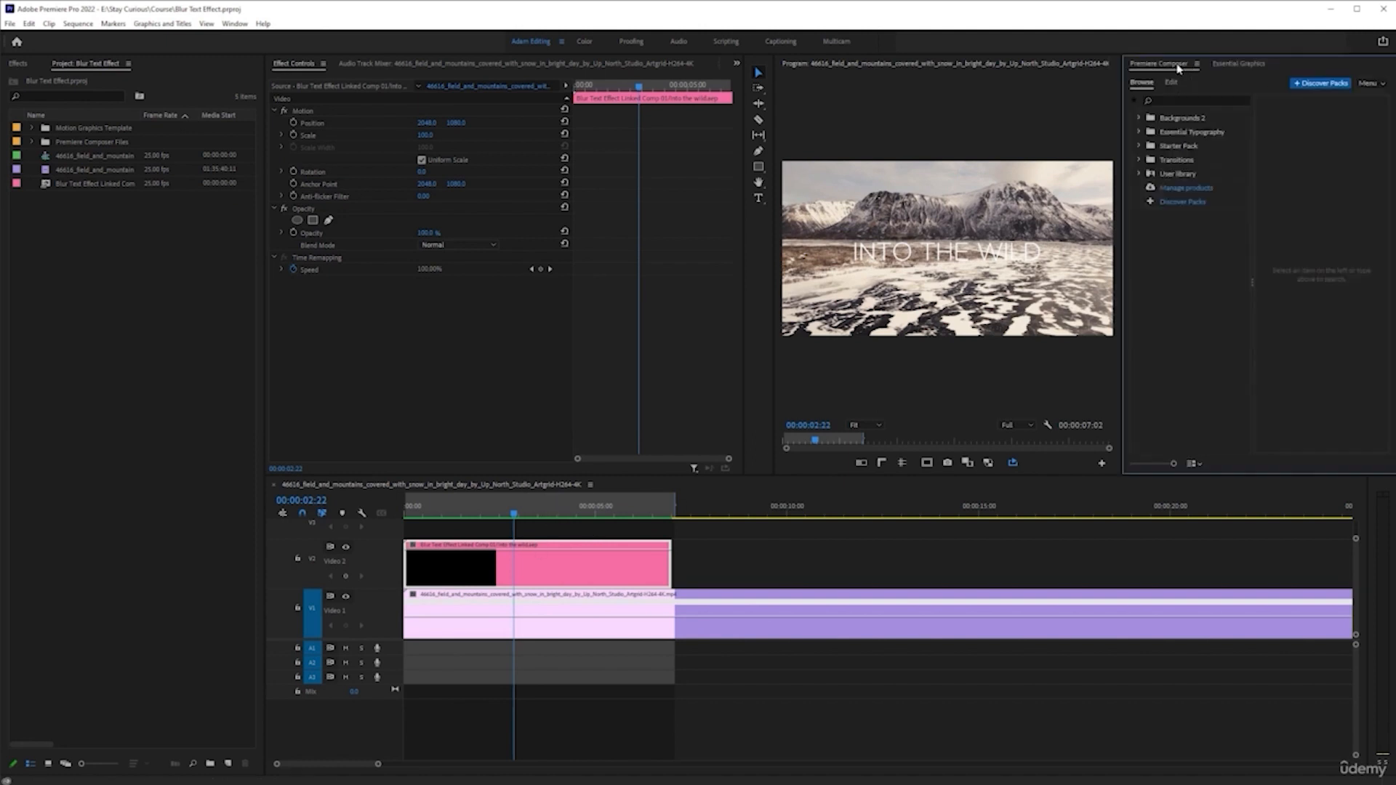
pyautogui.click(1150, 135)
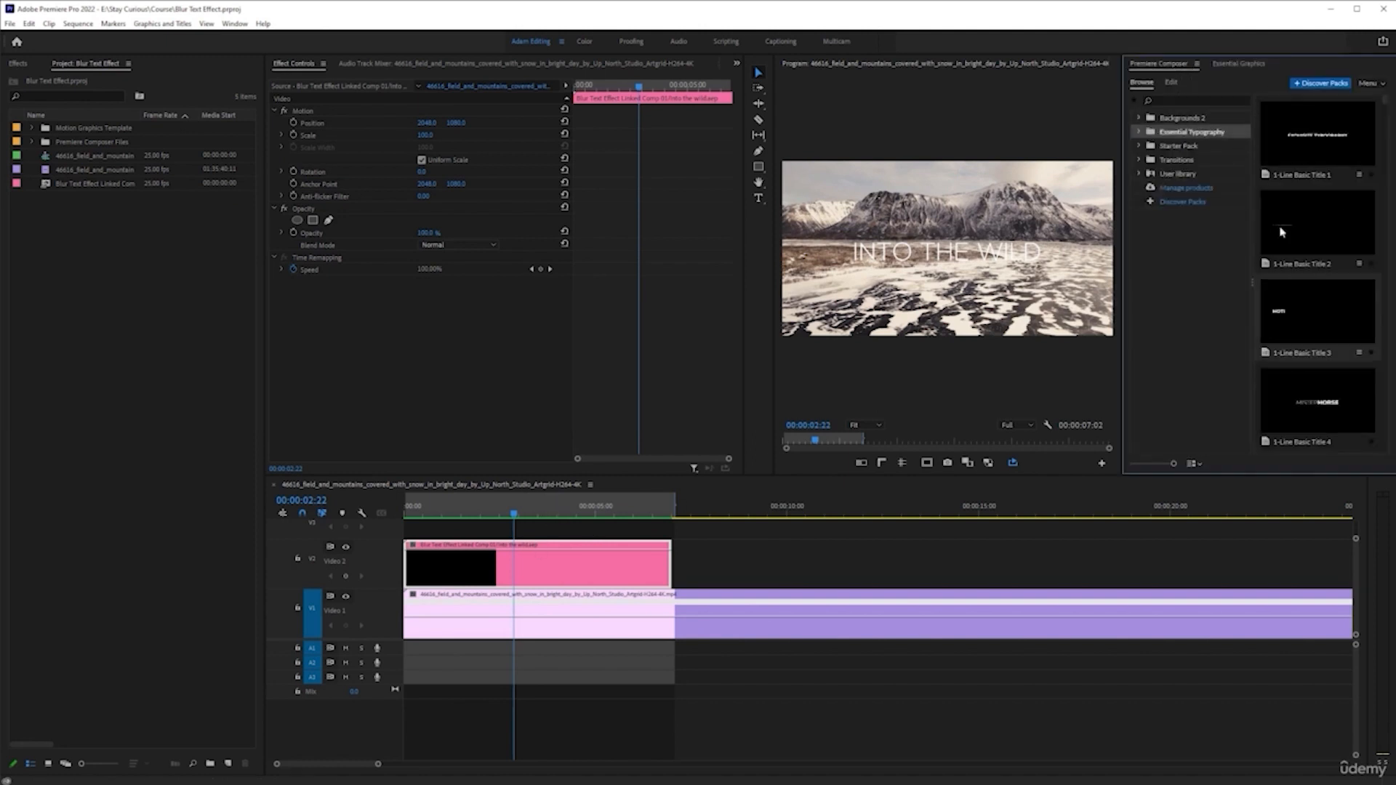
pyautogui.moveTo(1320, 138); pyautogui.dragTo(786, 563)
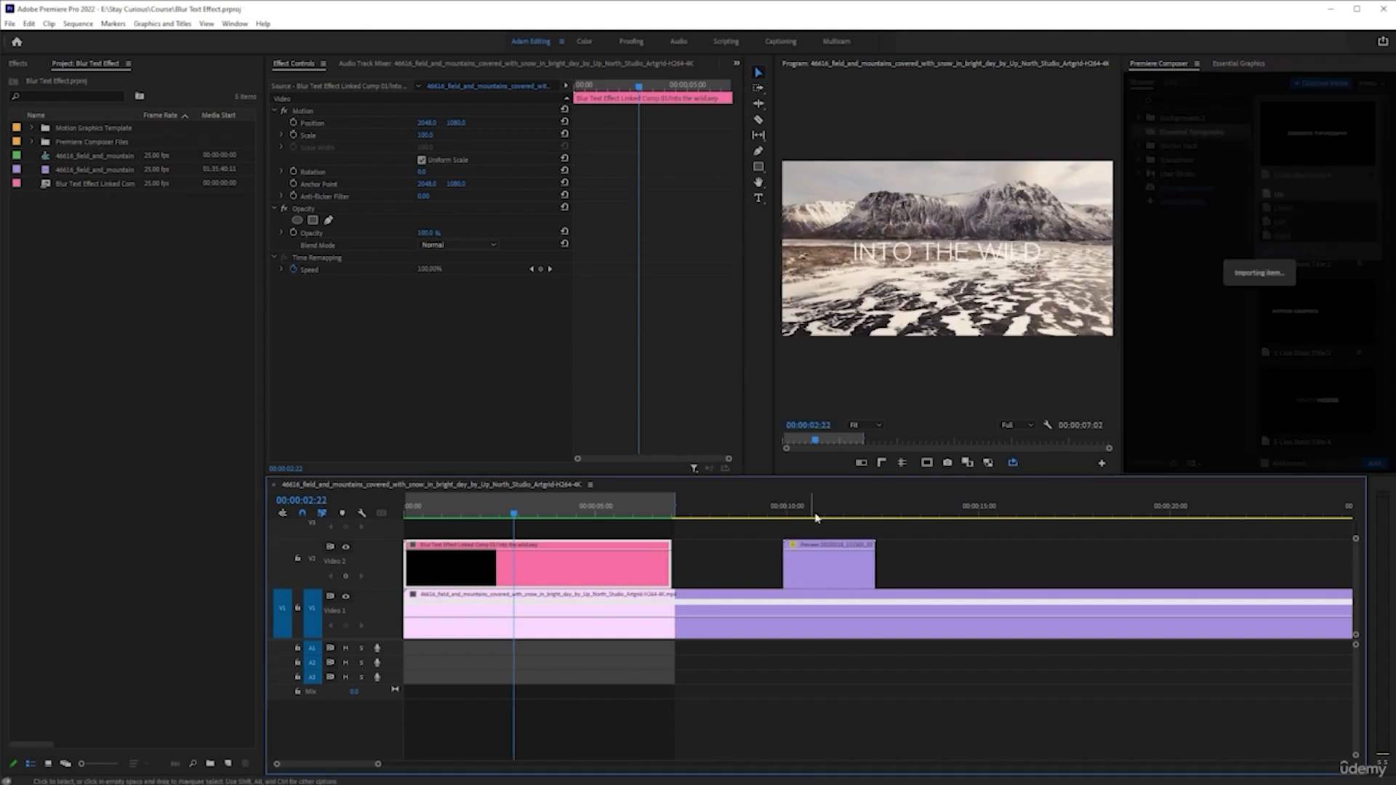
pyautogui.click(823, 505)
pyautogui.click(823, 581)
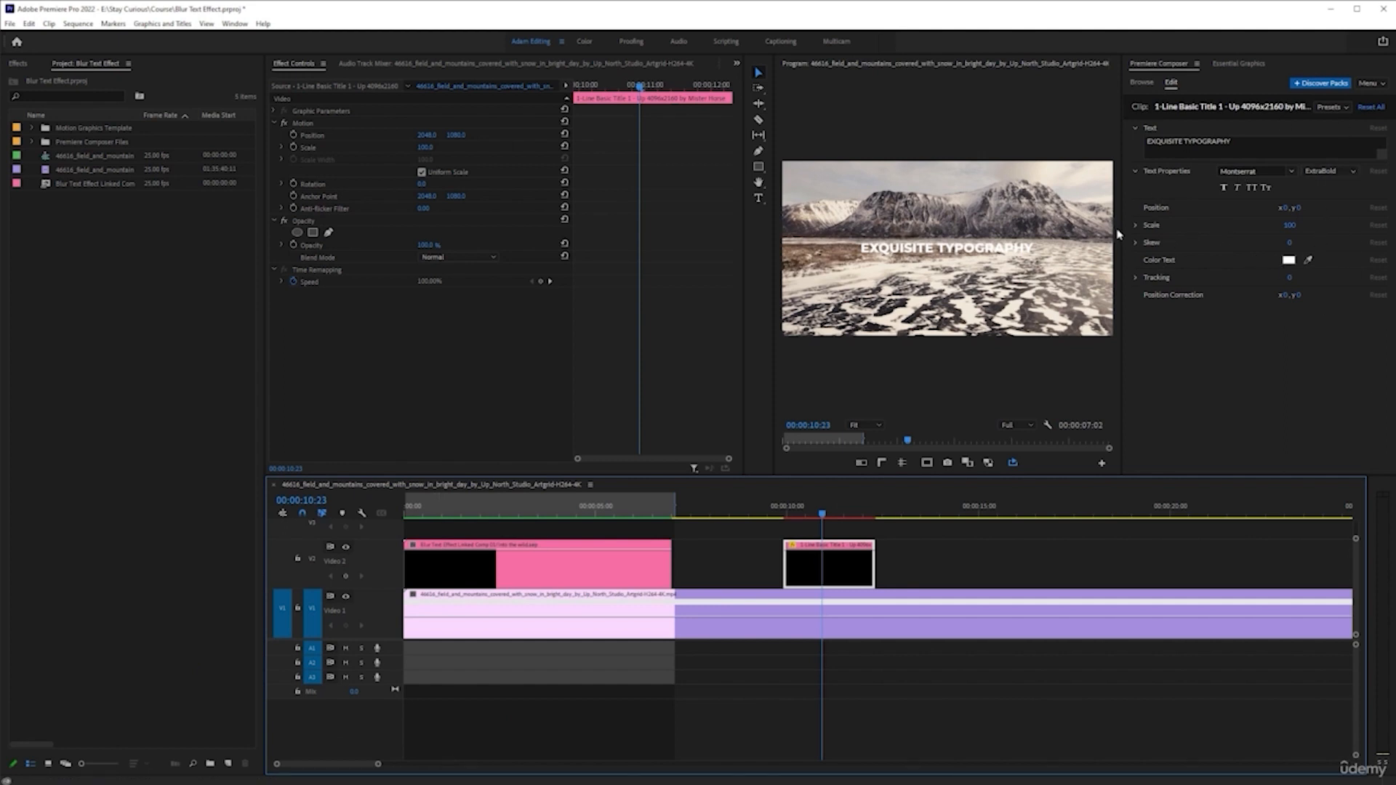
# Switch to After Effects and move the current time to 0:00:02:20
pyautogui.hotkey('alt', 'Tab')
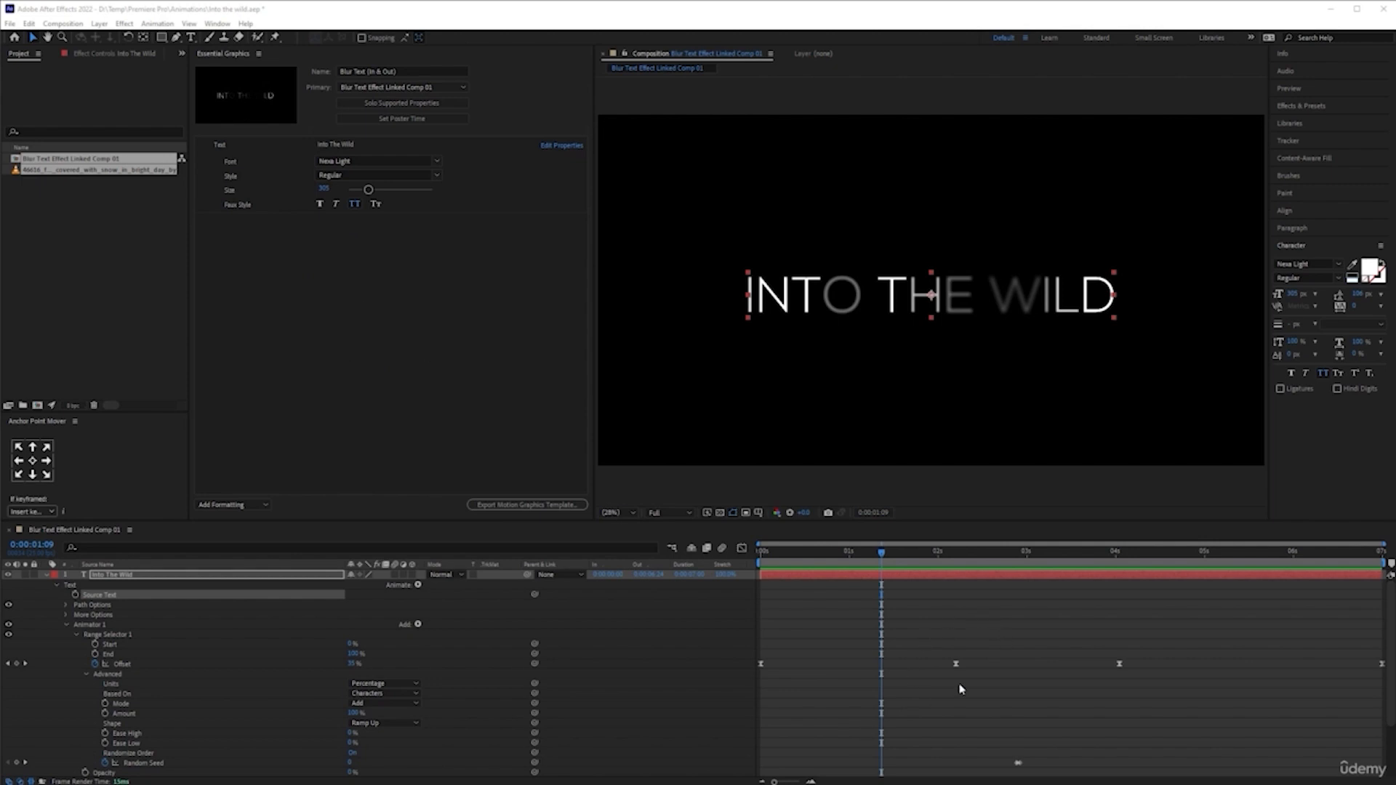
pyautogui.scroll(-3, 960, 690)
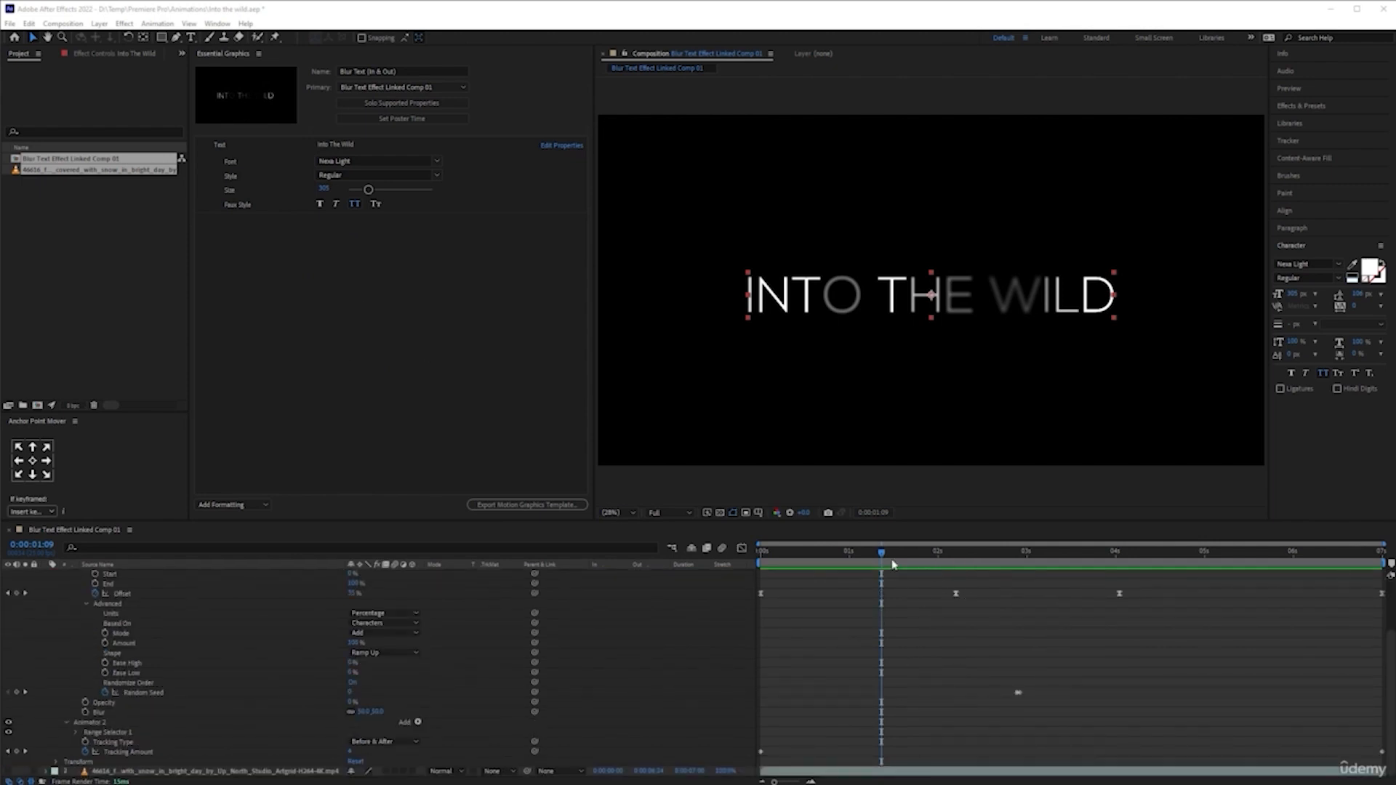
pyautogui.moveTo(882, 552); pyautogui.dragTo(1006, 571)
pyautogui.press('space')
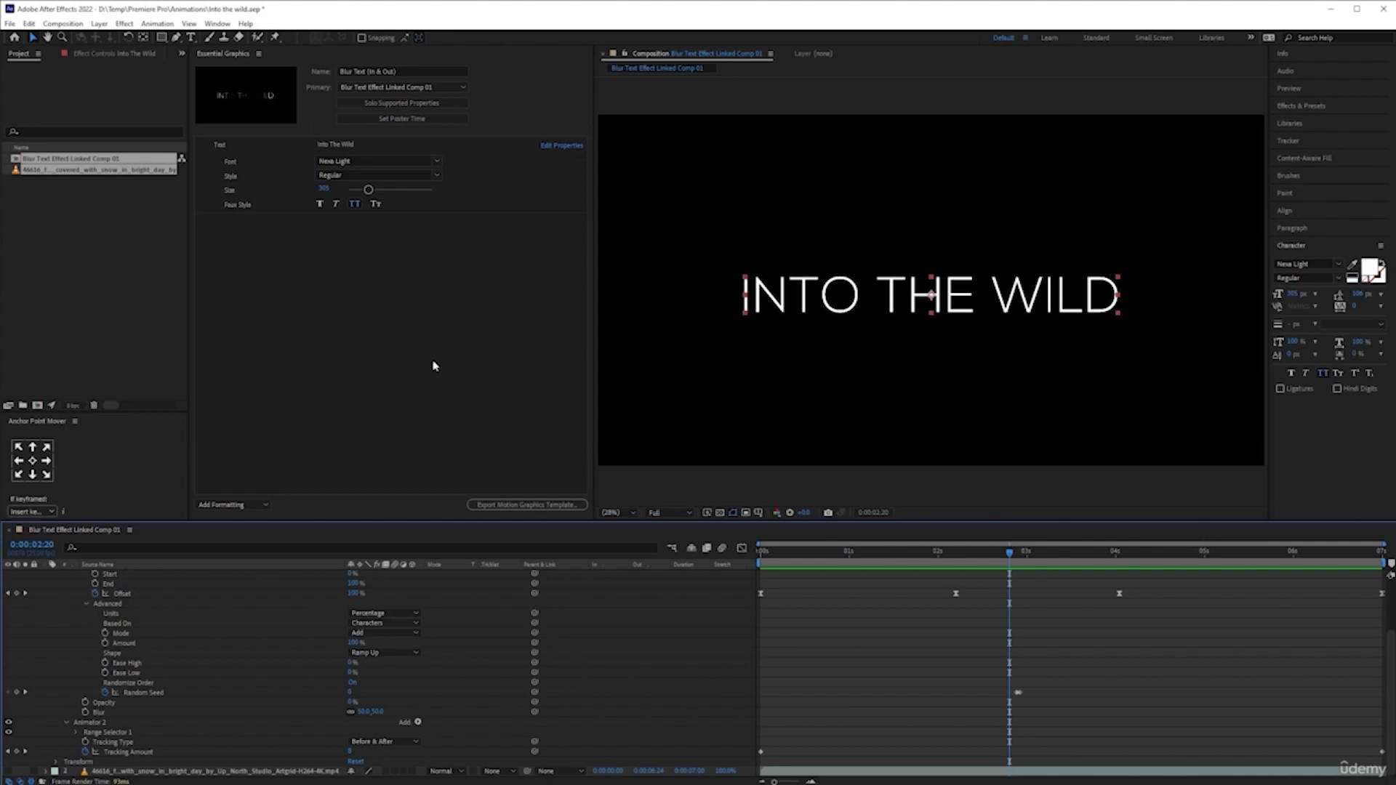
# Examine the Into The Wild layer's animator properties and filter the timeline to those the template supports
pyautogui.scroll(4, 156, 611)
pyautogui.scroll(-4, 102, 611)
pyautogui.scroll(4, 120, 592)
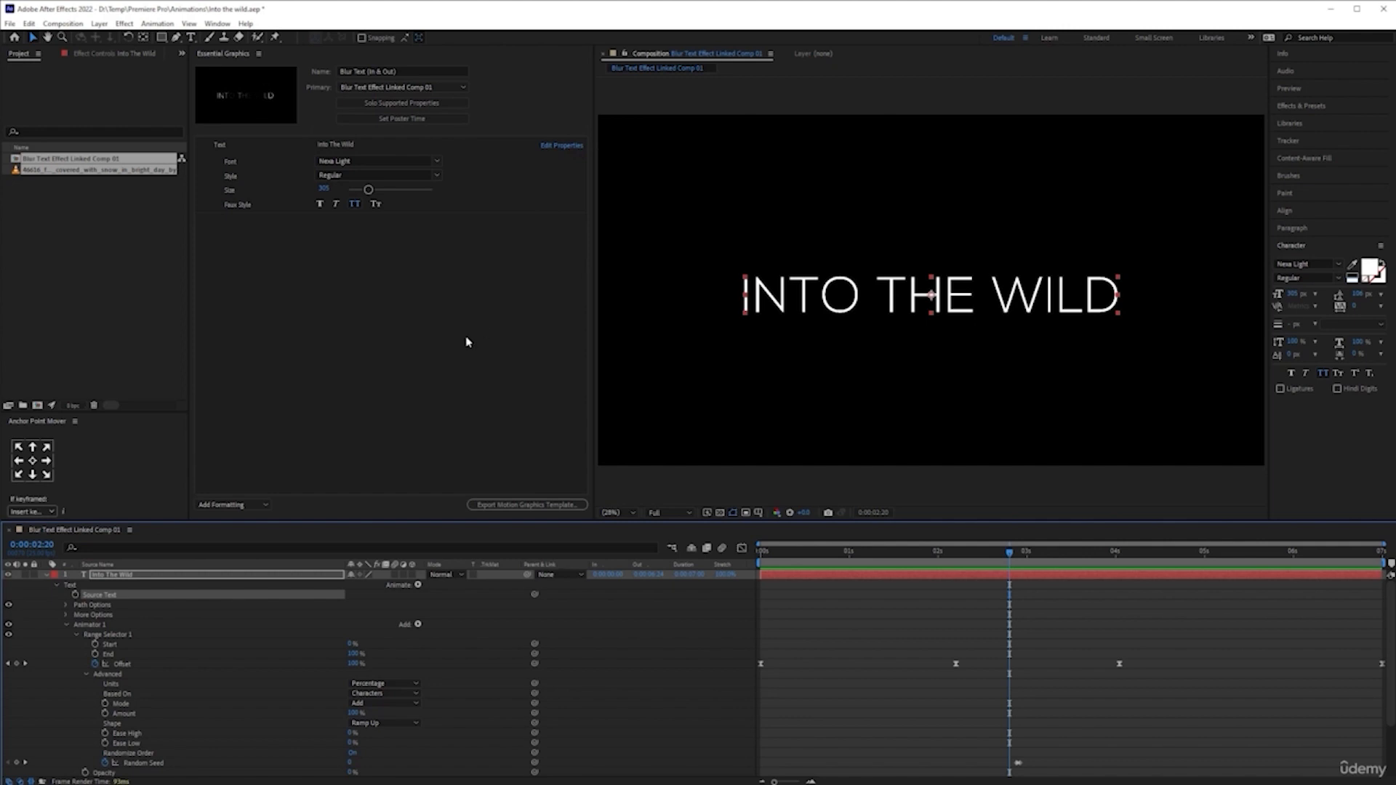
pyautogui.scroll(-4, 285, 639)
pyautogui.scroll(2, 146, 647)
pyautogui.scroll(-2, 165, 673)
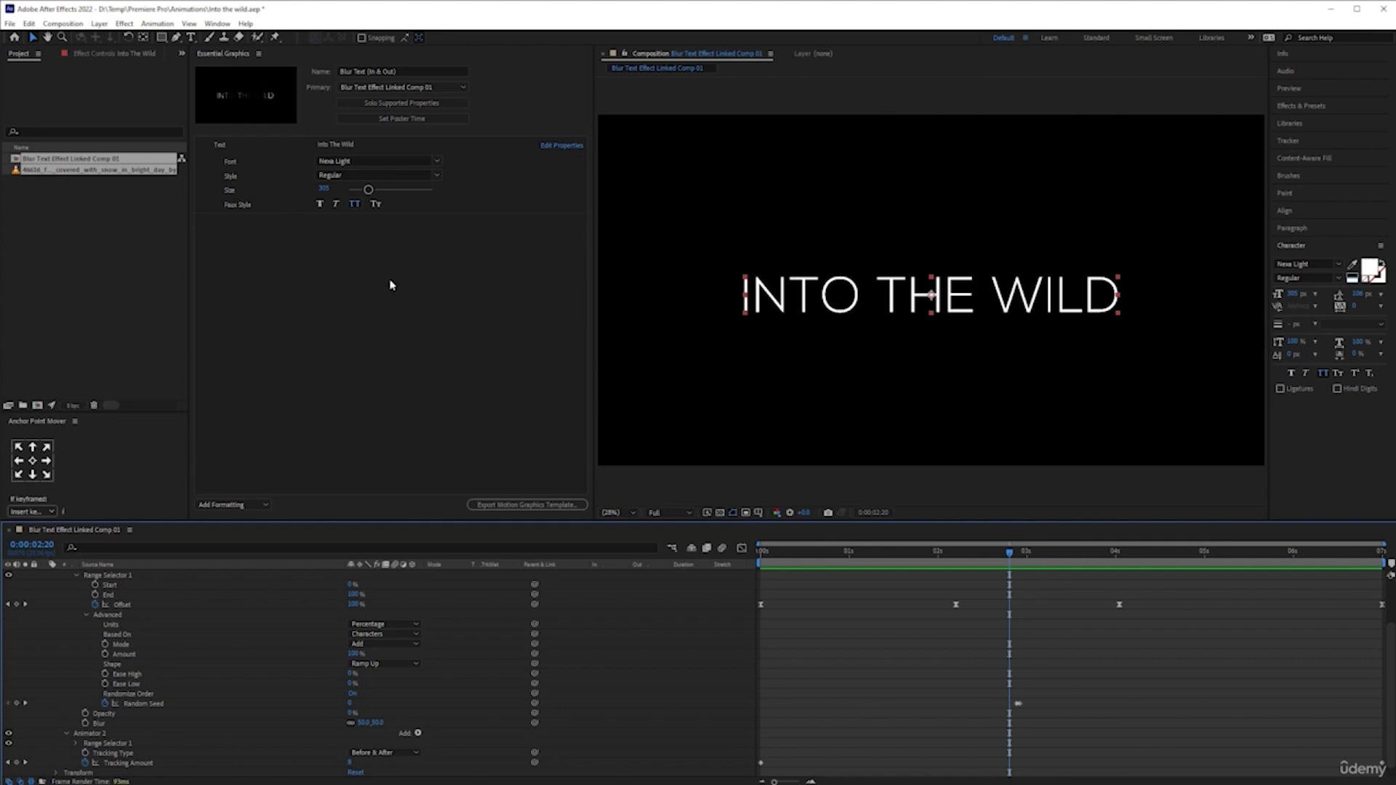
pyautogui.click(387, 104)
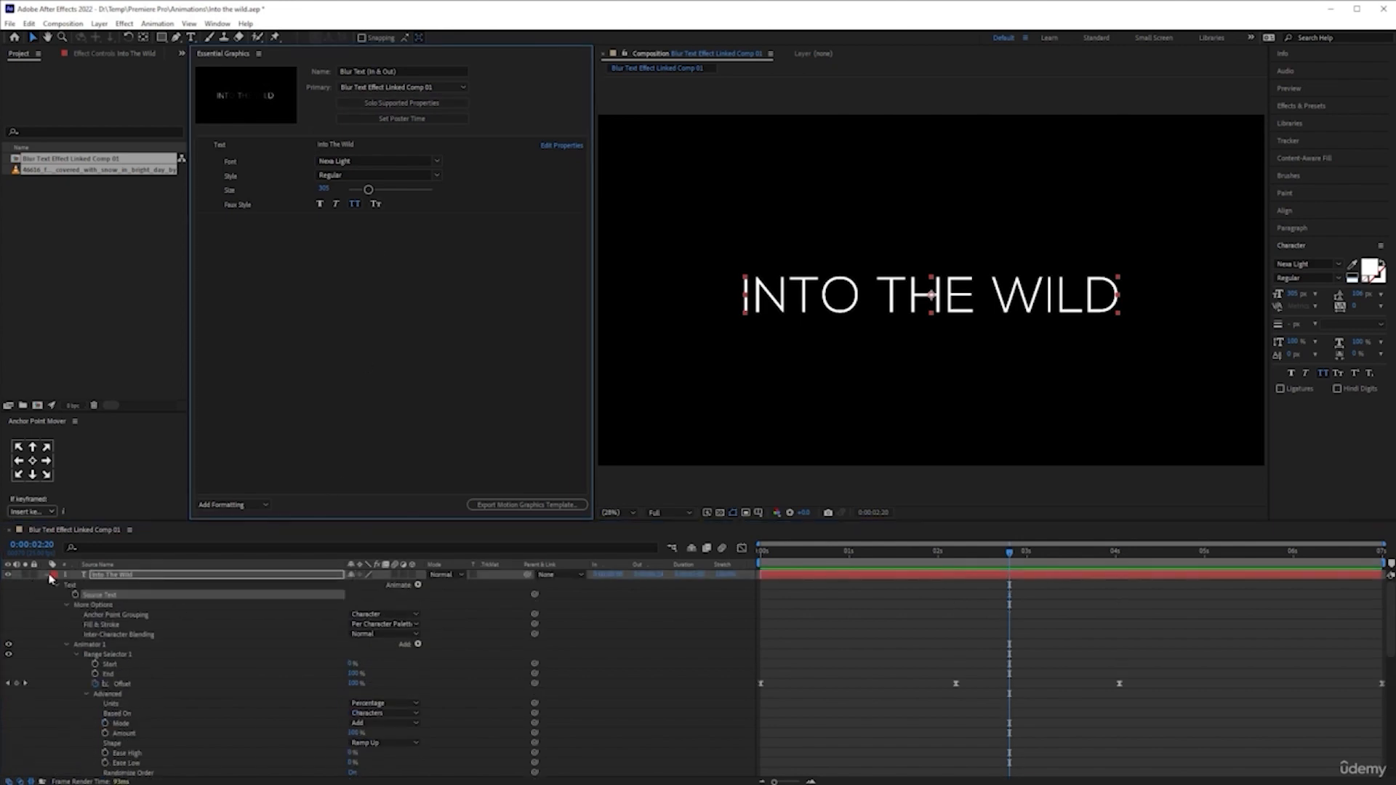
# Collapse the Into The Wild layer and delete the mountain footage layer from the composition
pyautogui.click(48, 575)
pyautogui.click(262, 736)
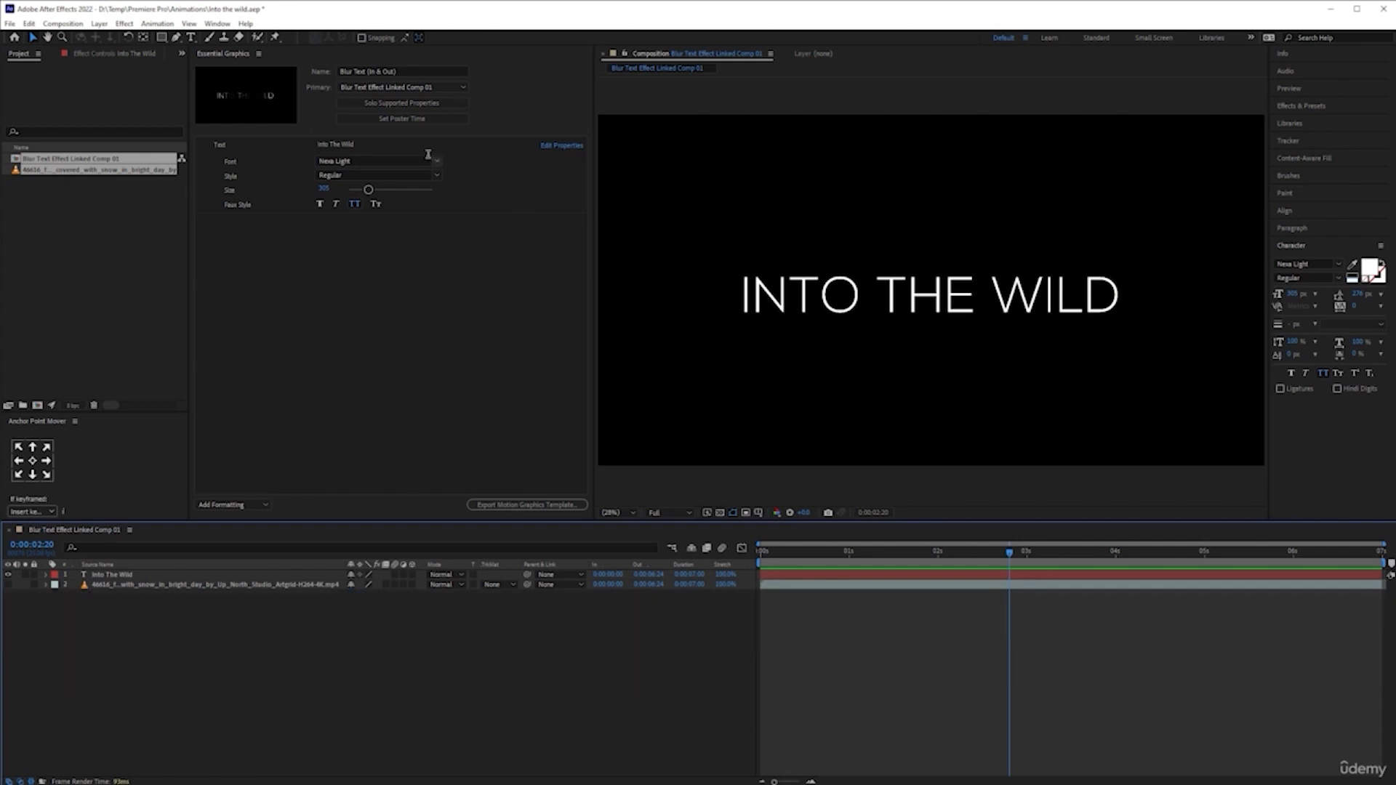
pyautogui.click(144, 586)
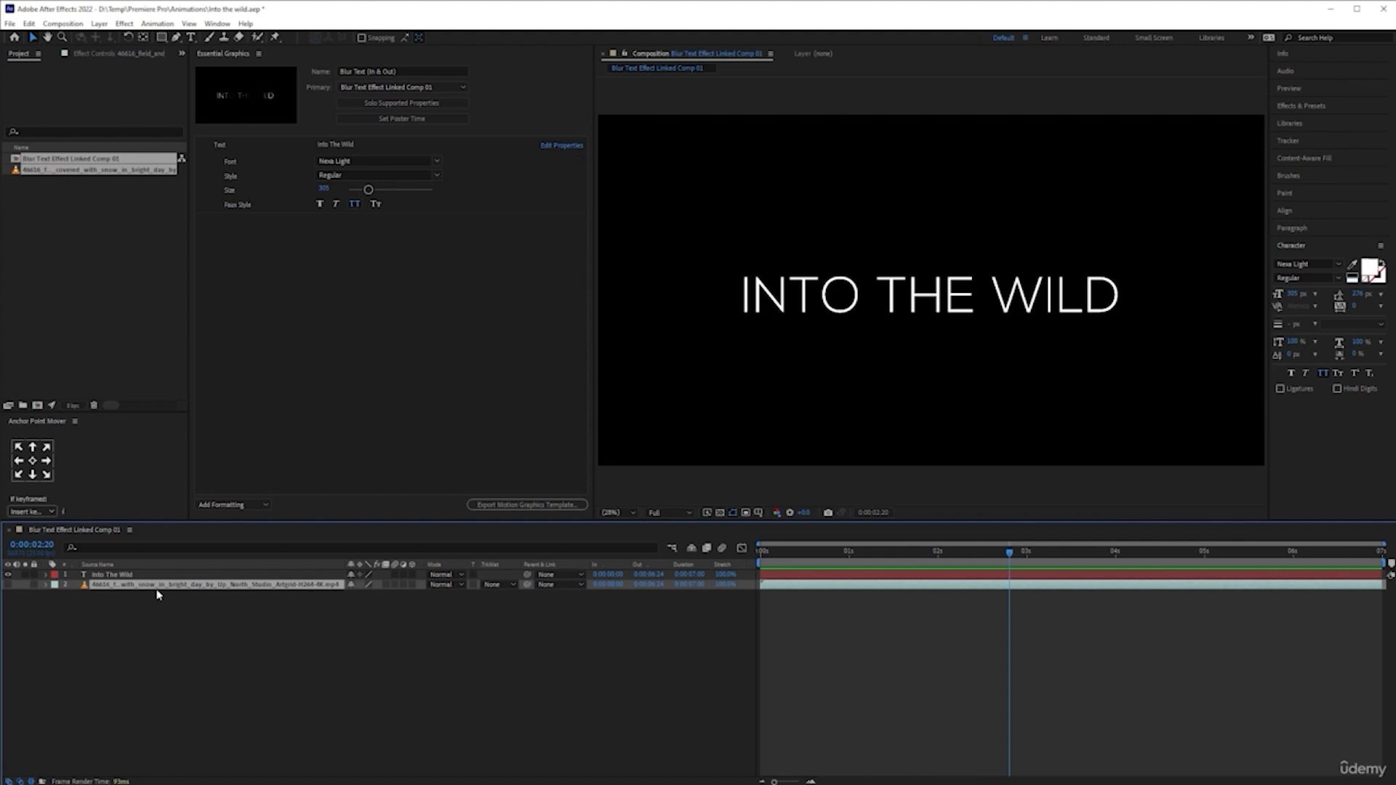
pyautogui.press('Delete')
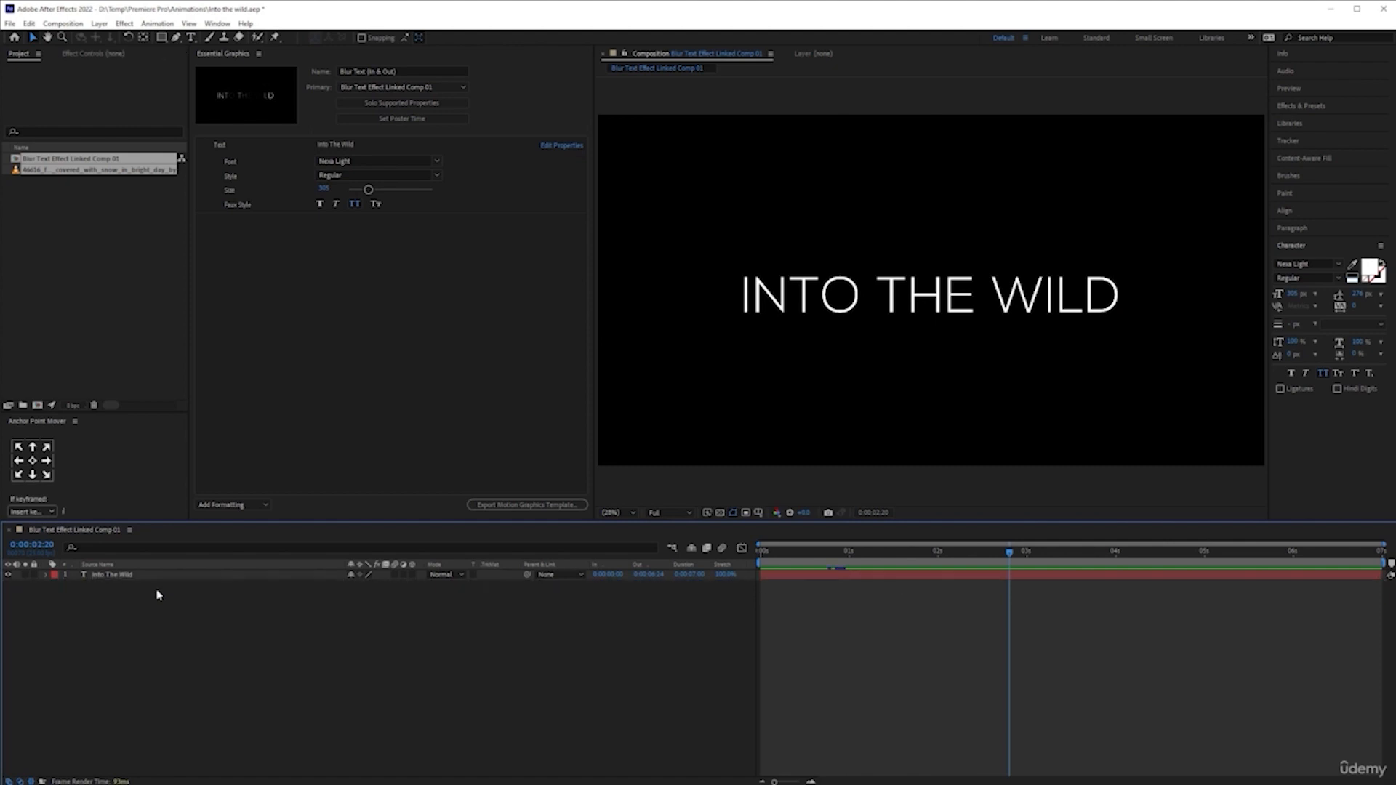
# Solo the template's supported properties and examine the Into The Wild layer's text, animator and transform entries
pyautogui.click(411, 104)
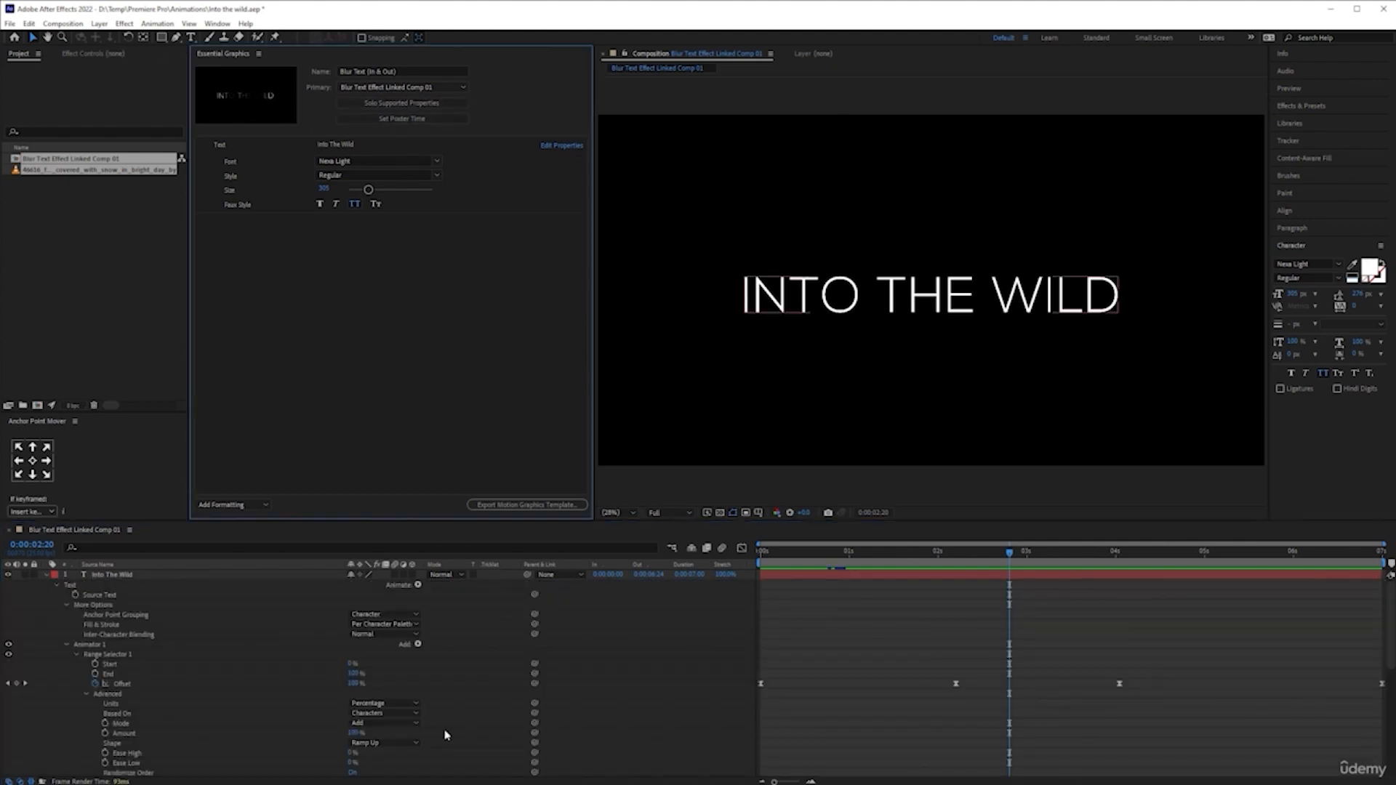
pyautogui.scroll(-5, 116, 618)
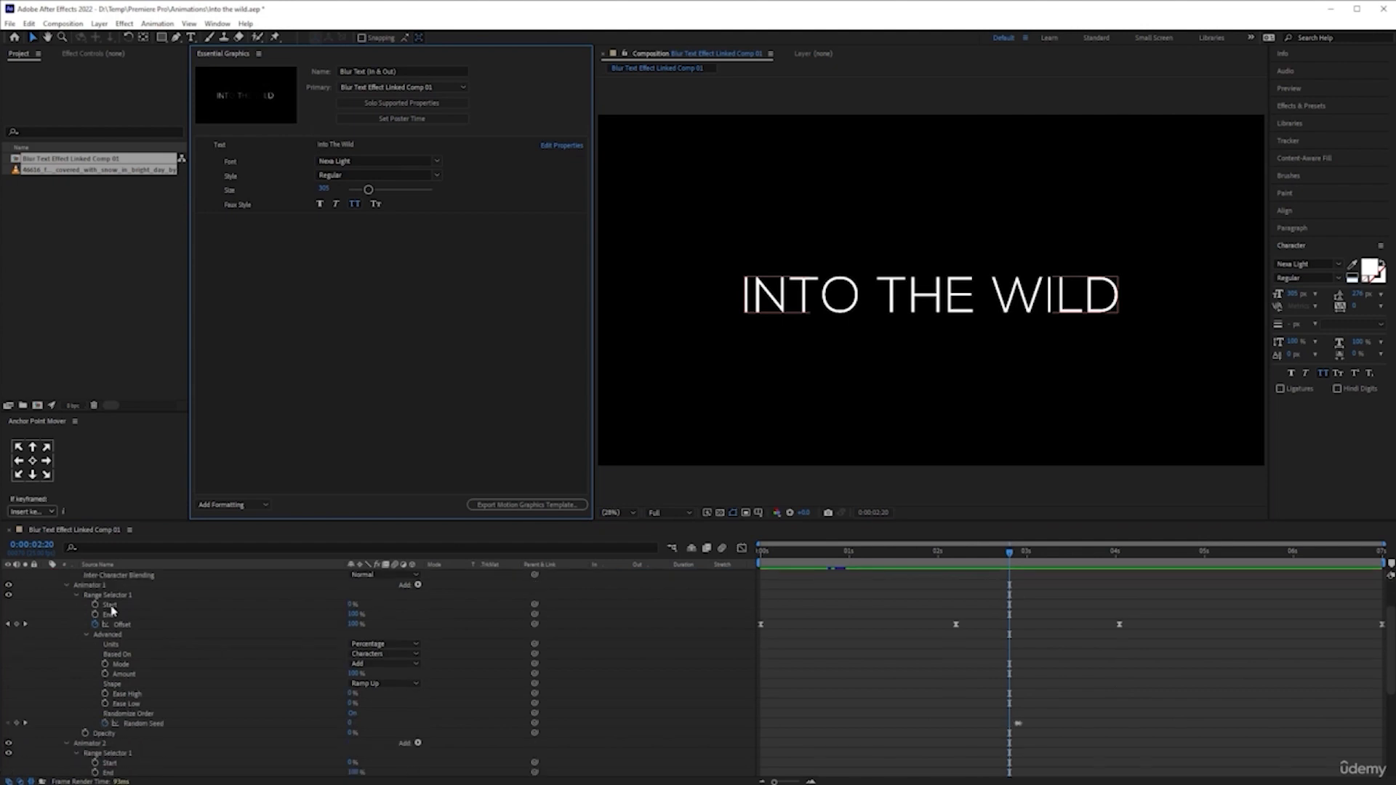
pyautogui.scroll(-5, 143, 649)
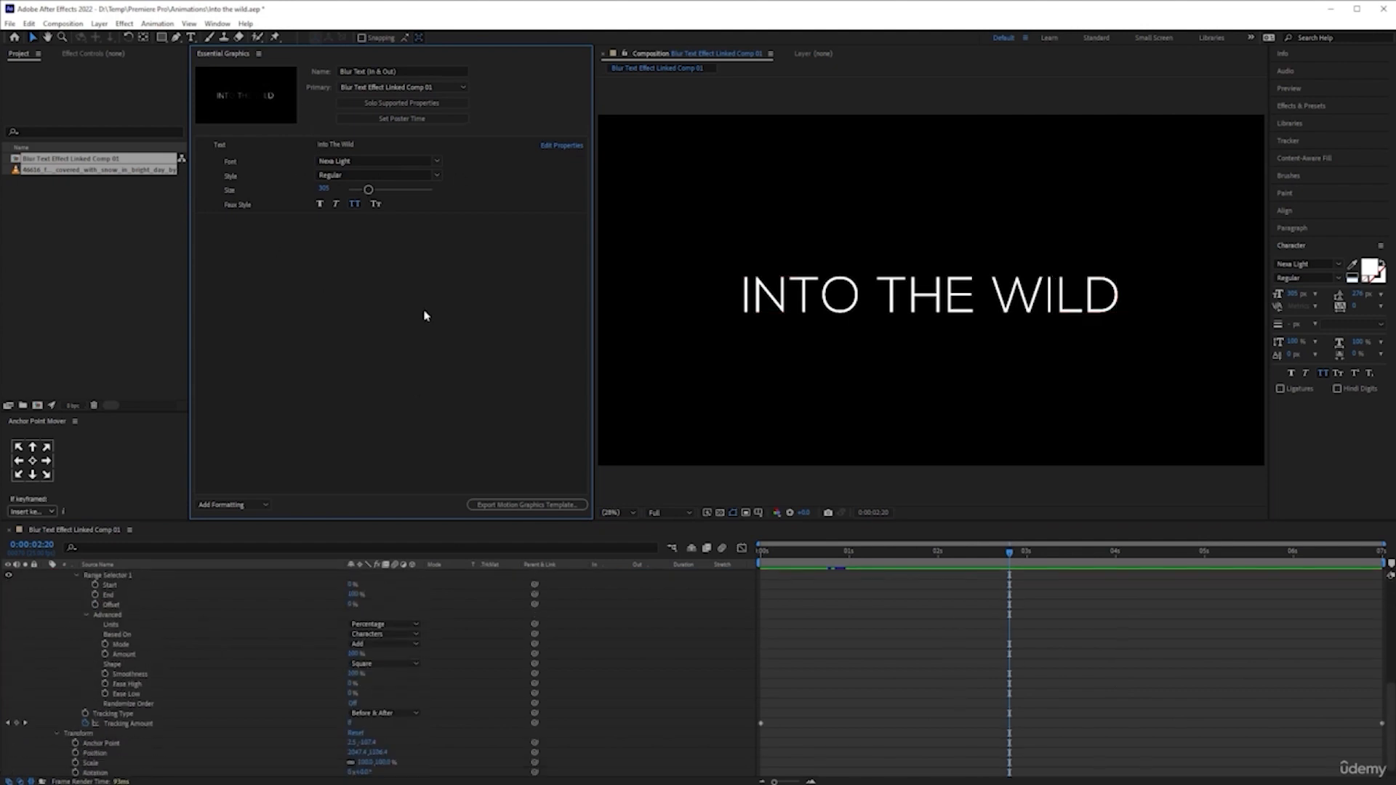
pyautogui.scroll(8, 225, 676)
pyautogui.scroll(4, 178, 690)
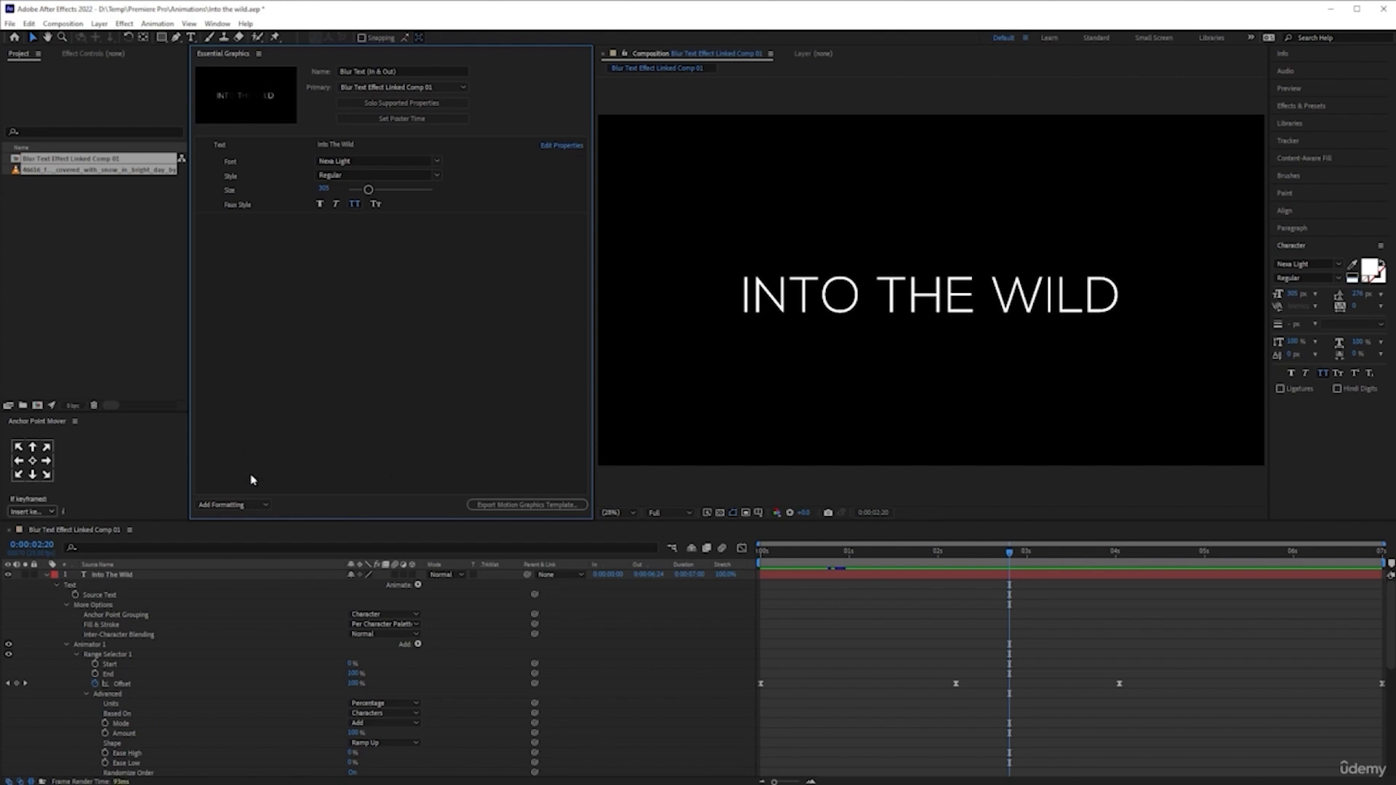
# Try adding the text layer's Fill & Stroke option to the template, check its choices, and undo the addition
pyautogui.click(95, 605)
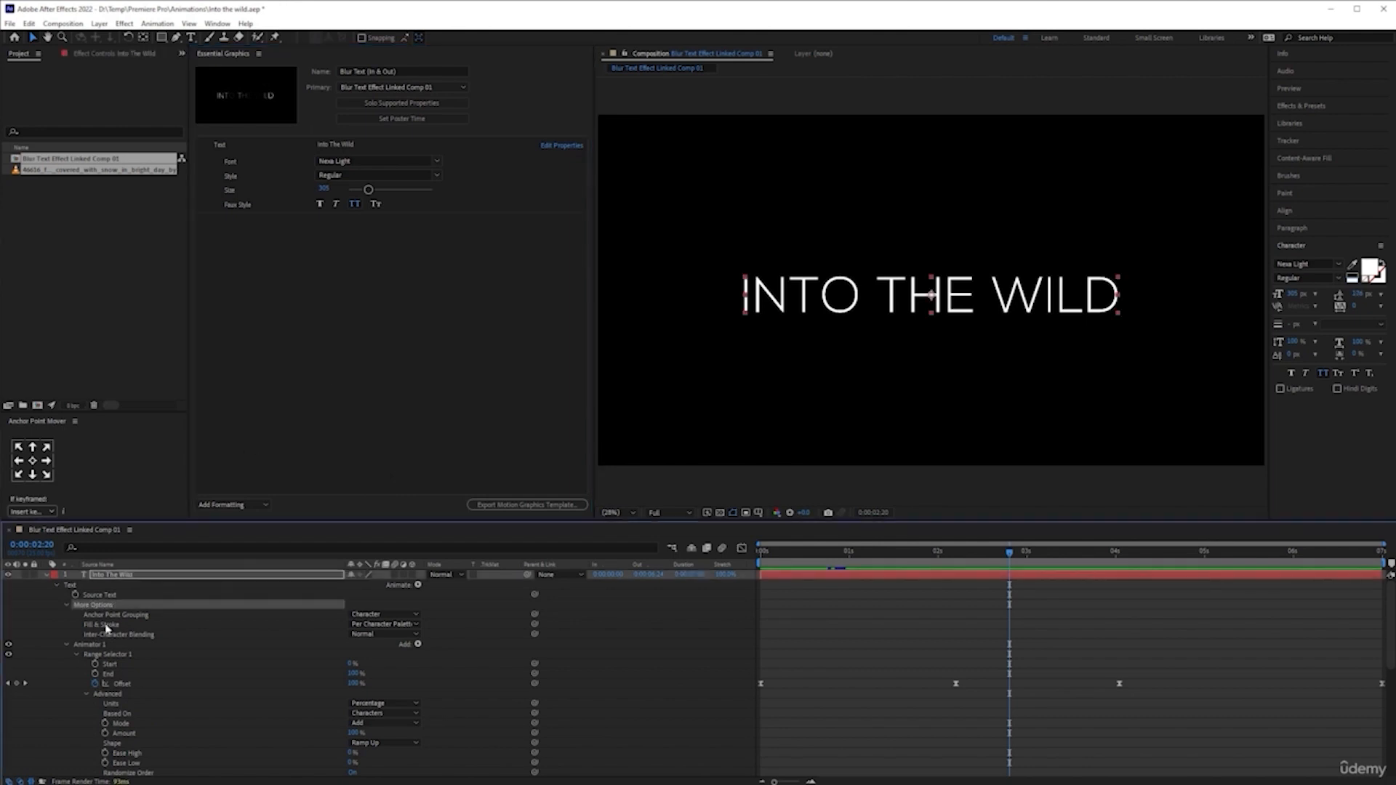
pyautogui.moveTo(102, 626); pyautogui.dragTo(321, 303)
pyautogui.click(405, 222)
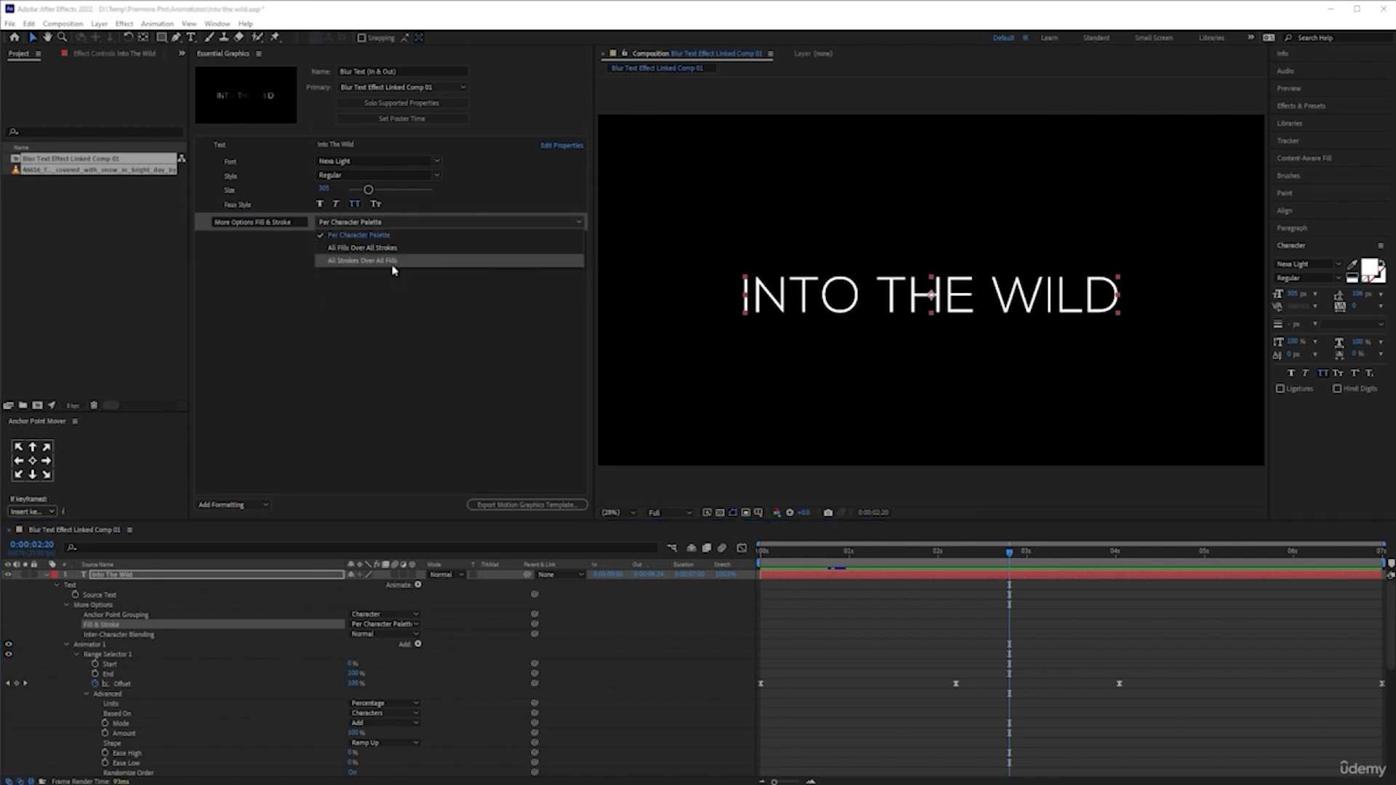
pyautogui.click(304, 250)
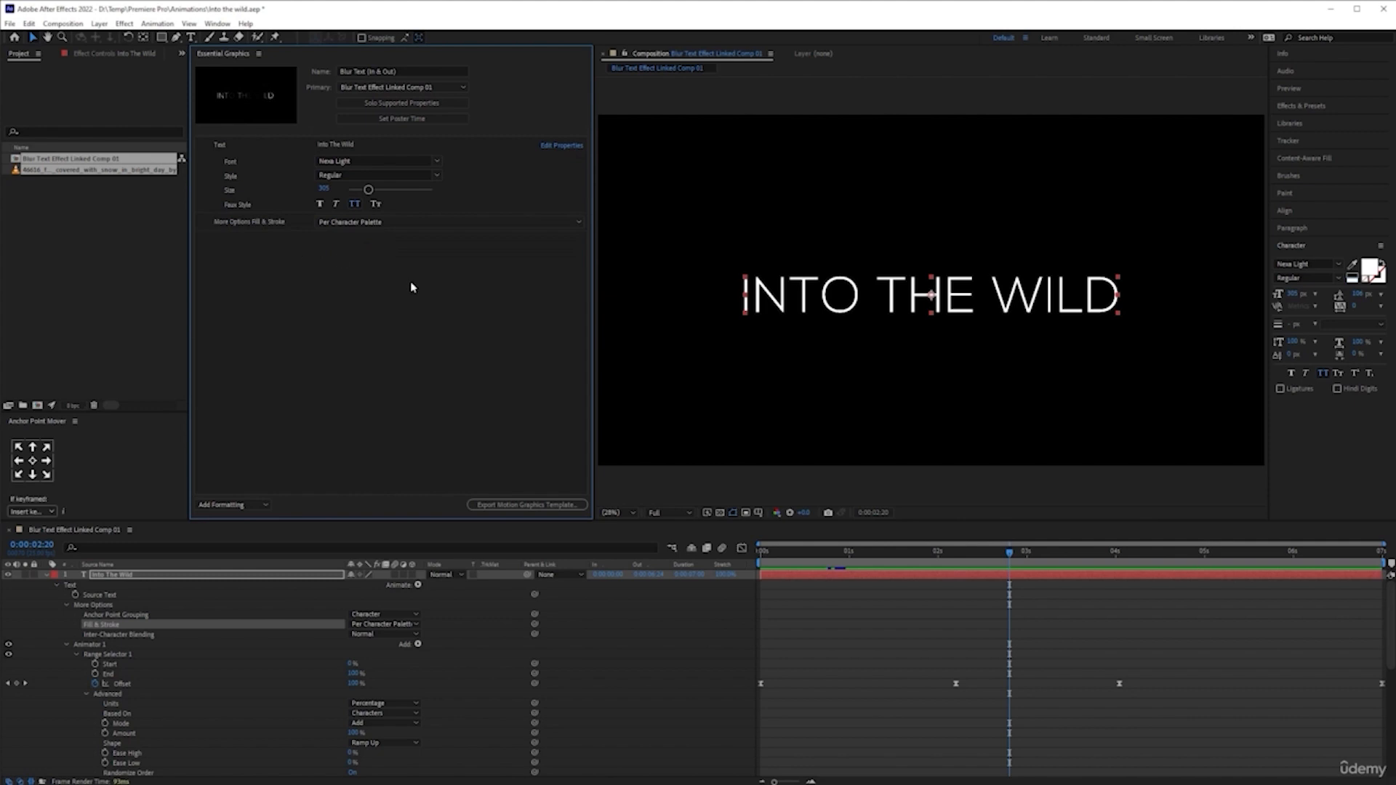
pyautogui.hotkey('ctrl', 'z')
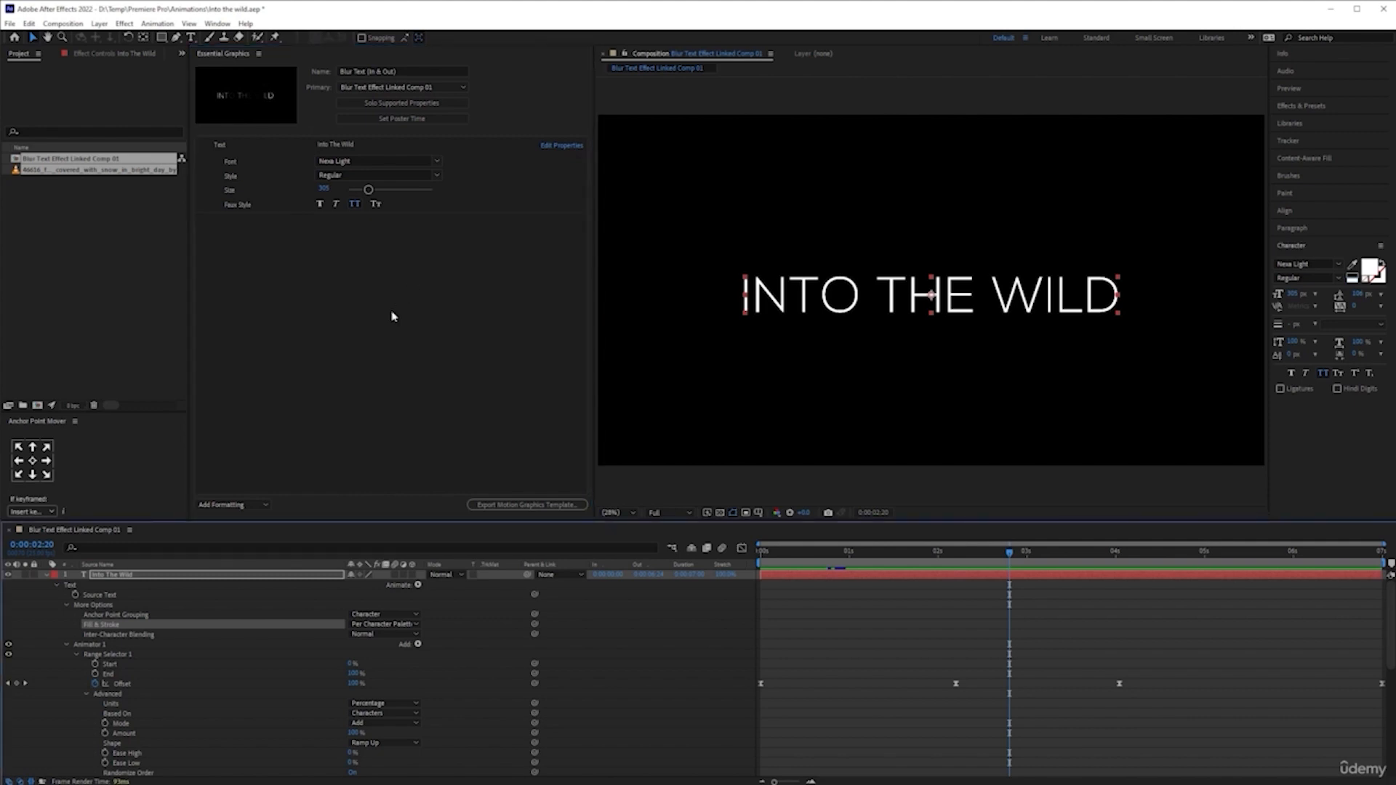
# Apply the Fill effect to the Into The Wild layer and open its effect controls
pyautogui.click(232, 575)
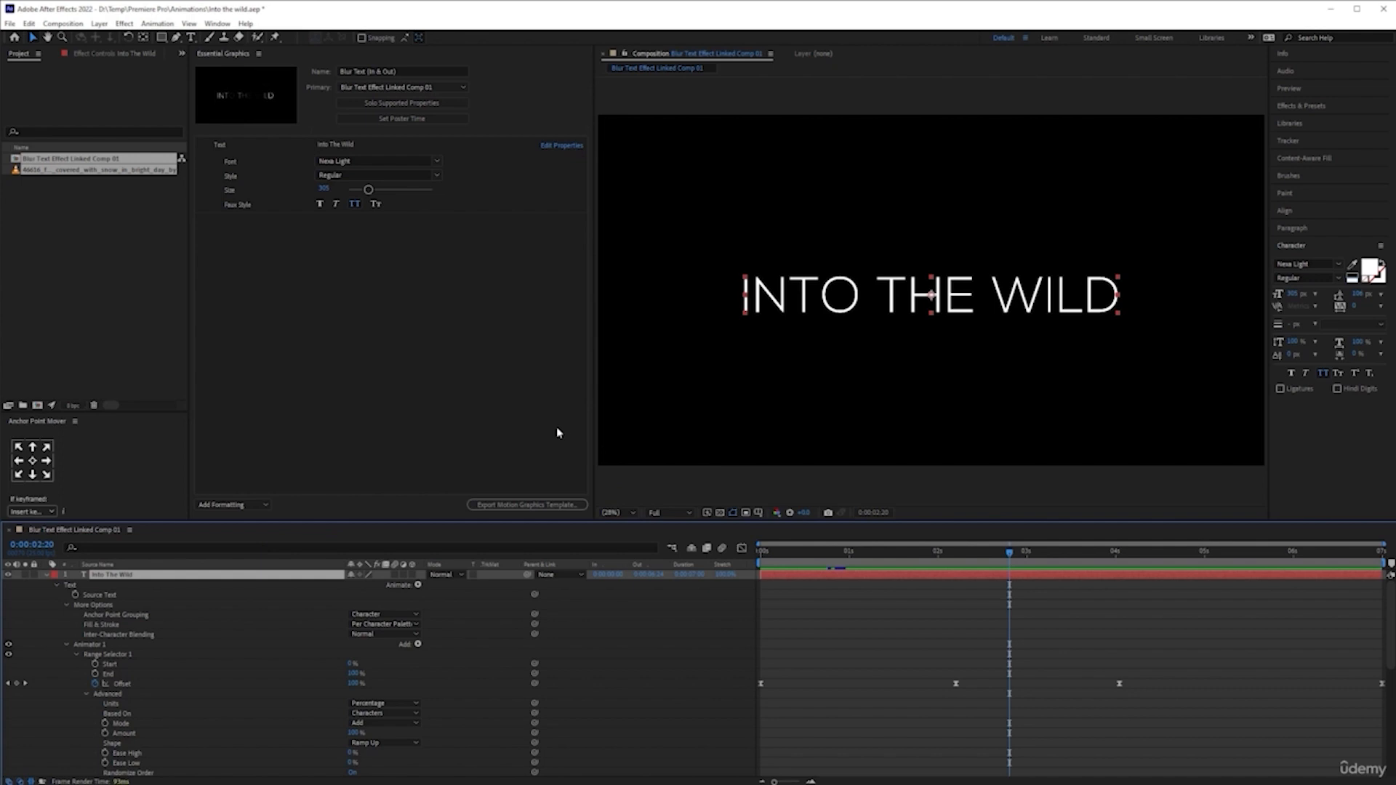
pyautogui.hotkey('ctrl', 'space')
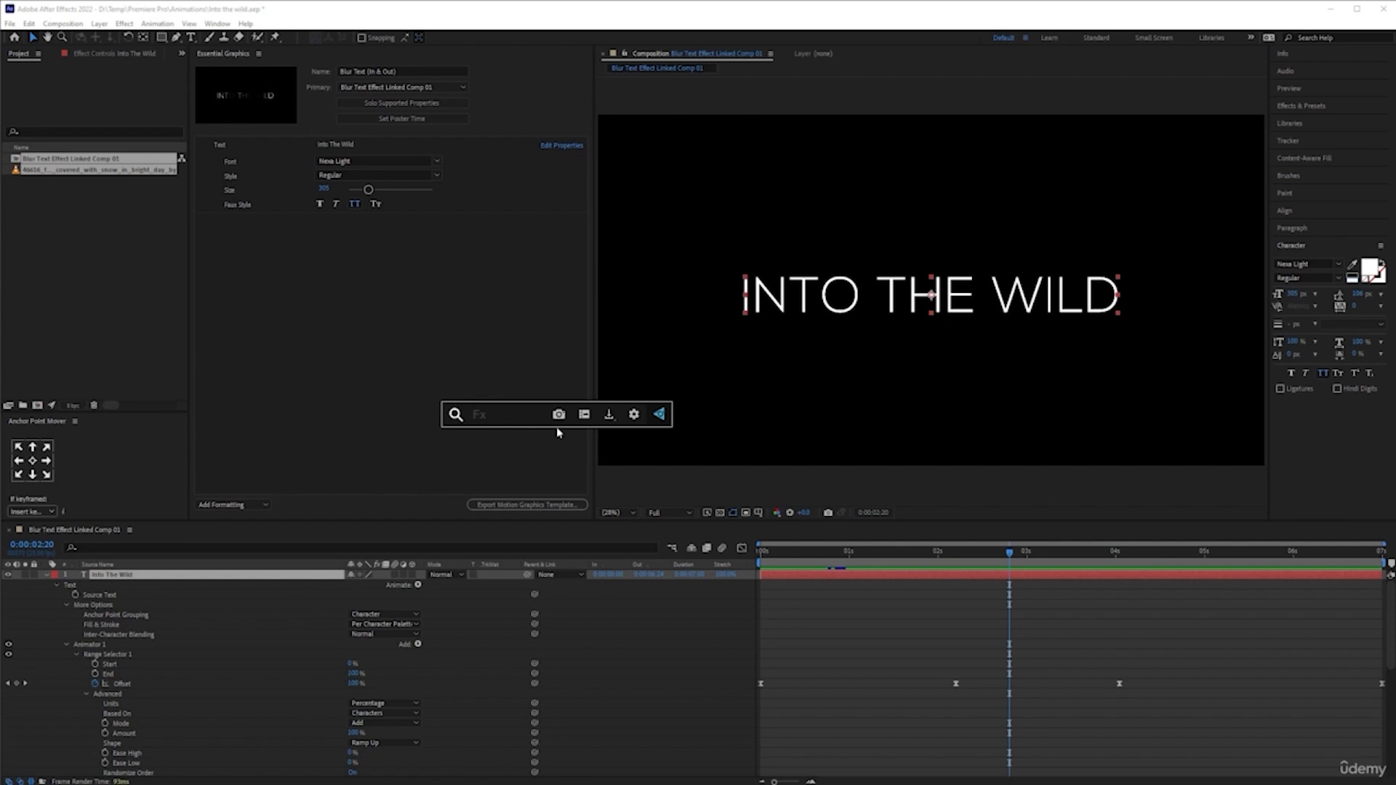
pyautogui.write('fill')
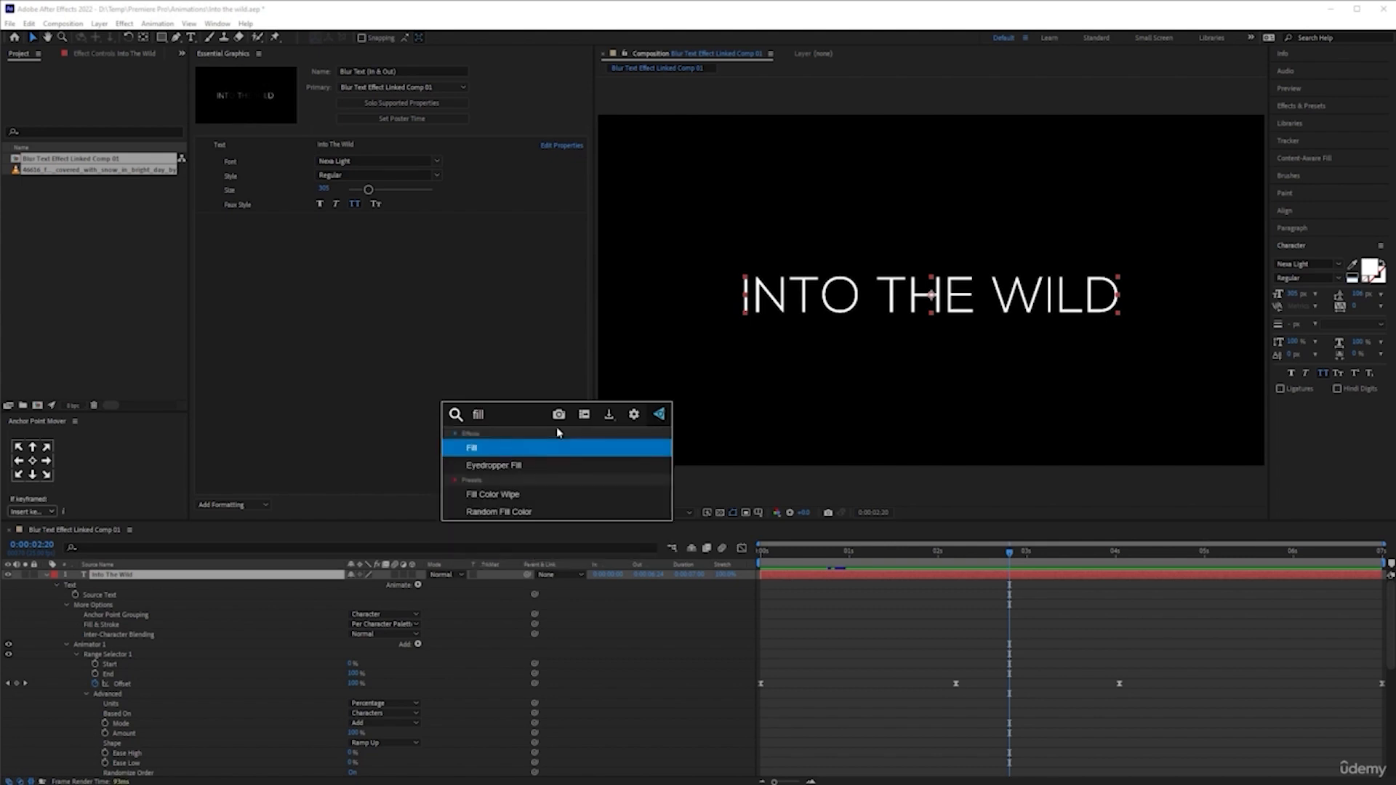
pyautogui.click(484, 448)
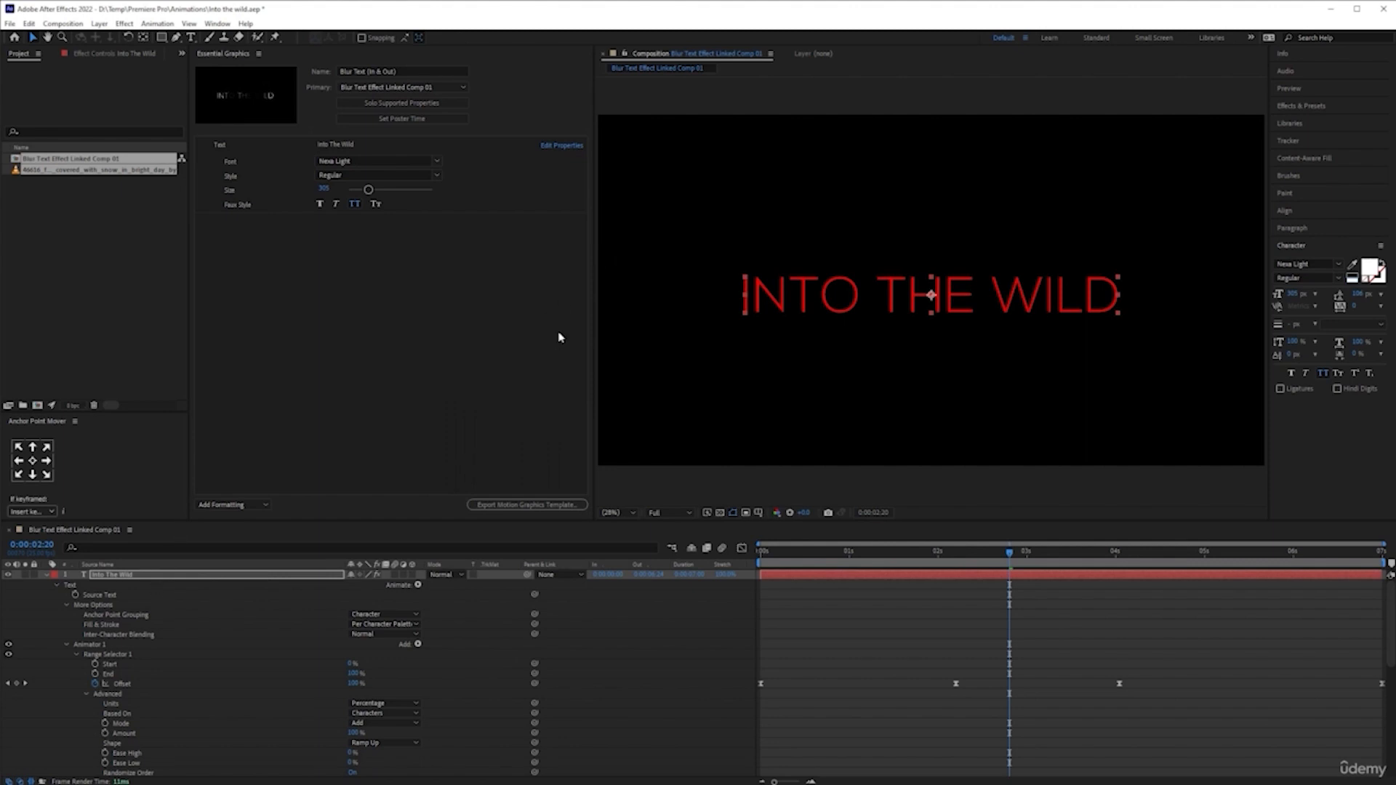
pyautogui.click(97, 56)
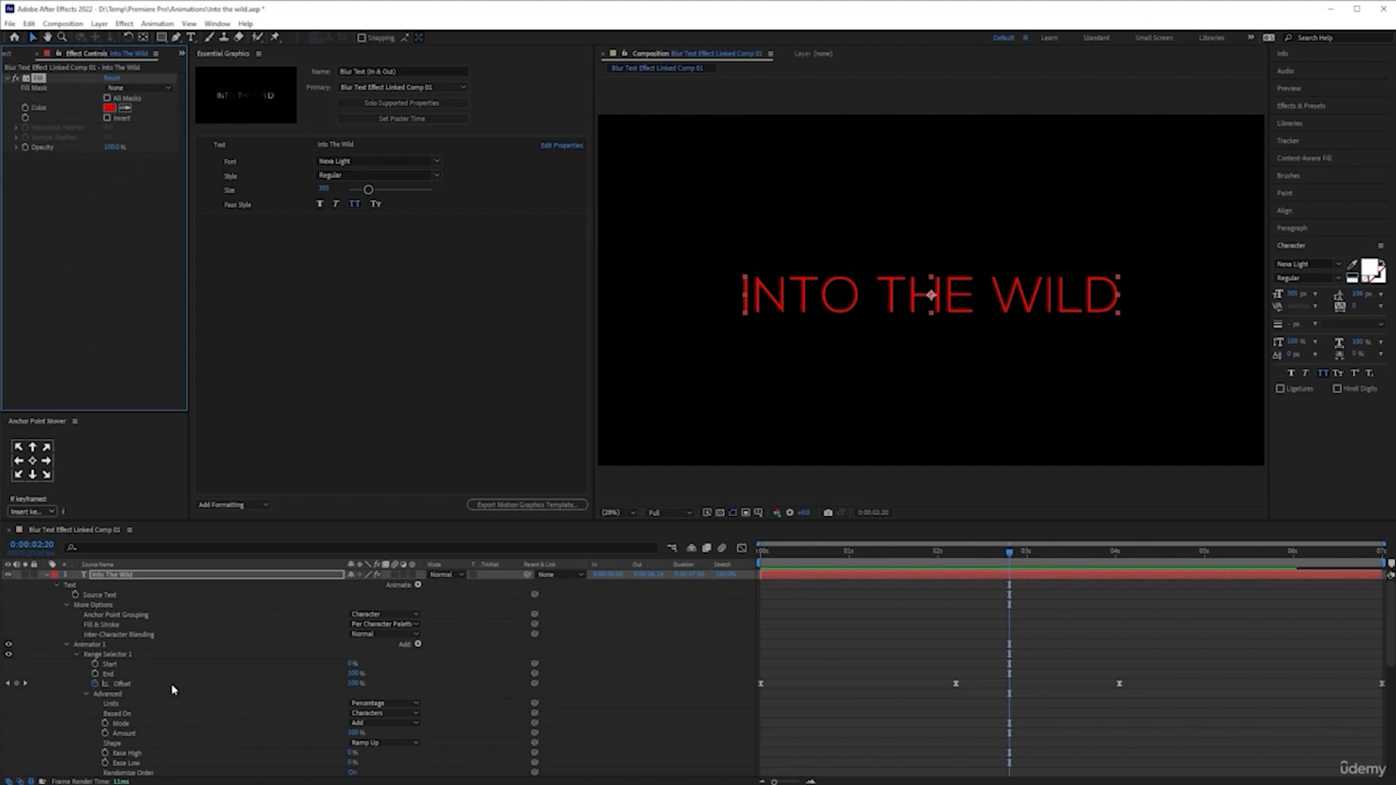
# Add the Fill effect's Color property to the template and rename the control Text Colour
pyautogui.scroll(-10, 183, 659)
pyautogui.scroll(10, 181, 657)
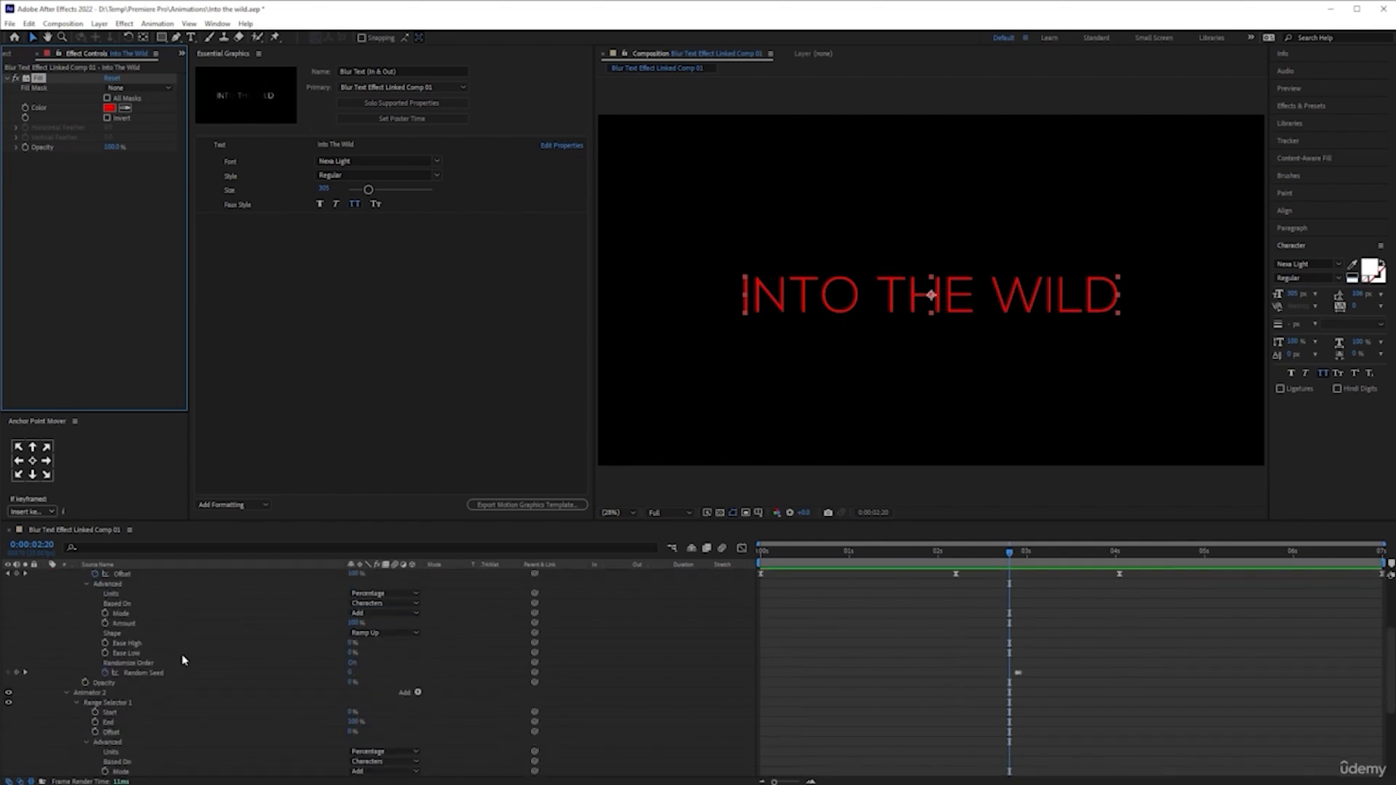
pyautogui.click(405, 105)
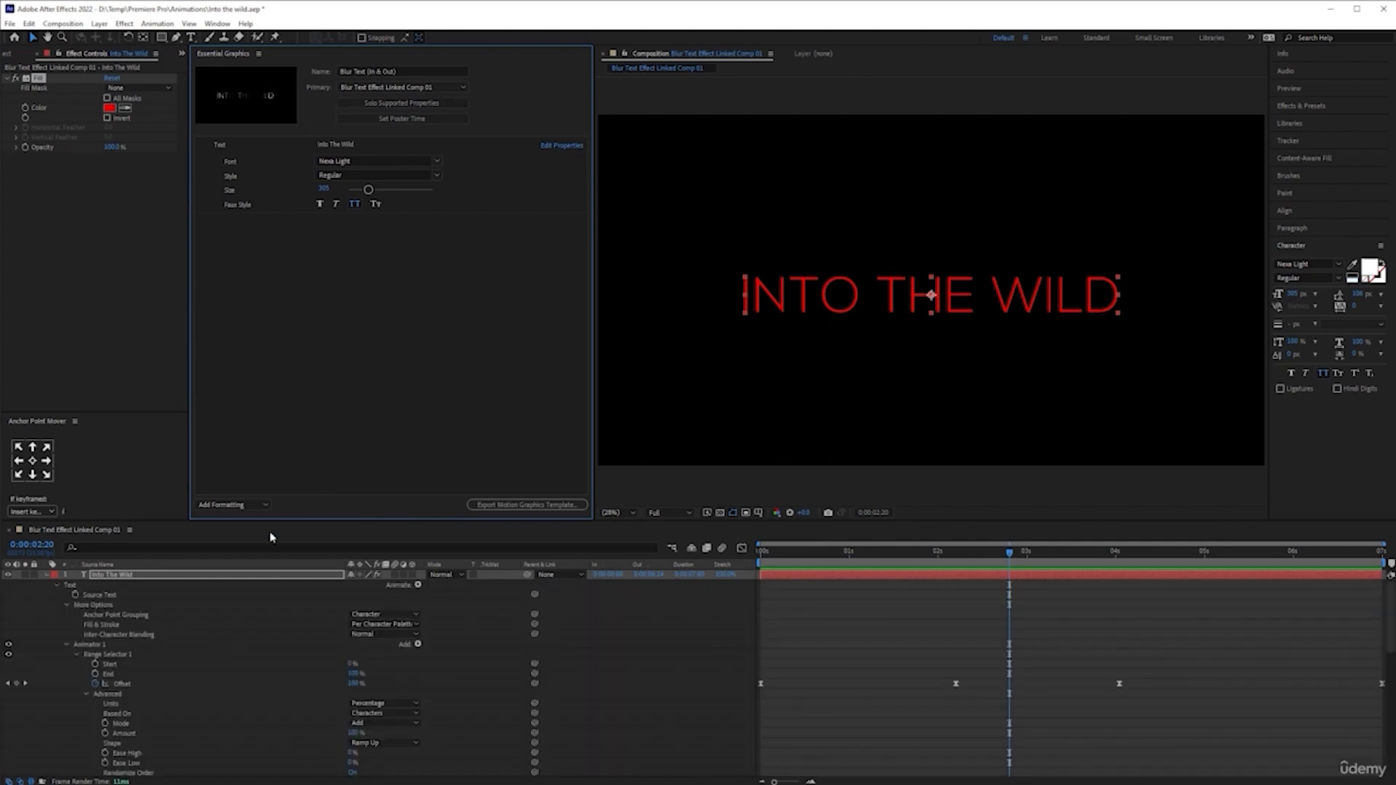
pyautogui.scroll(-5, 181, 659)
pyautogui.scroll(-4, 181, 658)
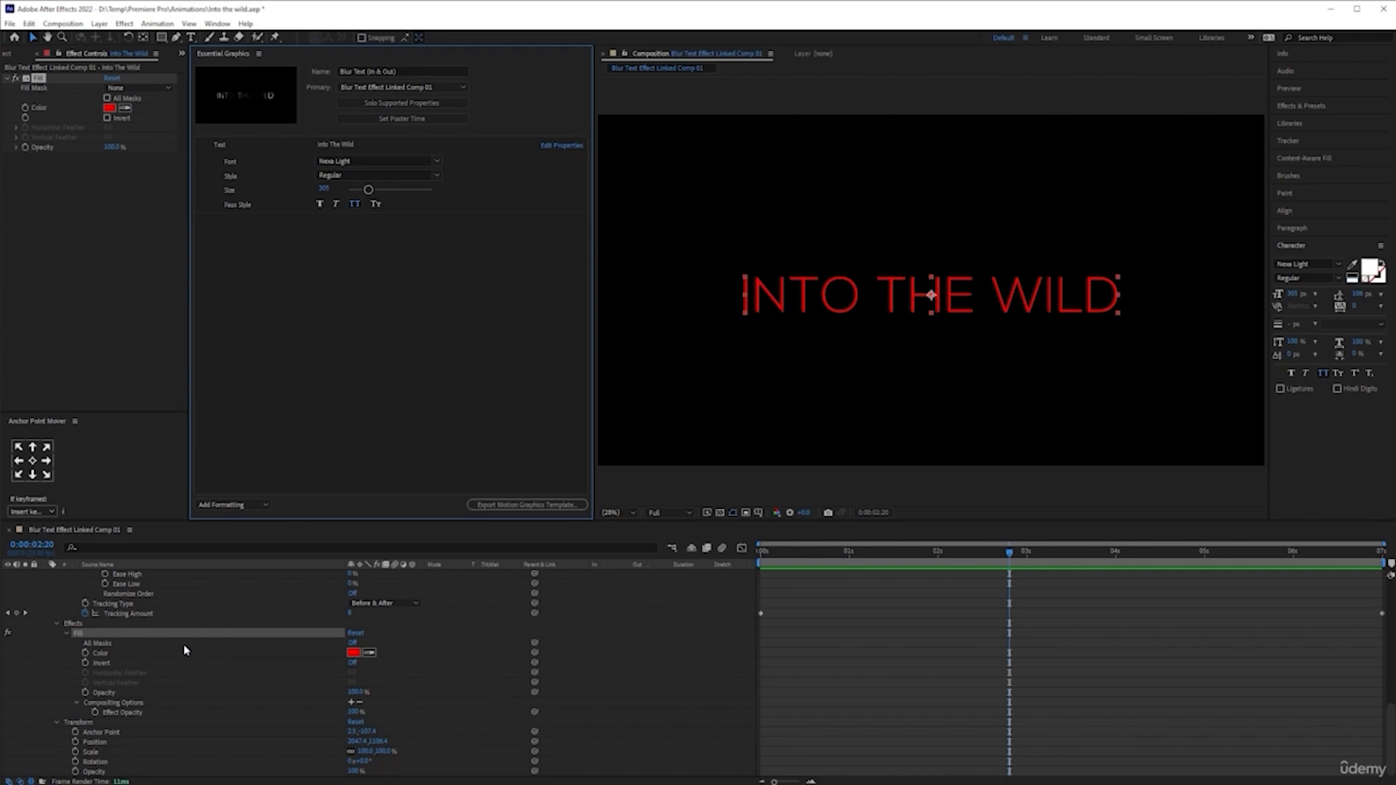
pyautogui.moveTo(100, 658); pyautogui.dragTo(299, 325)
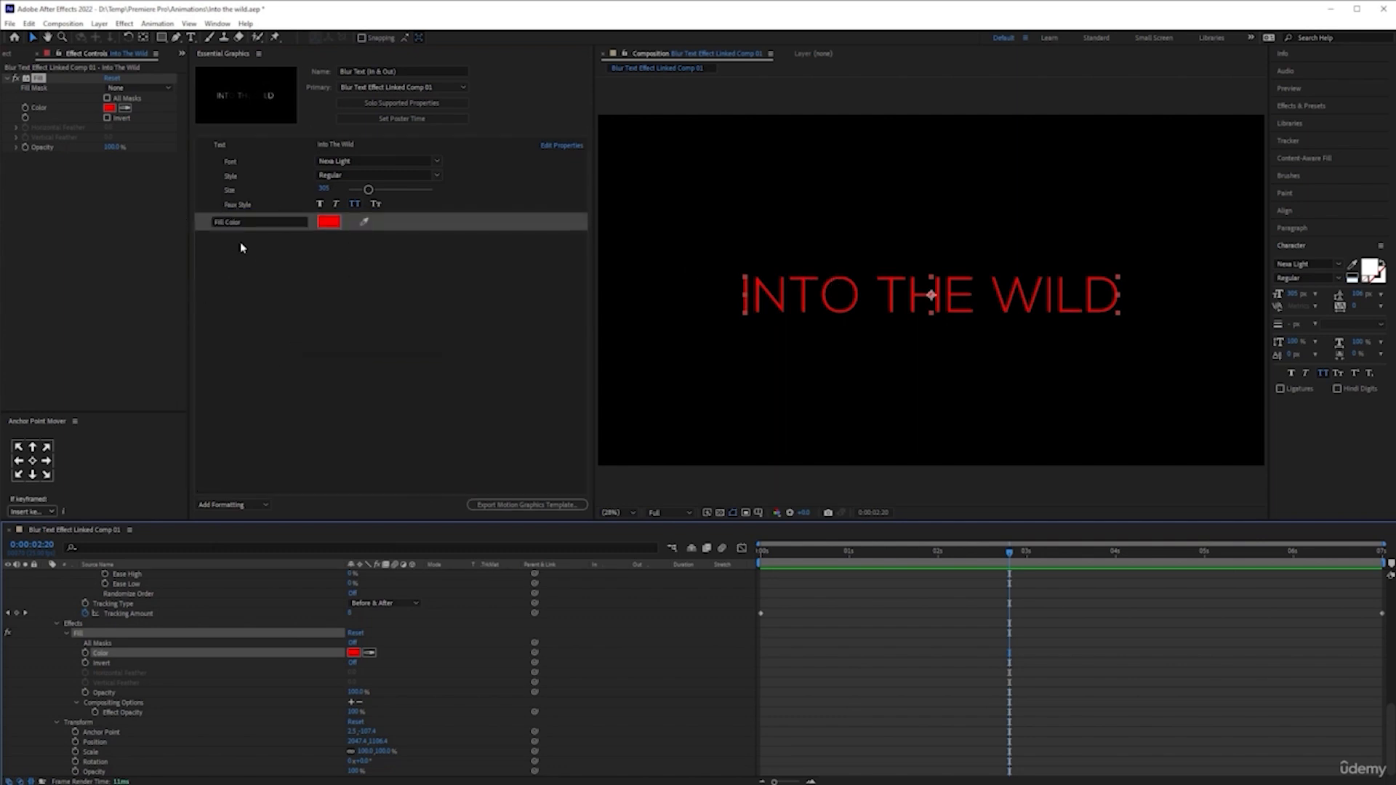
pyautogui.click(269, 221)
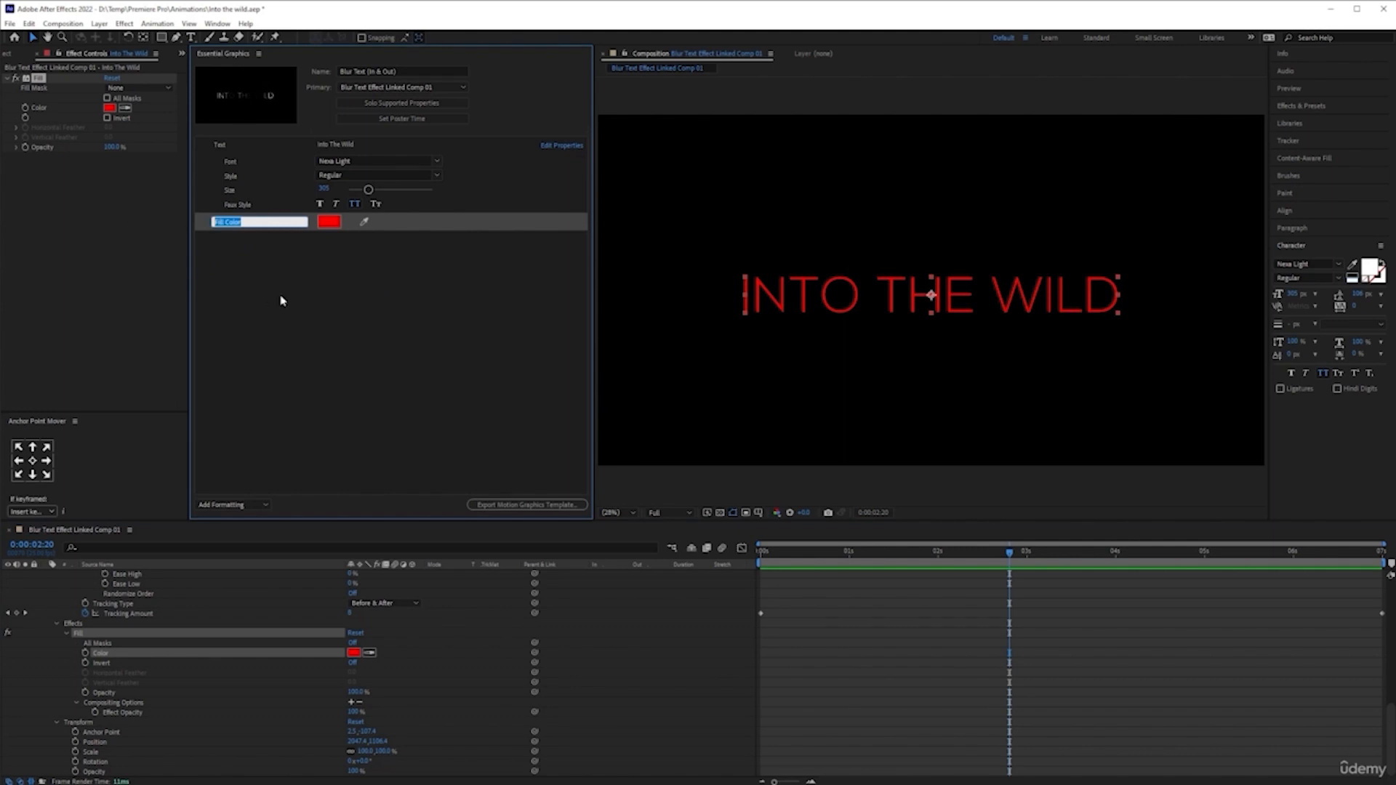
pyautogui.write('Text')
pyautogui.press('Return')
# Set the template's Text Colour to white, hex FFFFFF
pyautogui.click(329, 221)
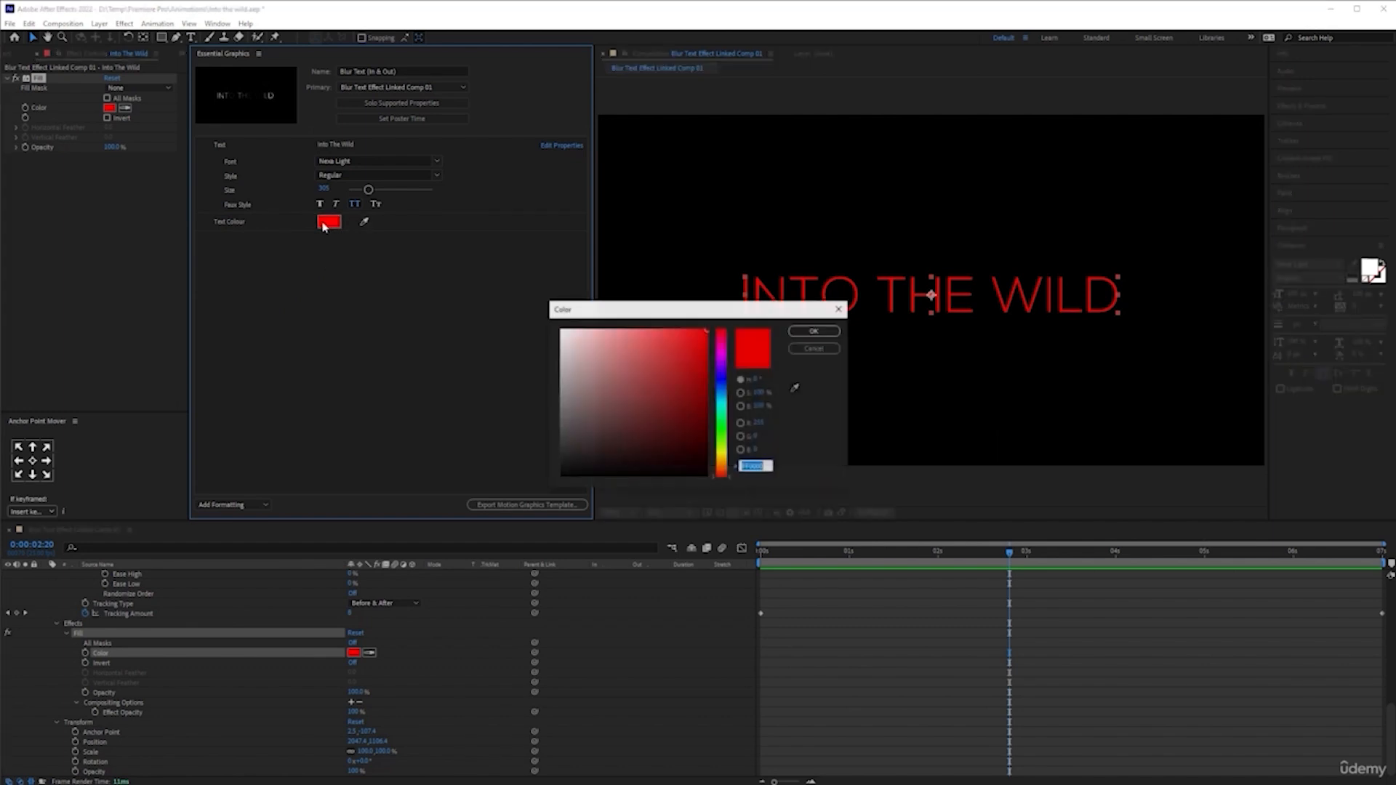
pyautogui.write('ffffff')
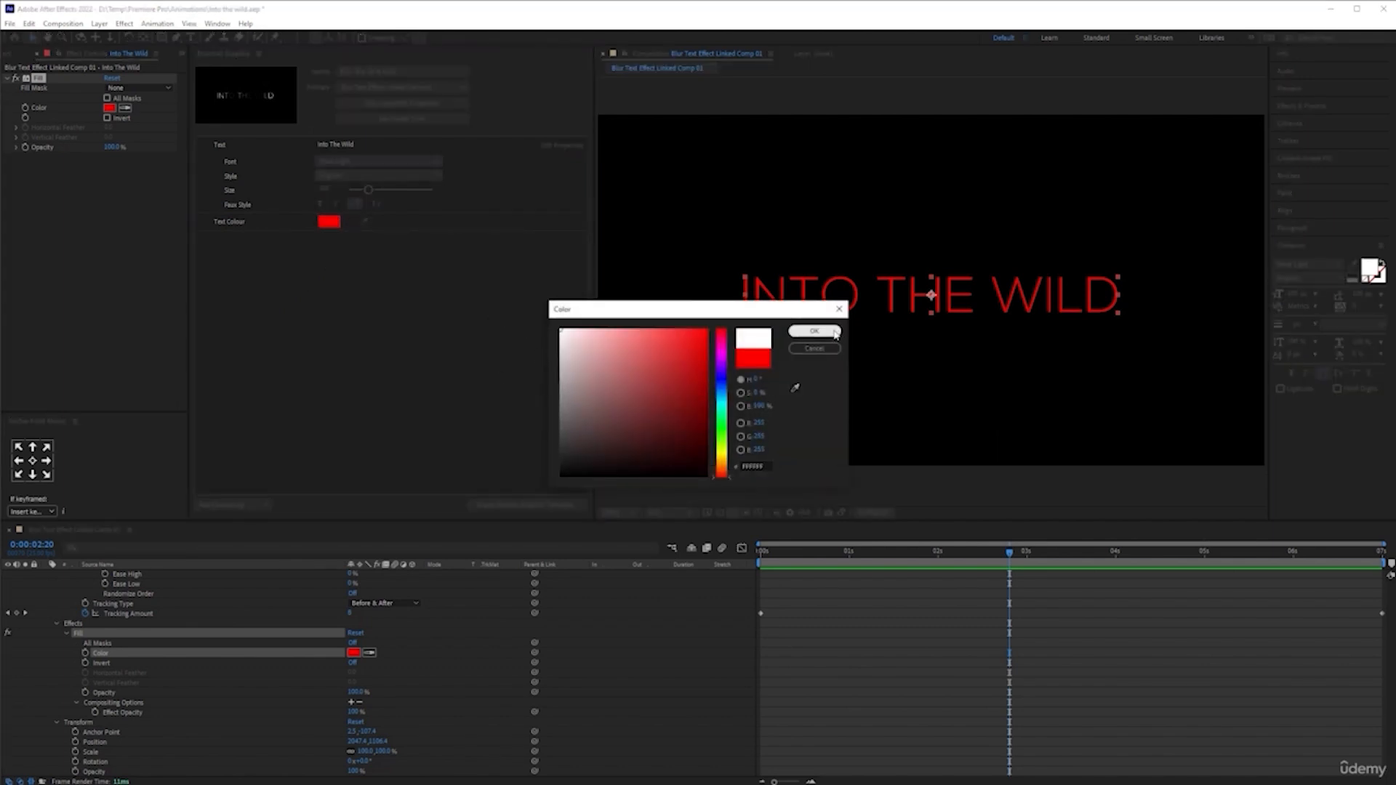
pyautogui.click(814, 331)
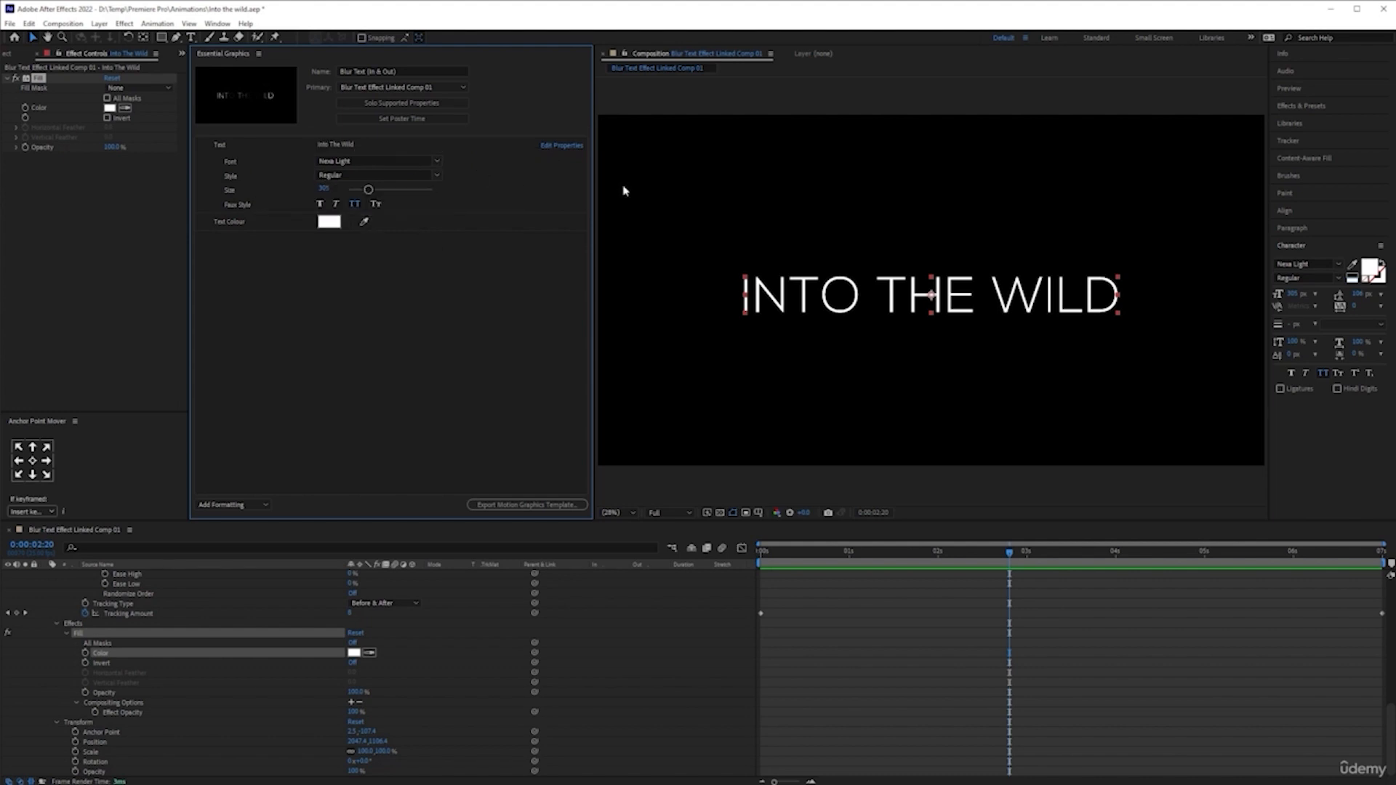
# Try enlarging the title with the template's Size control and revert the size change
pyautogui.moveTo(368, 189)
pyautogui.mouseDown()
pyautogui.moveTo(381, 191)
pyautogui.moveTo(369, 191)
pyautogui.mouseUp()
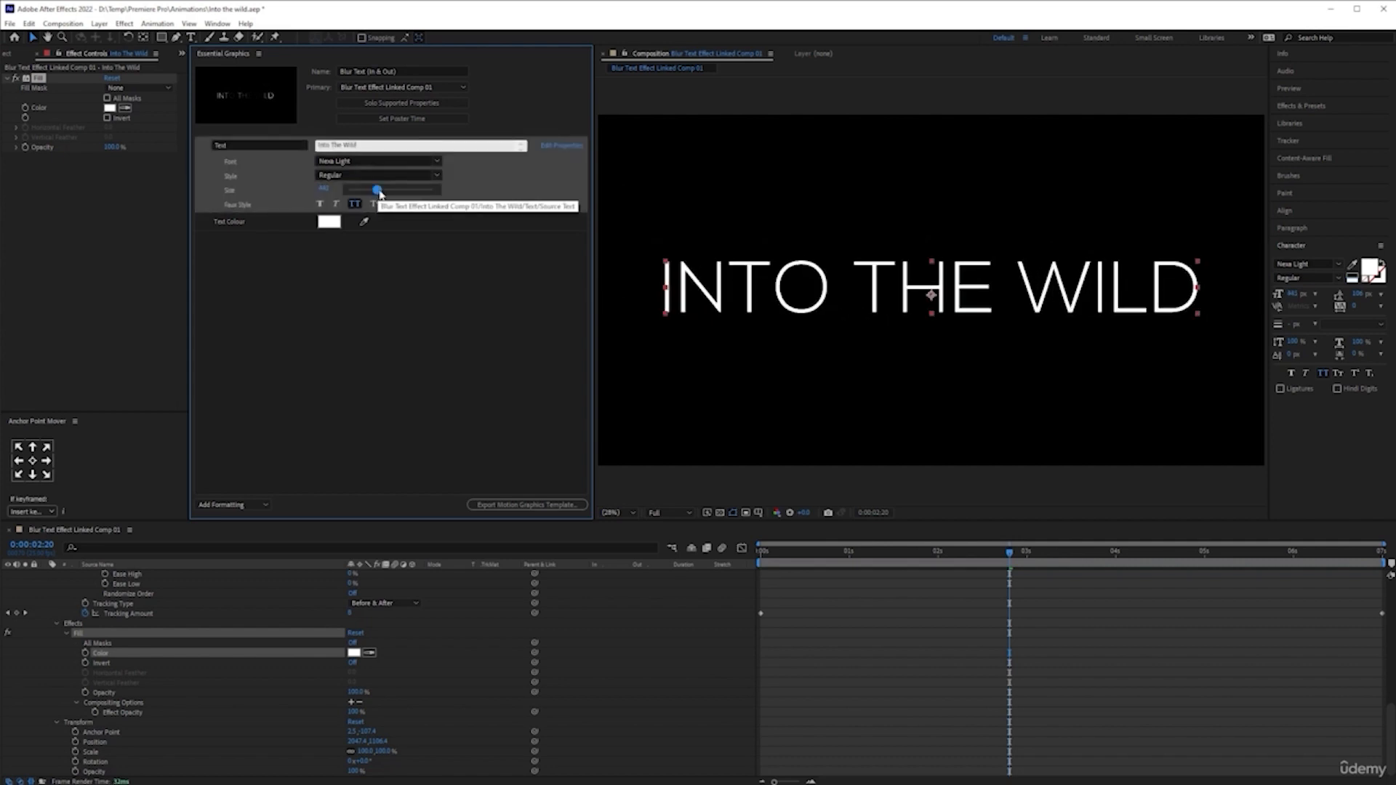
pyautogui.click(425, 296)
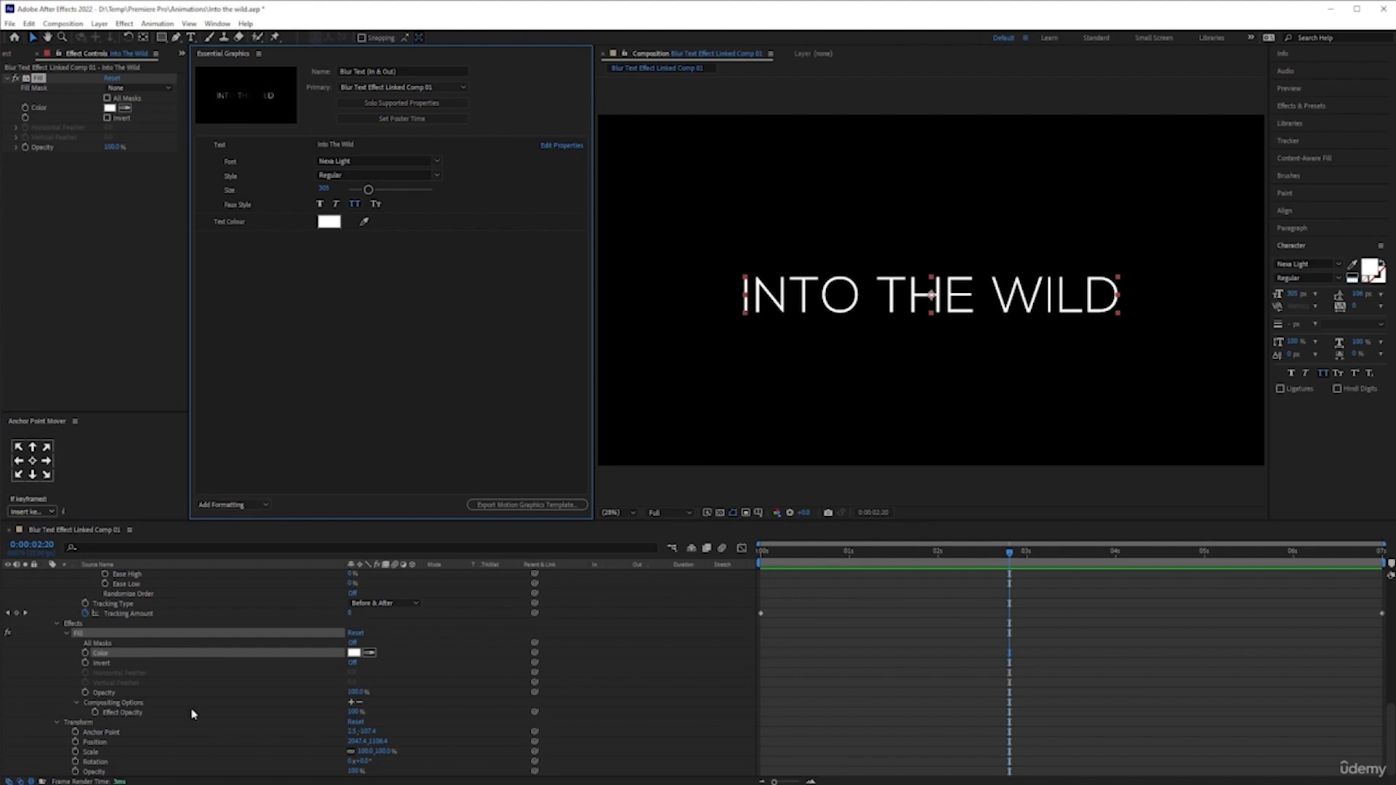
# Add the Into The Wild layer's Position property to the template and rename the control Text Position
pyautogui.scroll(6, 142, 691)
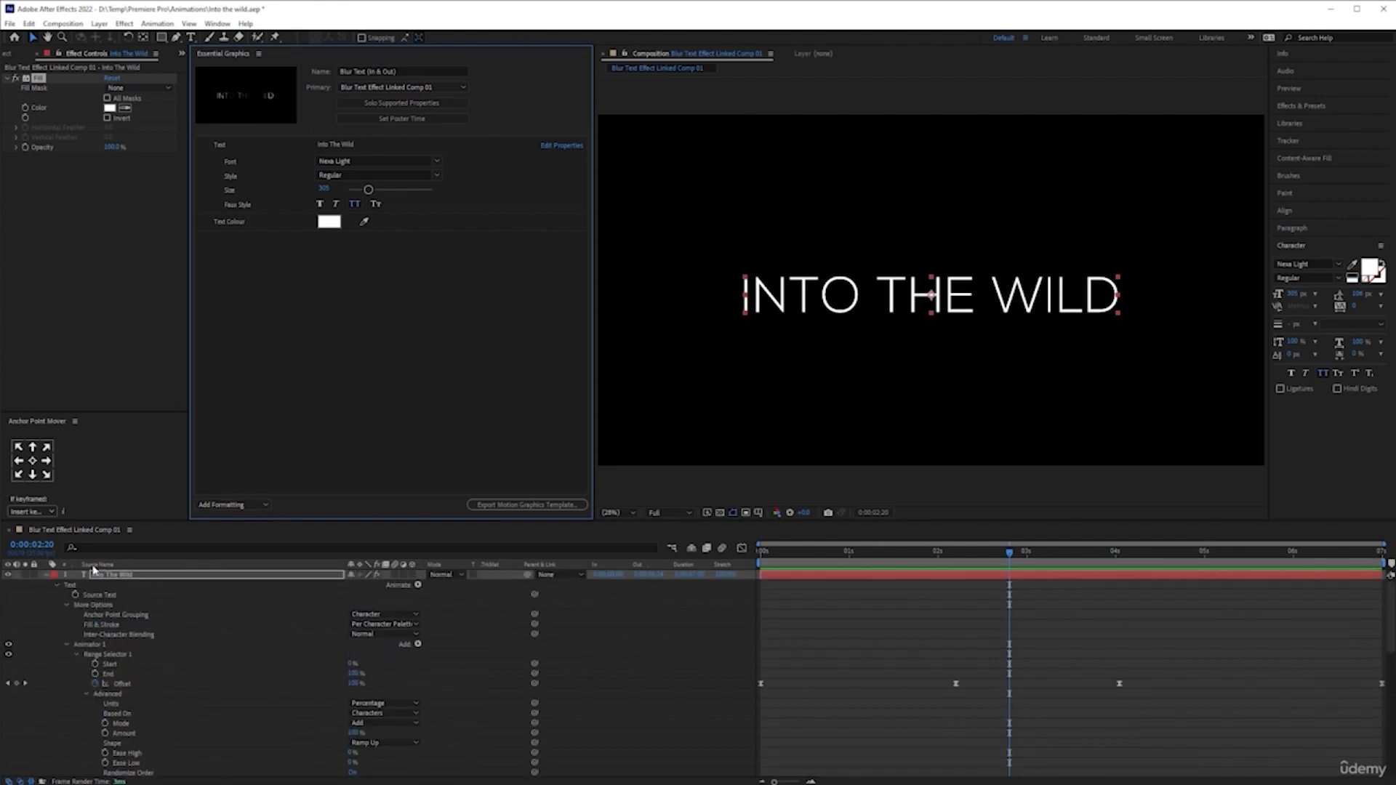
pyautogui.scroll(-5, 109, 629)
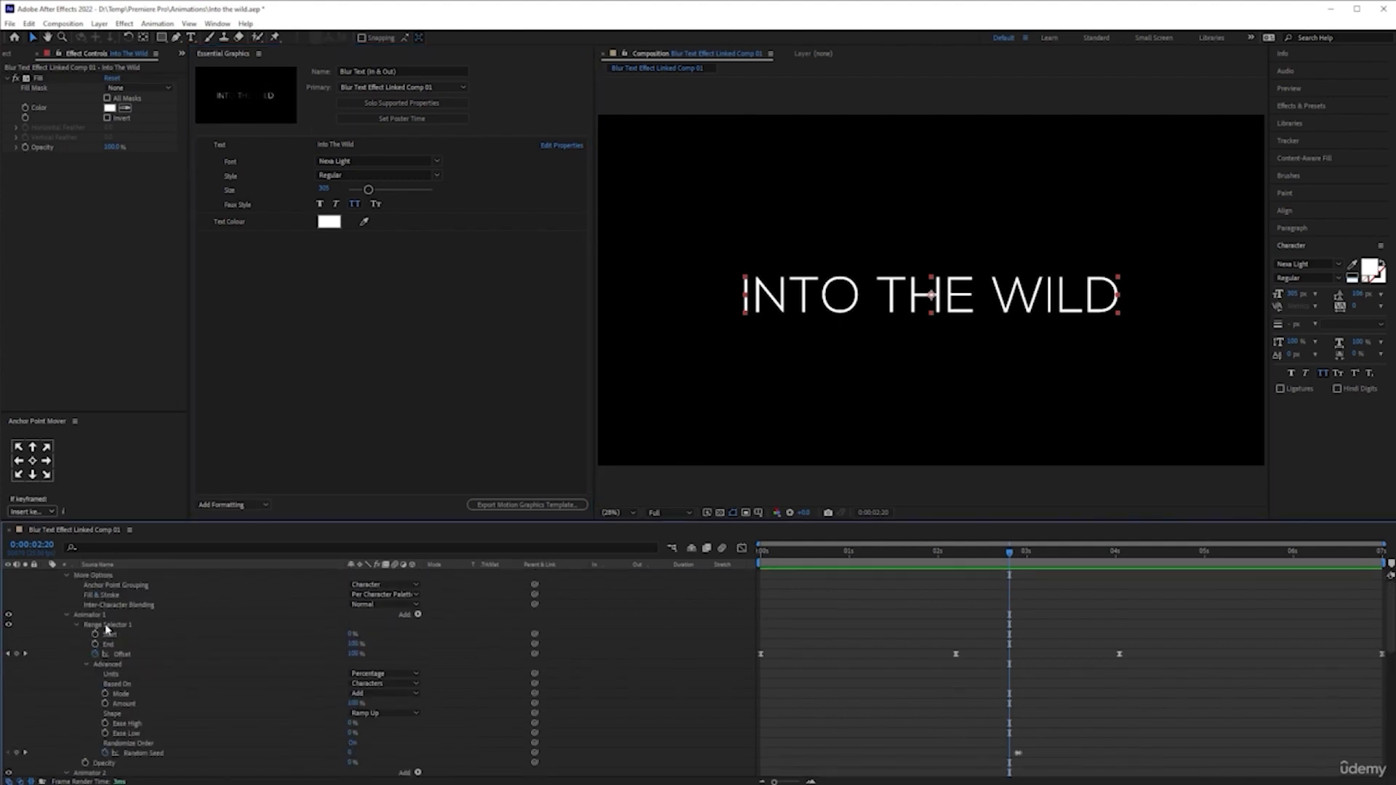
pyautogui.scroll(-7, 107, 629)
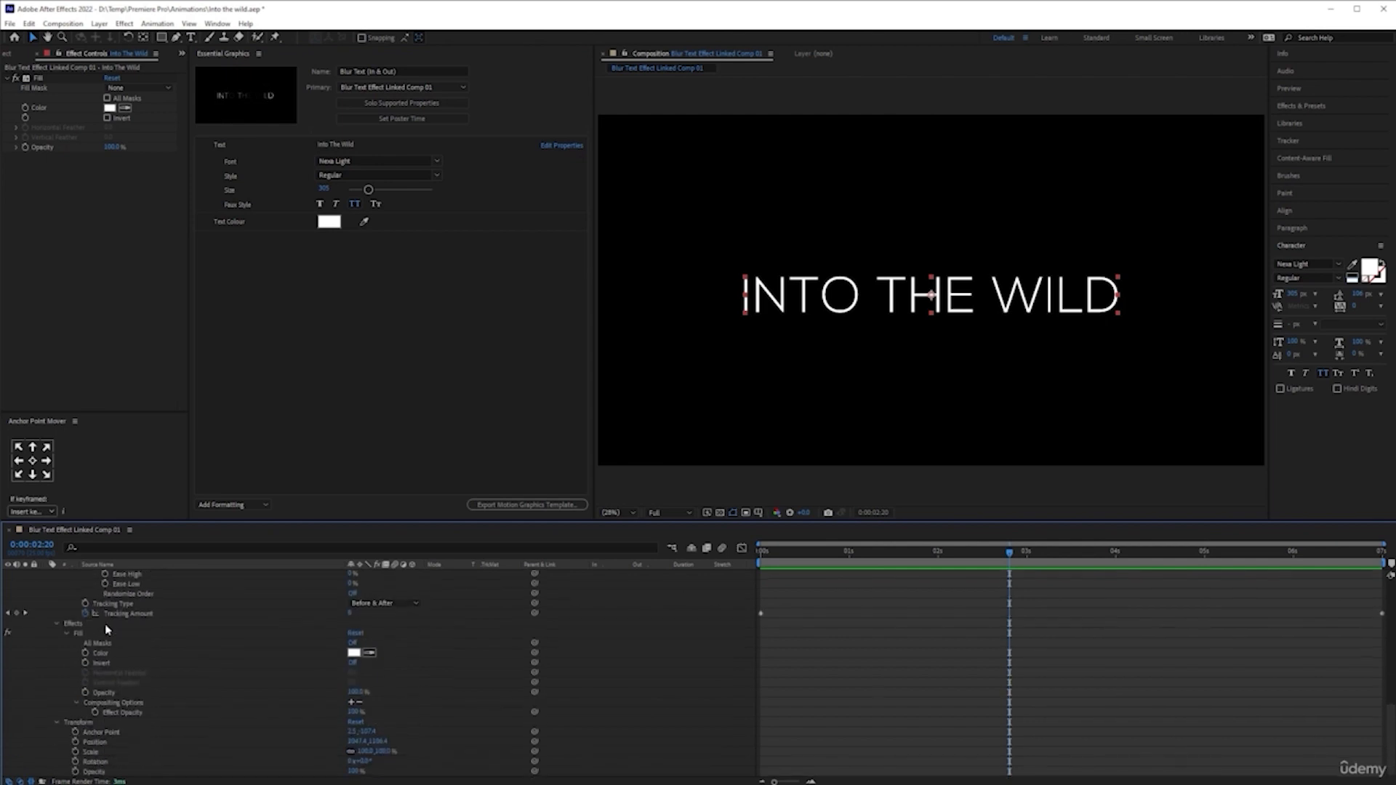
pyautogui.click(93, 742)
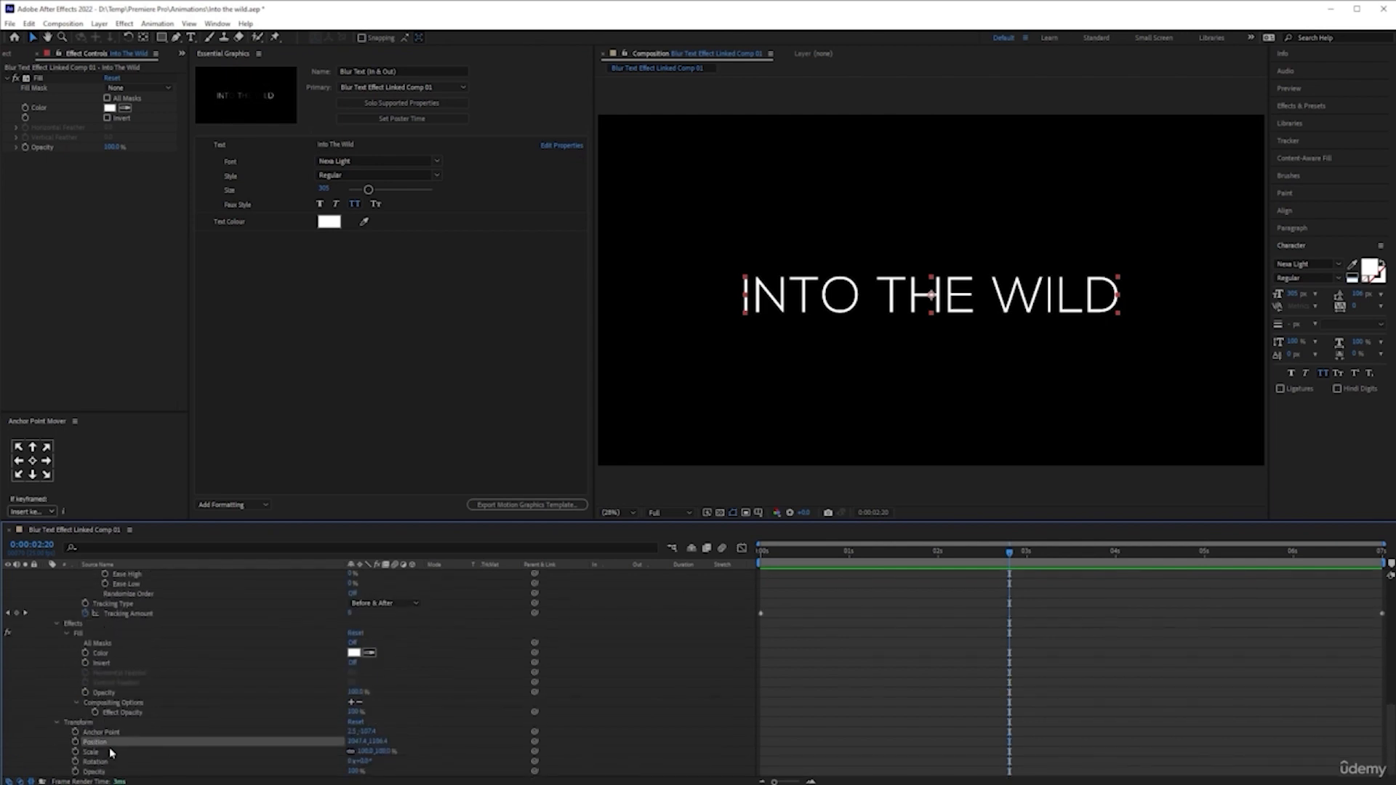
pyautogui.moveTo(94, 748); pyautogui.dragTo(356, 352)
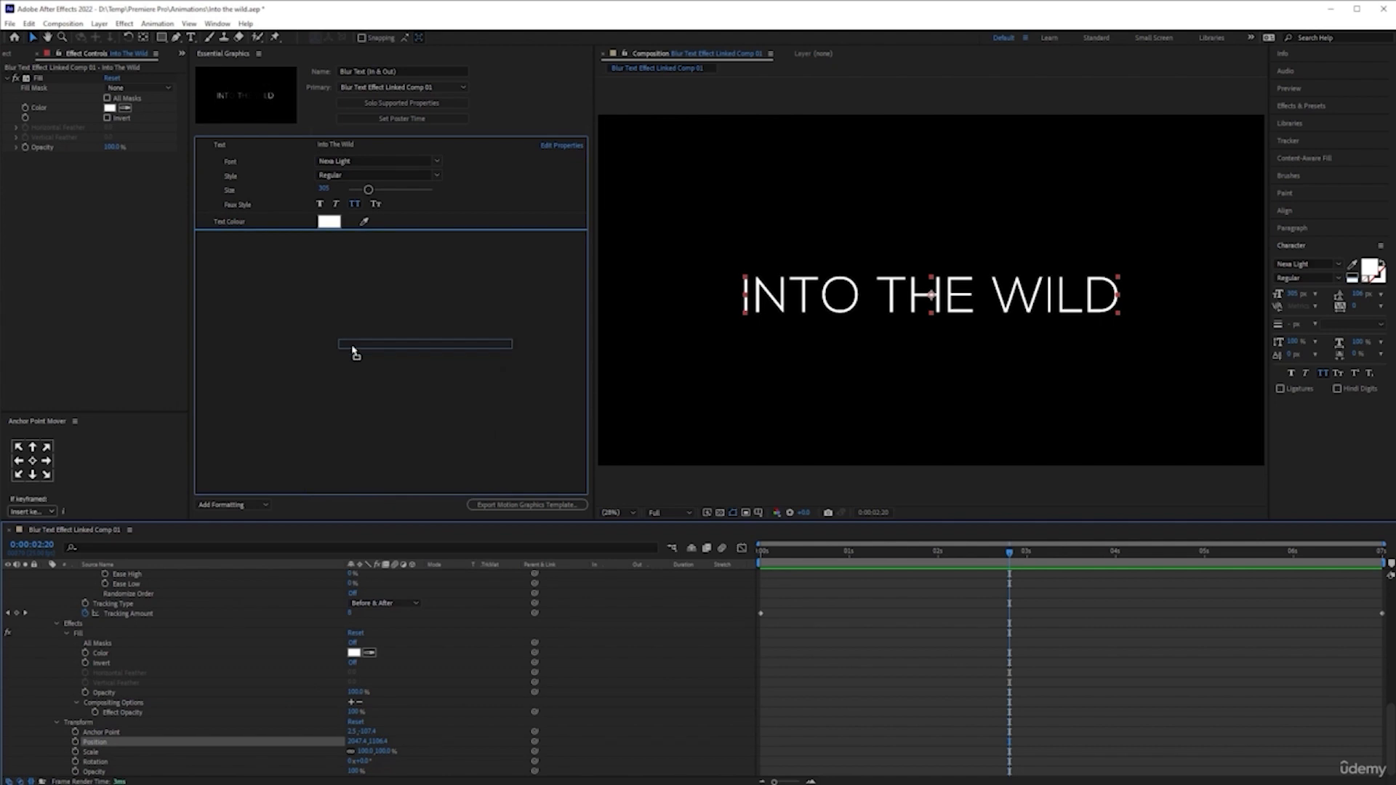
pyautogui.click(288, 241)
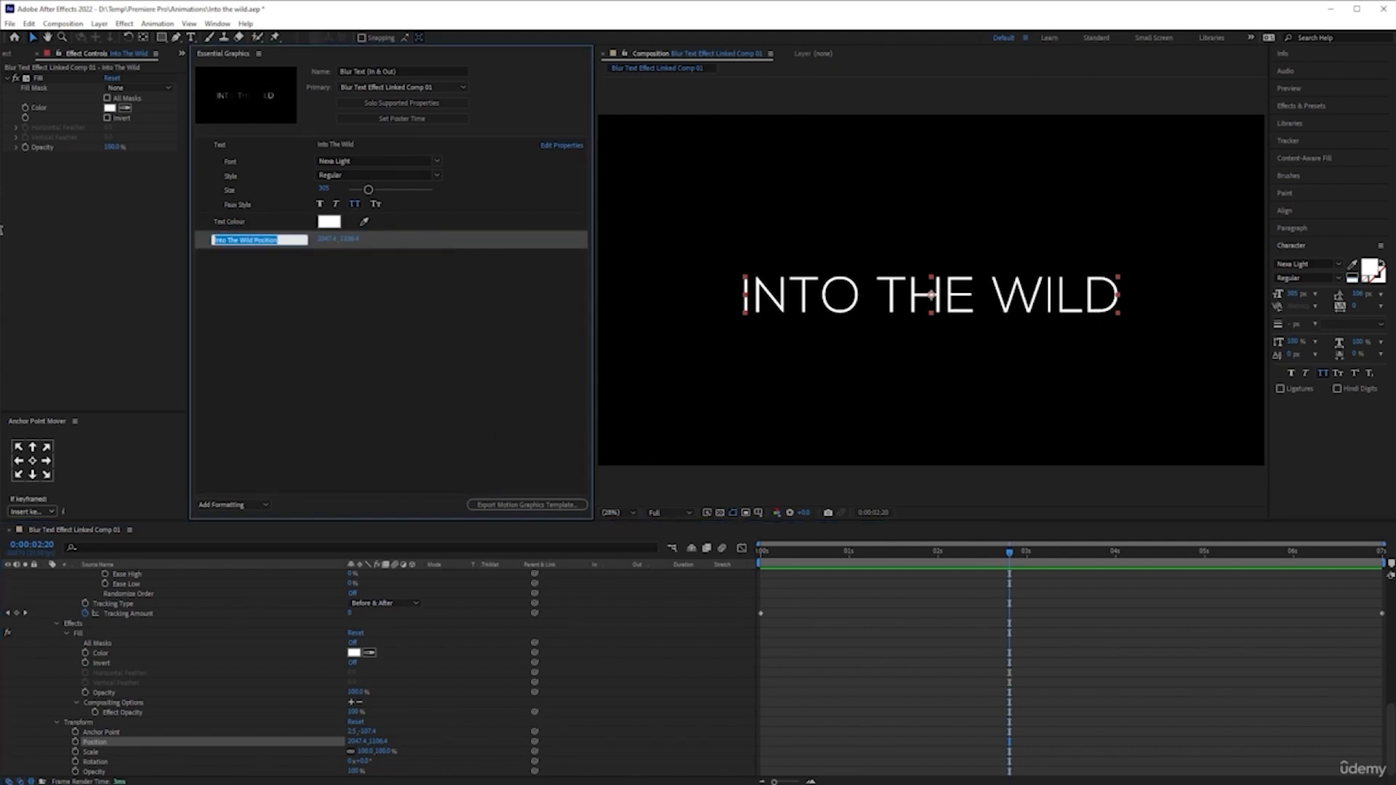
pyautogui.write('Text')
pyautogui.press('Return')
pyautogui.click(333, 329)
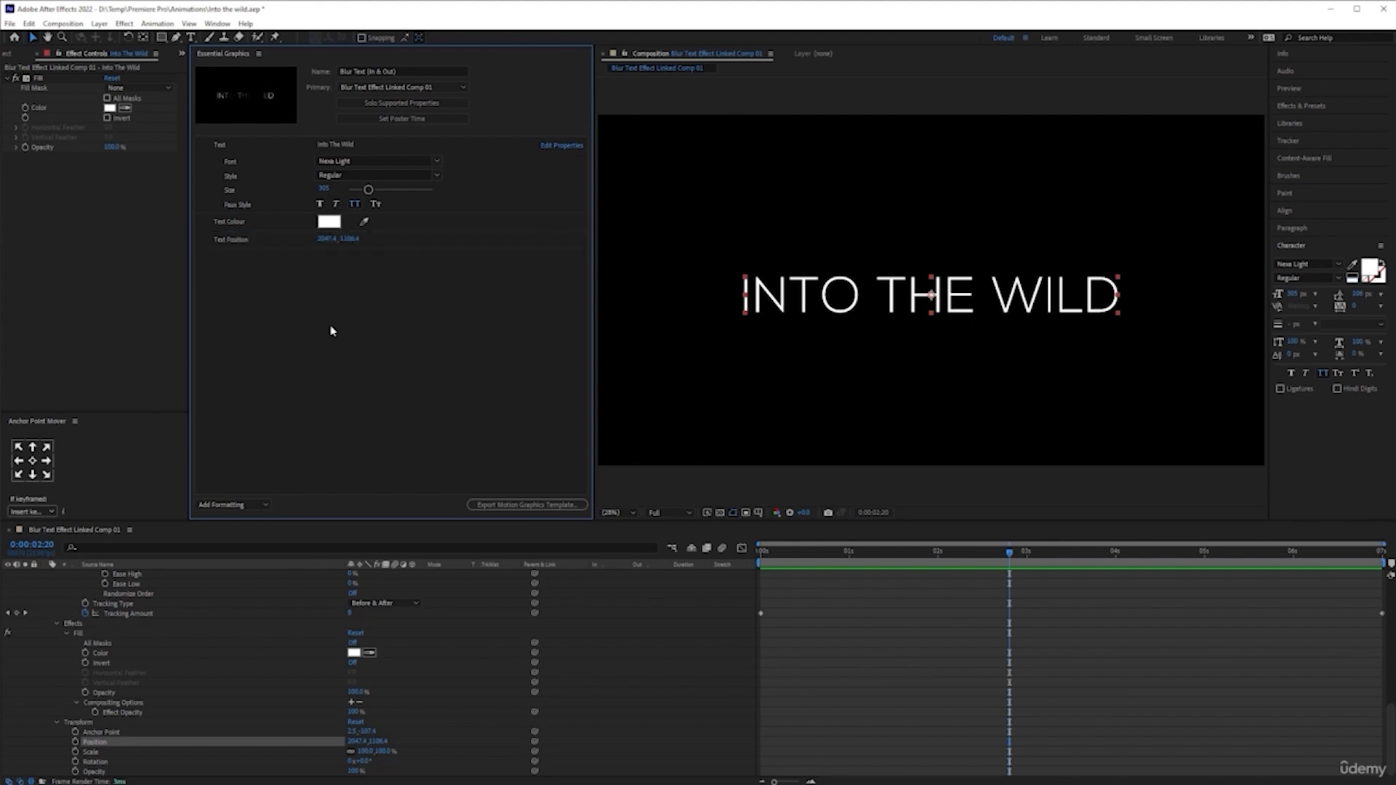
# Try shifting the title with the Text Position values and undo each move
pyautogui.moveTo(354, 240); pyautogui.dragTo(419, 280)
pyautogui.hotkey('ctrl', 'z')
pyautogui.moveTo(329, 241); pyautogui.dragTo(425, 239)
pyautogui.hotkey('ctrl', 'z')
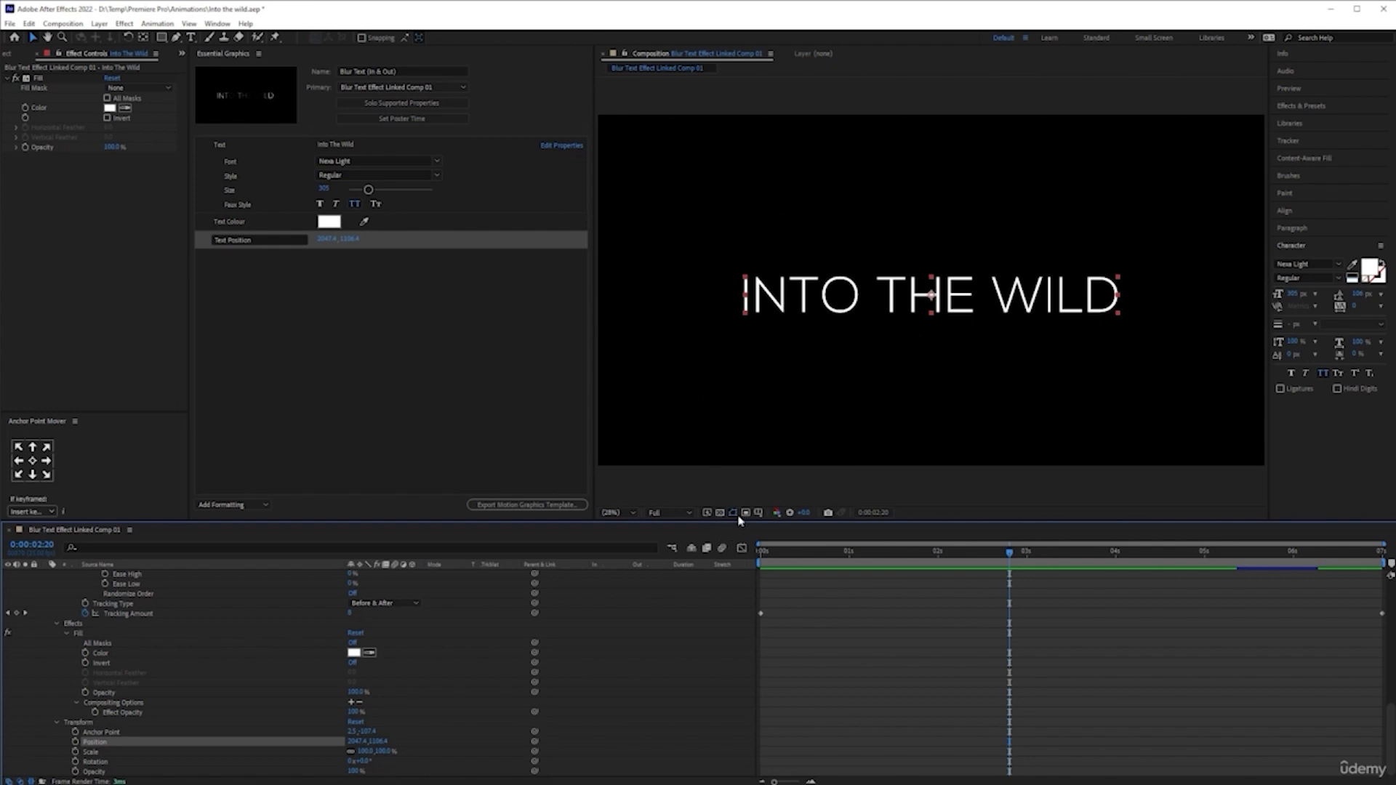
# Show the title/action safe guides and try the title in the frame's lower left at size 214 and position 1334, 1832
pyautogui.click(758, 513)
pyautogui.click(833, 527)
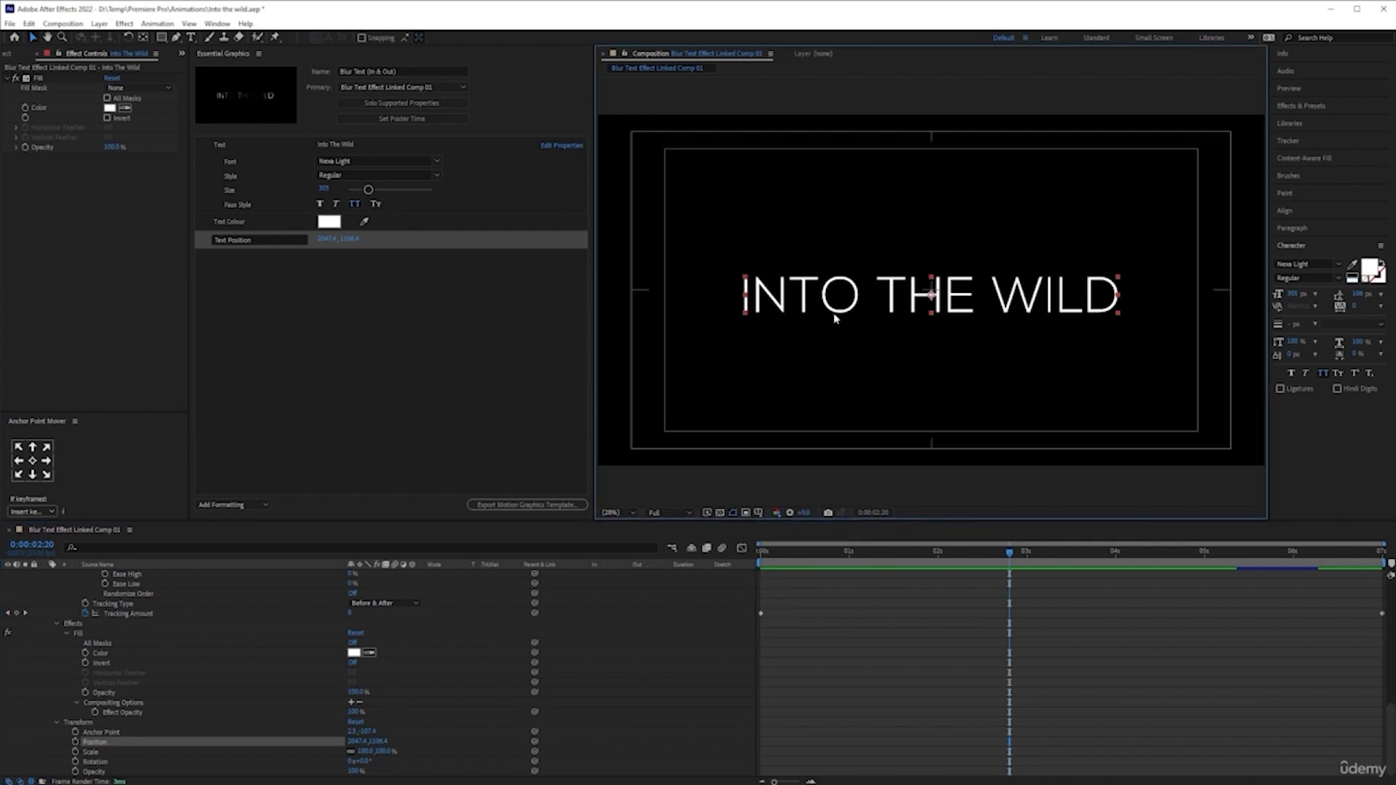
pyautogui.moveTo(349, 240); pyautogui.dragTo(501, 286)
pyautogui.moveTo(328, 240); pyautogui.dragTo(63, 247)
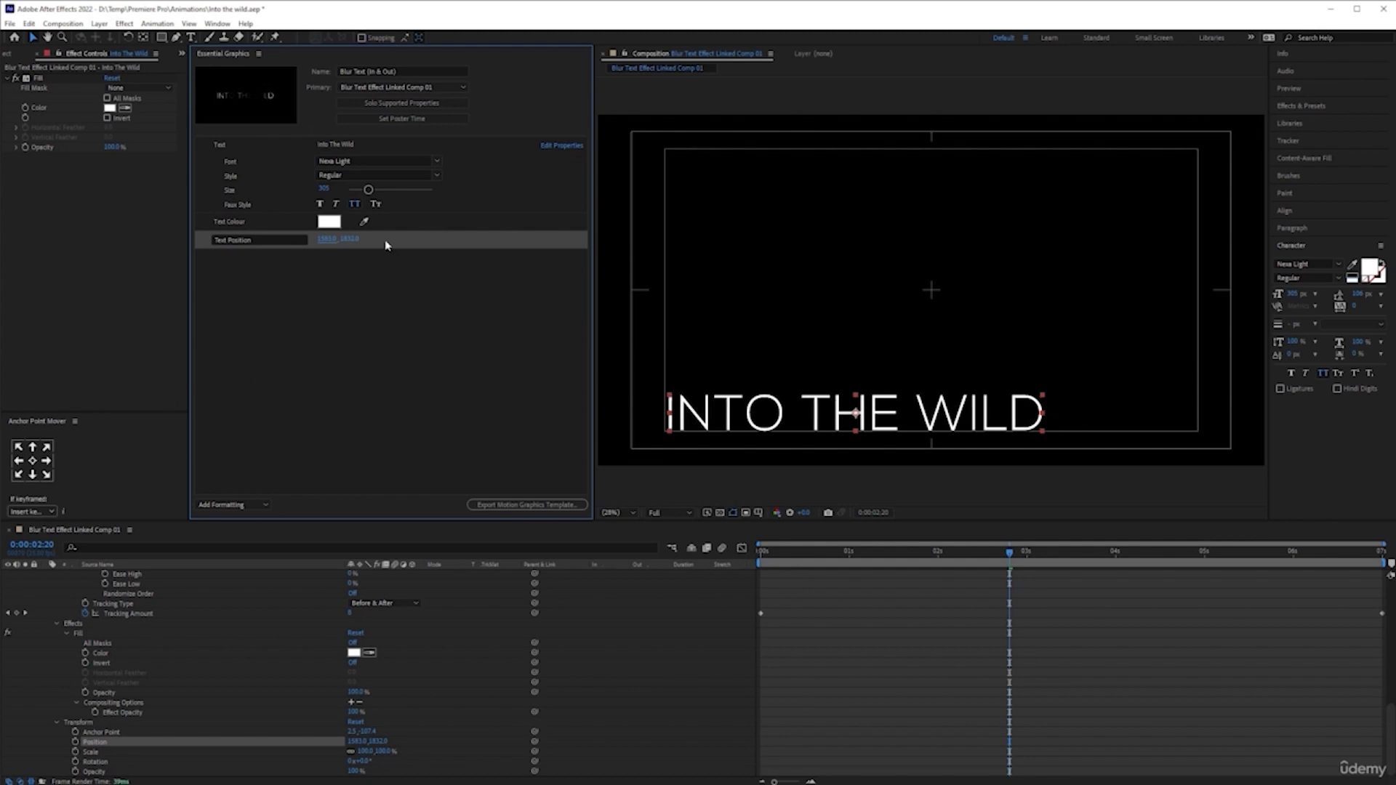
pyautogui.moveTo(366, 190); pyautogui.dragTo(362, 192)
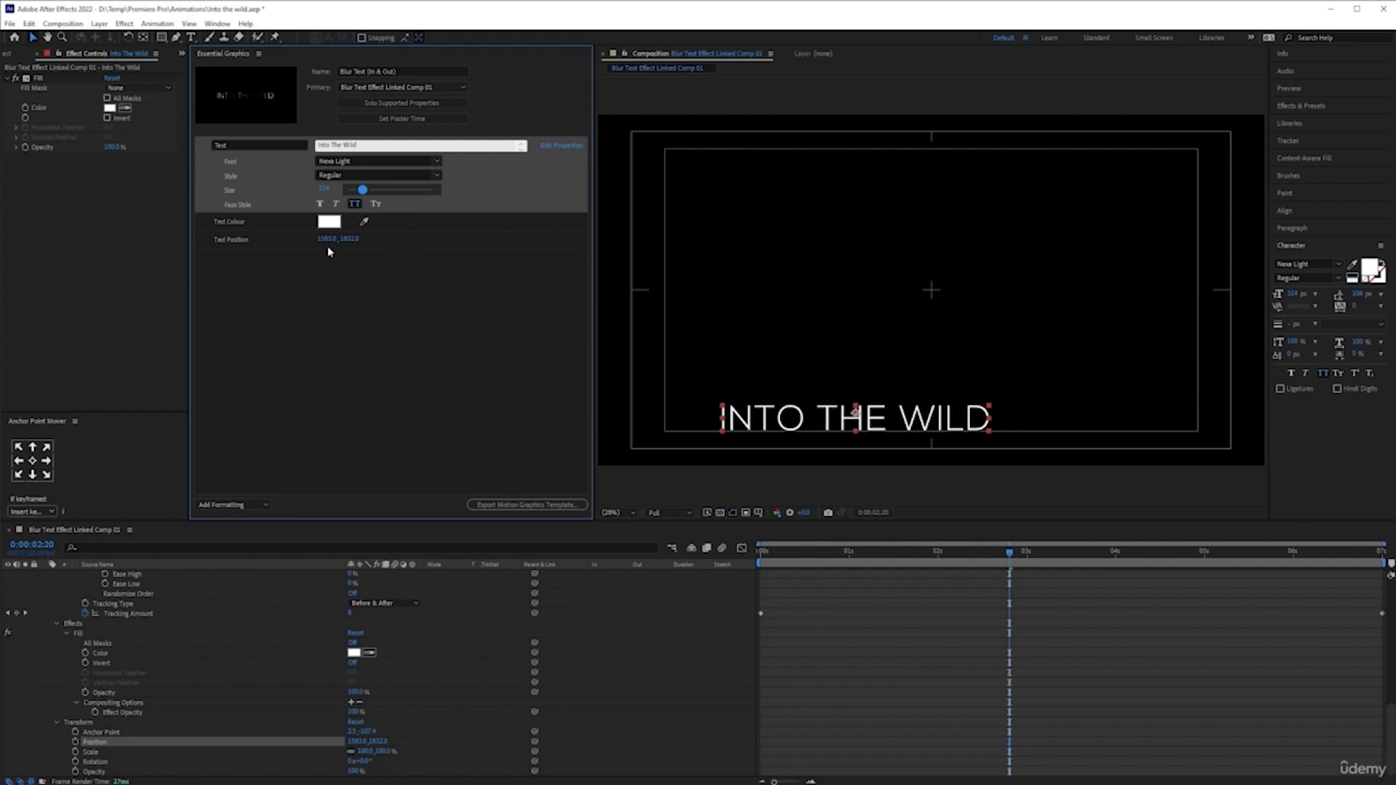
pyautogui.moveTo(339, 240); pyautogui.dragTo(193, 250)
# Hide the safe guides and preview the animation of the repositioned title from the start and at its end
pyautogui.press('Home')
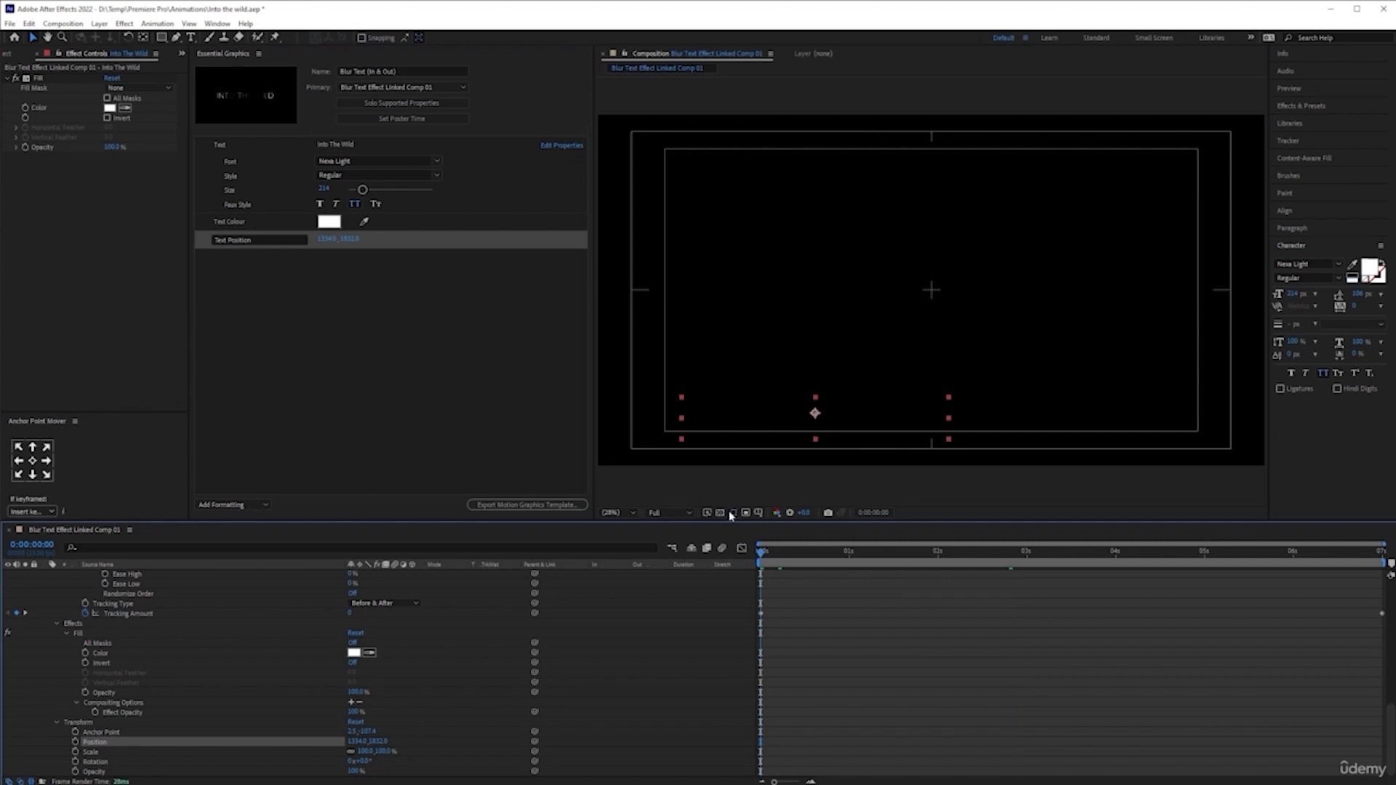
pyautogui.click(758, 513)
pyautogui.click(784, 525)
pyautogui.press('space')
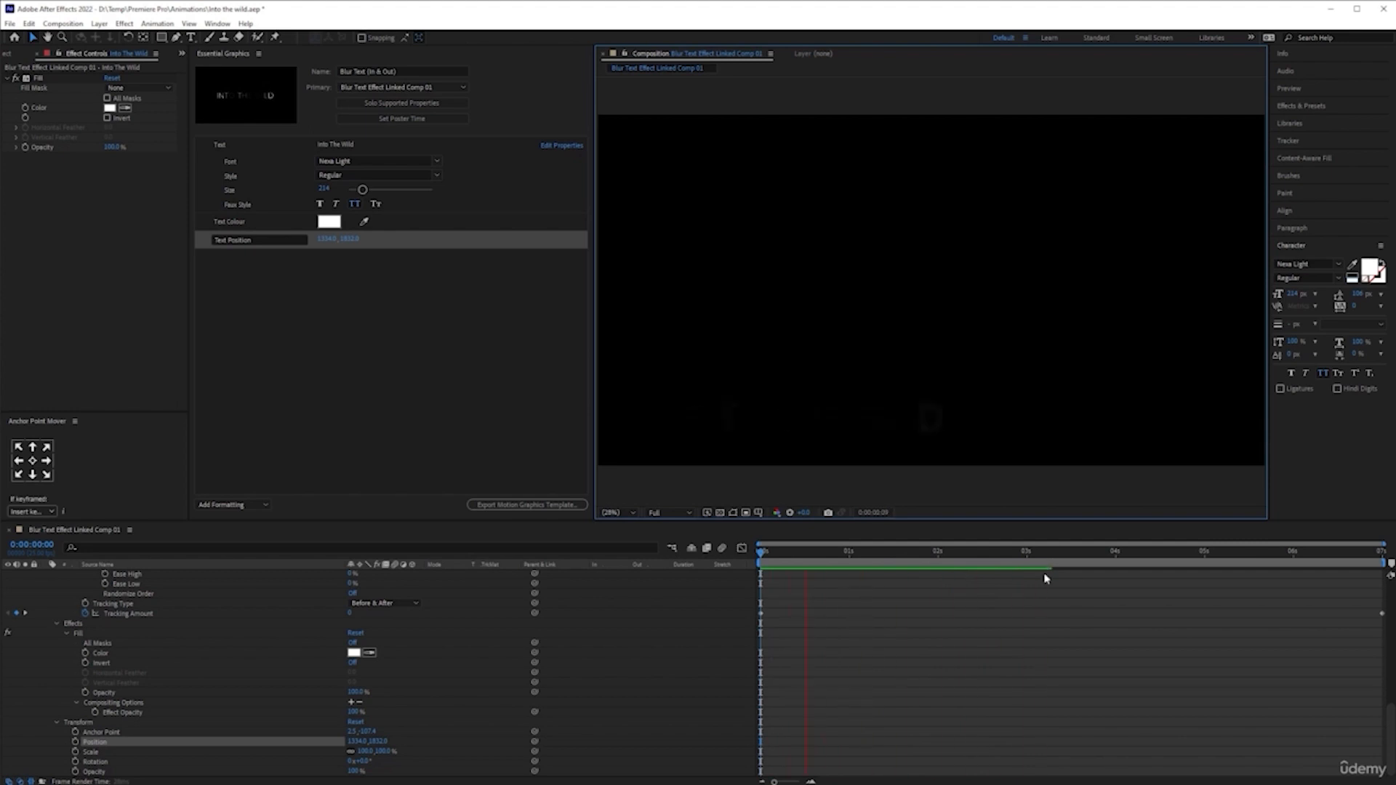
pyautogui.press('space')
pyautogui.moveTo(1094, 556); pyautogui.dragTo(1236, 557)
pyautogui.press('space')
pyautogui.press('space')
pyautogui.click(1009, 645)
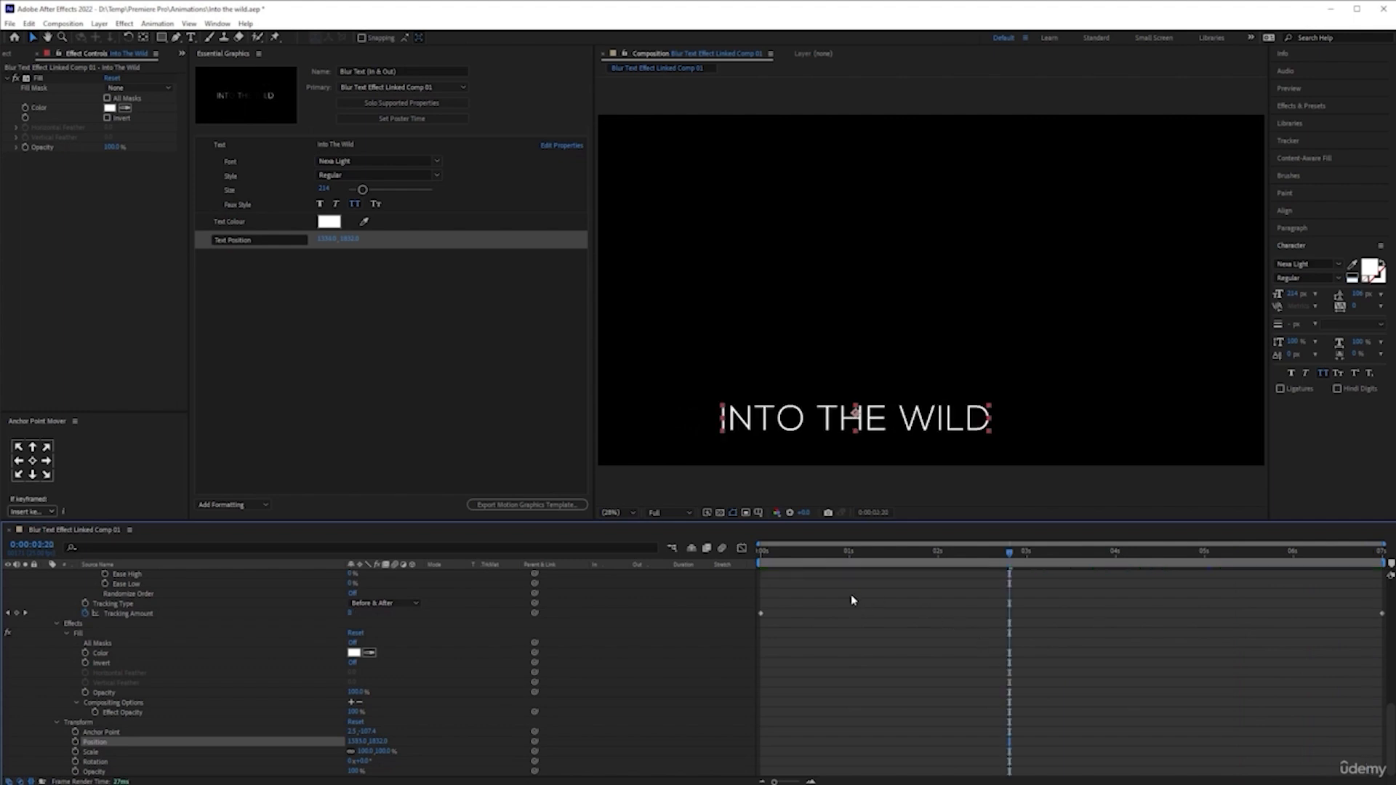
# Undo the trial size and position changes made to the title
pyautogui.hotkey('ctrl', 'z')
pyautogui.hotkey('ctrl', 'z')
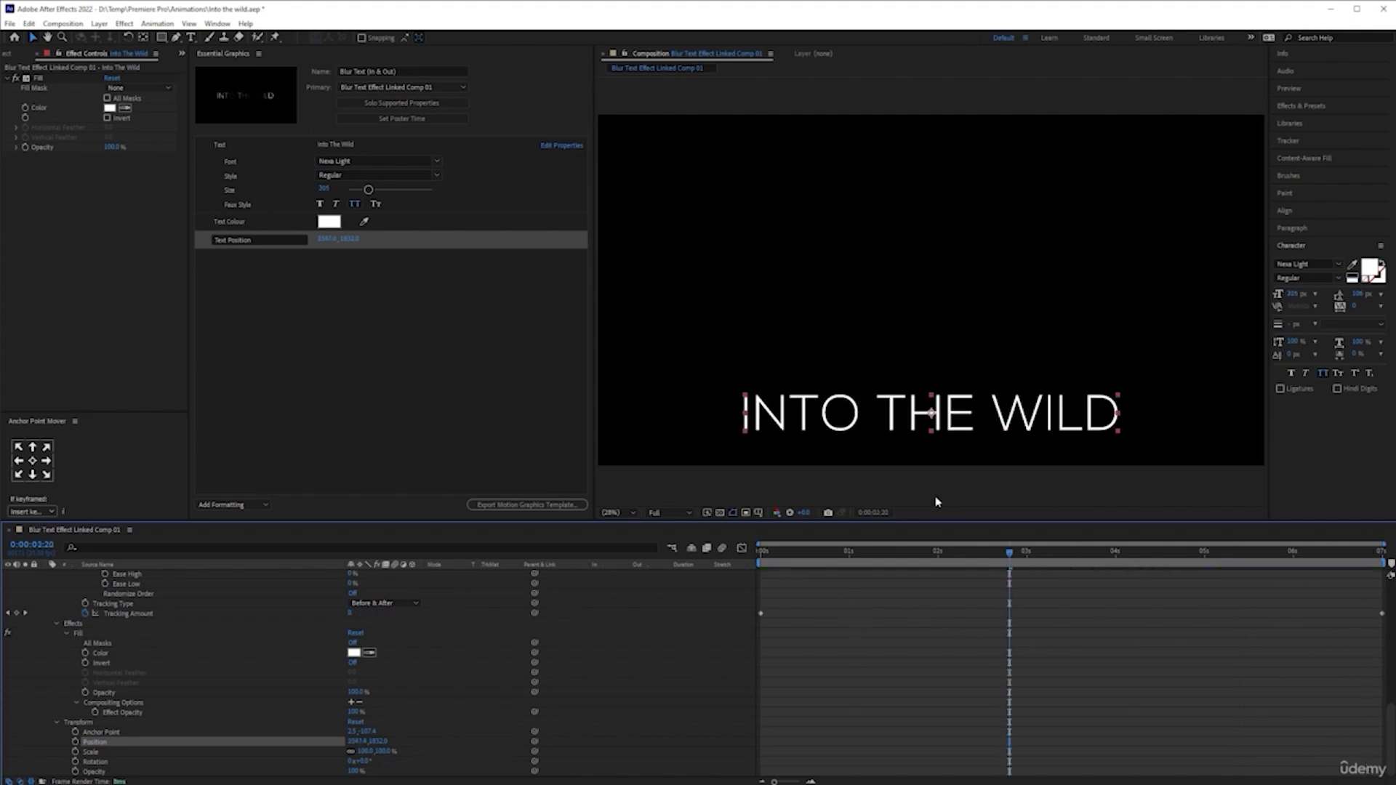
pyautogui.hotkey('ctrl', 'z')
pyautogui.click(340, 363)
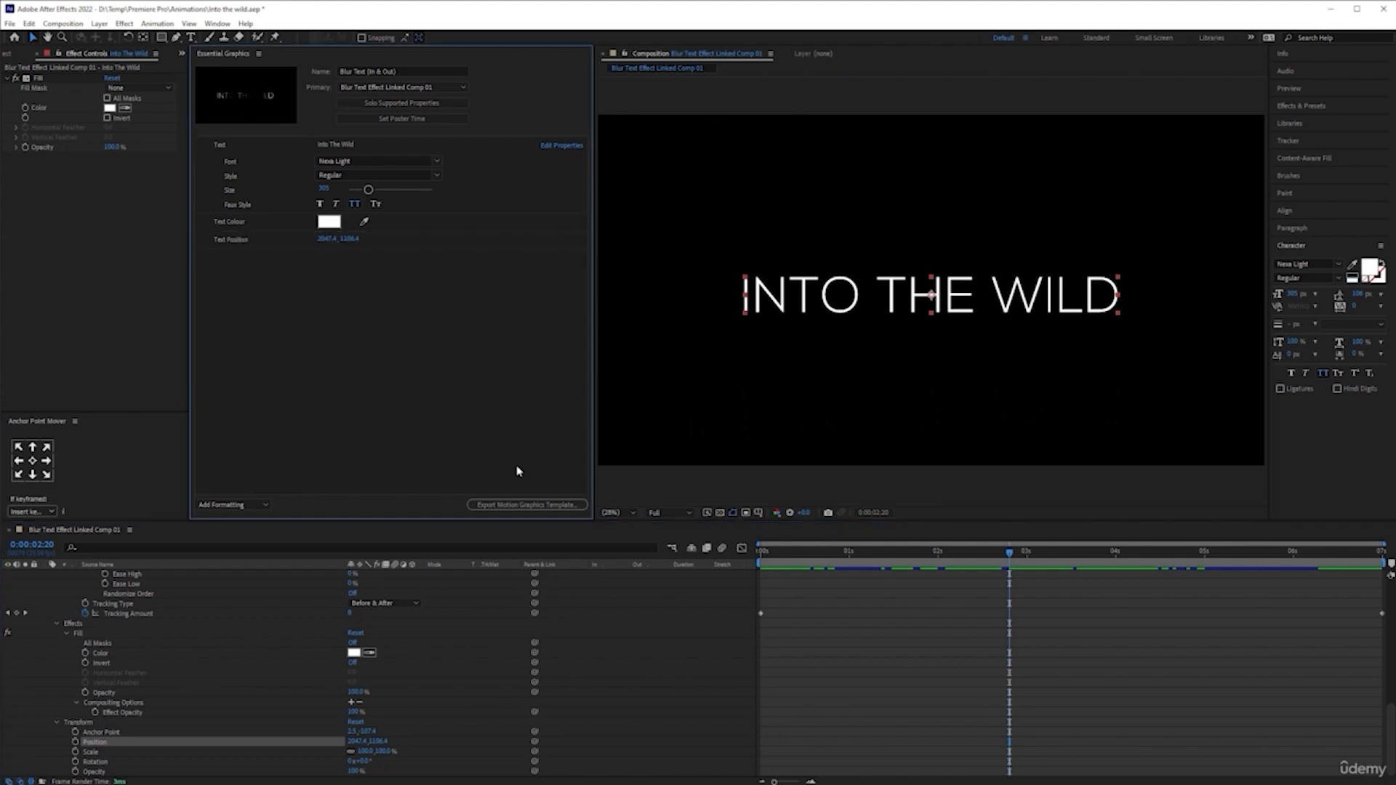
# Collapse the Into The Wild layer's properties in the timeline
pyautogui.click(524, 506)
pyautogui.scroll(6, 52, 657)
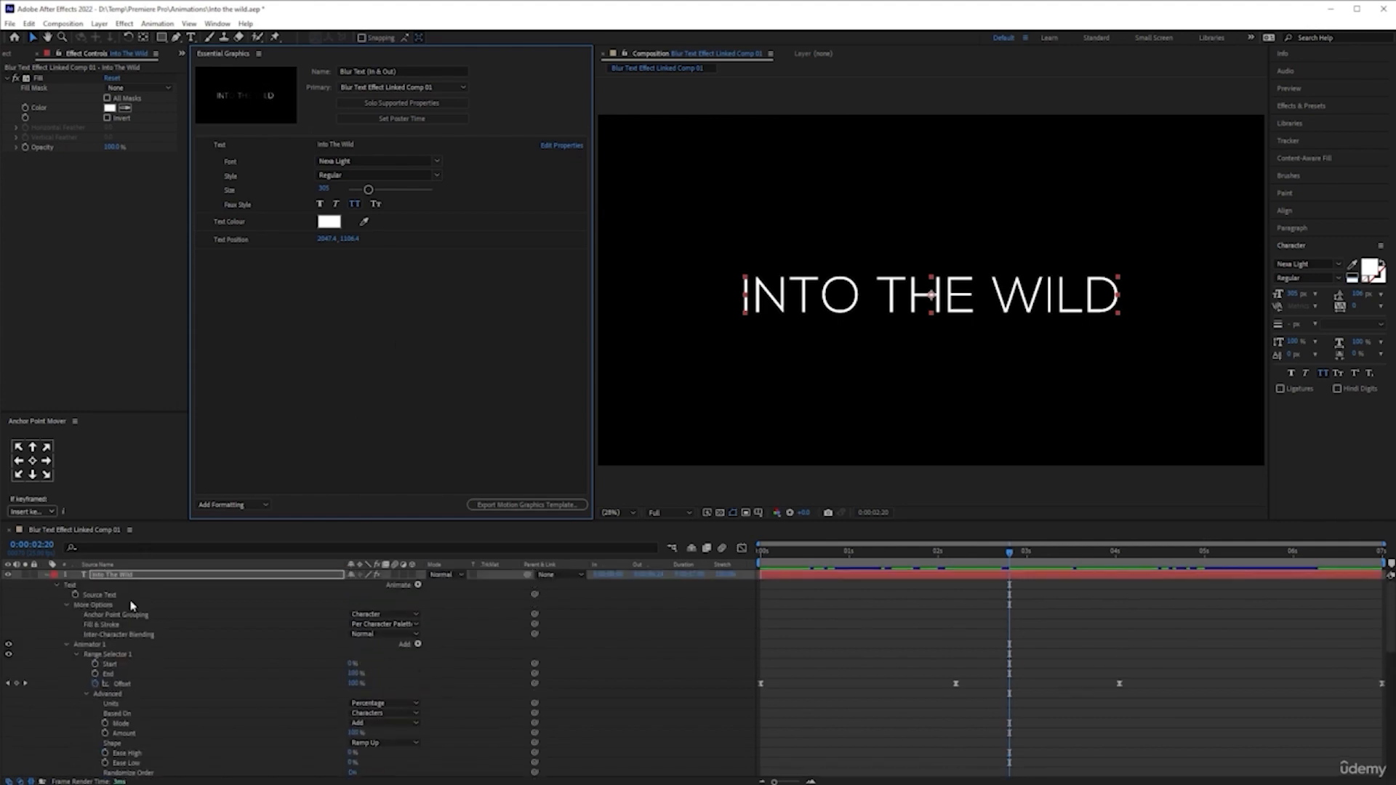
pyautogui.click(45, 575)
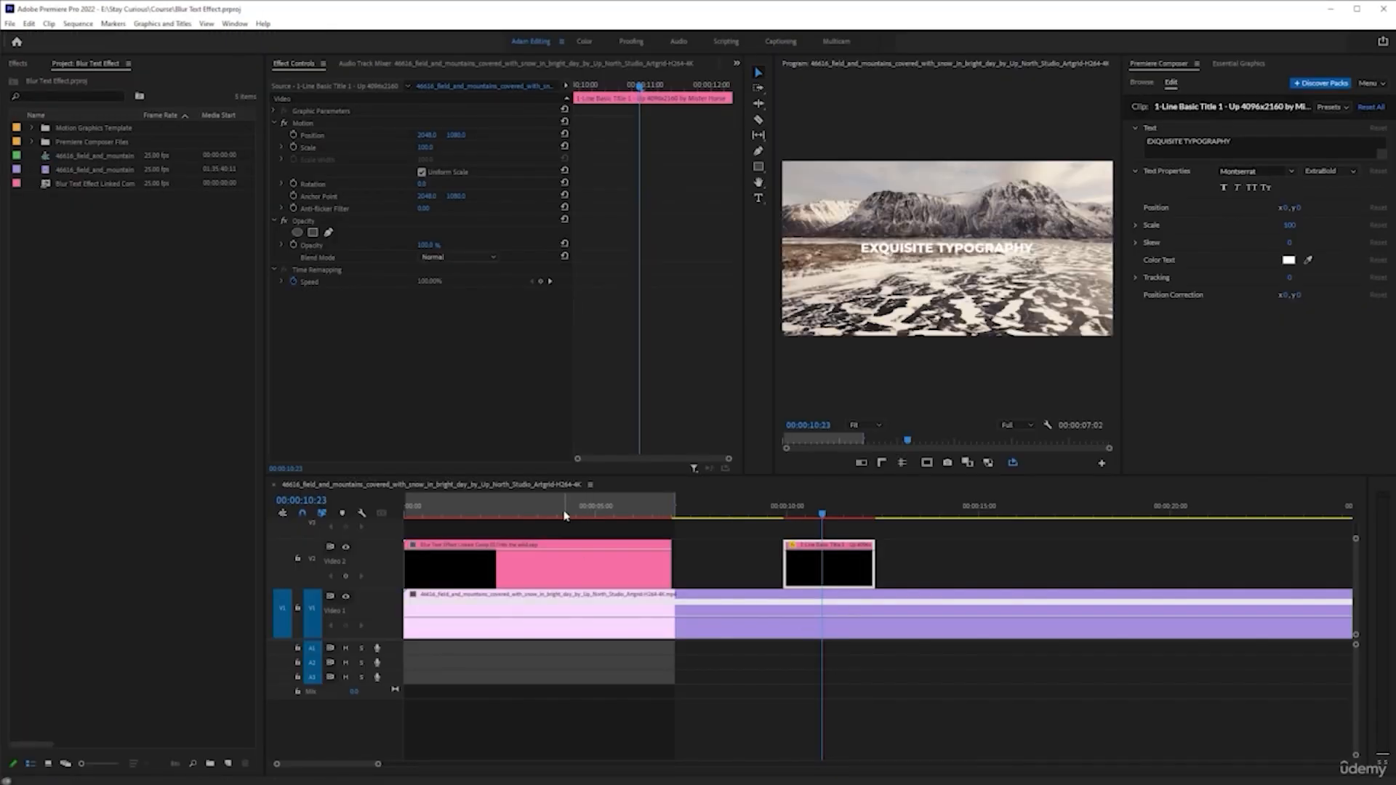
# Switch to Premiere Pro, view the Into The Wild title at 00:00:04:04, and delete the selected 1-Line Basic Title clip
pyautogui.click(564, 515)
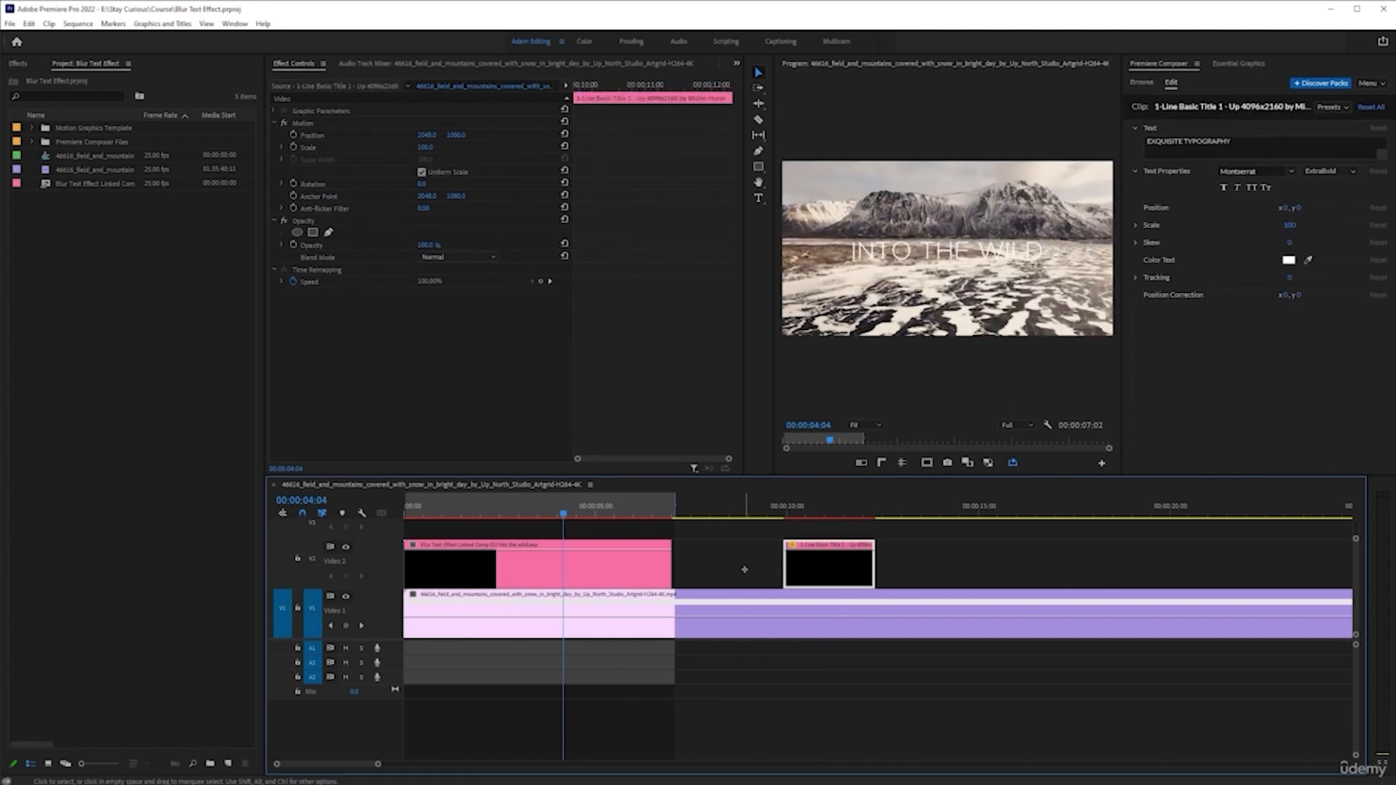
pyautogui.press('Delete')
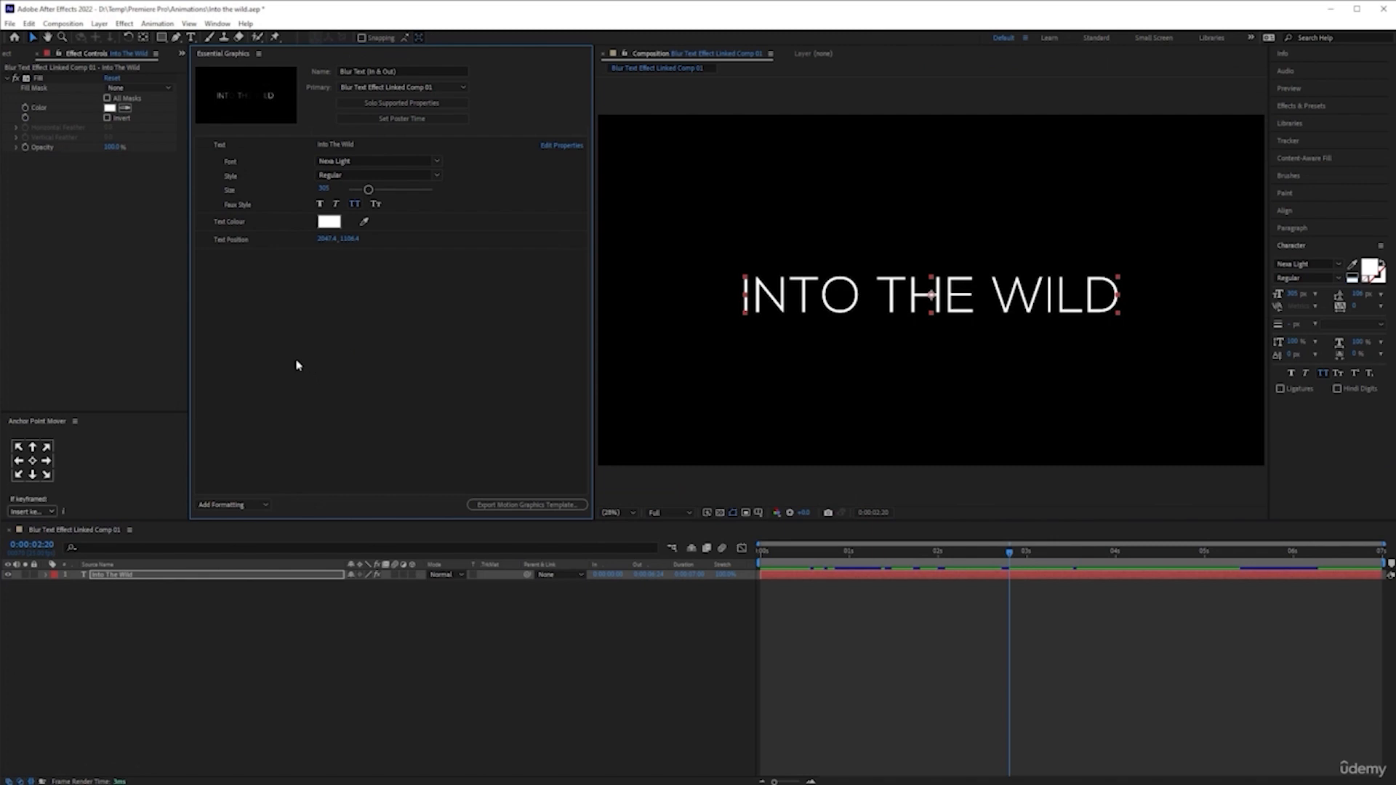
# Switch back to After Effects and turn on the composition's transparency grid with the Into The Wild layer selected
pyautogui.click(272, 578)
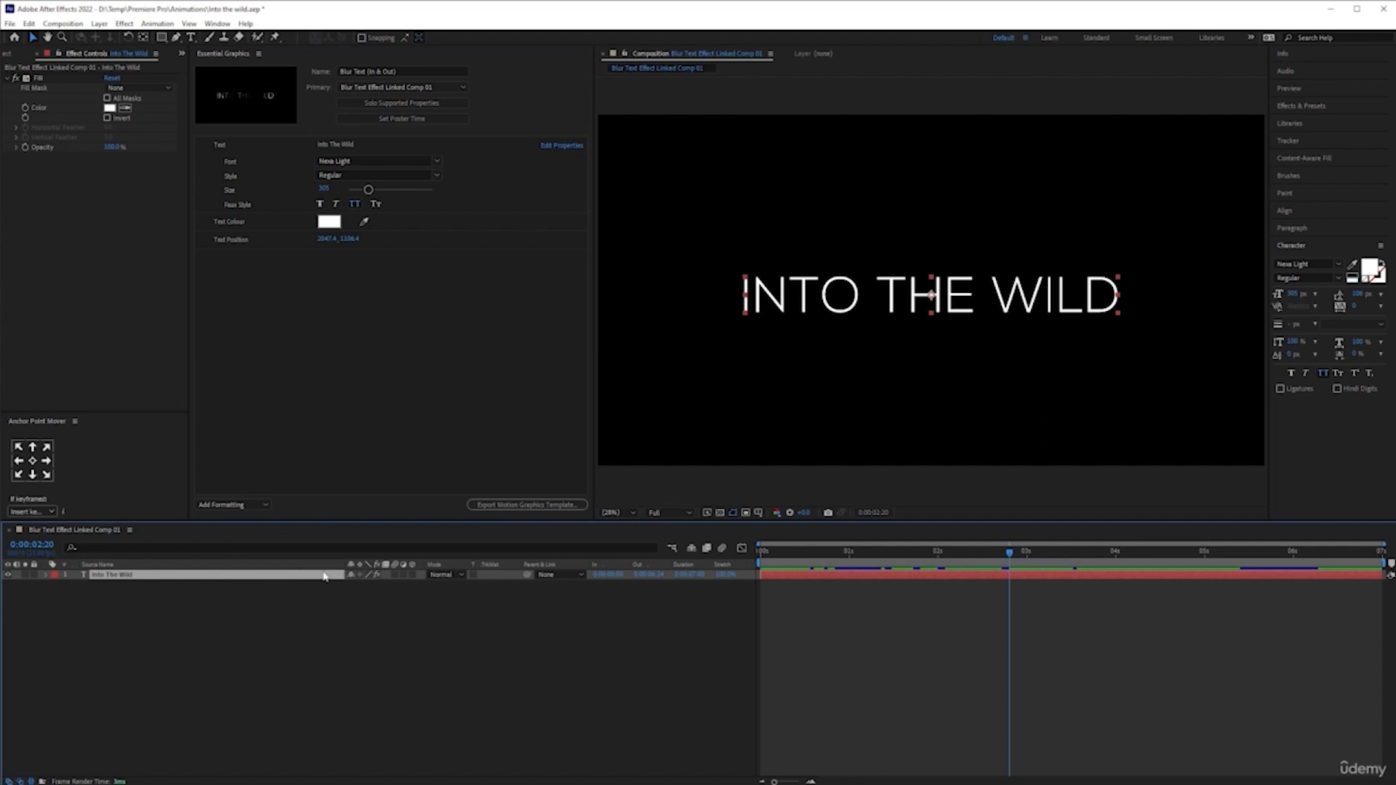
pyautogui.click(720, 513)
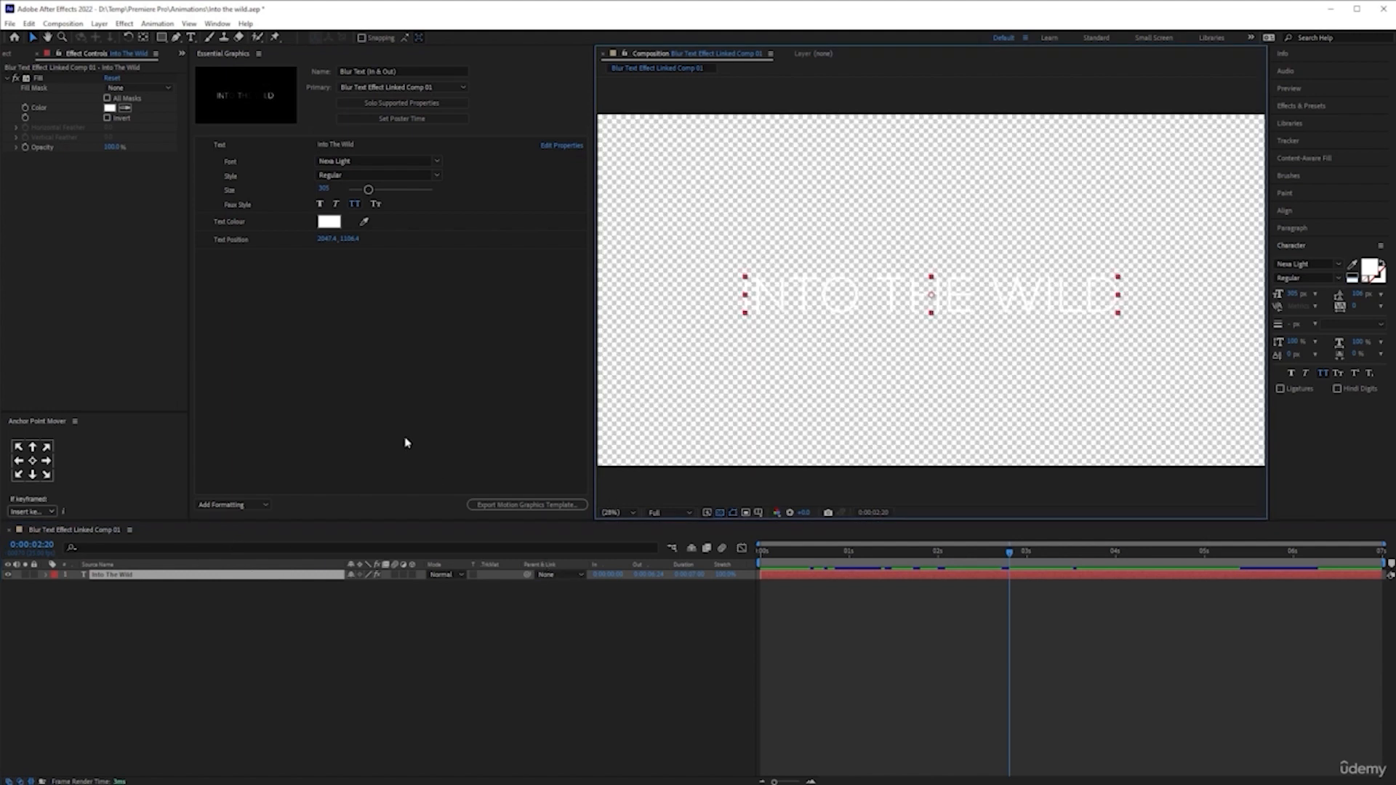
# Create a white solid at the full composition size above the Into The Wild layer
pyautogui.rightClick(186, 636)
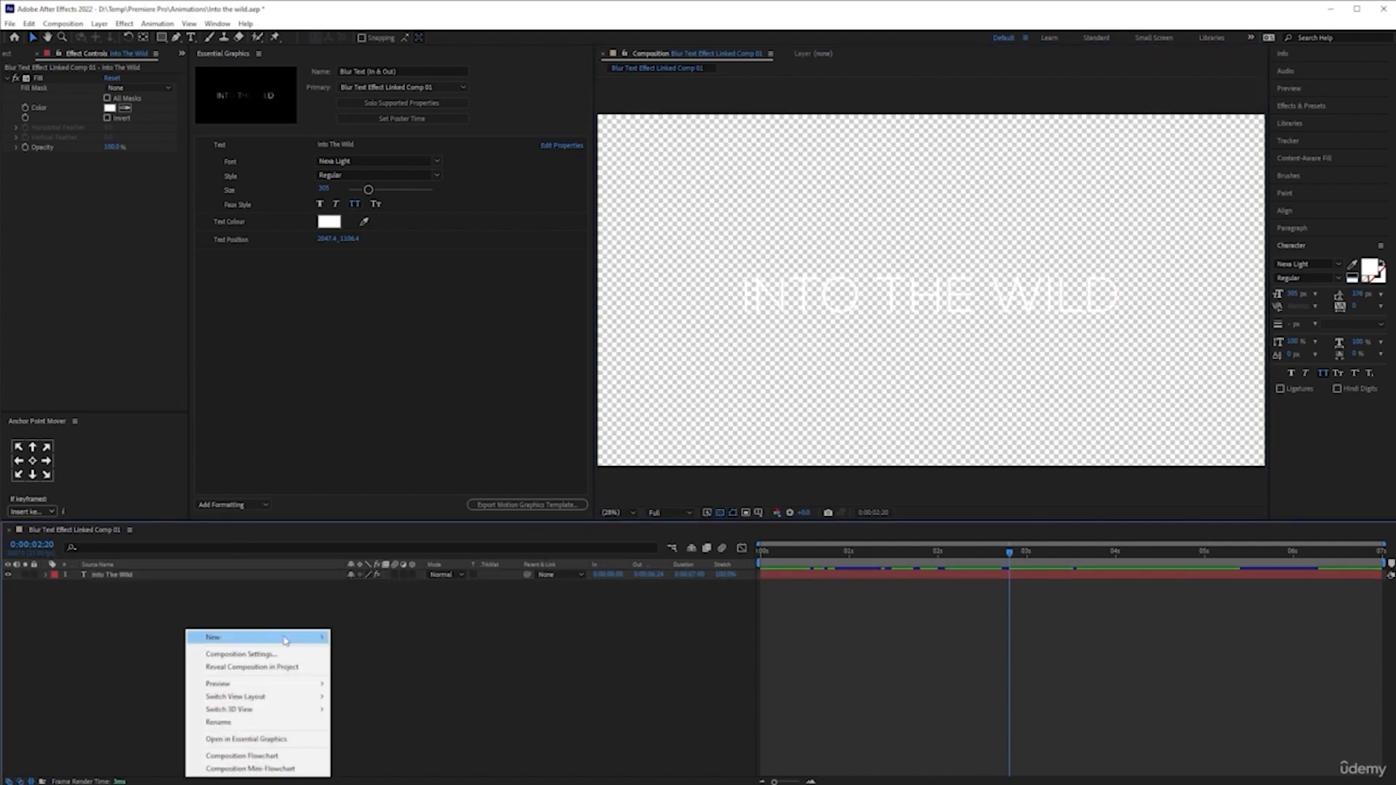
pyautogui.moveTo(294, 639)
pyautogui.click(426, 666)
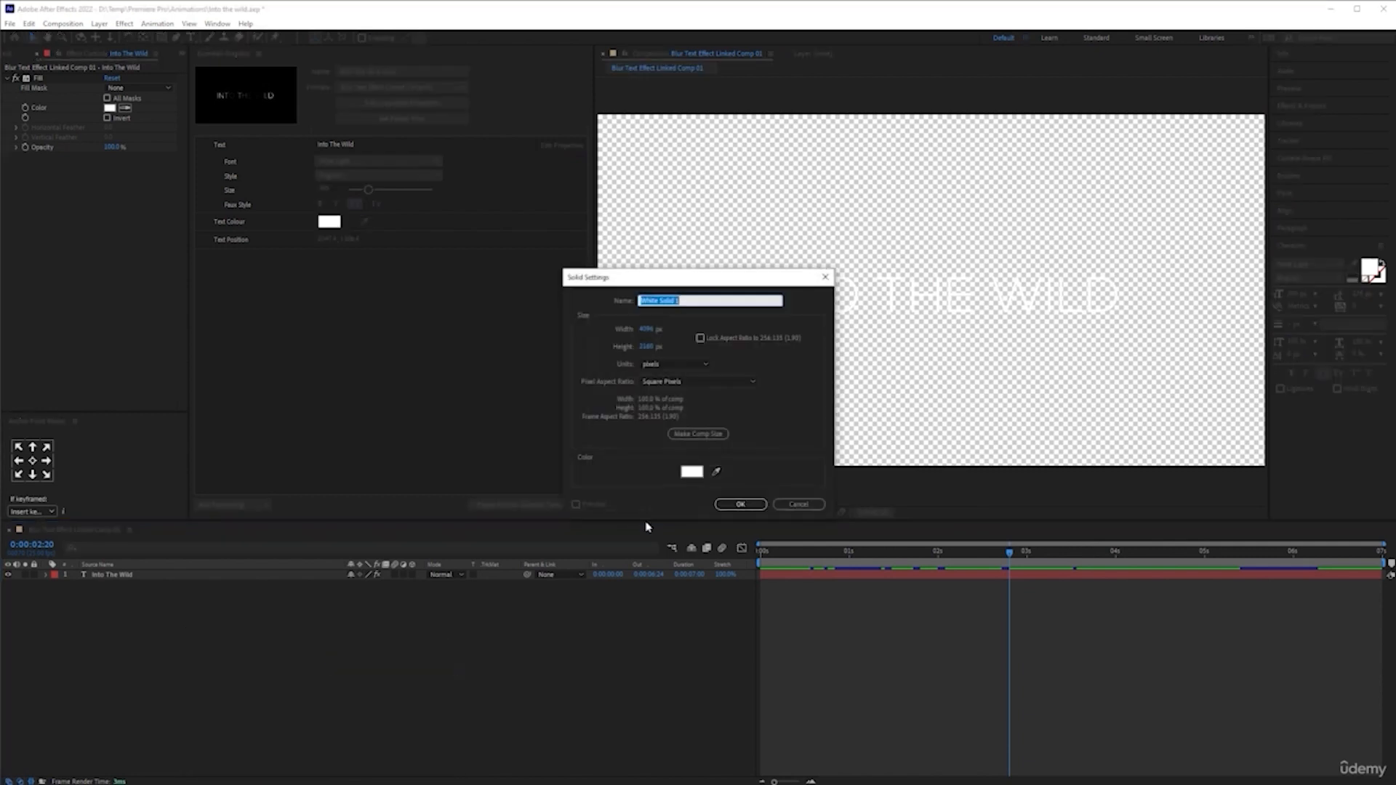
pyautogui.click(738, 504)
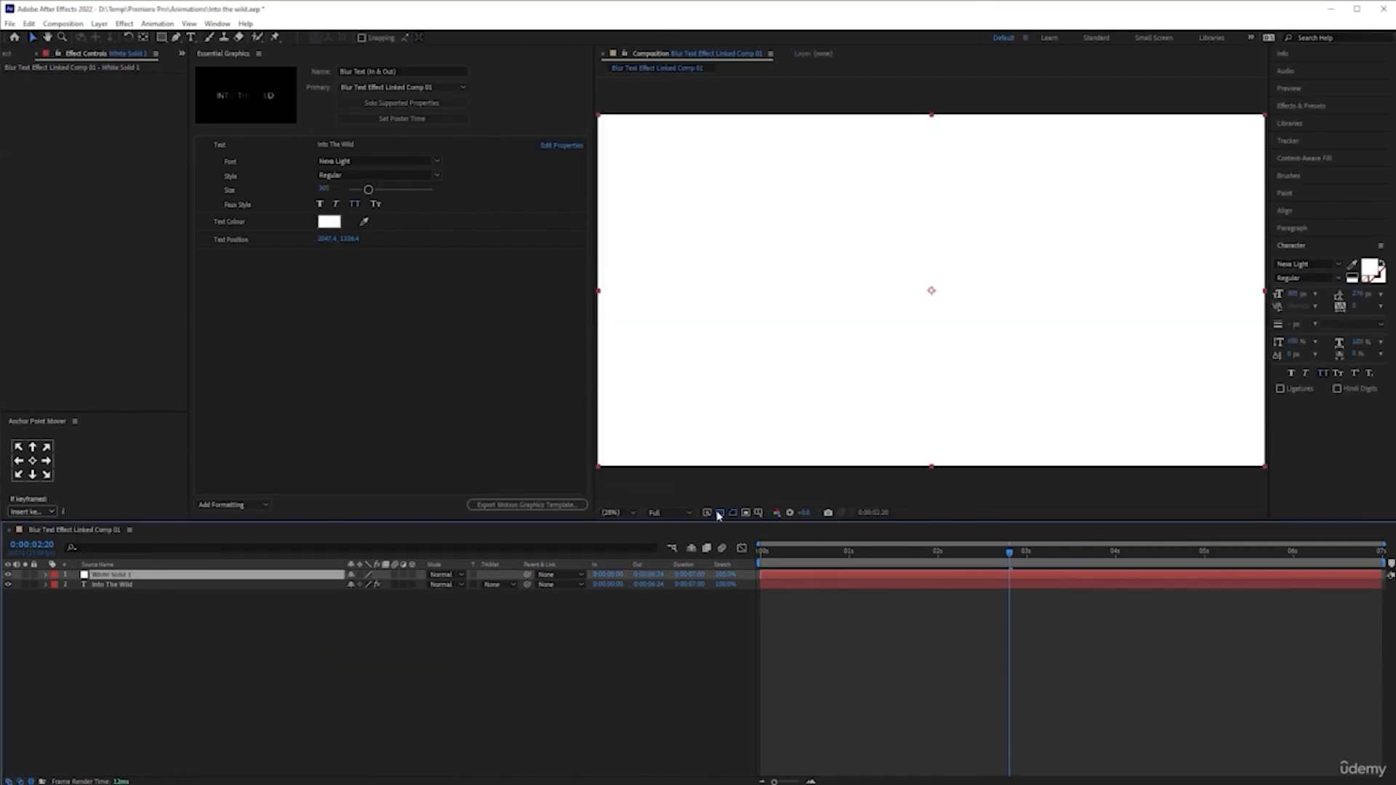
# Move the white solid below the Into The Wild layer and set the current time to 0:00:03:04
pyautogui.moveTo(271, 579); pyautogui.dragTo(276, 614)
pyautogui.click(456, 633)
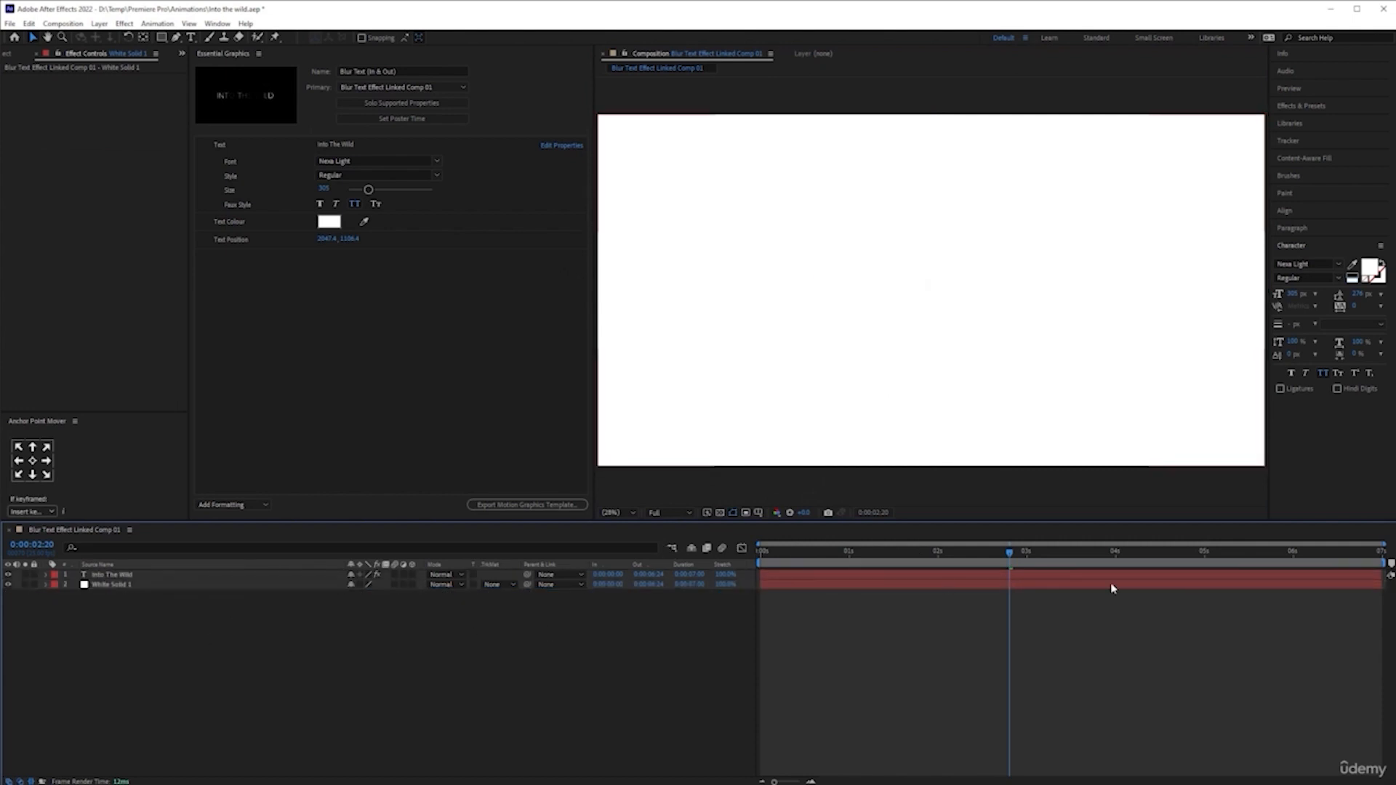
pyautogui.moveTo(1010, 555); pyautogui.dragTo(1041, 554)
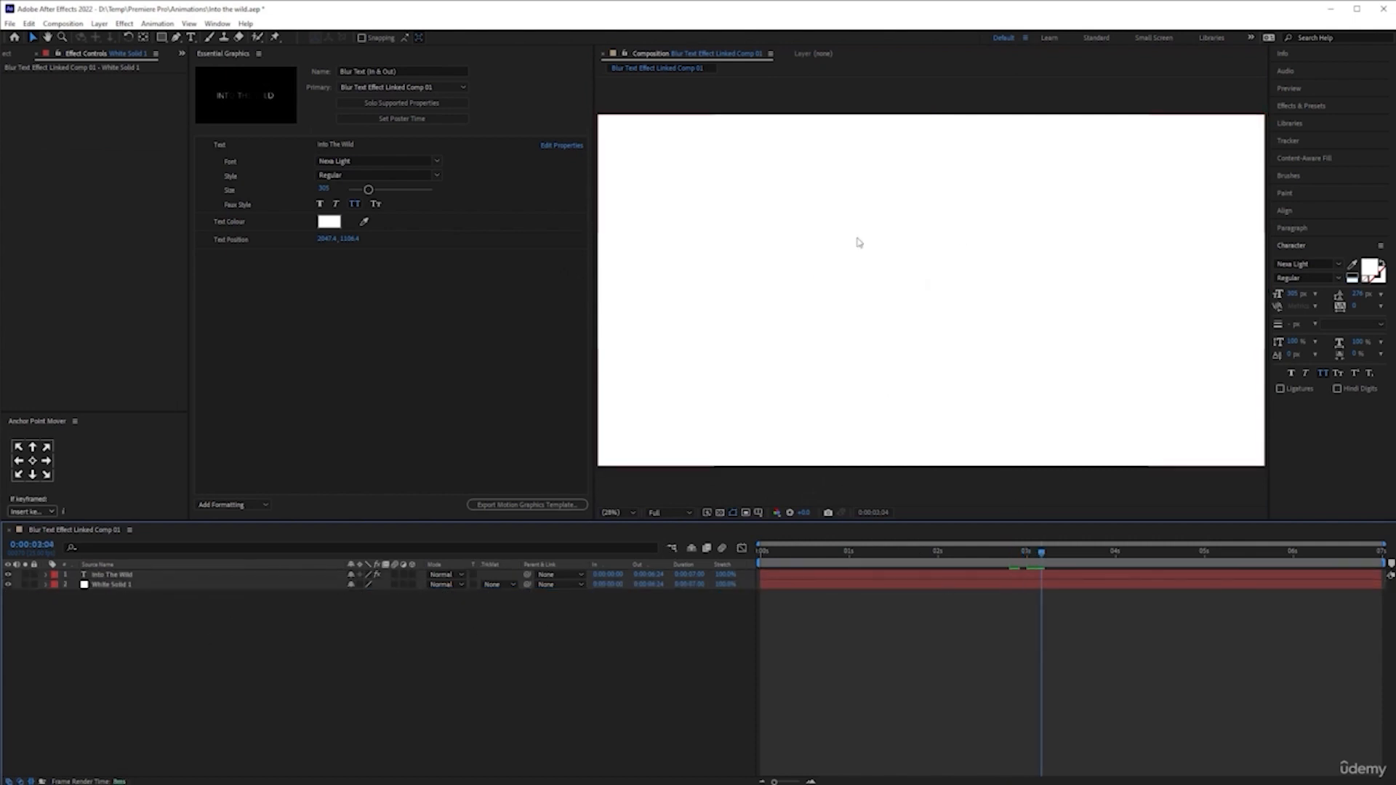
# Apply the Drop Shadow effect to the Into The Wild text layer
pyautogui.click(302, 574)
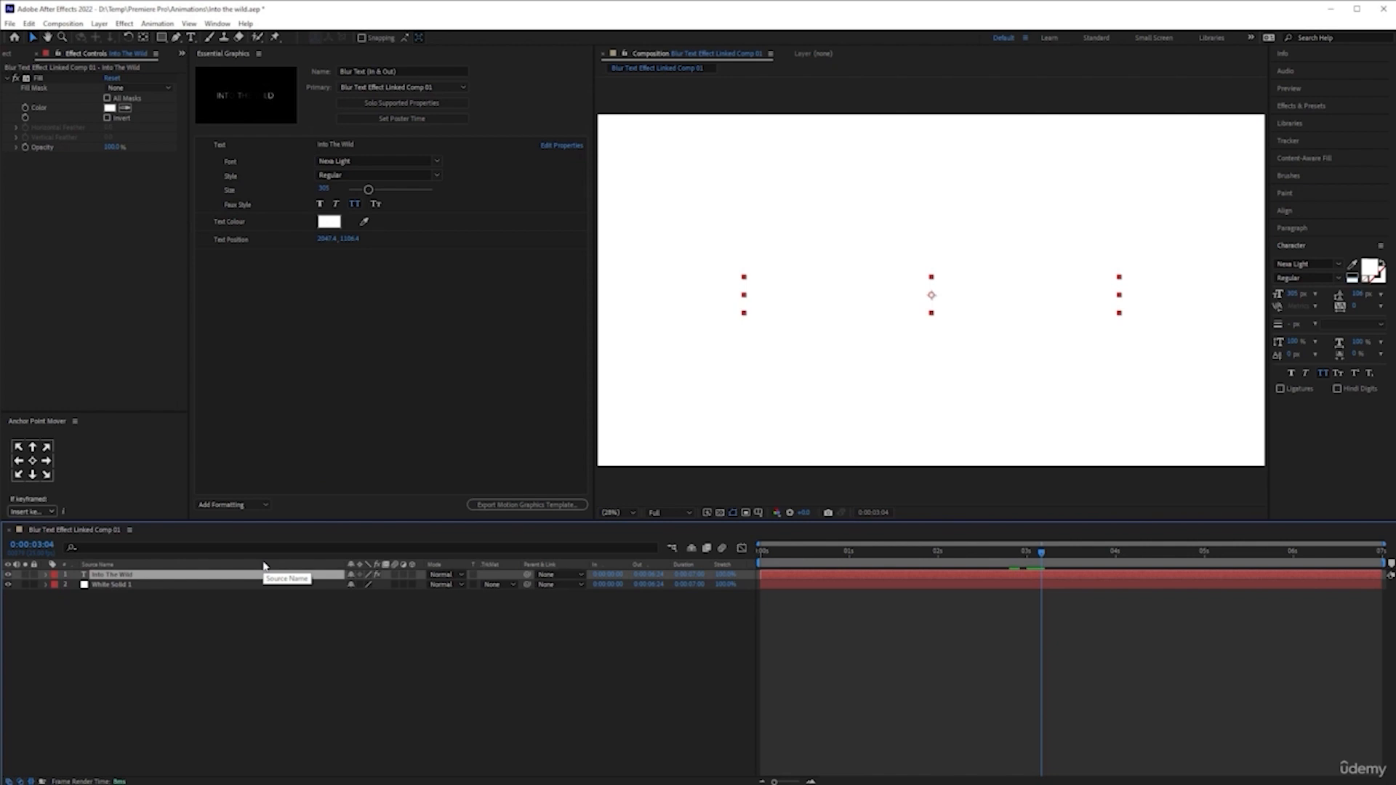
pyautogui.hotkey('ctrl', 'space')
pyautogui.write('drop')
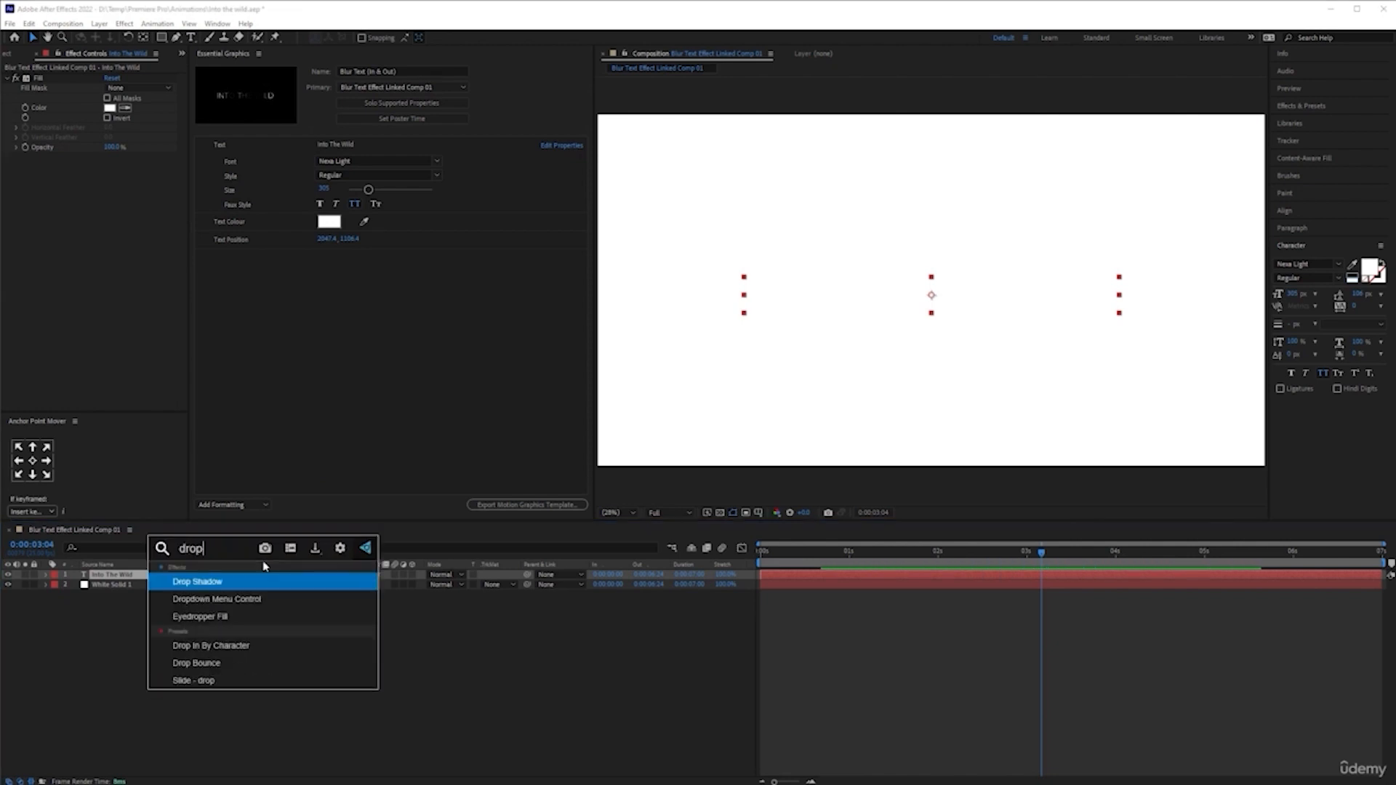
pyautogui.click(259, 584)
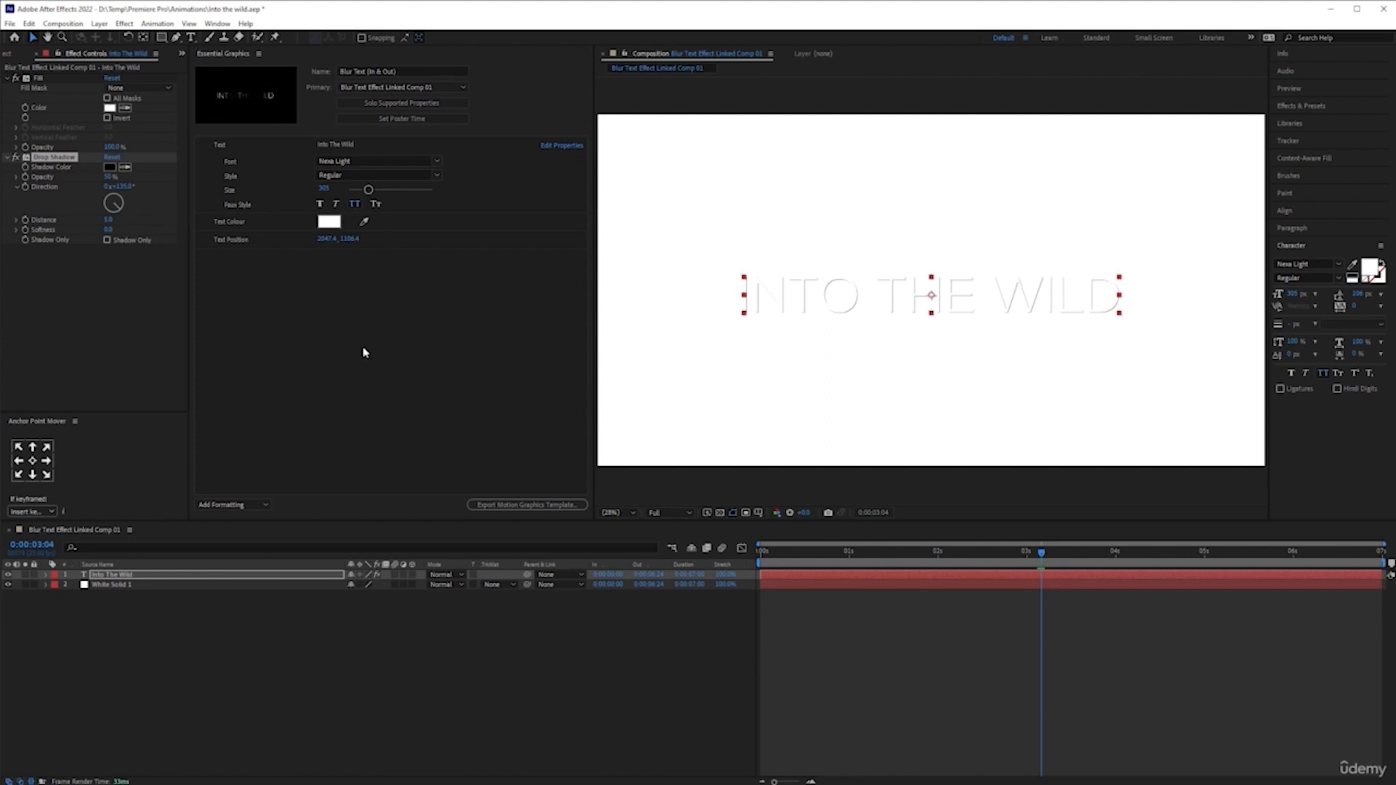
# Solo the template-supported properties of the Into The Wild layer and try to add the whole Drop Shadow effect to Essential Graphics
pyautogui.click(260, 575)
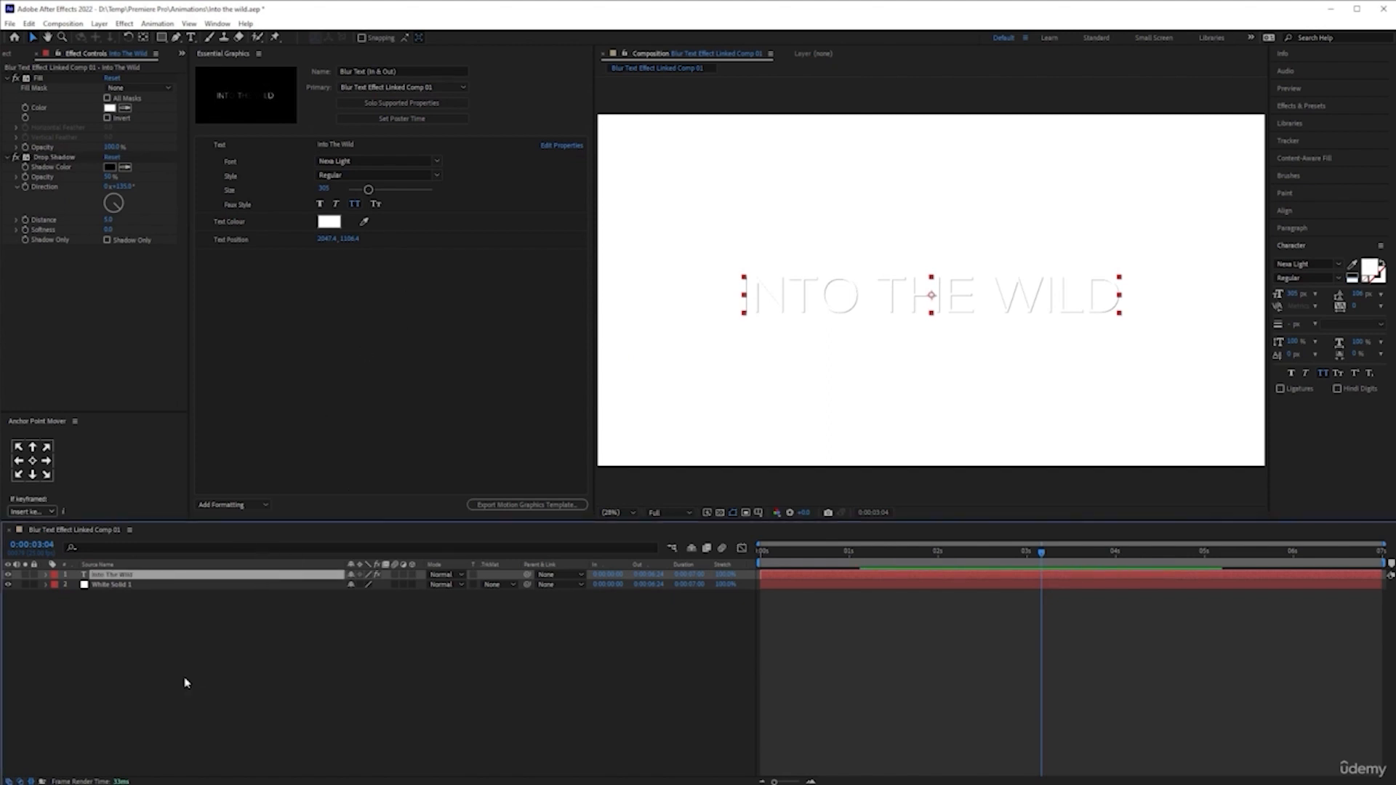
pyautogui.click(401, 103)
pyautogui.scroll(-4, 259, 669)
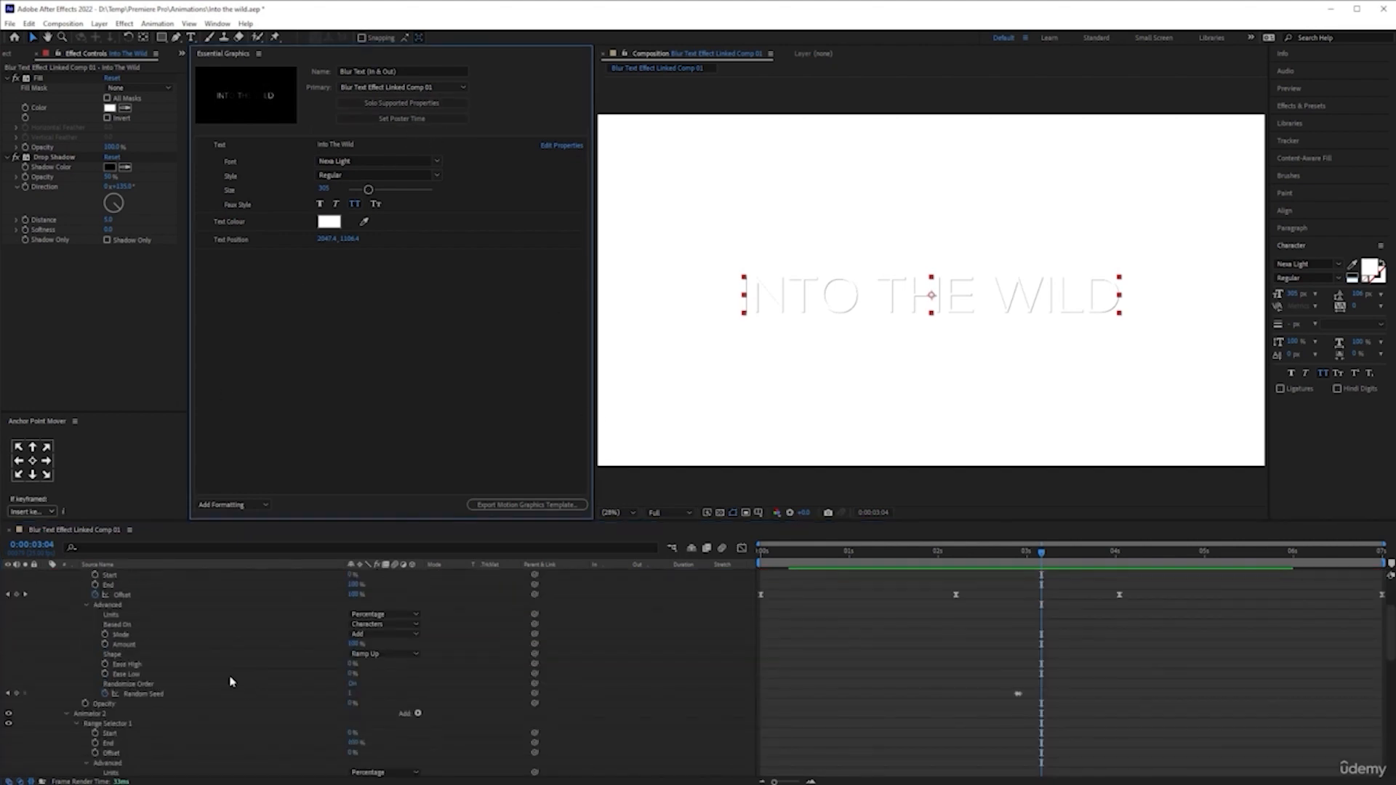
pyautogui.scroll(-4, 205, 674)
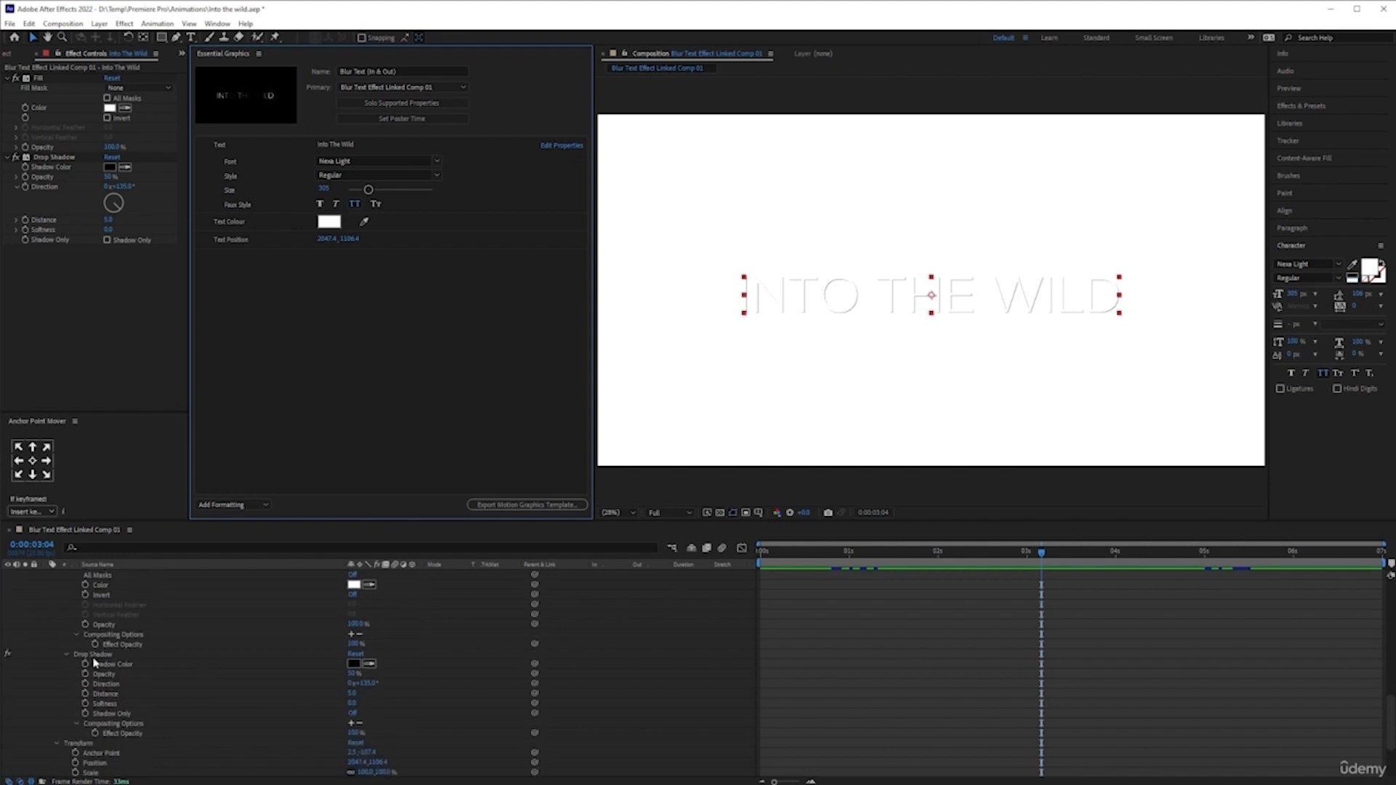
pyautogui.moveTo(93, 656); pyautogui.dragTo(356, 378)
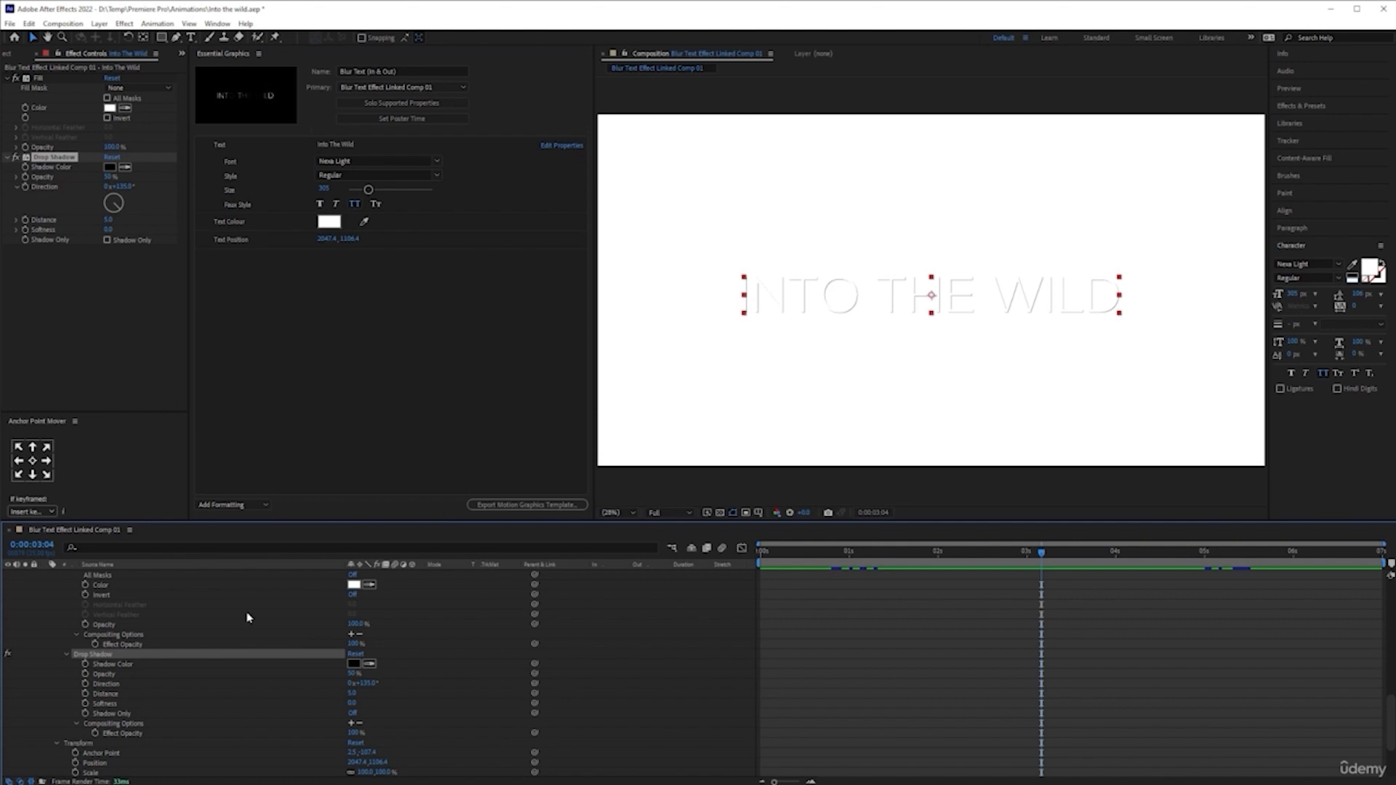
# Add the Drop Shadow's Shadow Color to Essential Graphics and rename it Drop Shadow Shadow Colour
pyautogui.click(107, 665)
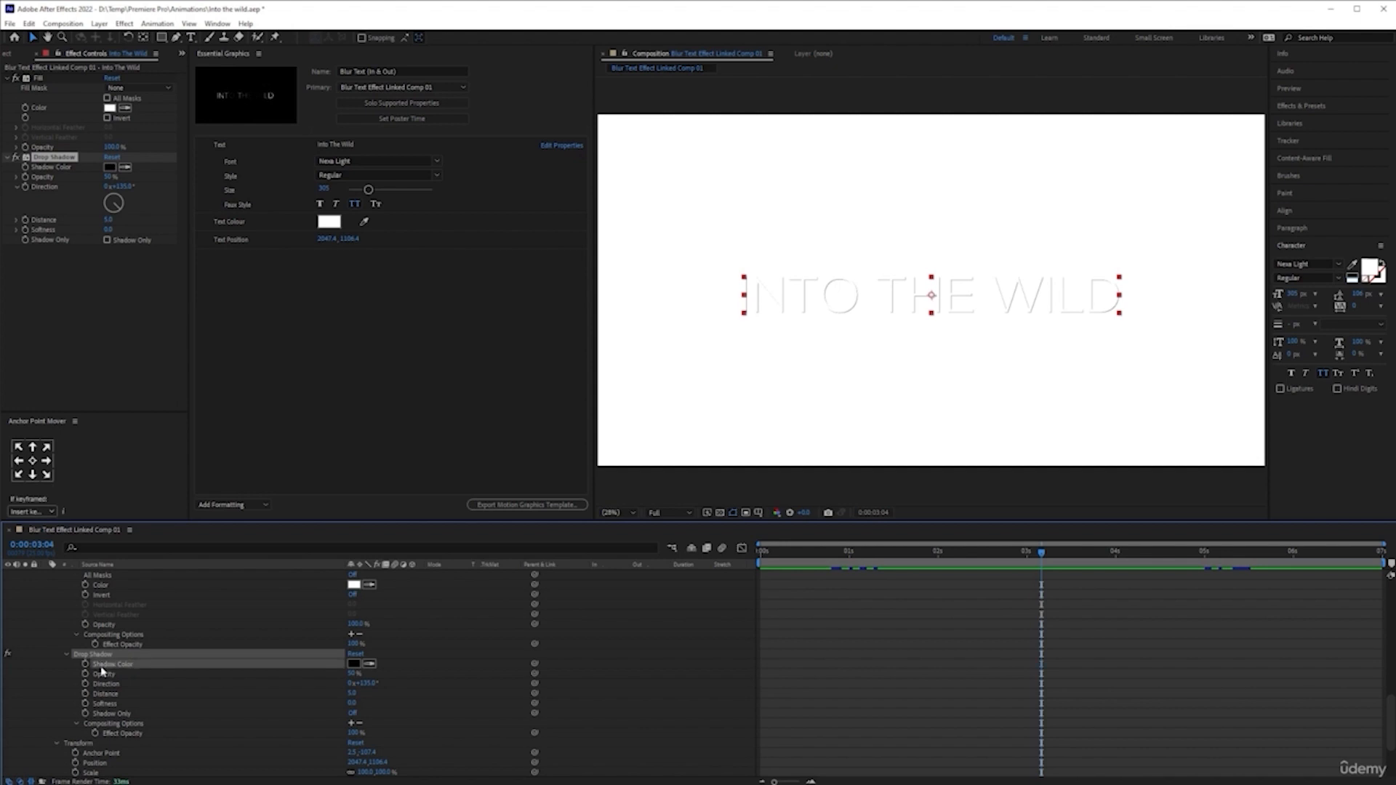
pyautogui.moveTo(122, 670); pyautogui.dragTo(299, 392)
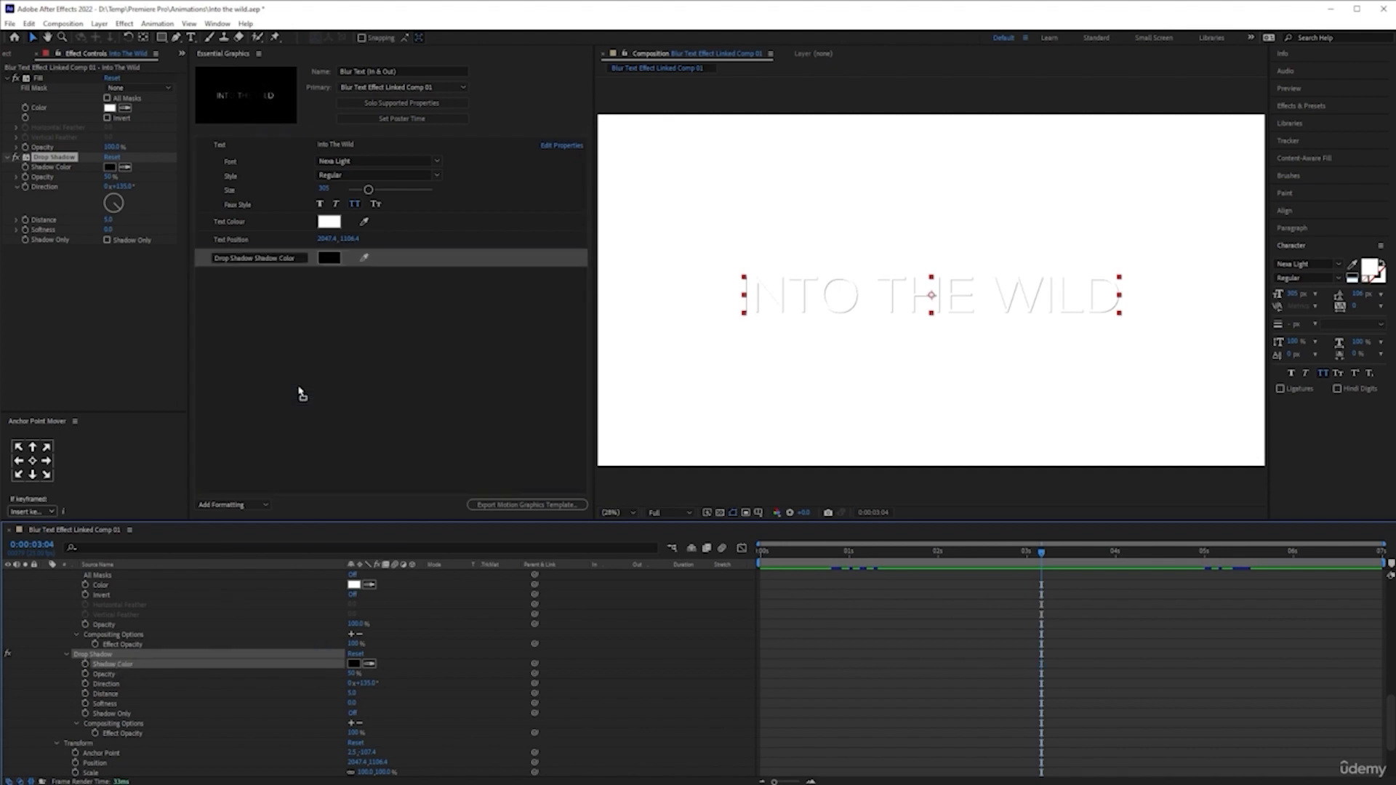
pyautogui.click(293, 257)
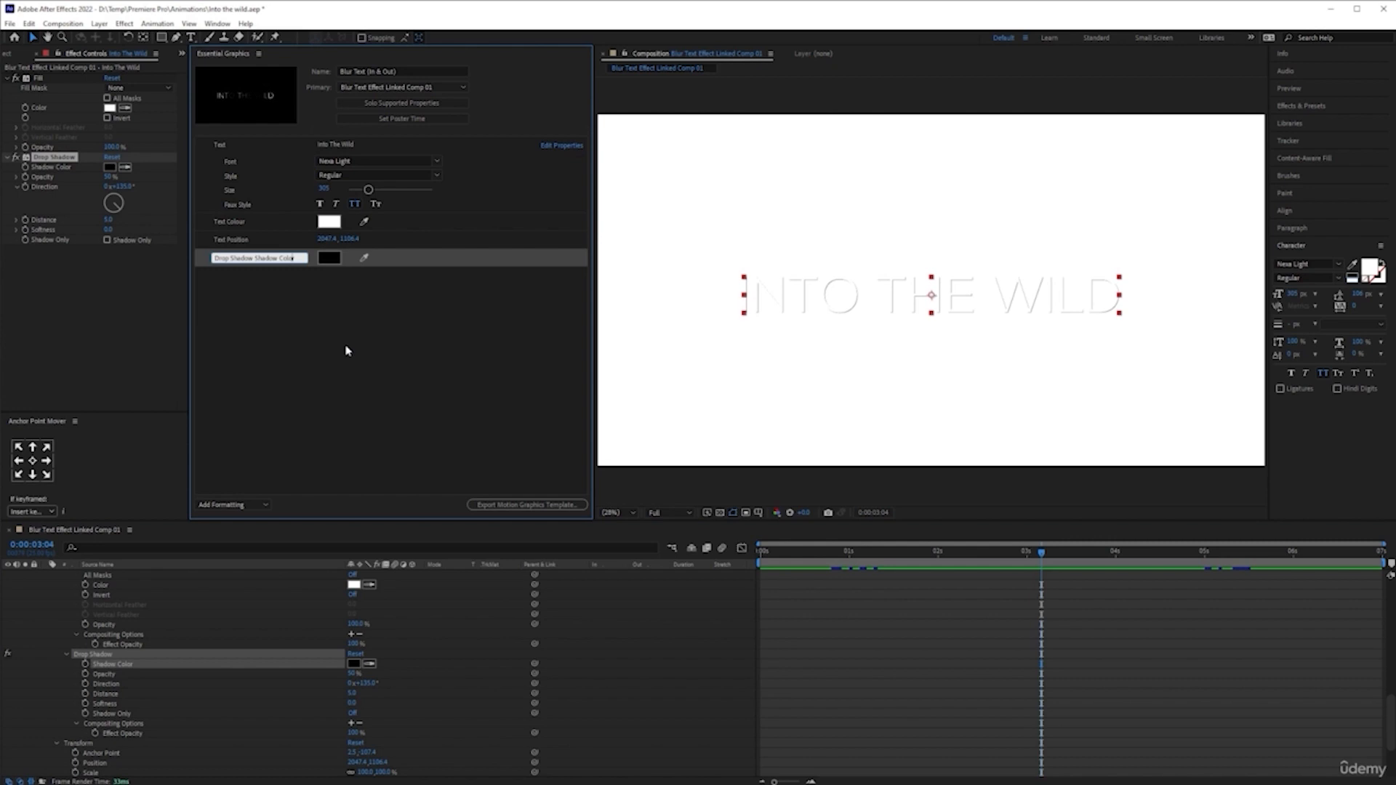
pyautogui.write('u')
pyautogui.press('Return')
# Add the Drop Shadow's Opacity, Direction, Distance and Softness to Essential Graphics and save the project
pyautogui.moveTo(106, 675); pyautogui.dragTo(235, 379)
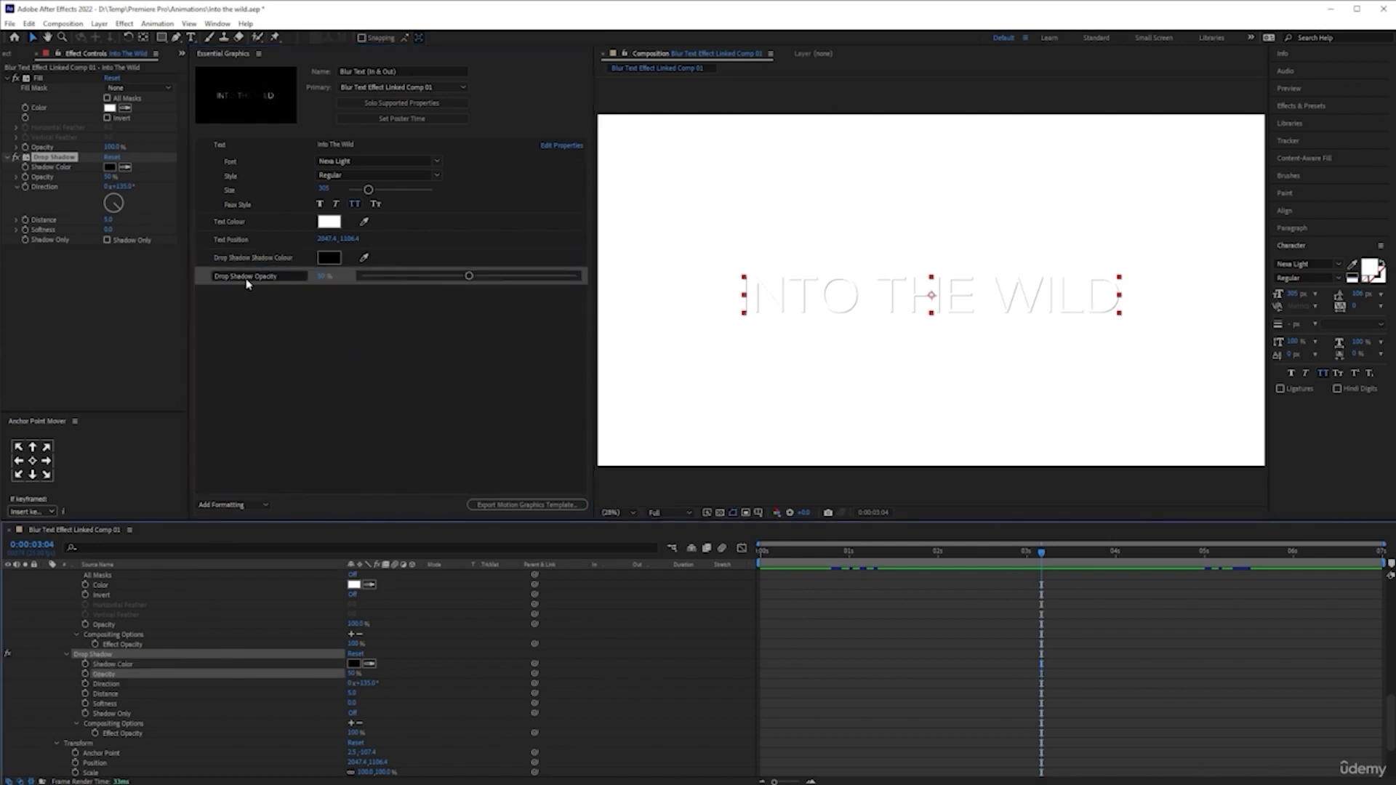
pyautogui.moveTo(102, 685); pyautogui.dragTo(253, 349)
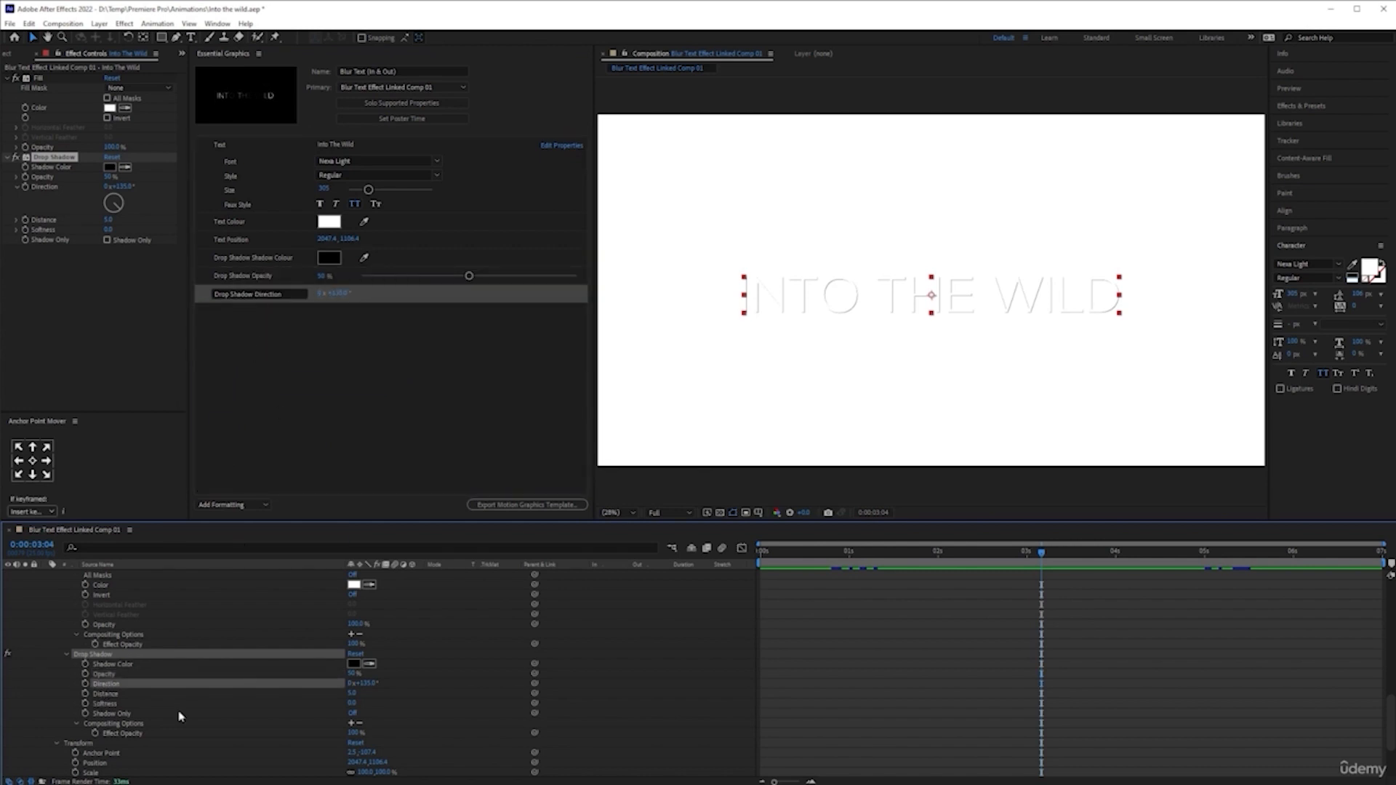
pyautogui.moveTo(113, 696); pyautogui.dragTo(286, 392)
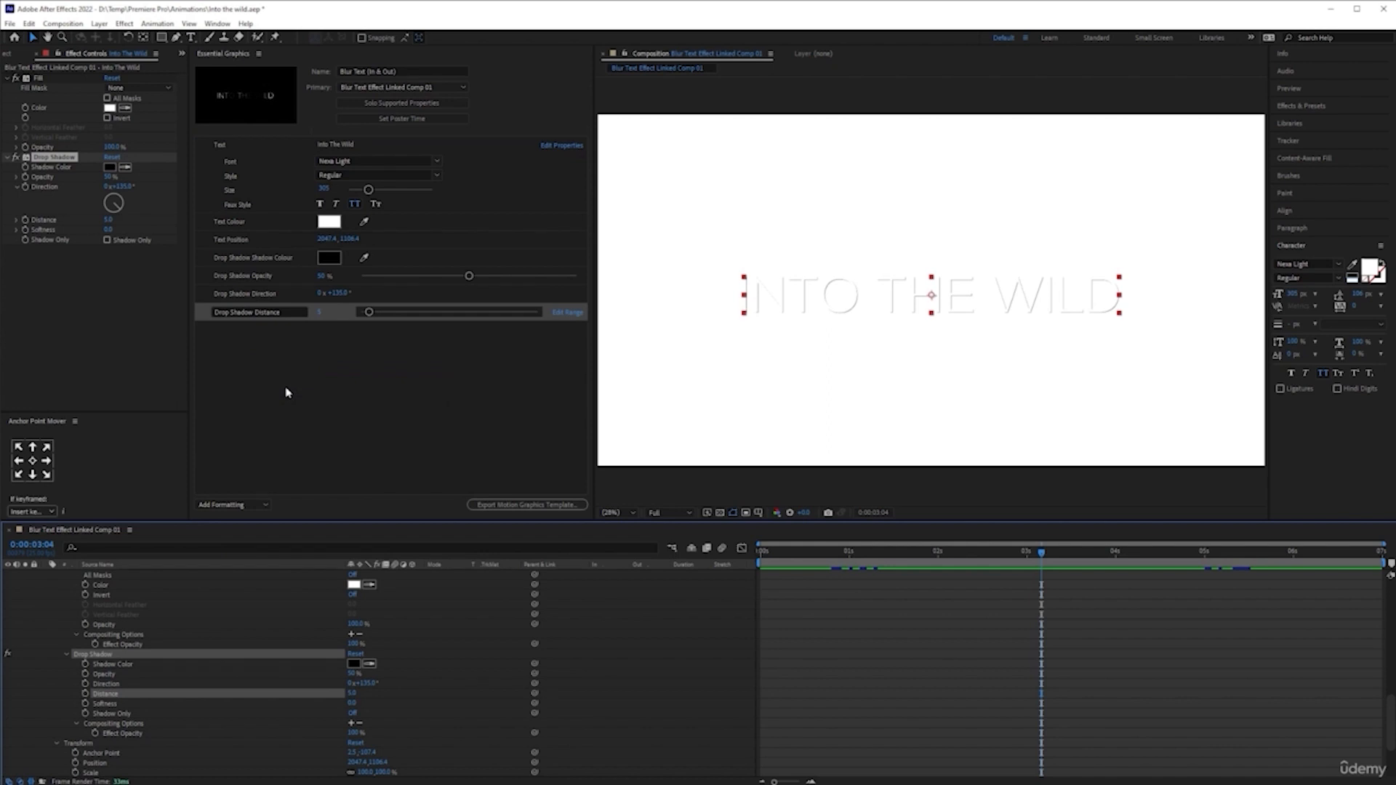
pyautogui.moveTo(116, 704); pyautogui.dragTo(256, 411)
pyautogui.click(296, 386)
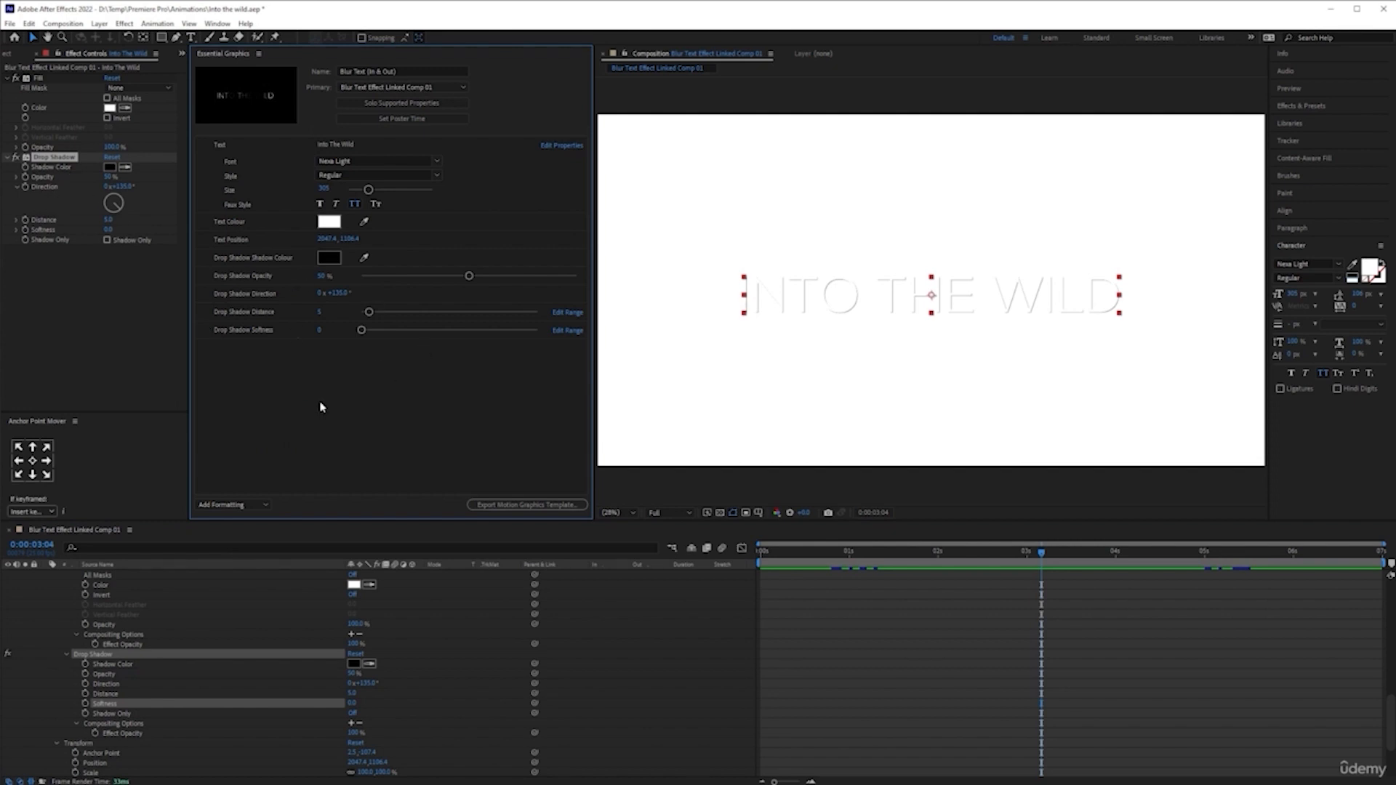
pyautogui.hotkey('ctrl', 's')
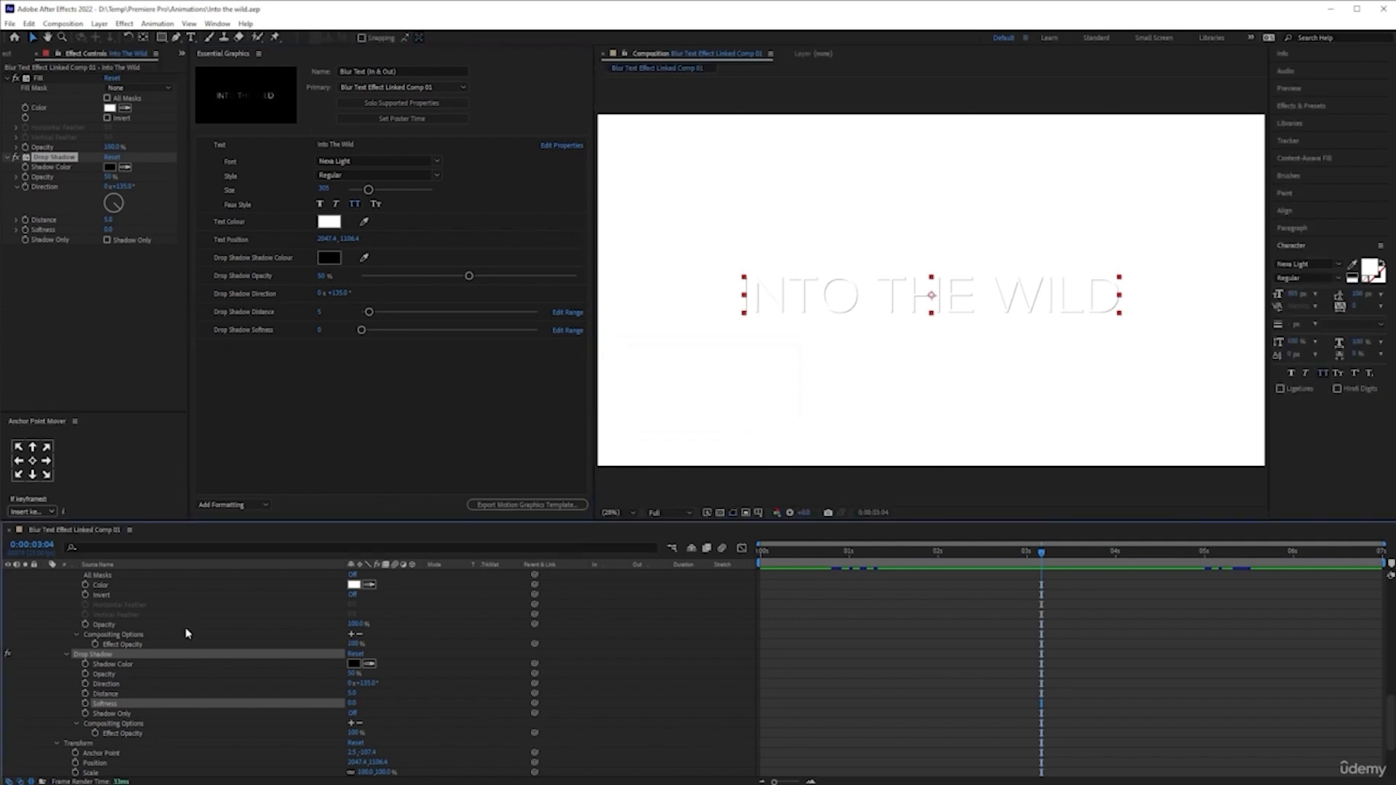
# Hide the White Solid 1 layer and switch to Premiere Pro to view the title over the mountain footage
pyautogui.scroll(-3, 183, 643)
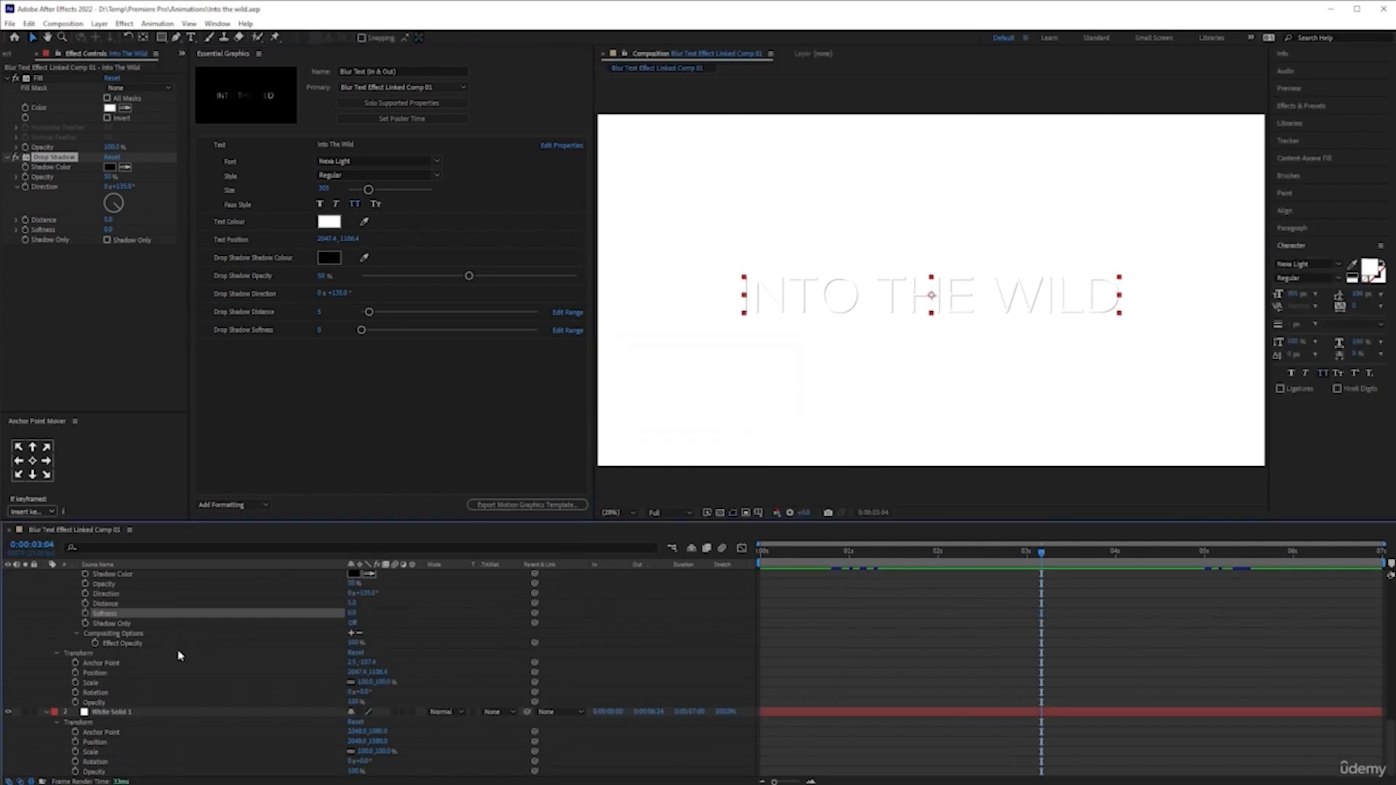
pyautogui.click(13, 712)
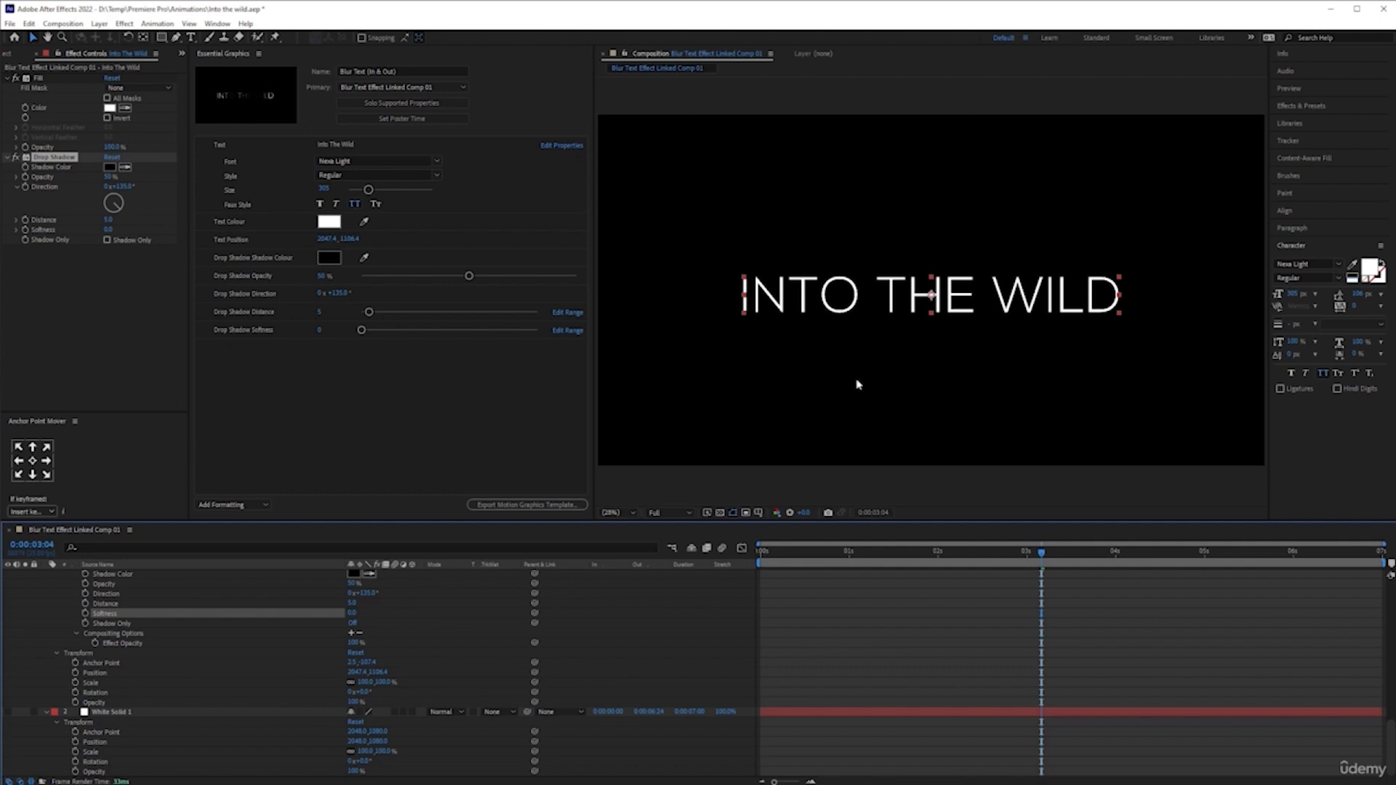
pyautogui.hotkey('alt', 'Tab')
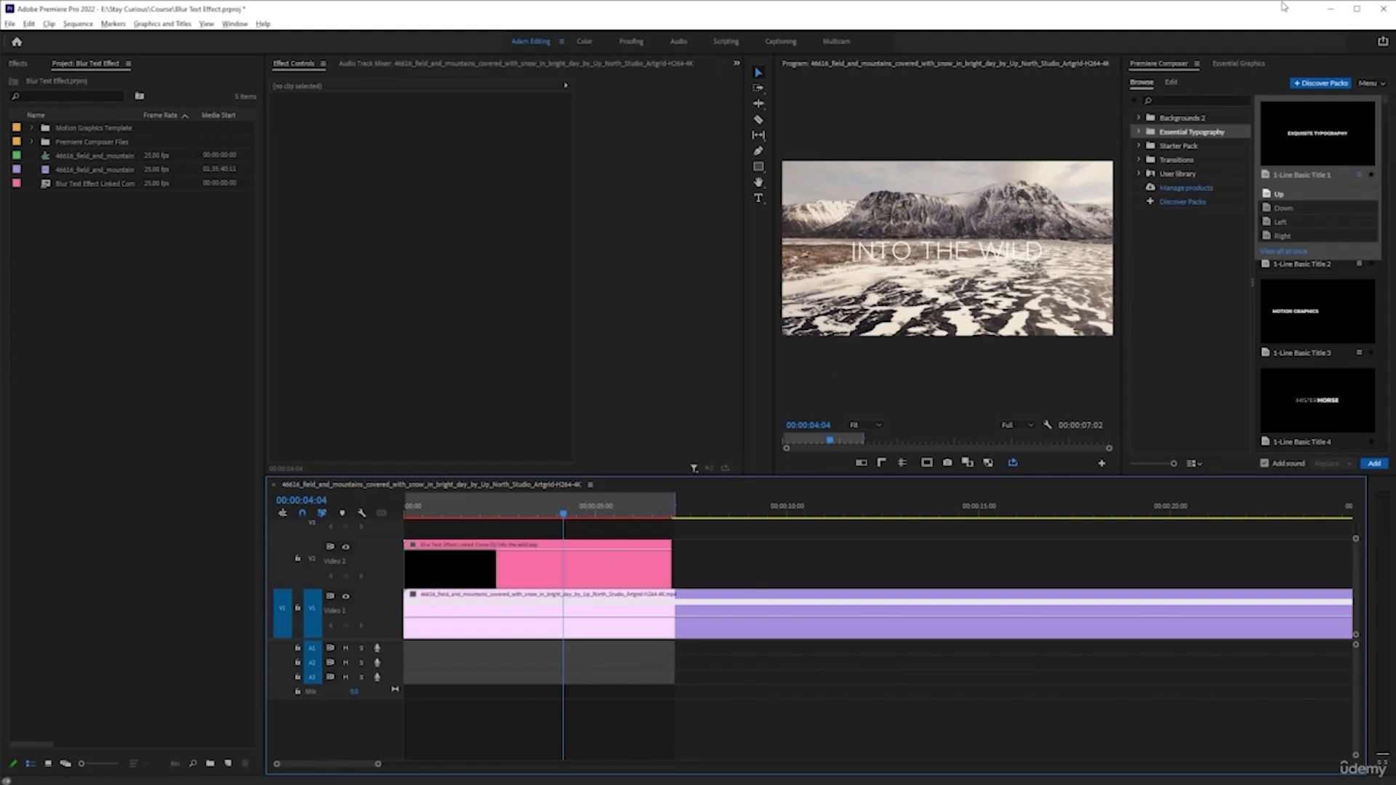
# Close the Premiere Composer and Essential Graphics panels, widen the Program monitor, and select the blur text clip on Video 2
pyautogui.click(1196, 63)
pyautogui.click(1195, 72)
pyautogui.click(1194, 64)
pyautogui.click(1196, 76)
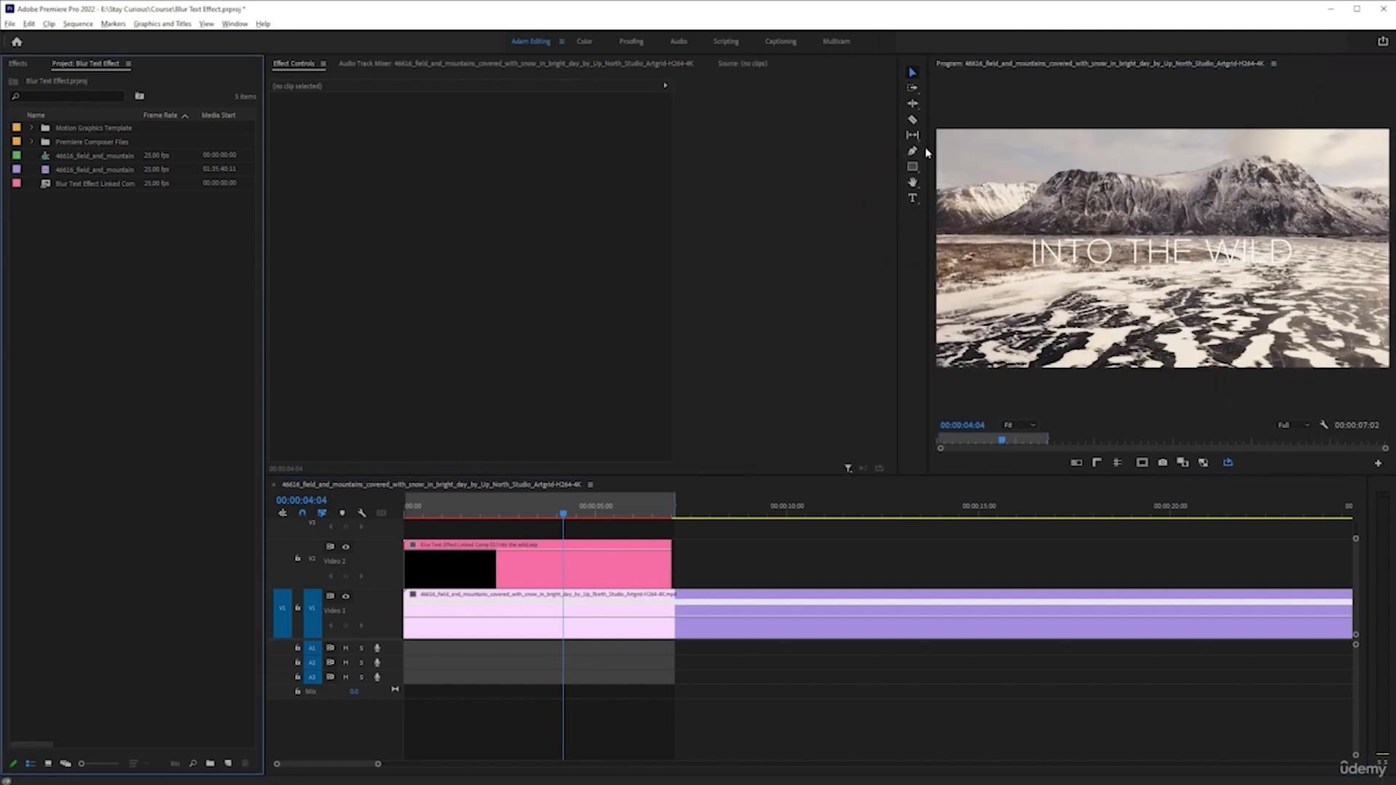
pyautogui.moveTo(927, 153); pyautogui.dragTo(598, 176)
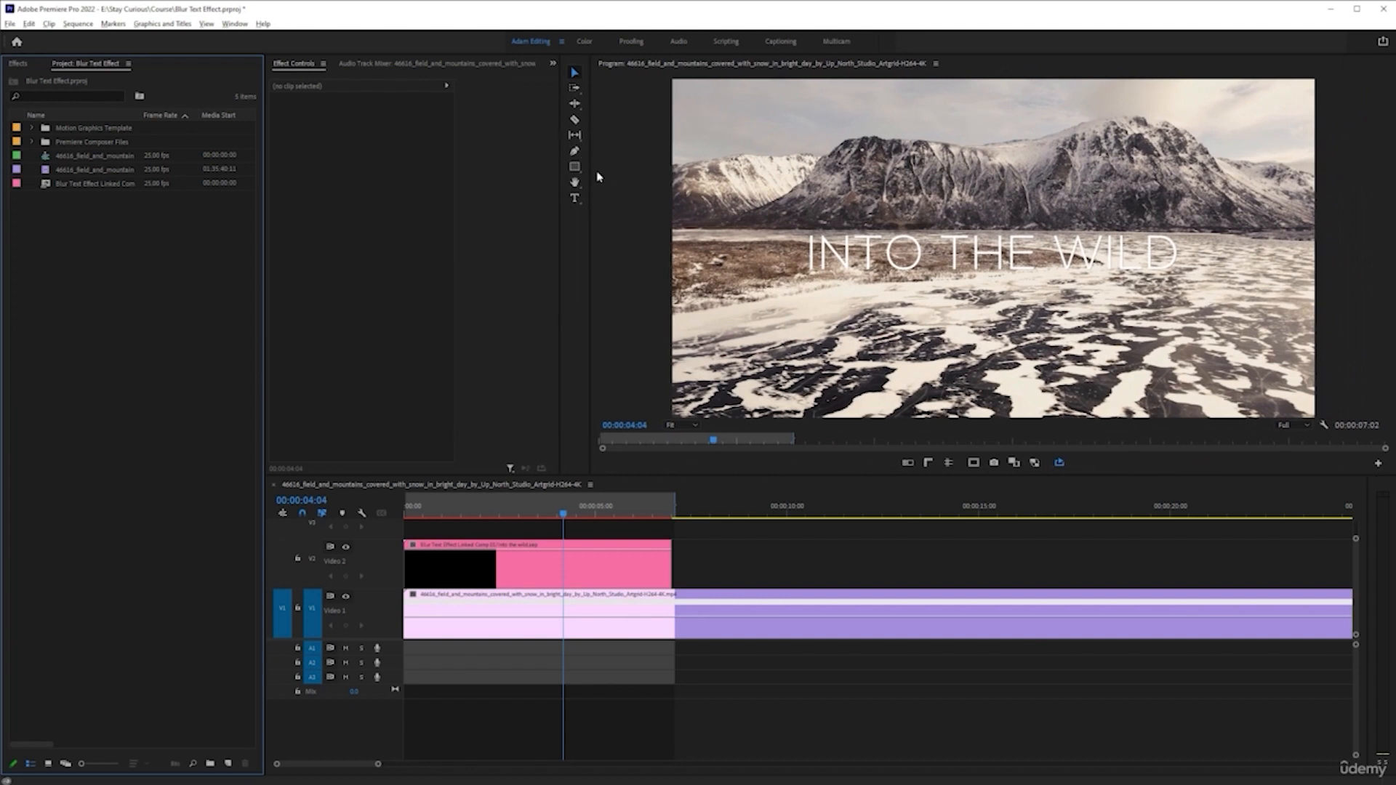
pyautogui.click(506, 565)
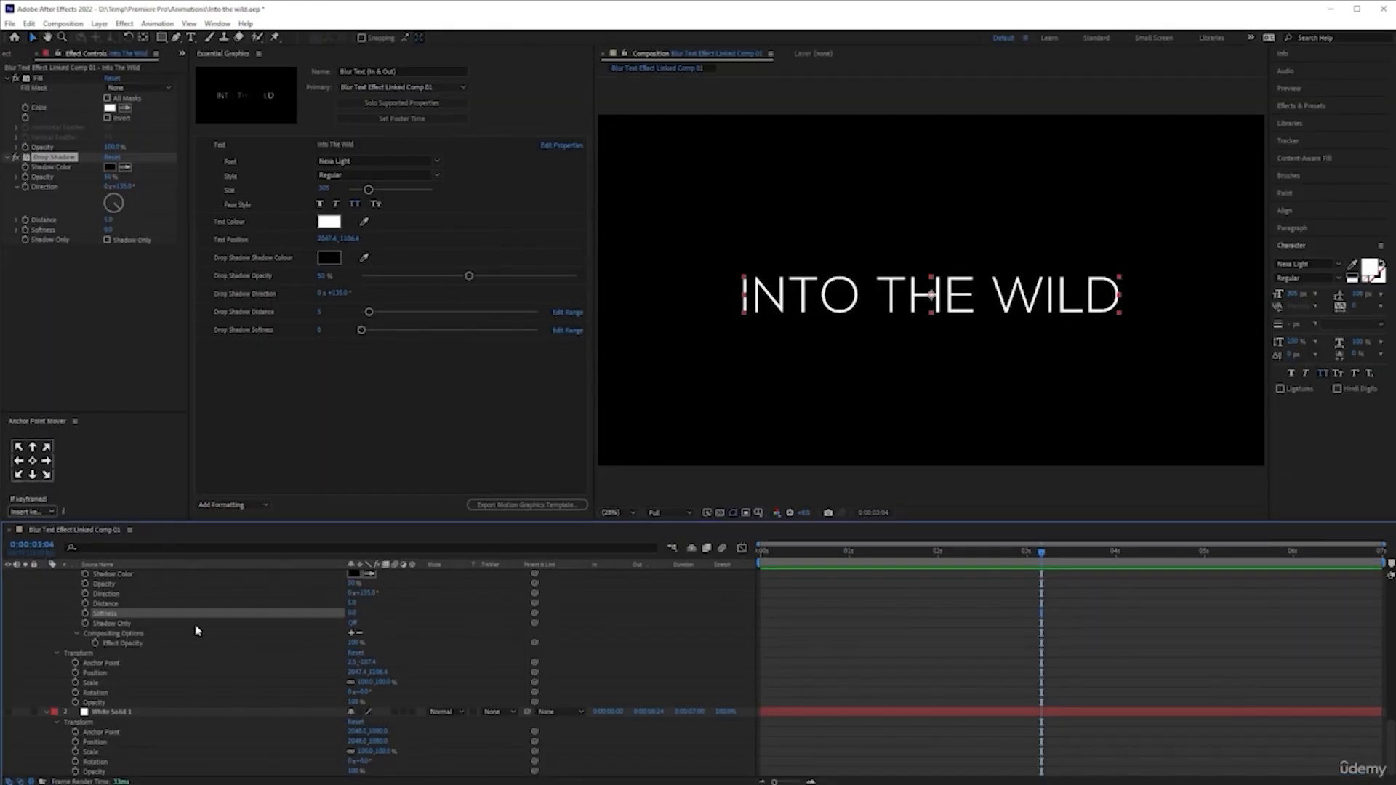
# In After Effects, show White Solid 1, set the Drop Shadow distance to about 14, softness about 50 and opacity 100%, and save
pyautogui.click(8, 712)
pyautogui.moveTo(370, 313); pyautogui.dragTo(399, 334)
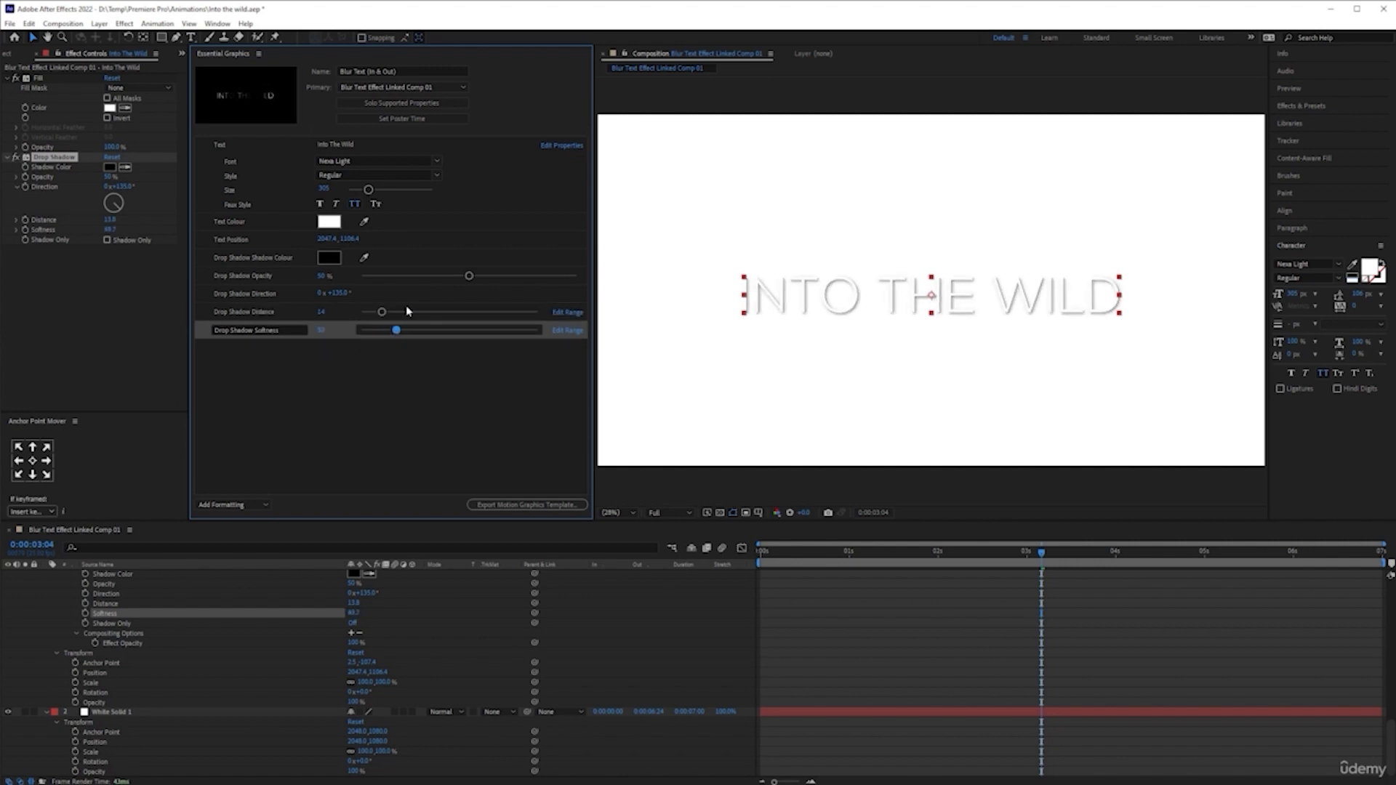
pyautogui.moveTo(469, 277); pyautogui.dragTo(576, 277)
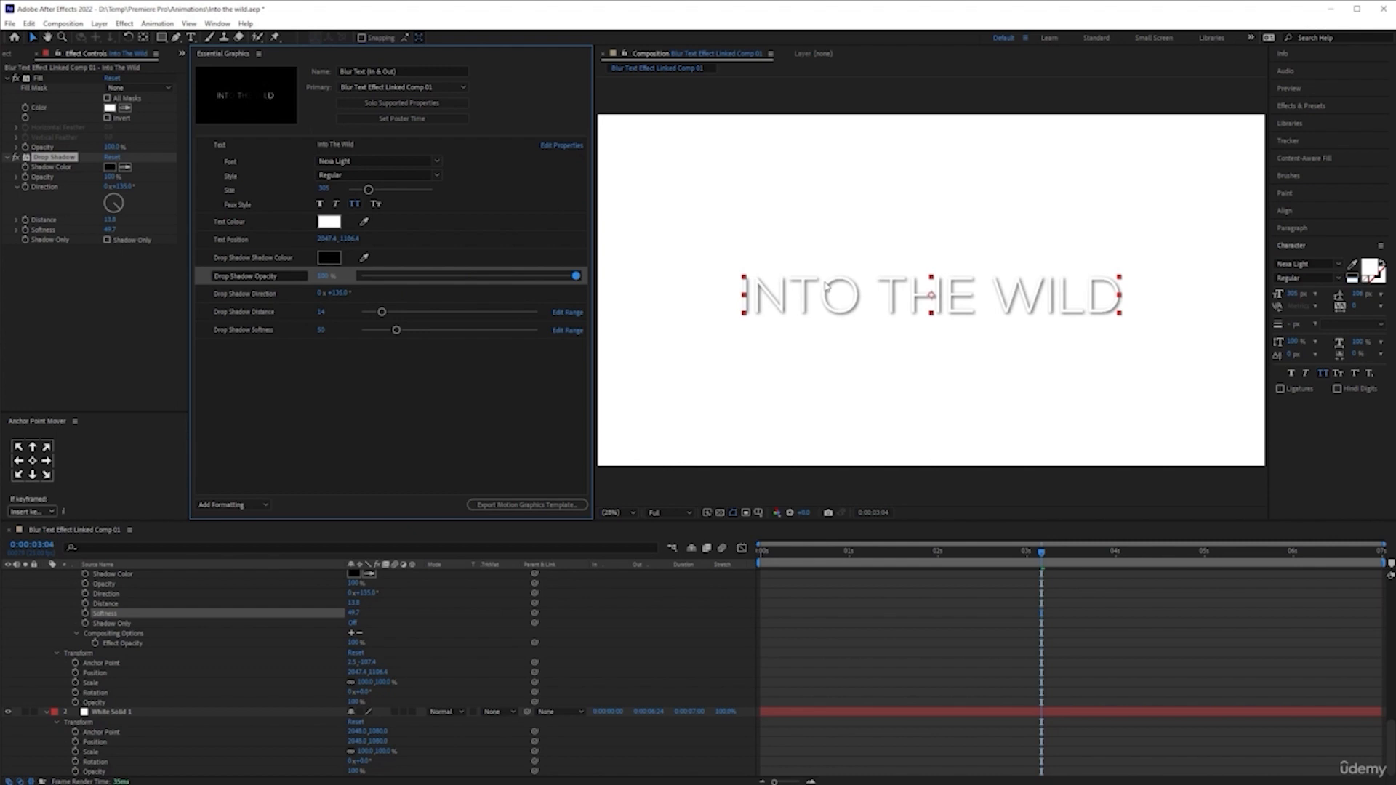
pyautogui.hotkey('ctrl', 's')
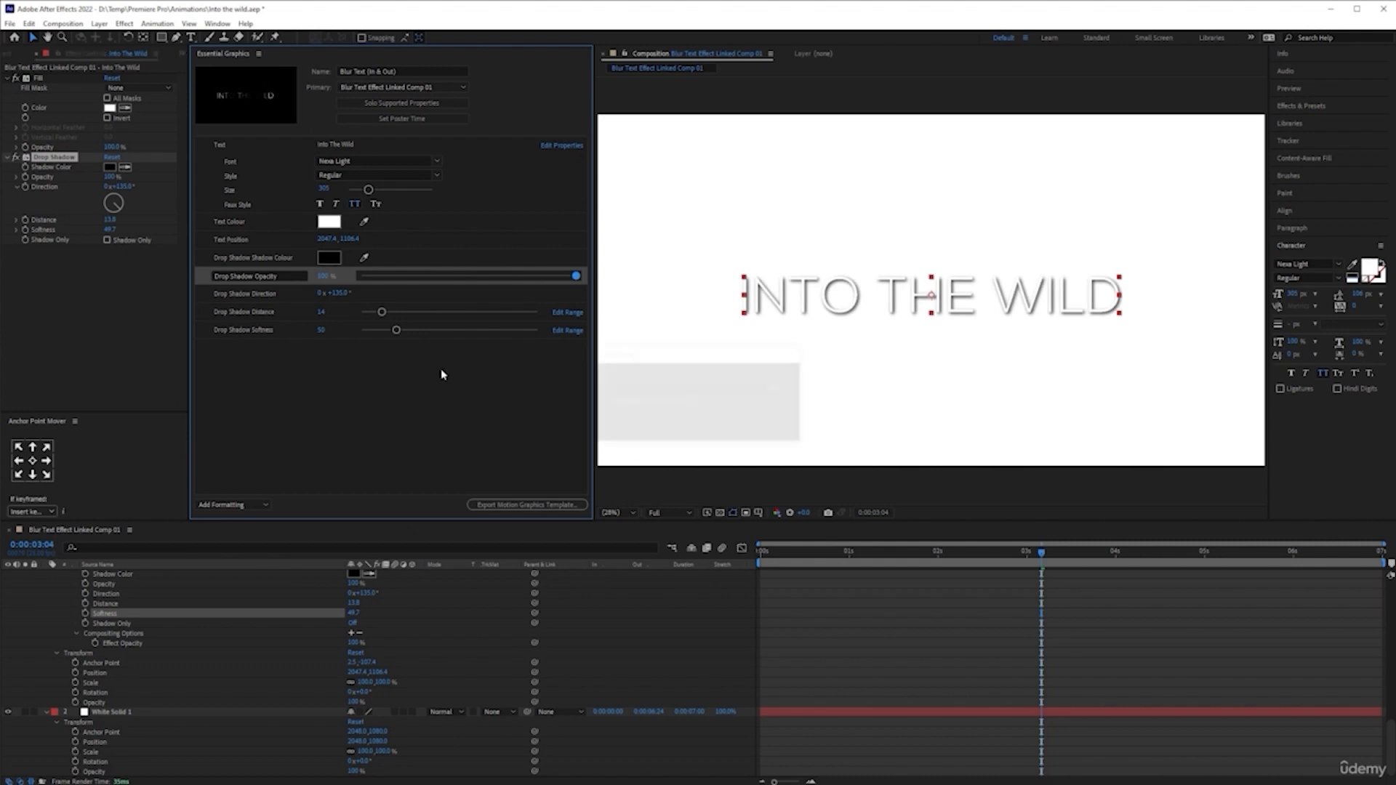
# Check the title in Premiere Pro, hide the White Solid 1 layer in After Effects, and return to Premiere Pro
pyautogui.hotkey('alt', 'Tab')
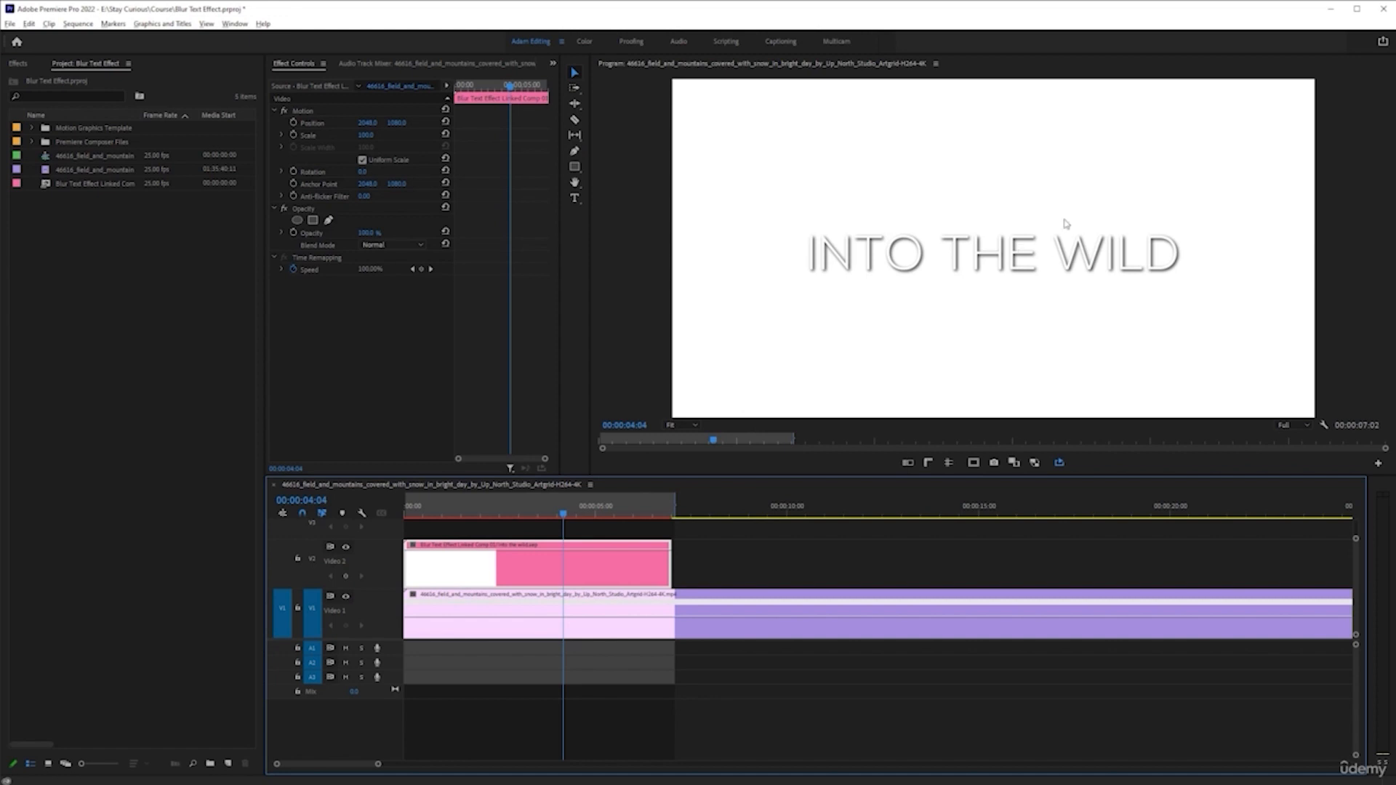
pyautogui.hotkey('alt', 'Tab')
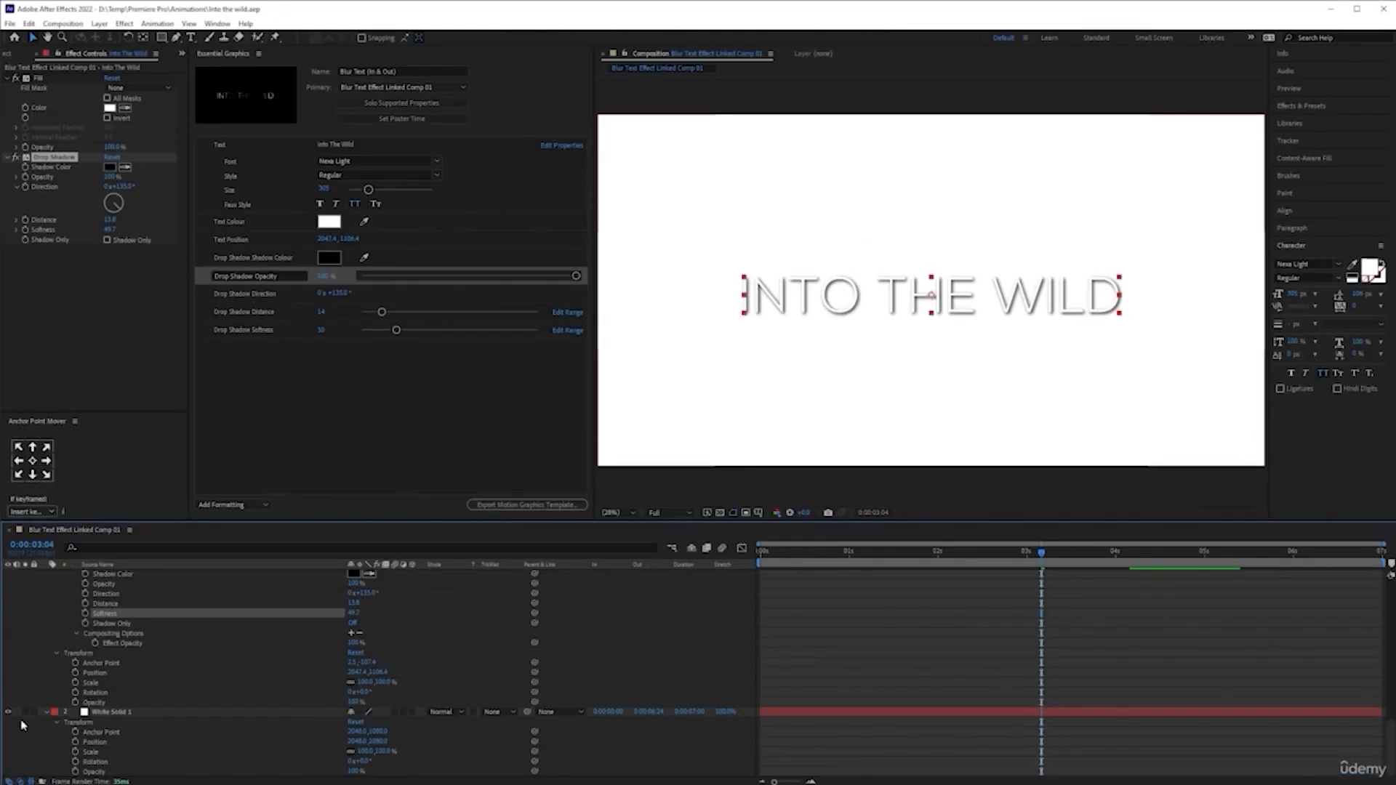
pyautogui.click(8, 712)
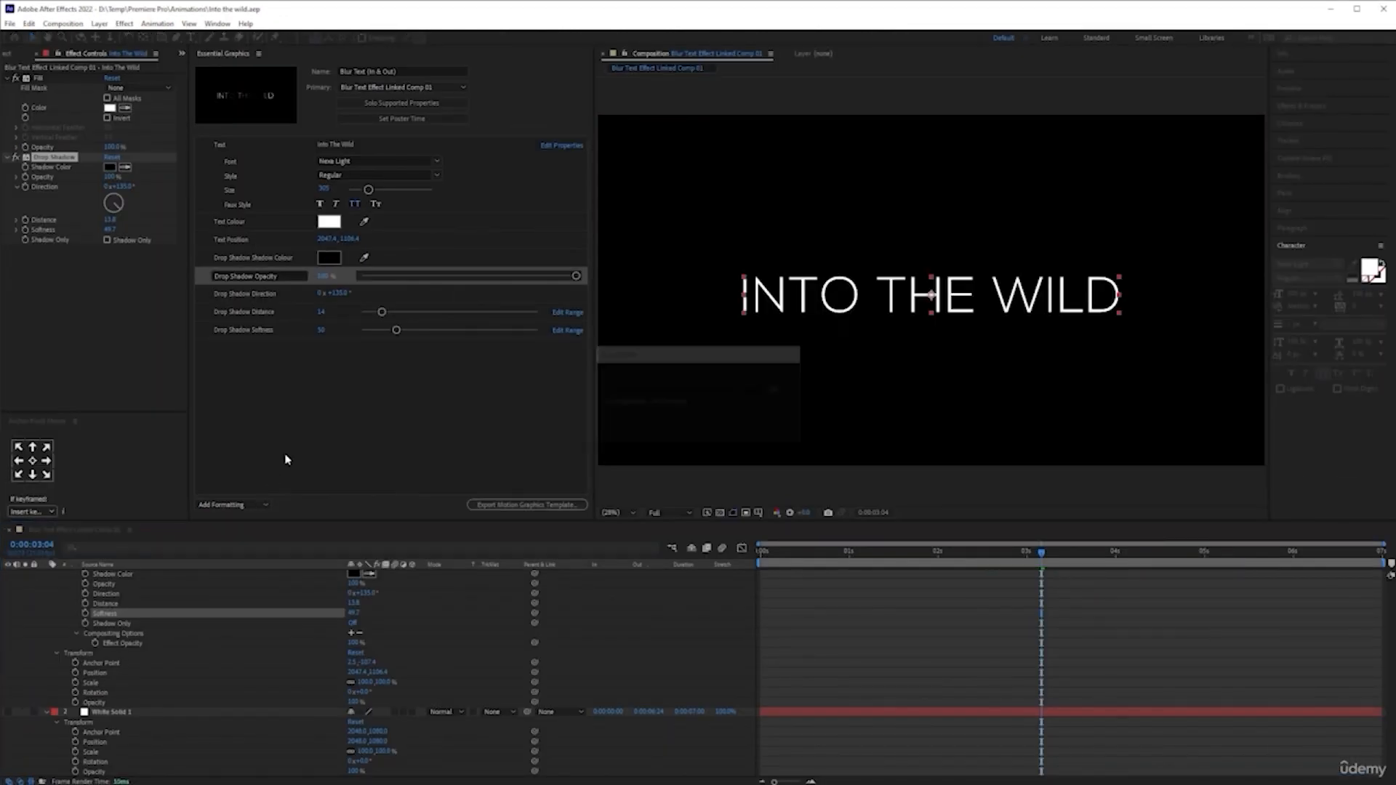
pyautogui.hotkey('alt', 'Tab')
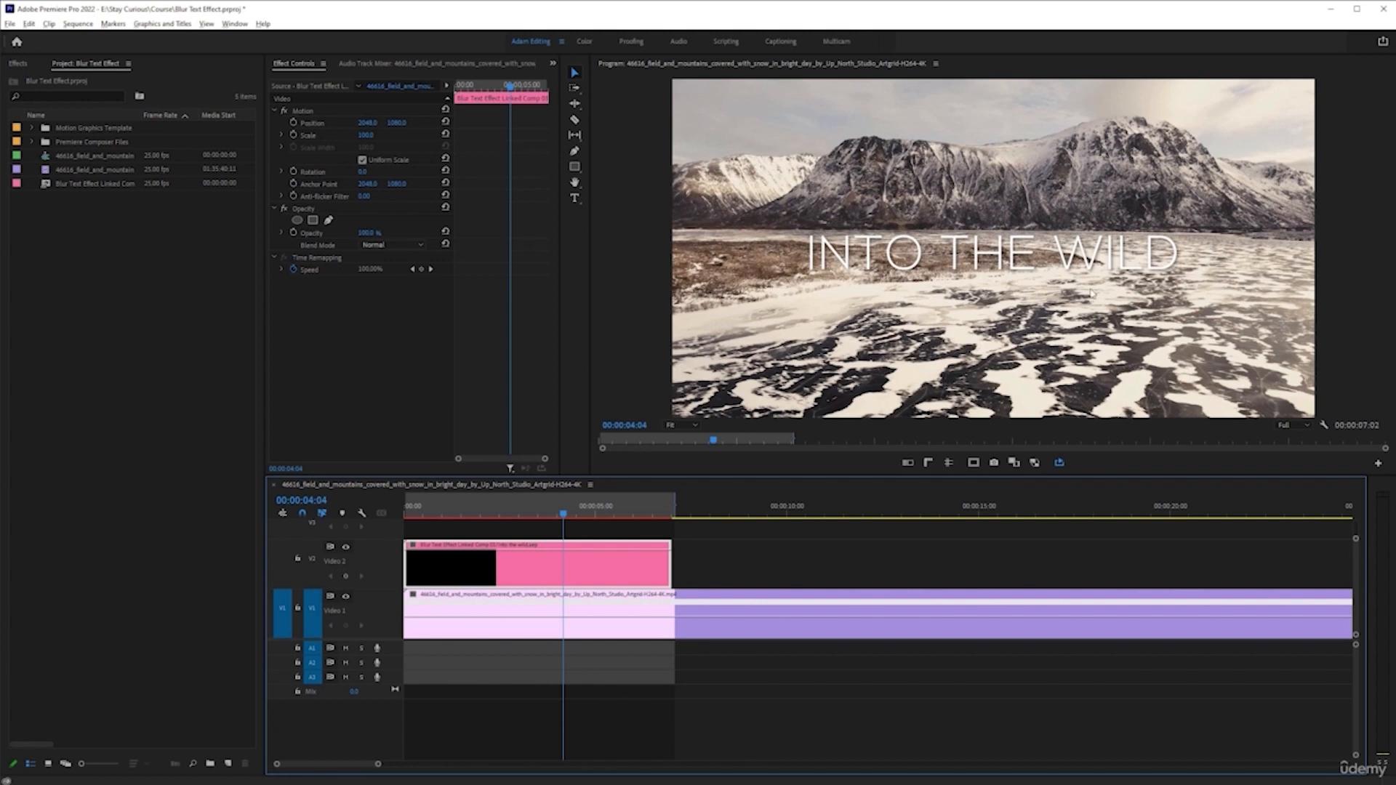
# Play the sequence from the start to preview the shadowed title animation over the mountain footage
pyautogui.moveTo(519, 505); pyautogui.dragTo(398, 527)
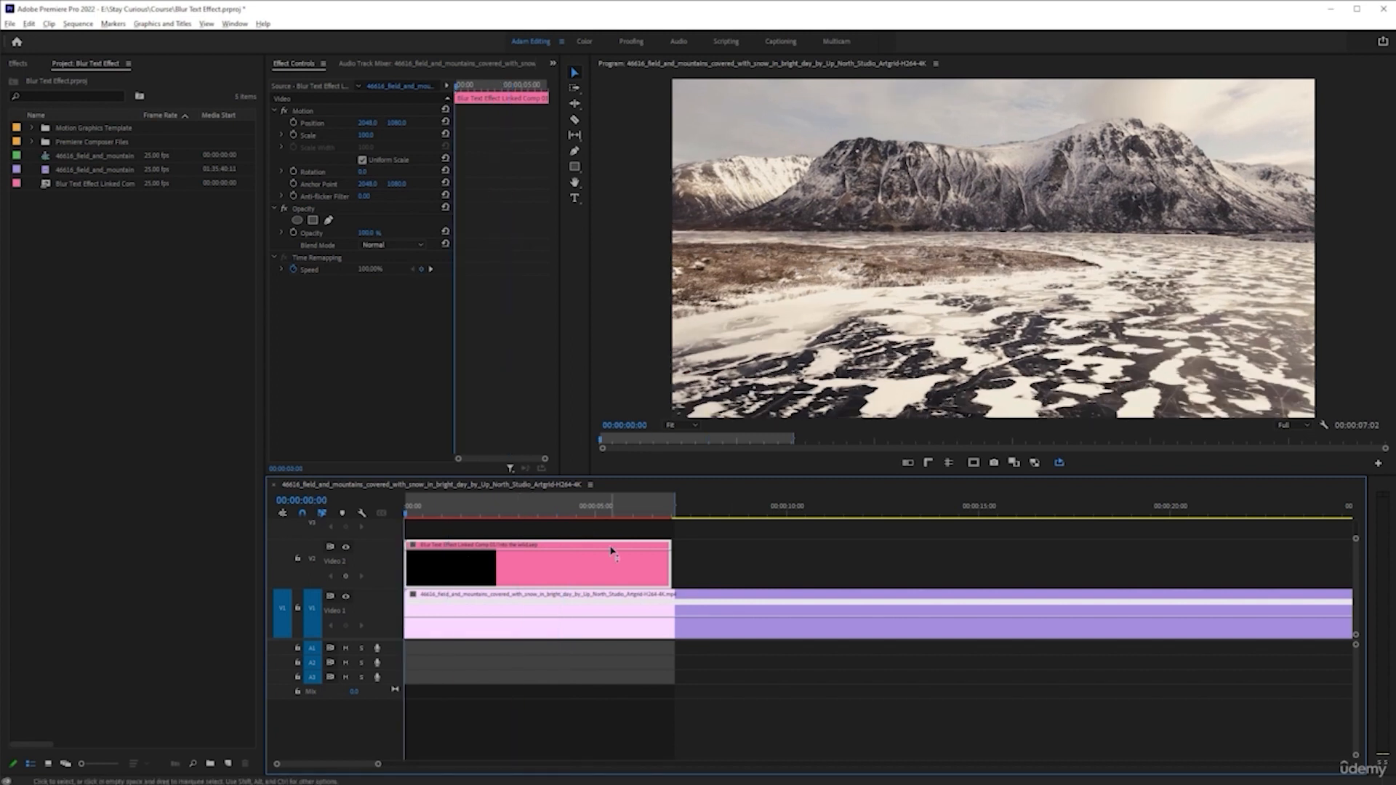
pyautogui.press('space')
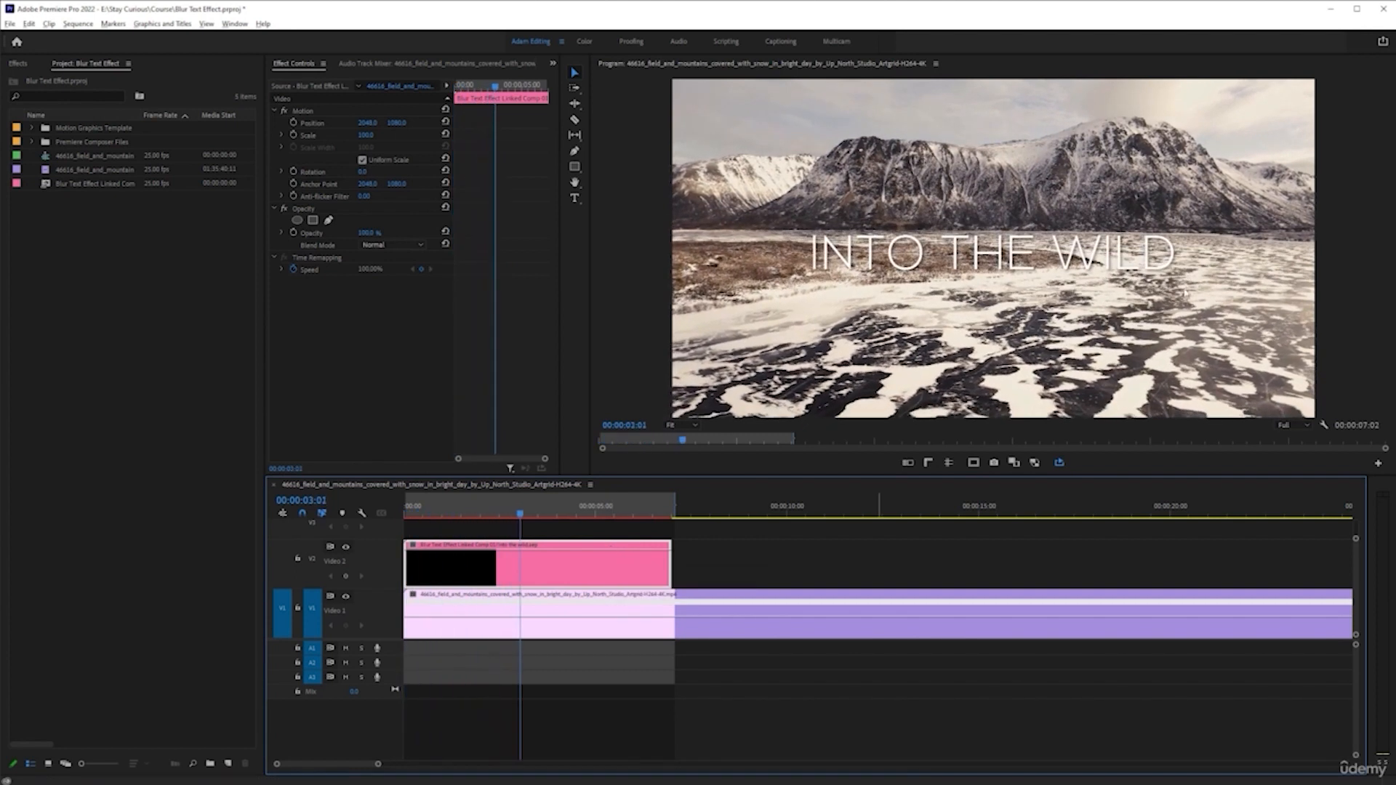
pyautogui.press('space')
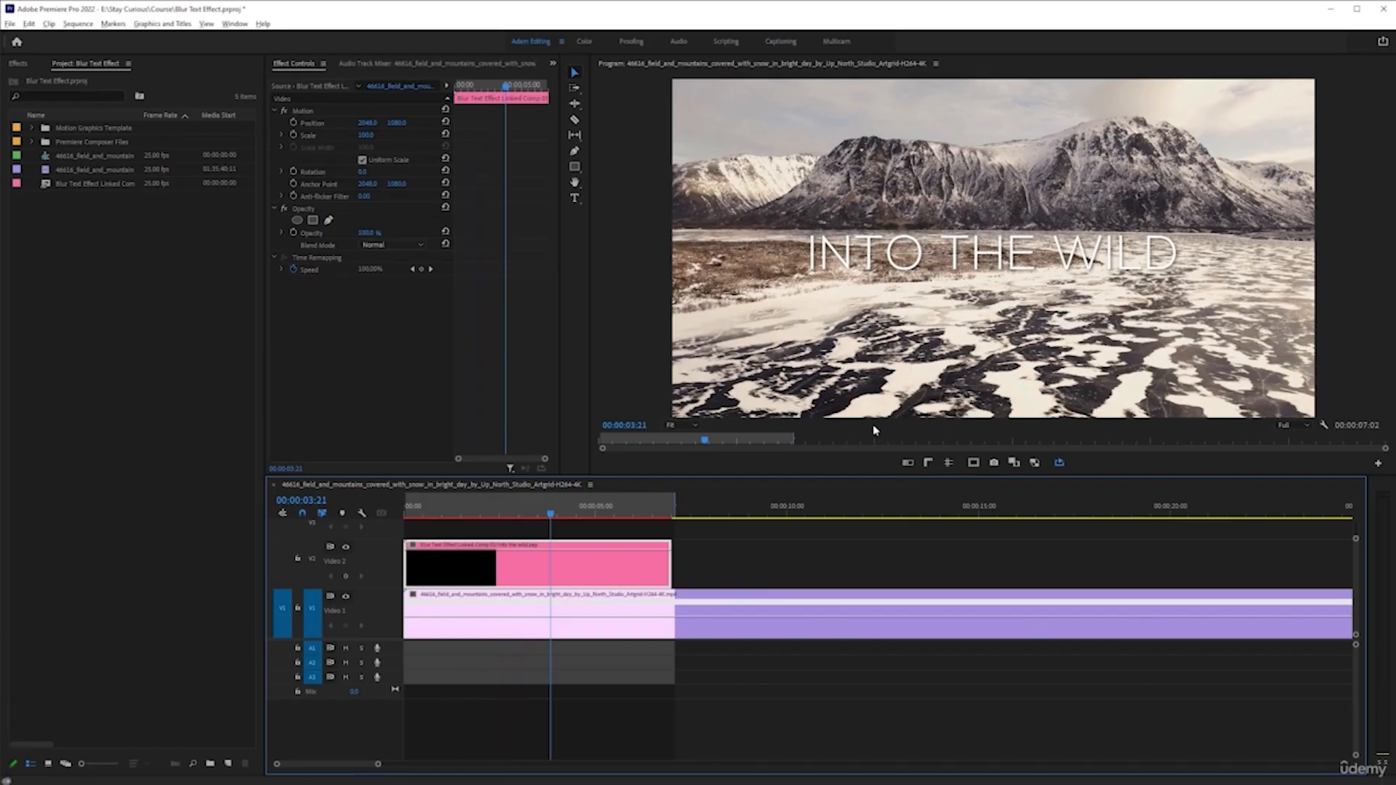
# Switch back to After Effects and undo the hiding of the White Solid 1 layer
pyautogui.hotkey('alt', 'Tab')
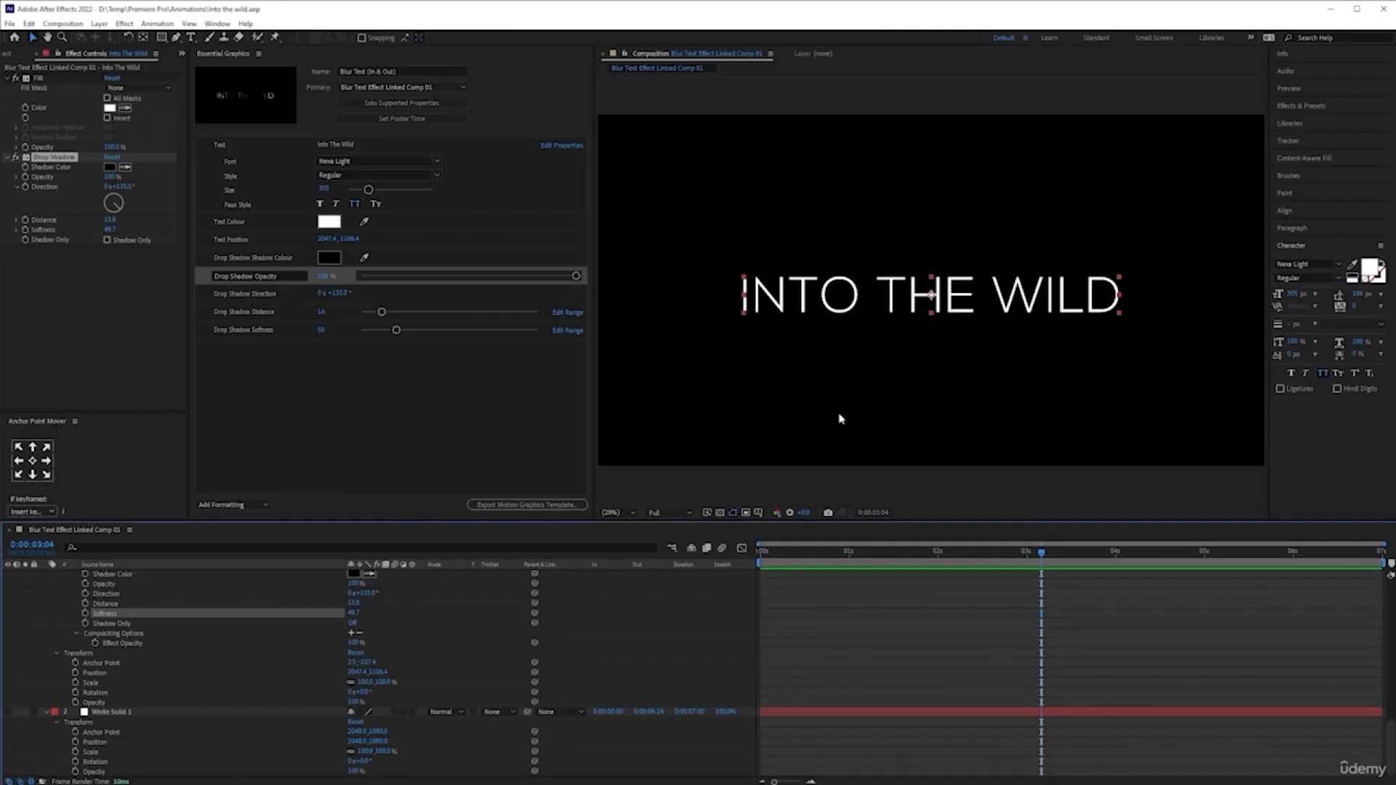
pyautogui.hotkey('ctrl', 'z')
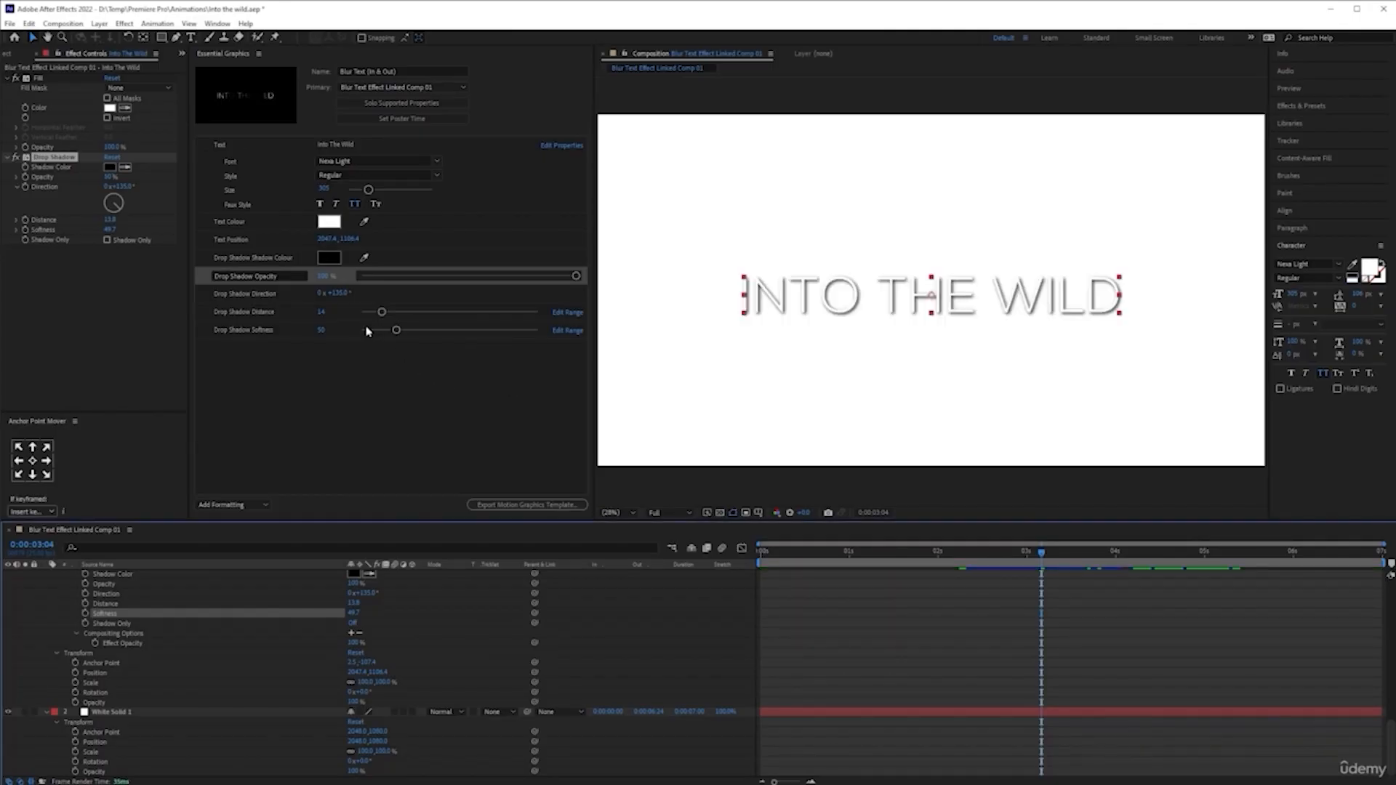
# Undo the test changes to the Drop Shadow opacity, distance and softness, back to 50%, 5 and 0
pyautogui.hotkey('ctrl', 'z')
pyautogui.hotkey('ctrl', 'z')
pyautogui.hotkey('ctrl', 'z')
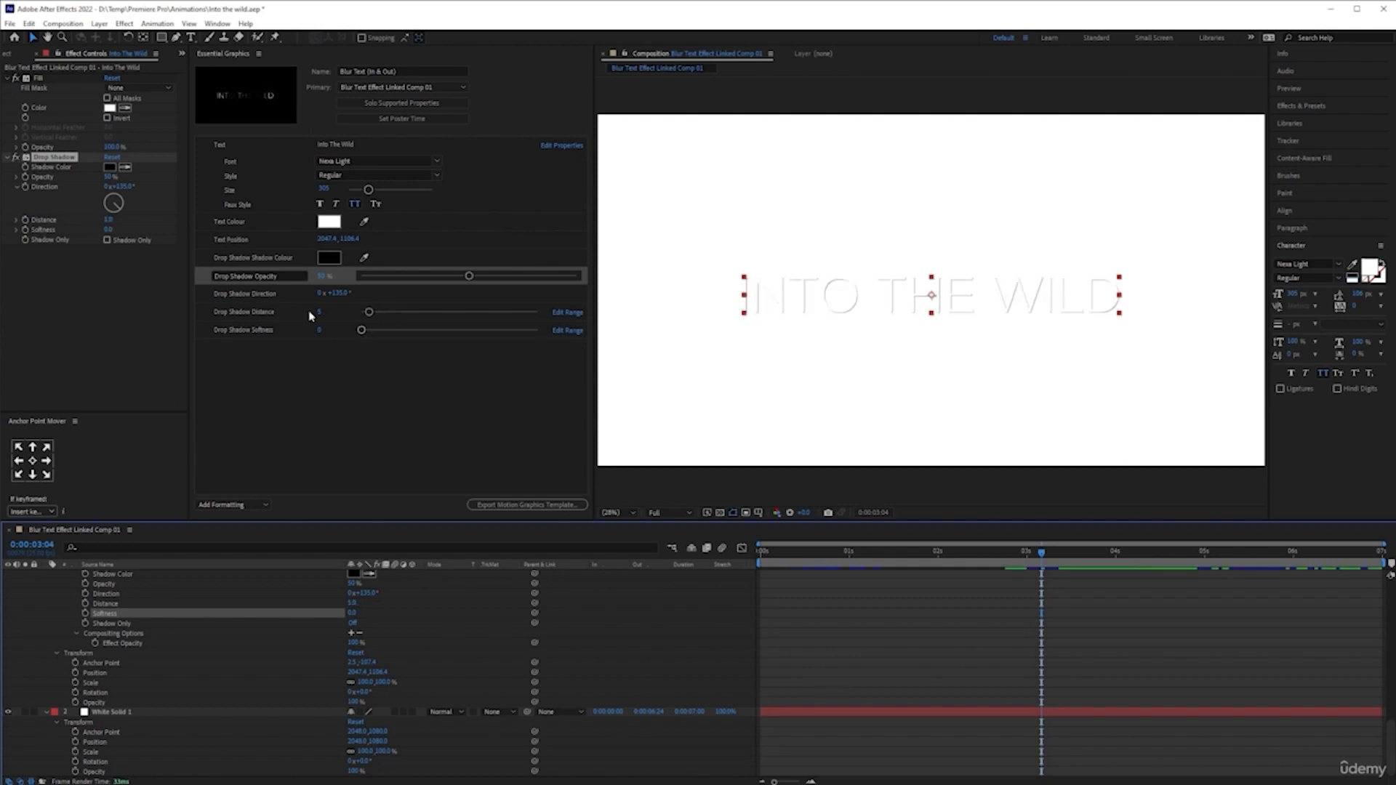
pyautogui.hotkey('ctrl', 'z')
pyautogui.hotkey('ctrl', 'shift', 'z')
pyautogui.hotkey('ctrl', 'z')
pyautogui.hotkey('ctrl', 'shift', 'z')
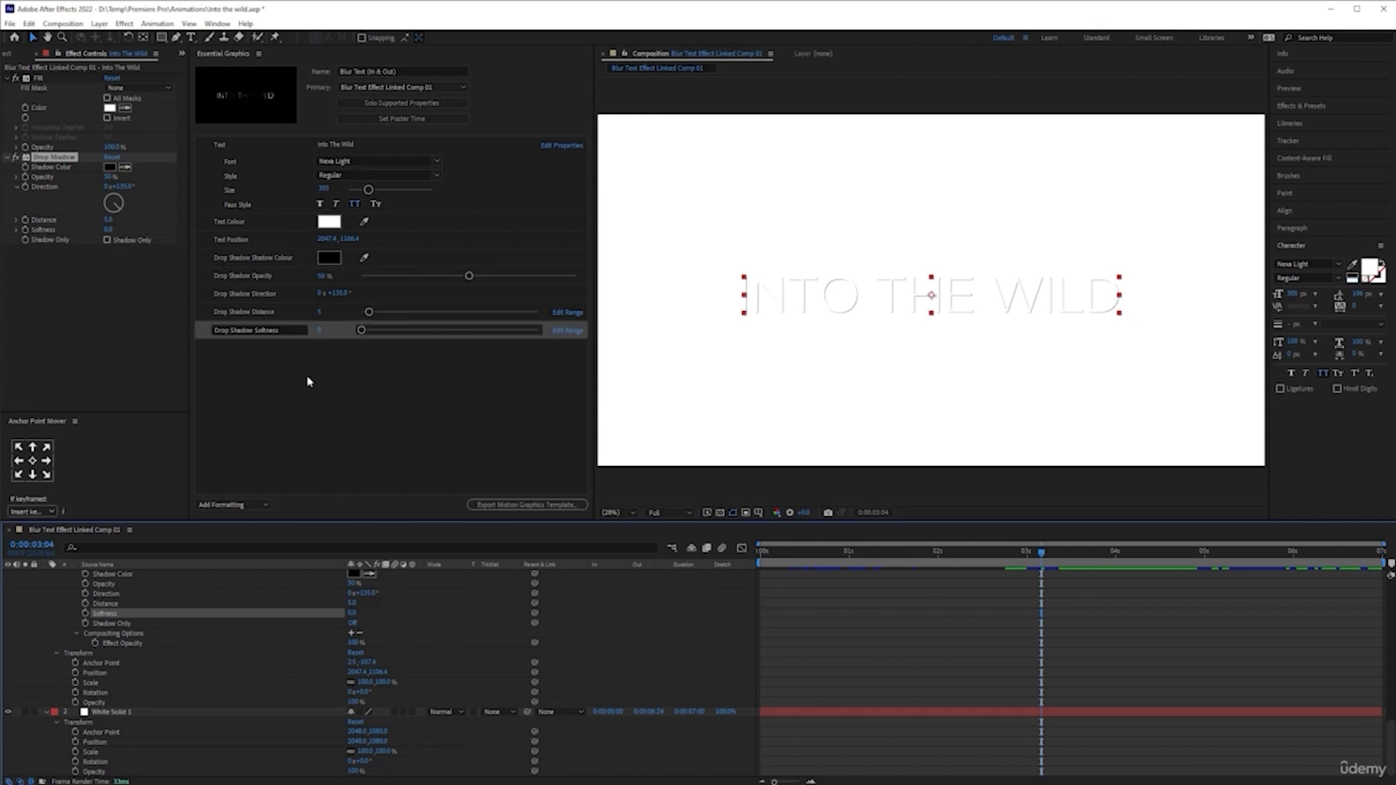
pyautogui.click(308, 380)
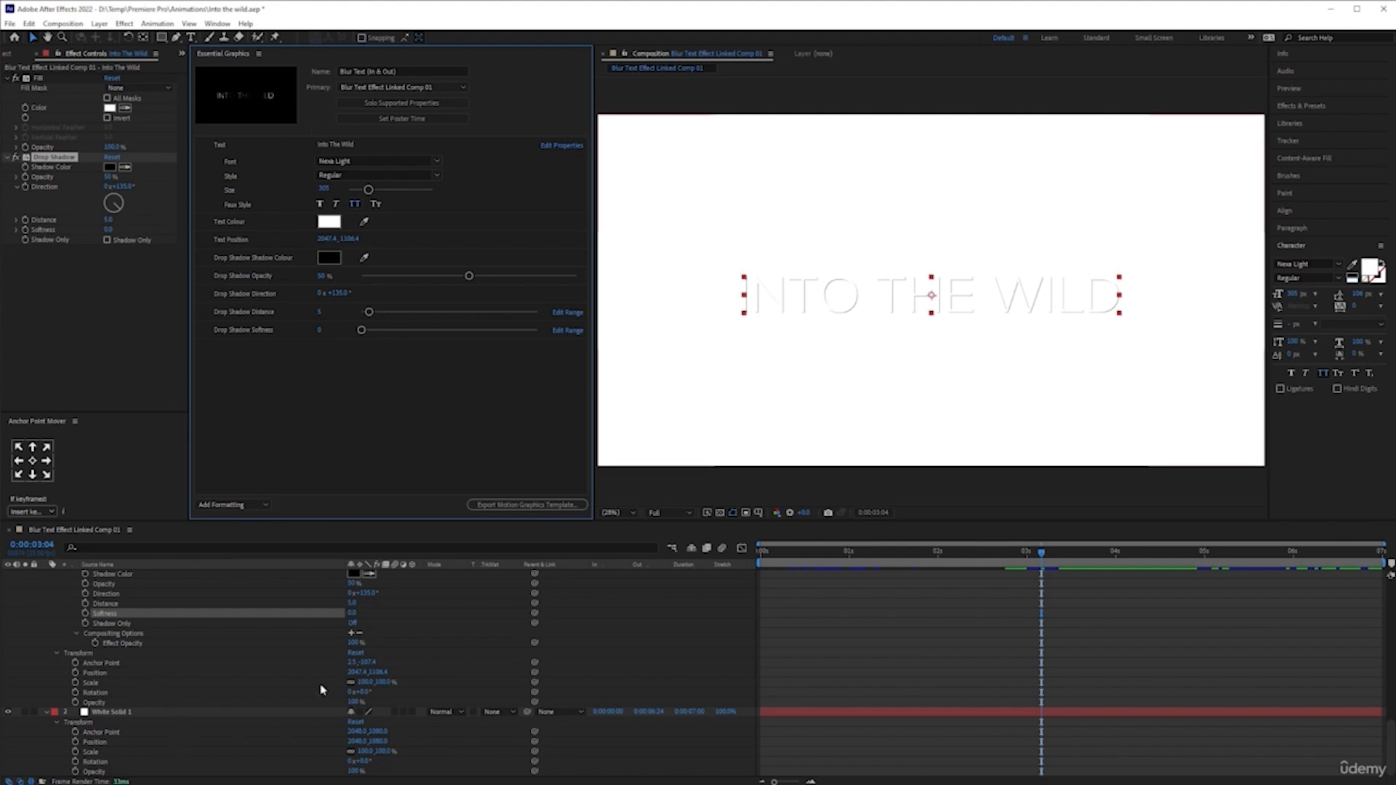
# Rename the Drop Shadow Opacity template control as "Drop Shadow Opacity (0% for Off)"
pyautogui.scroll(3, 195, 688)
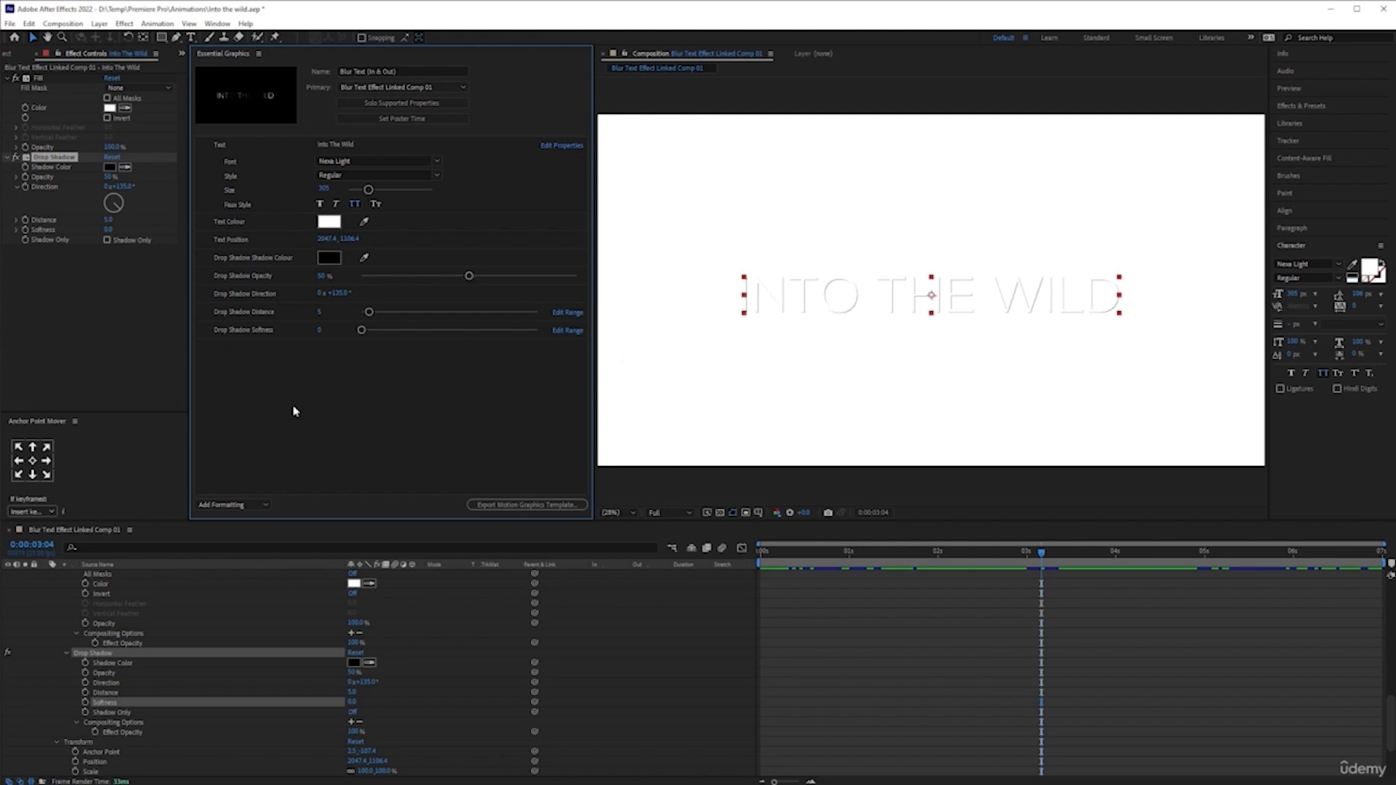
pyautogui.click(264, 274)
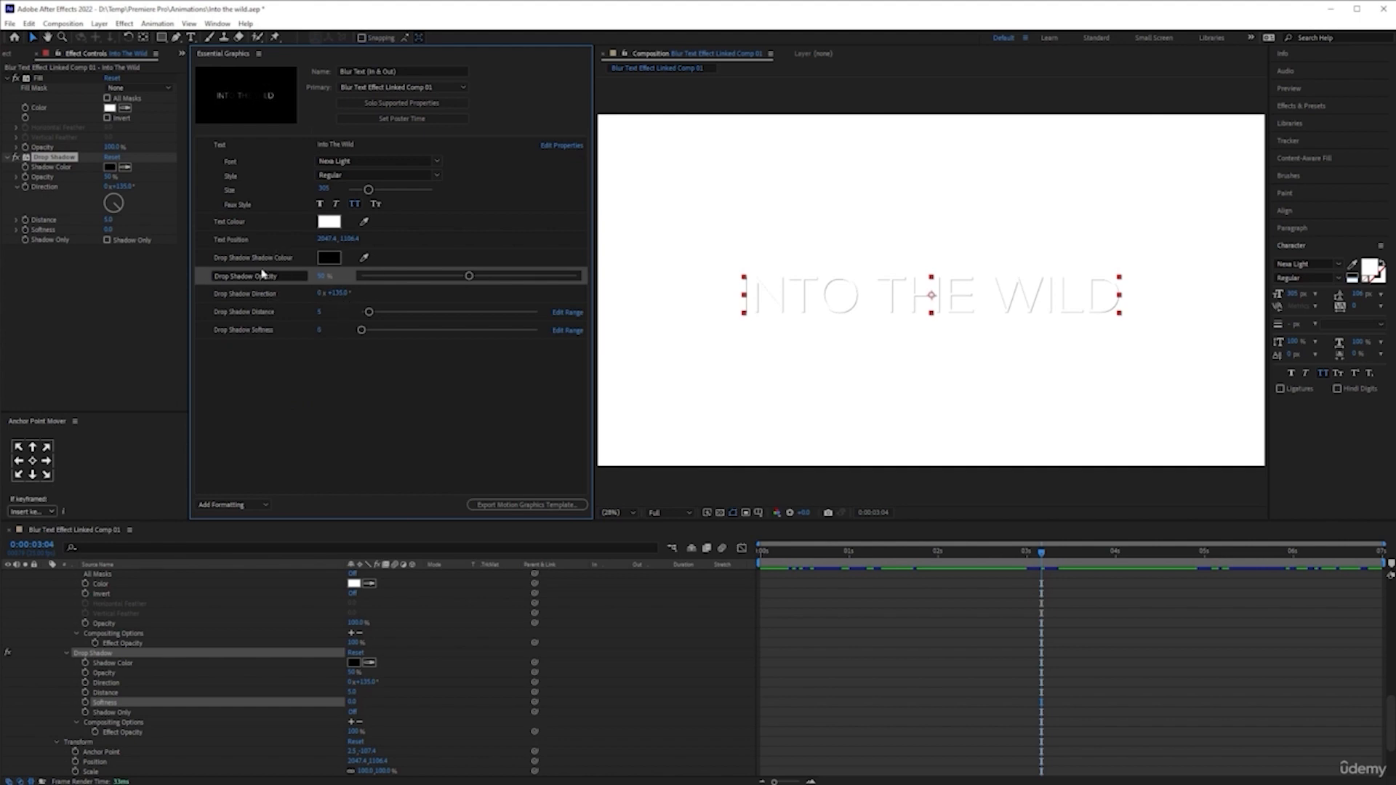
pyautogui.rightClick(294, 274)
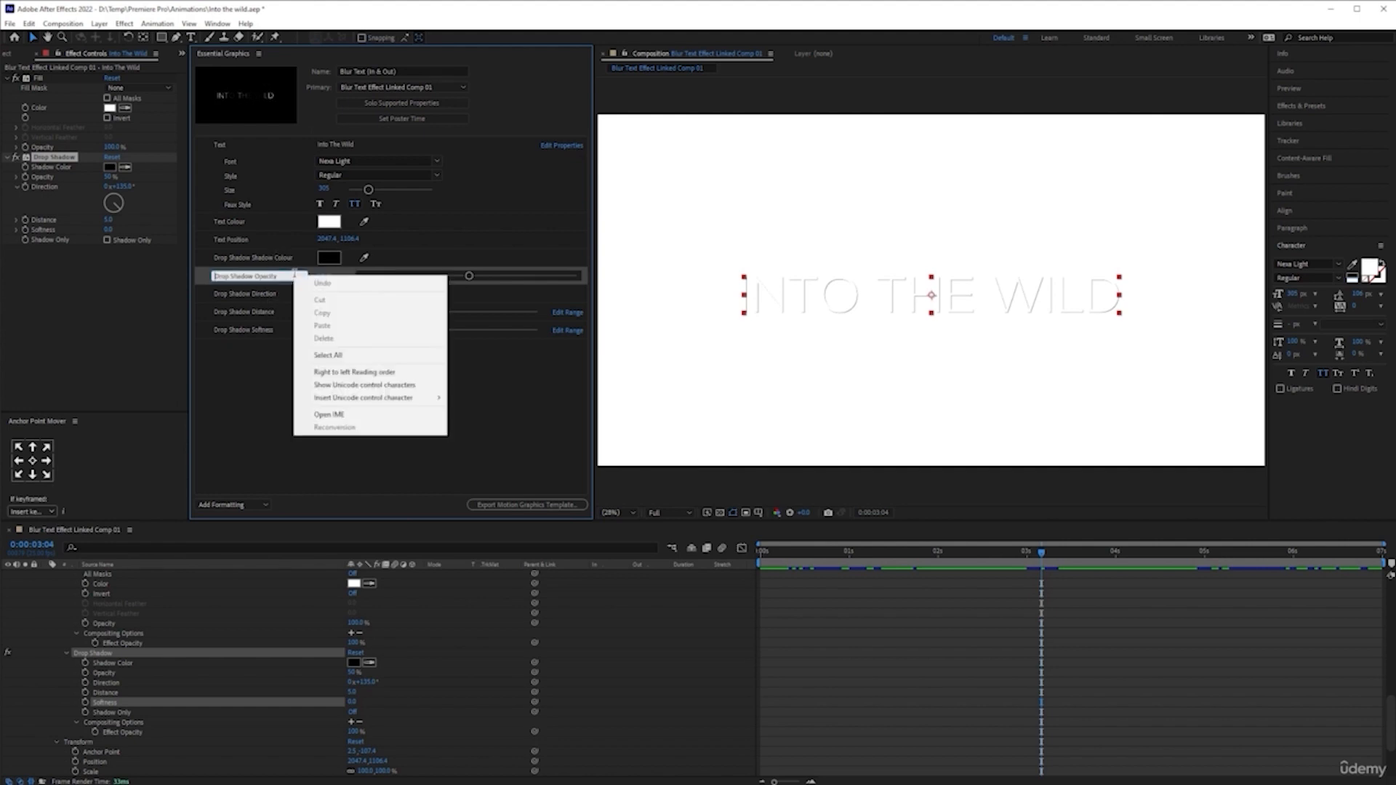
pyautogui.click(288, 283)
pyautogui.click(286, 281)
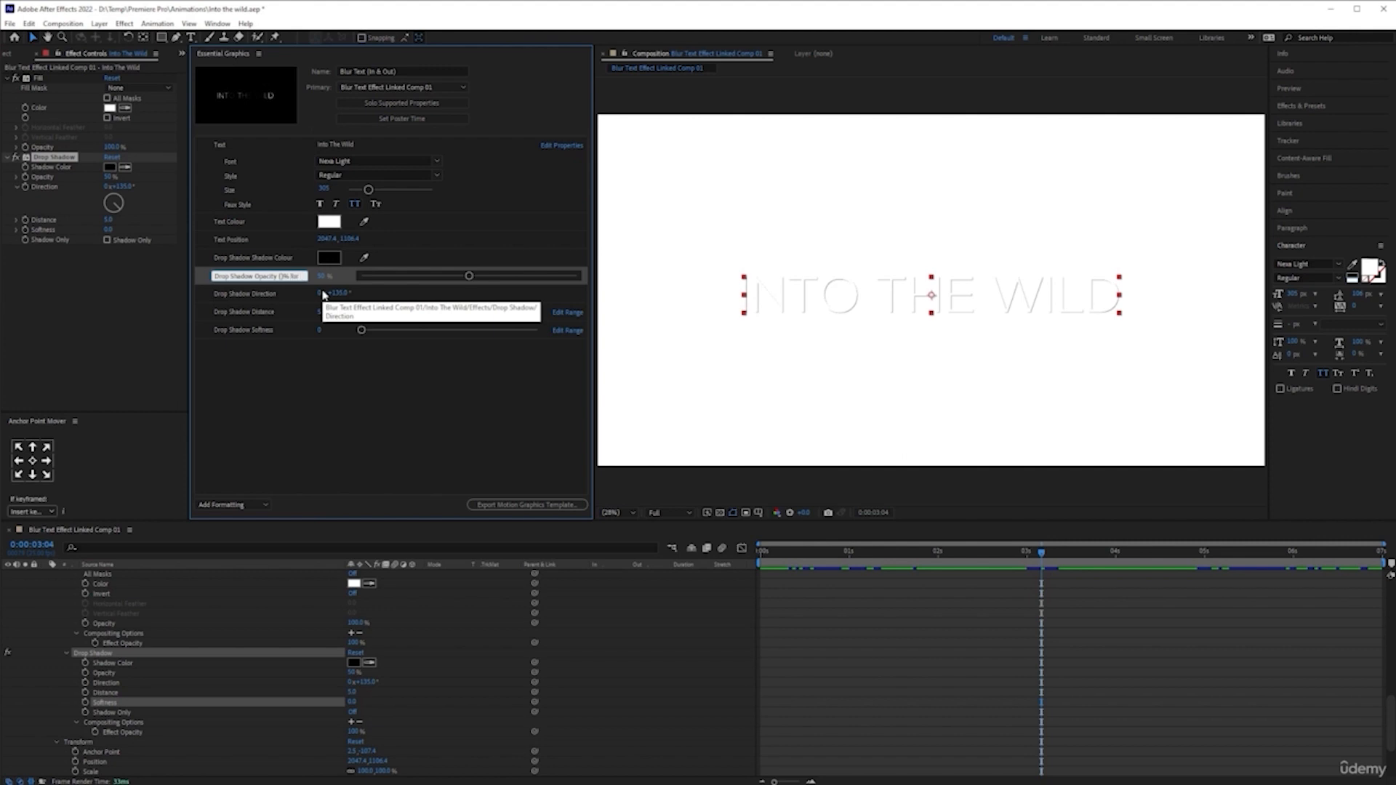
pyautogui.write('ff)')
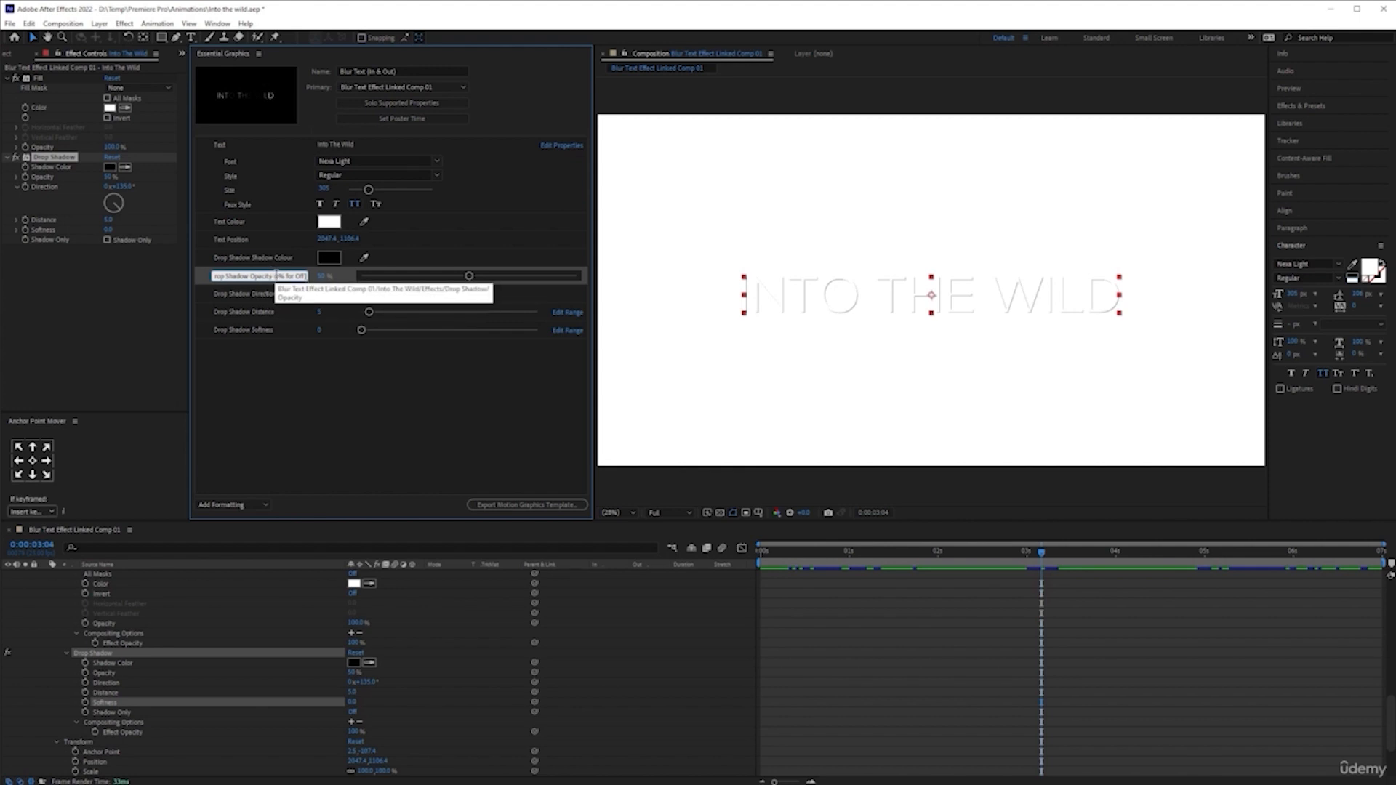
pyautogui.press('BackSpace')
pyautogui.write('0')
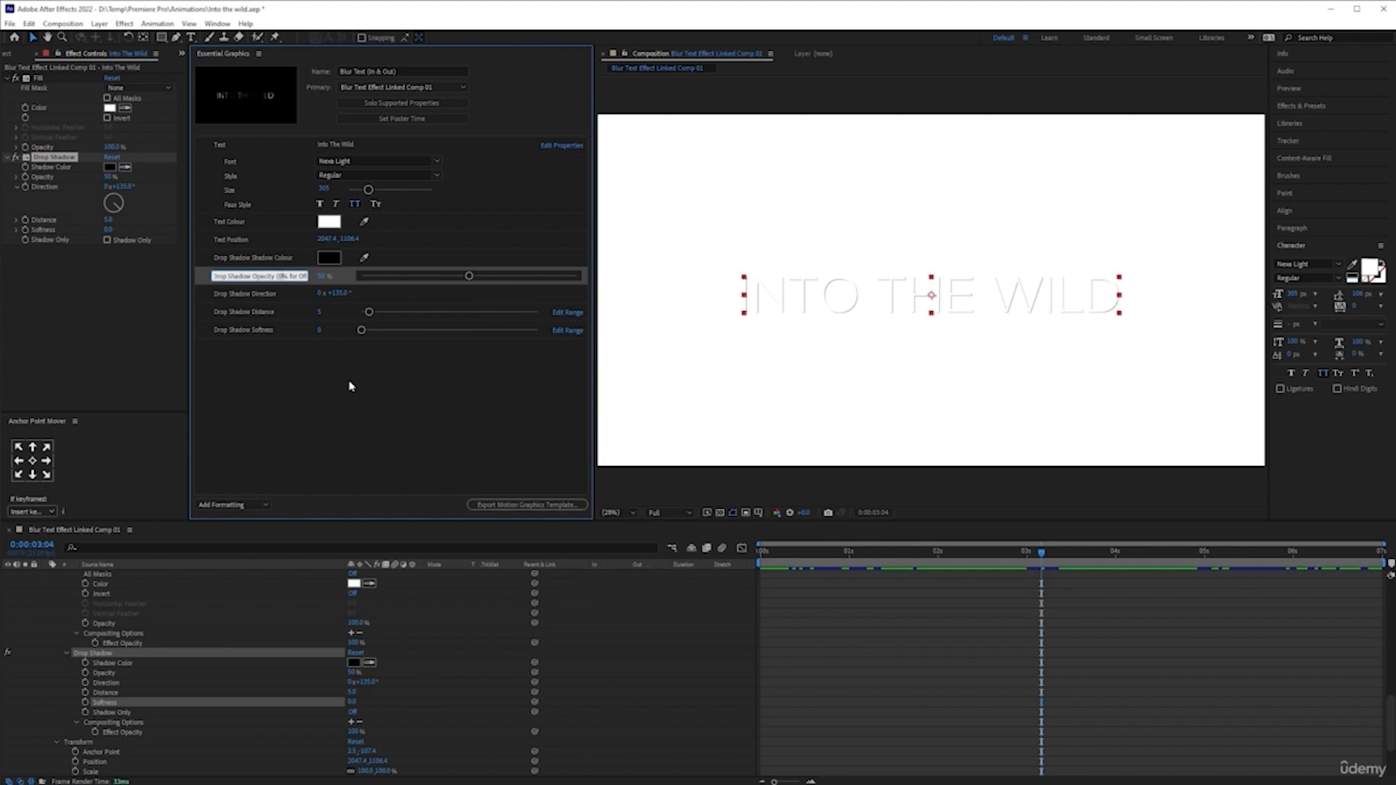
pyautogui.press('Return')
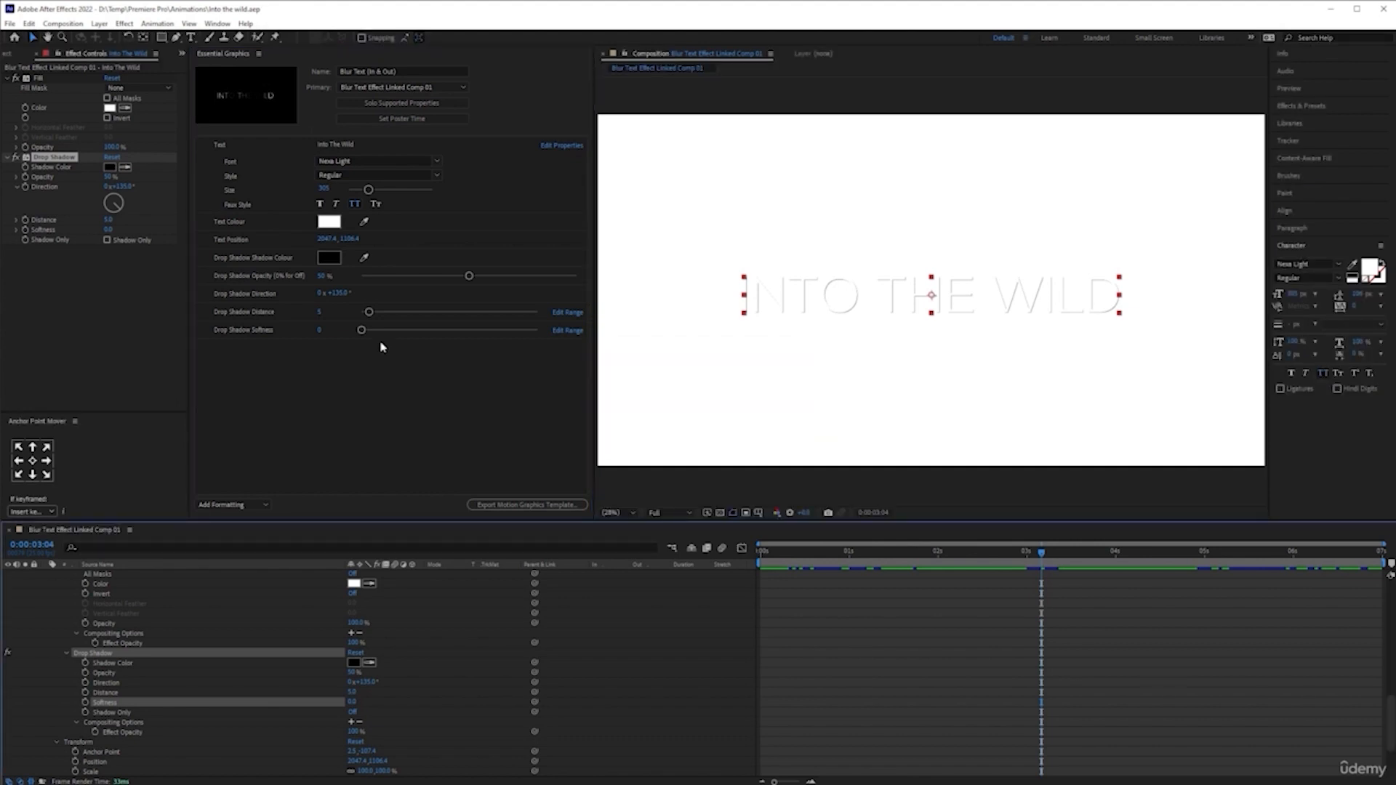
# Try adding Animator 1's keyframed Random Seed property to the template controls, and remove it from the list again
pyautogui.scroll(-3, 218, 679)
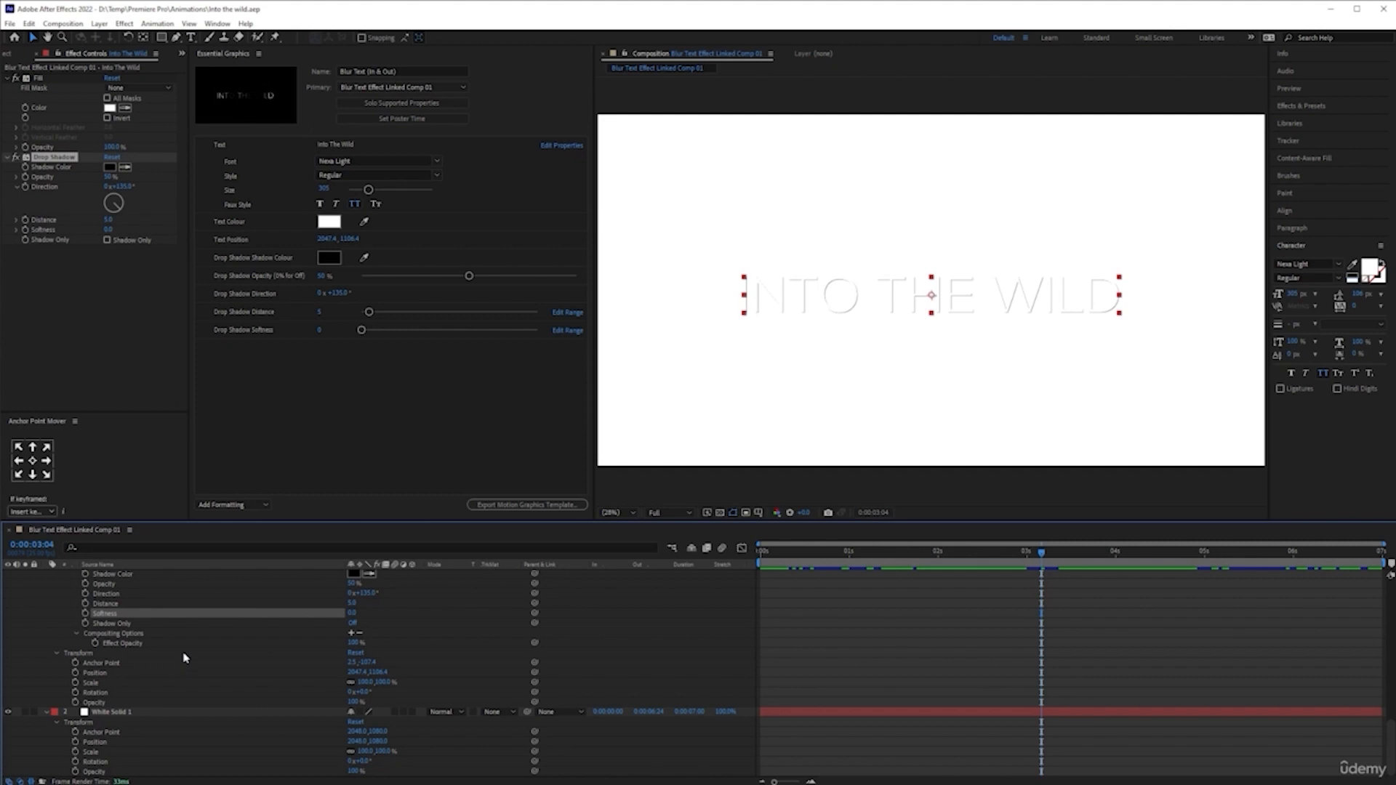
pyautogui.scroll(6, 184, 658)
pyautogui.scroll(3, 218, 658)
pyautogui.scroll(-3, 166, 678)
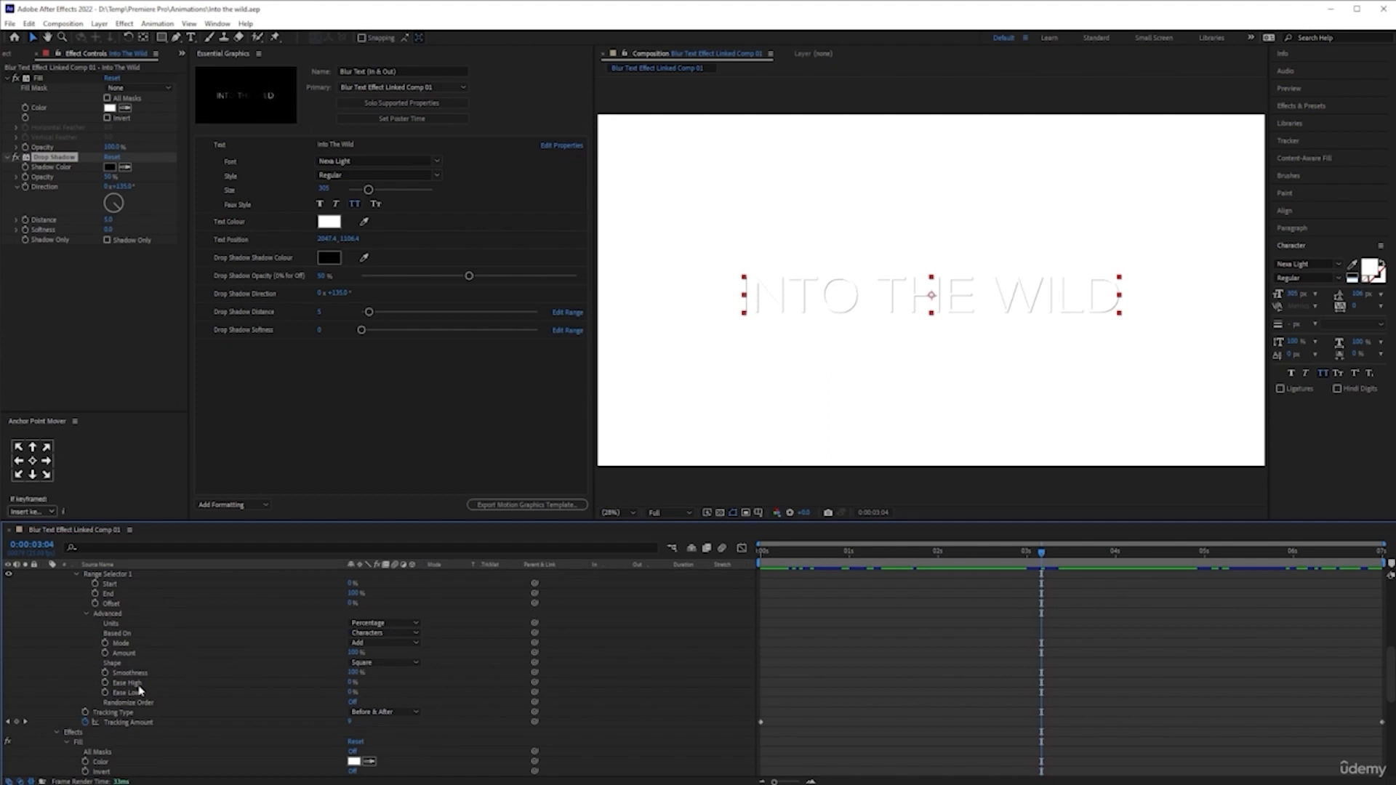
pyautogui.scroll(3, 208, 694)
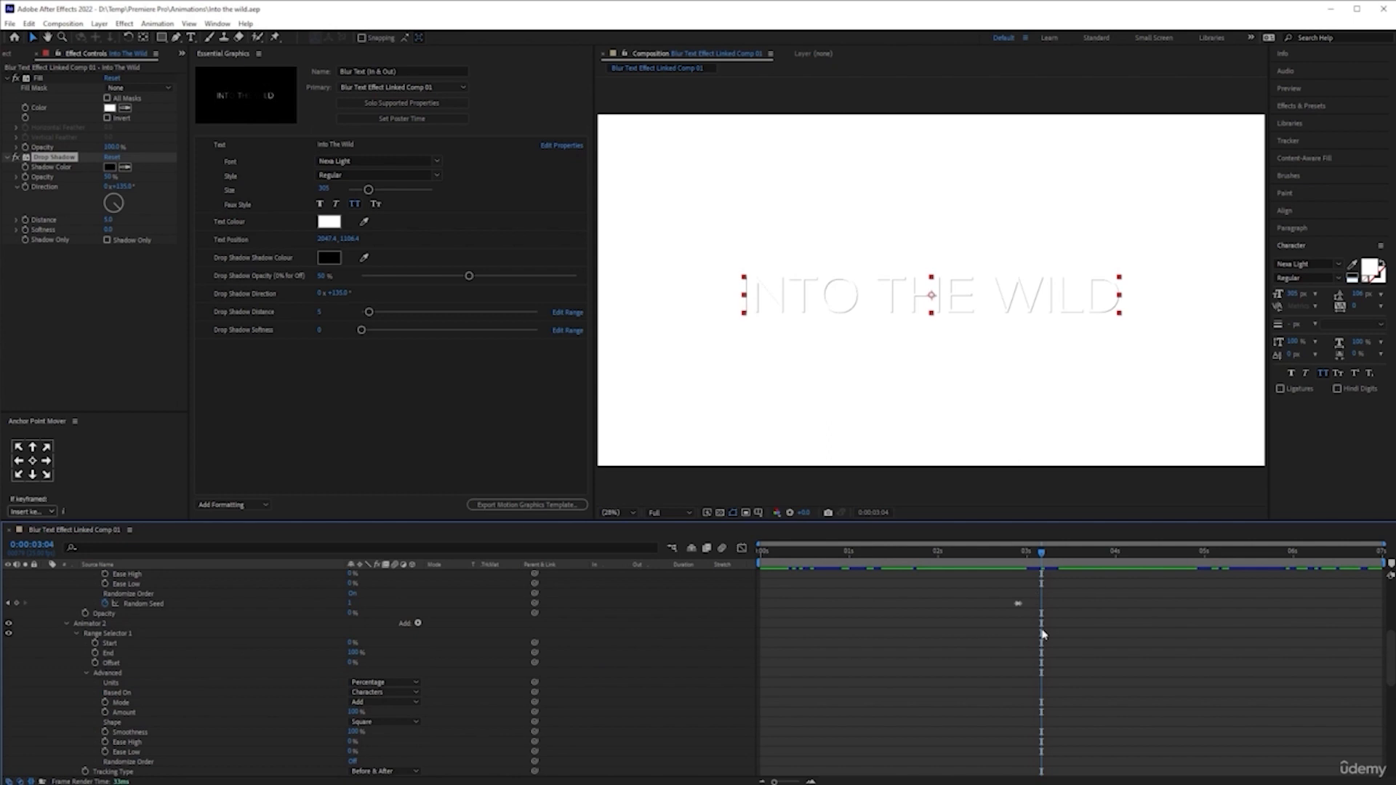
pyautogui.moveTo(1043, 554)
pyautogui.mouseDown()
pyautogui.moveTo(1221, 551)
pyautogui.moveTo(1048, 553)
pyautogui.mouseUp()
pyautogui.scroll(2, 227, 675)
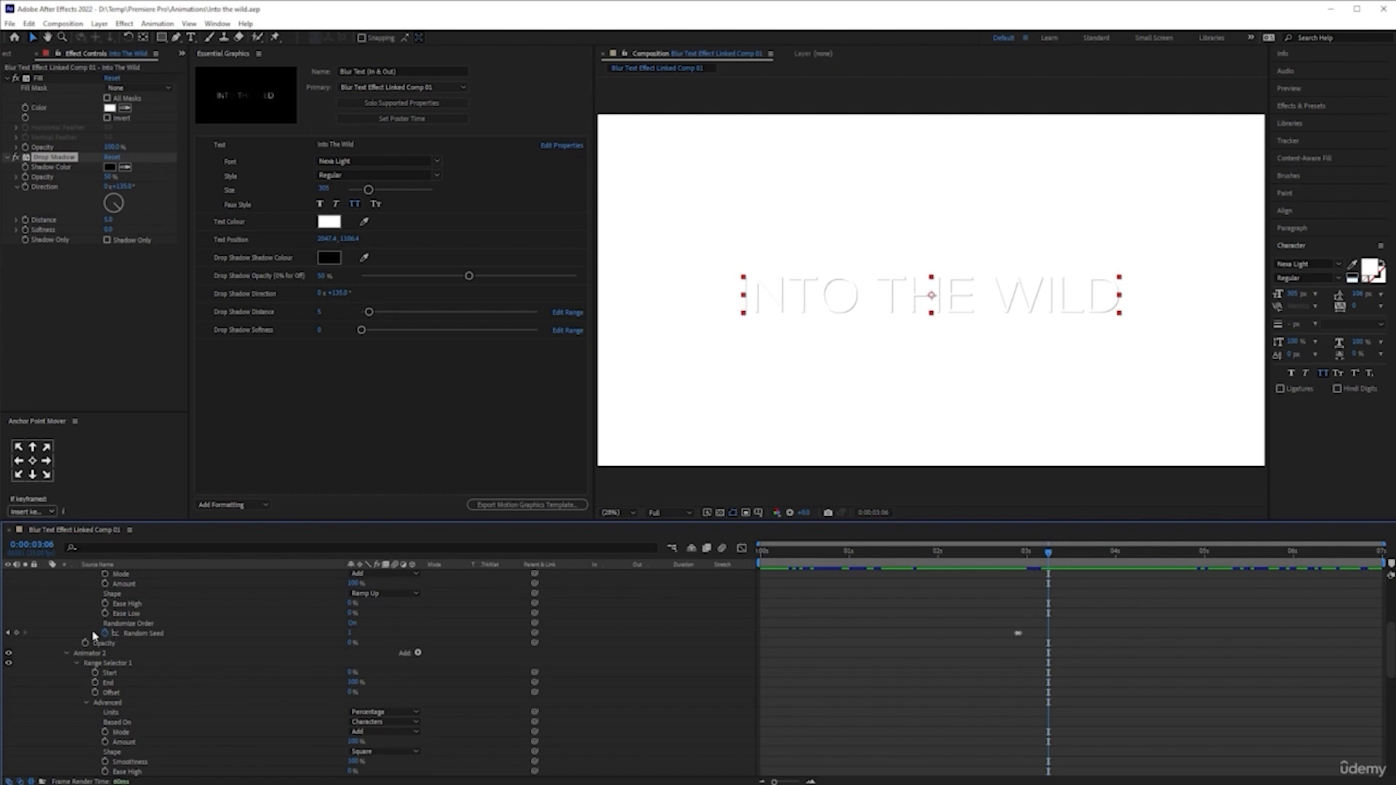
pyautogui.moveTo(159, 636); pyautogui.dragTo(330, 478)
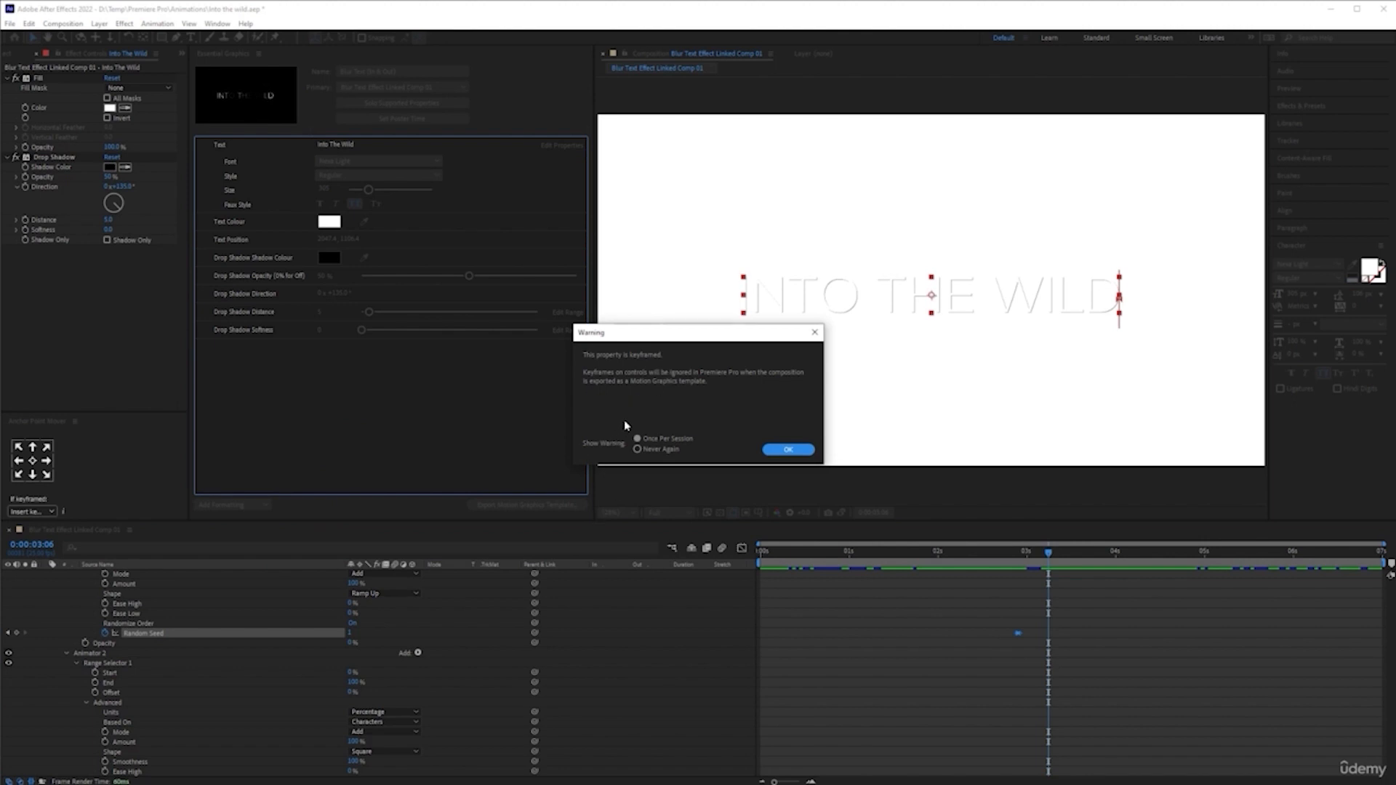
pyautogui.click(791, 450)
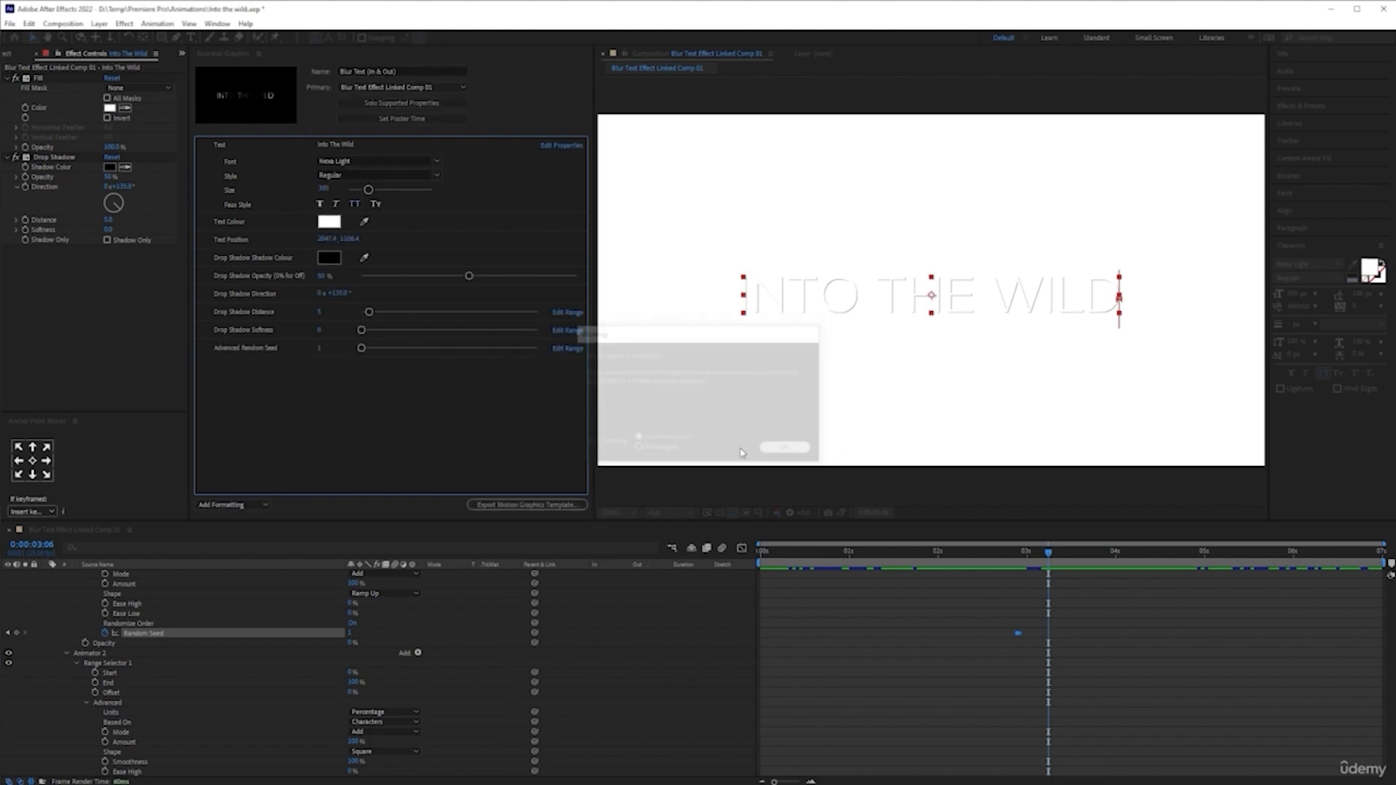
pyautogui.press('Delete')
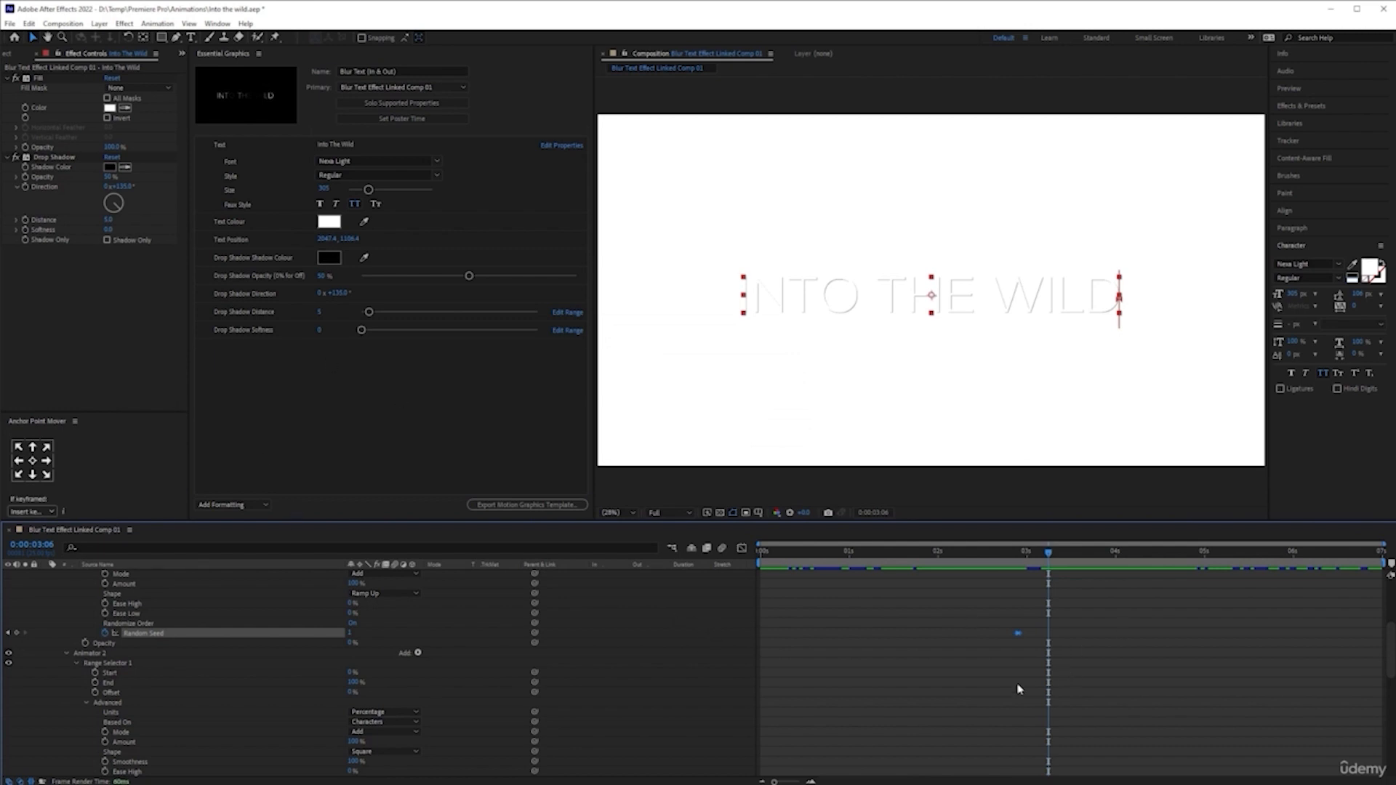
# Hide the White Solid 1 layer, collapse Animator 1's Advanced settings and save the project
pyautogui.scroll(3, 480, 677)
pyautogui.scroll(1, 484, 680)
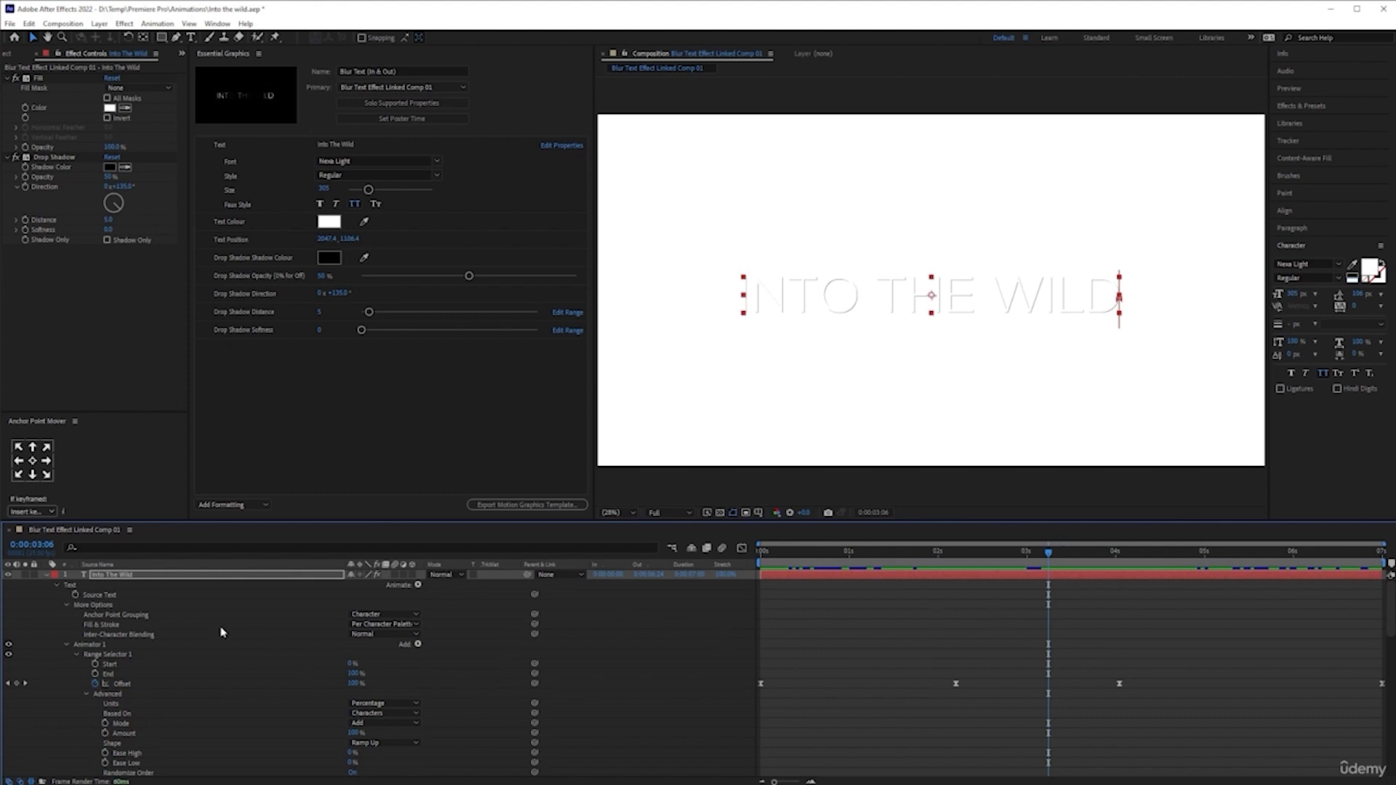
pyautogui.scroll(-3, 210, 712)
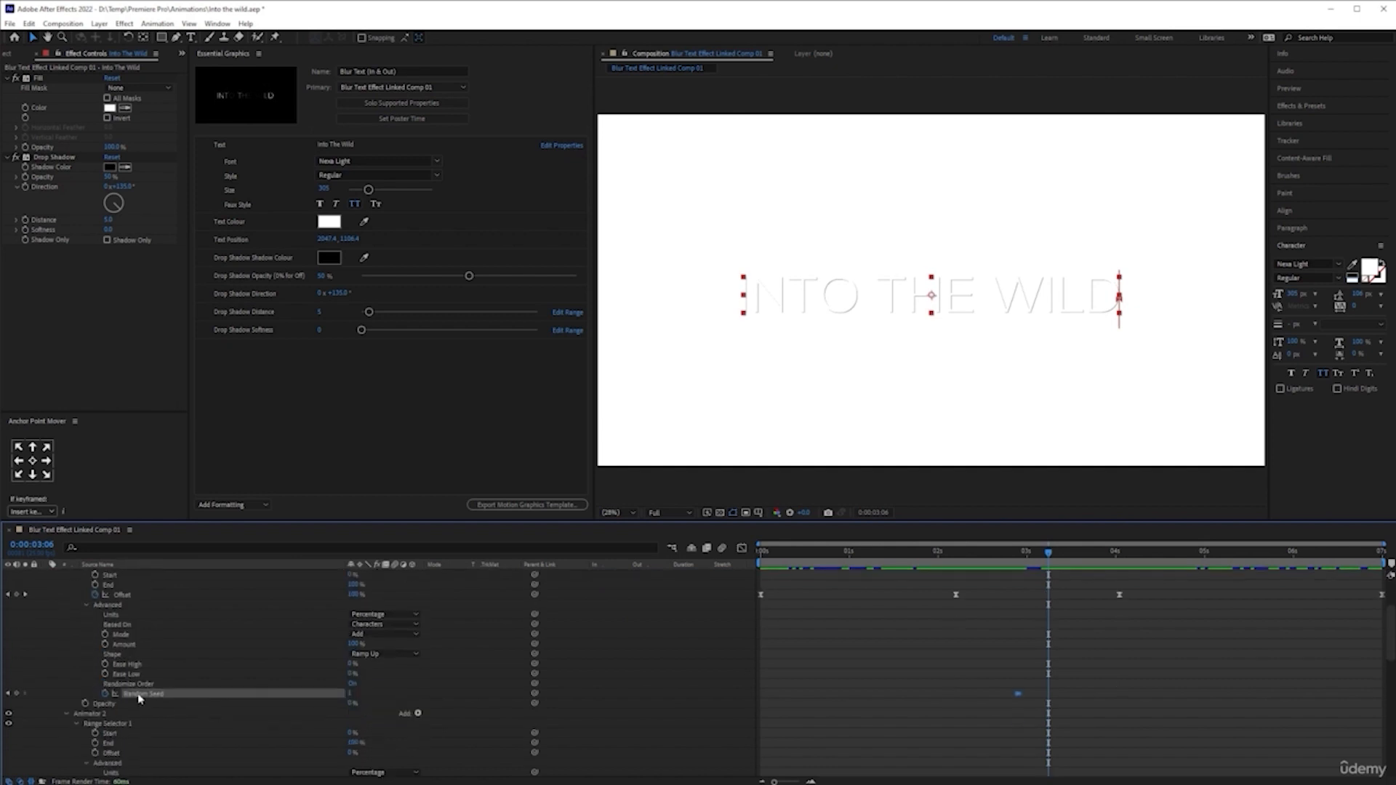
pyautogui.scroll(-10, 215, 610)
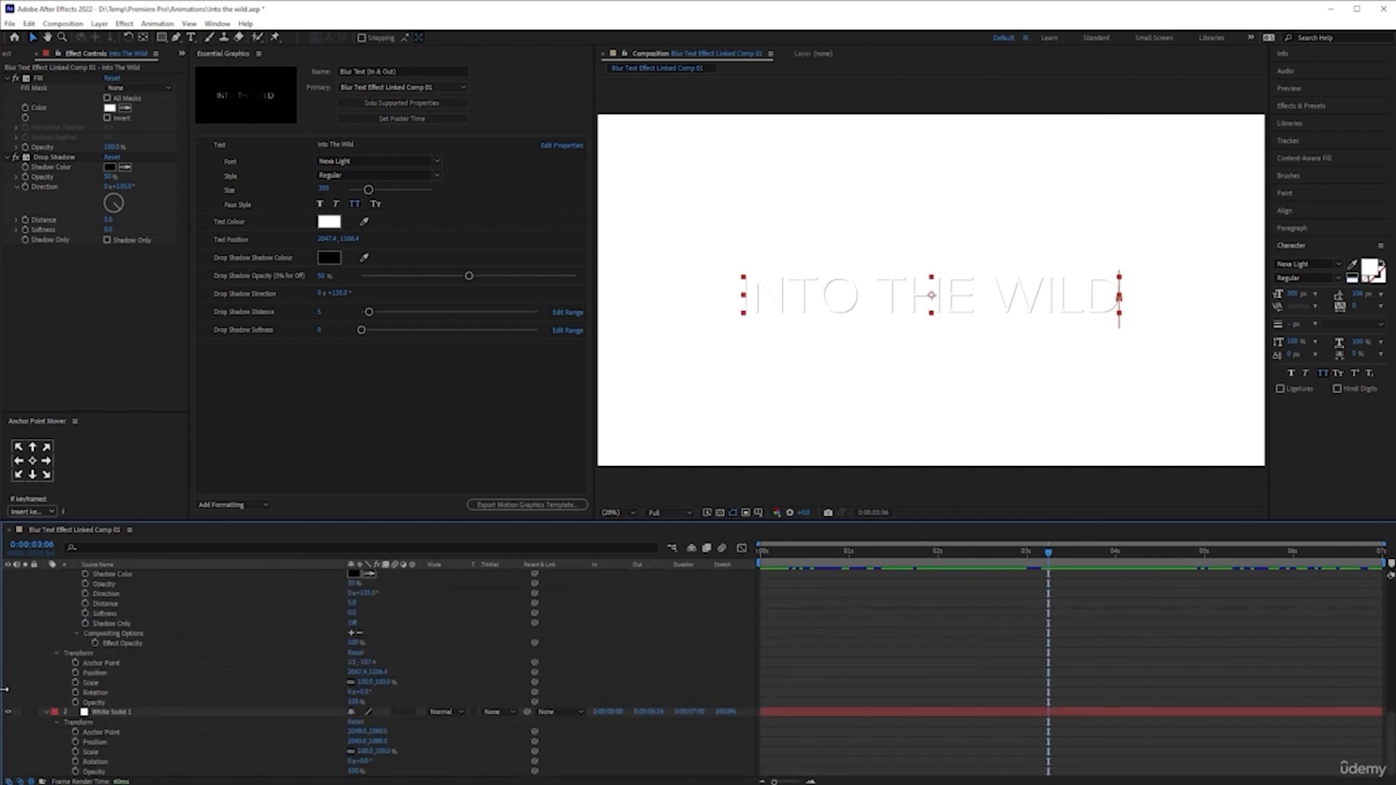
pyautogui.click(9, 714)
pyautogui.scroll(15, 312, 654)
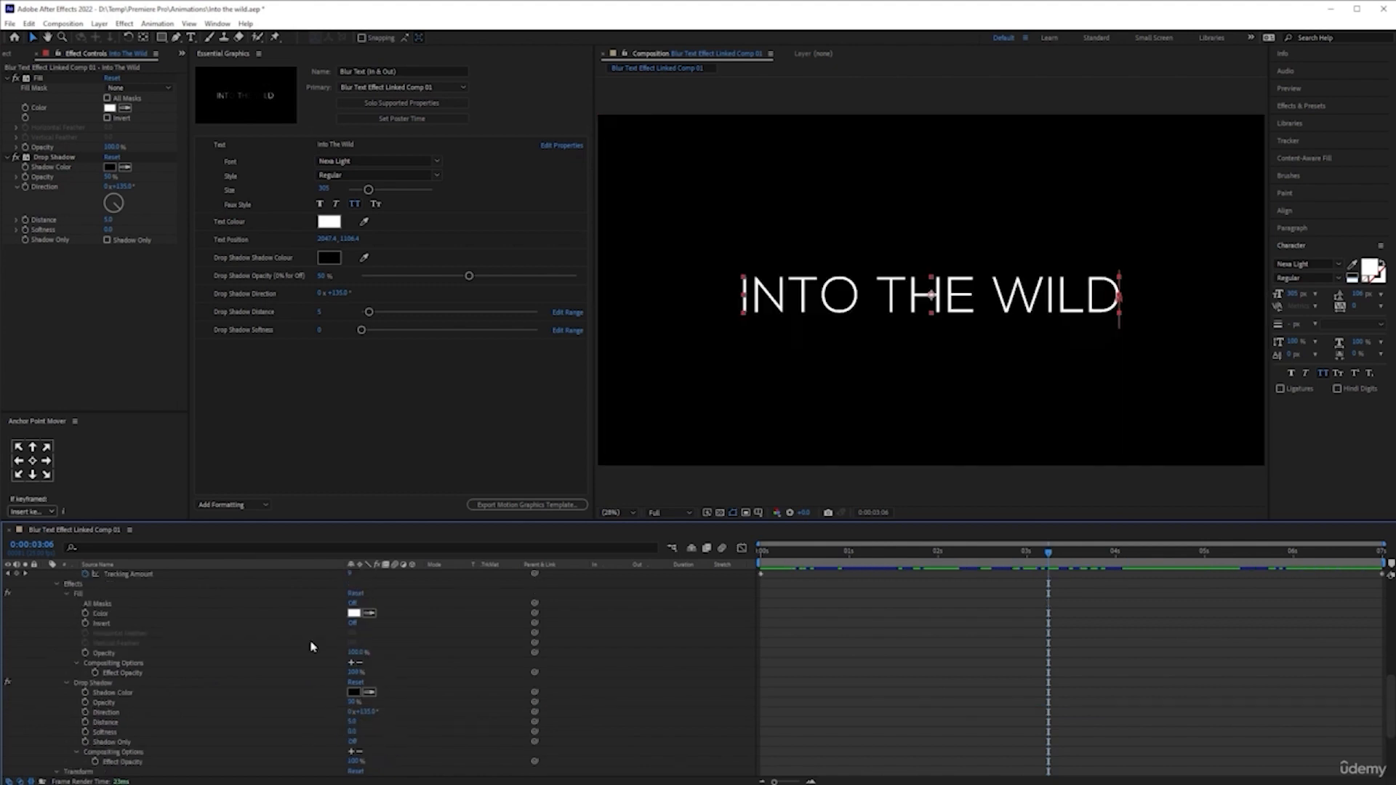
pyautogui.hotkey('ctrl', 's')
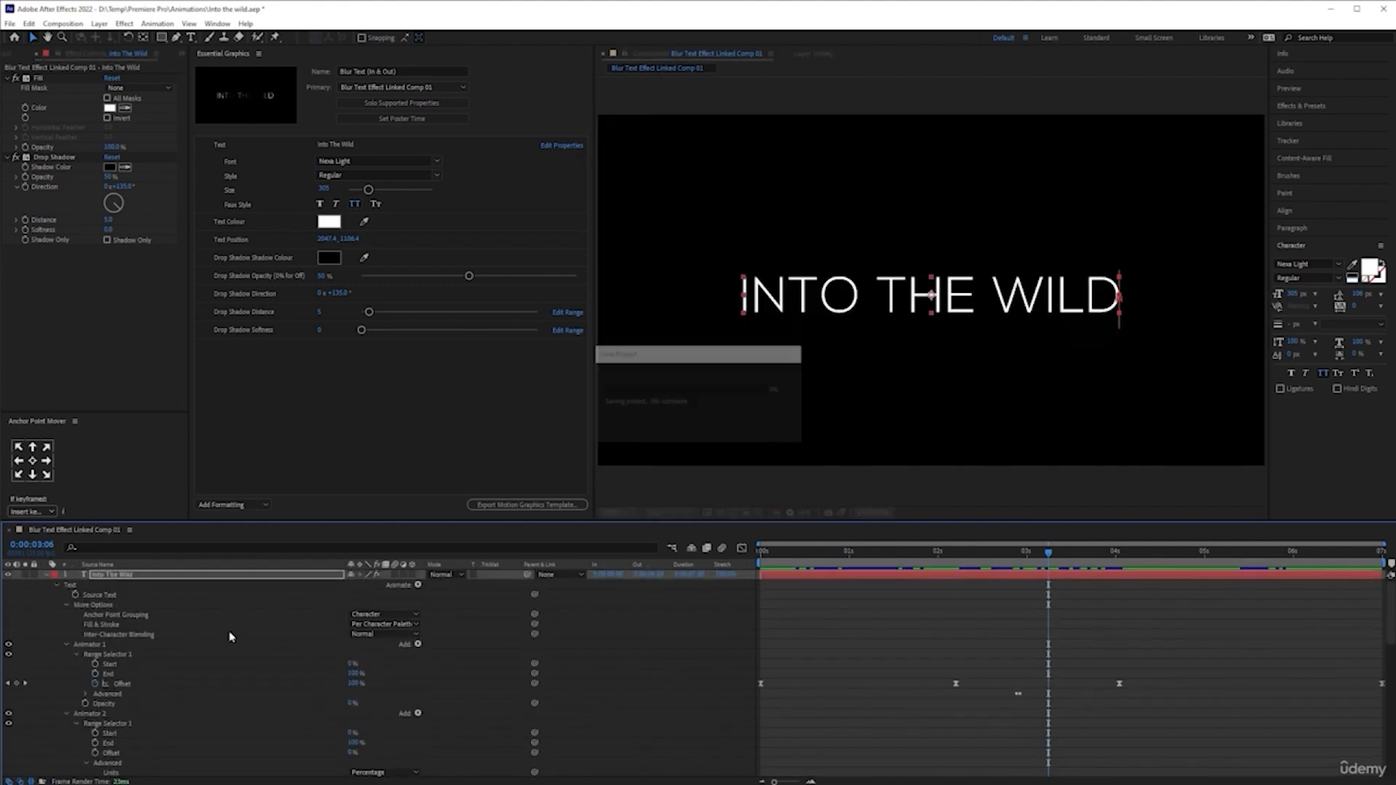
# Check the title in Premiere Pro, return to After Effects and delete the White Solid 1 layer
pyautogui.hotkey('alt', 'Tab')
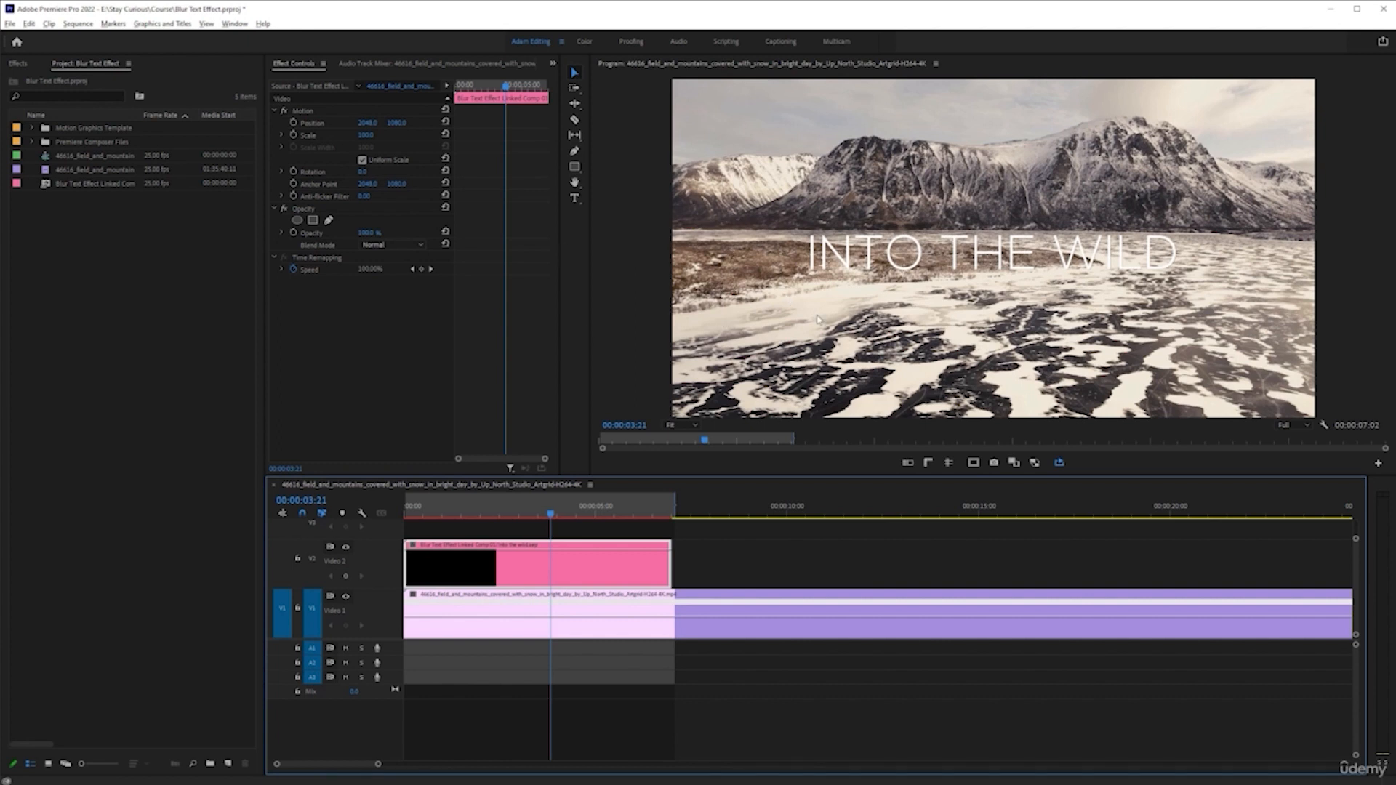
pyautogui.hotkey('alt', 'Tab')
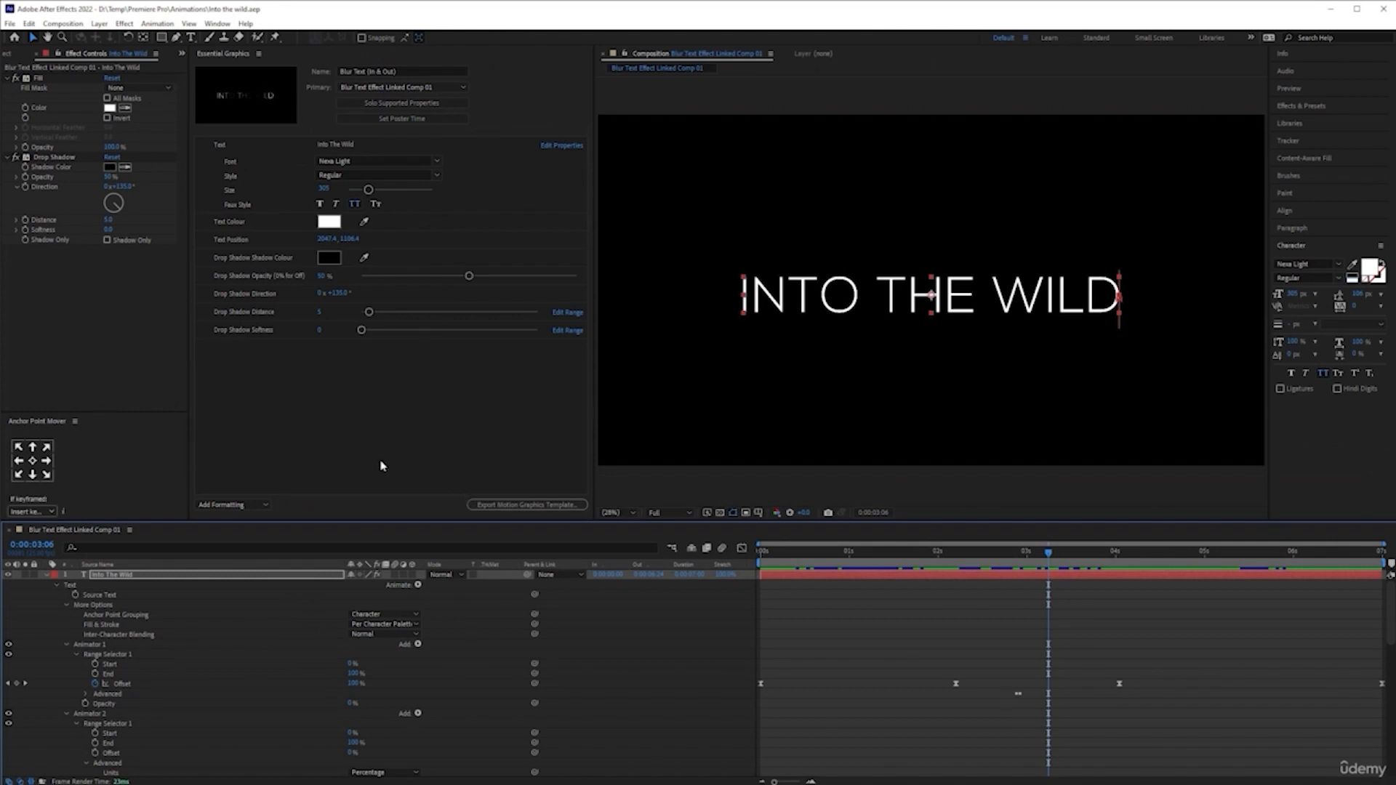
pyautogui.click(46, 575)
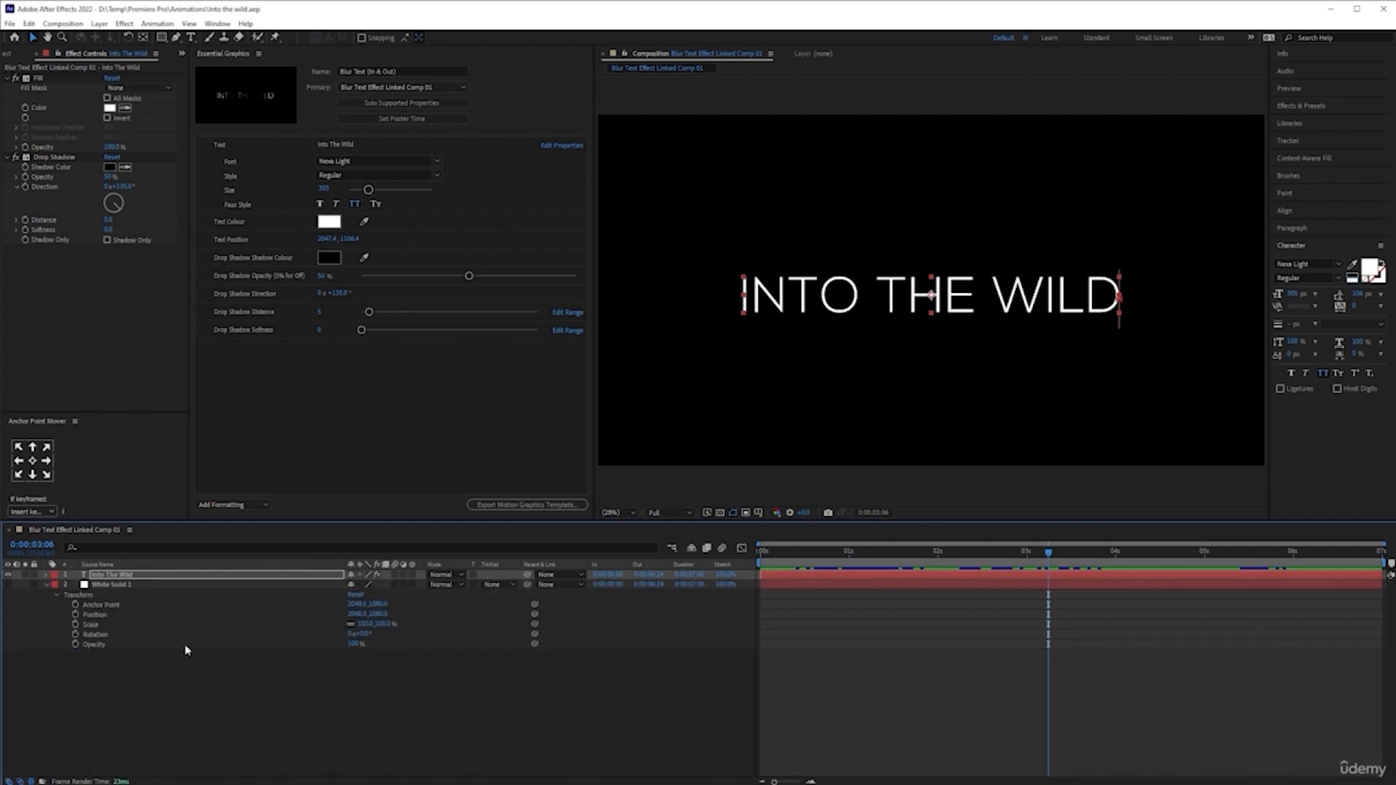
pyautogui.click(351, 705)
pyautogui.click(185, 590)
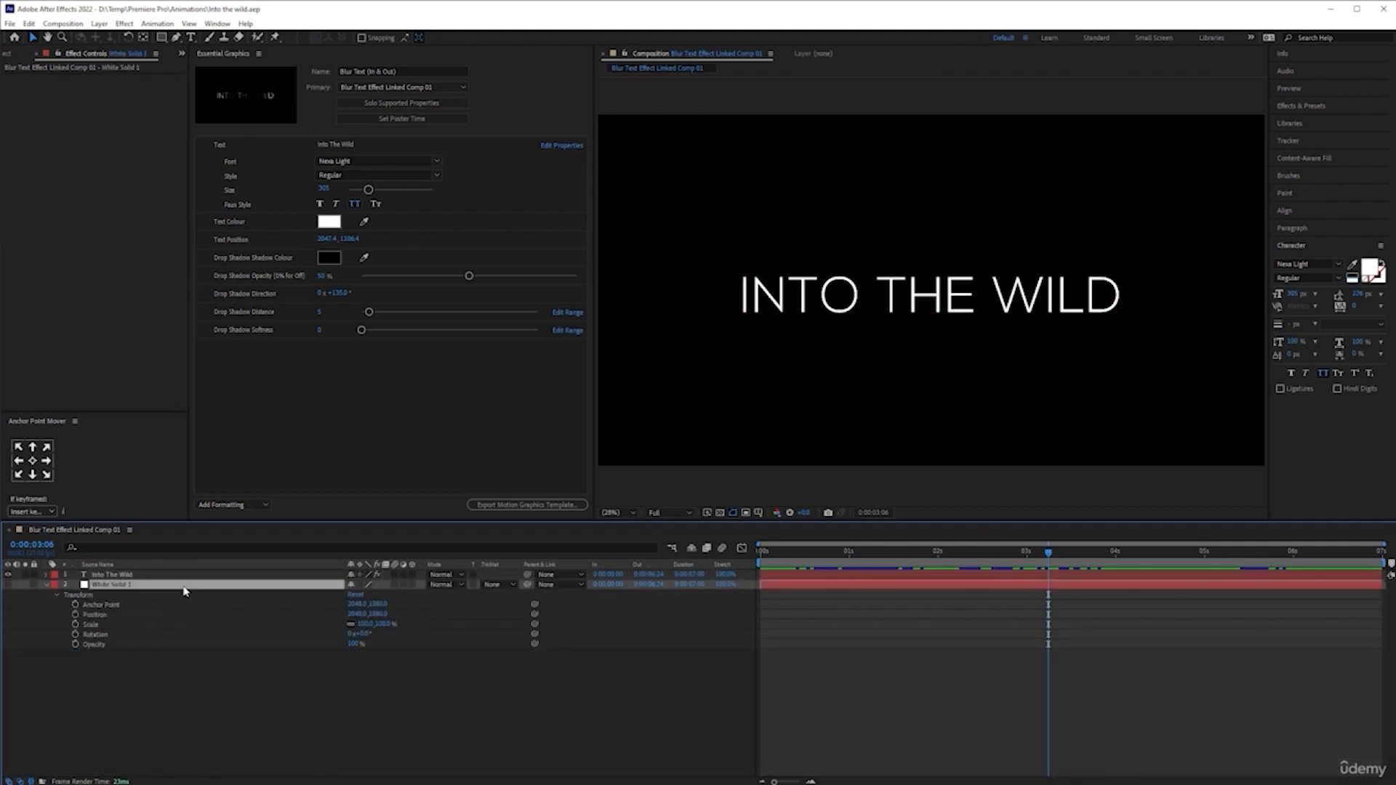
pyautogui.press('Delete')
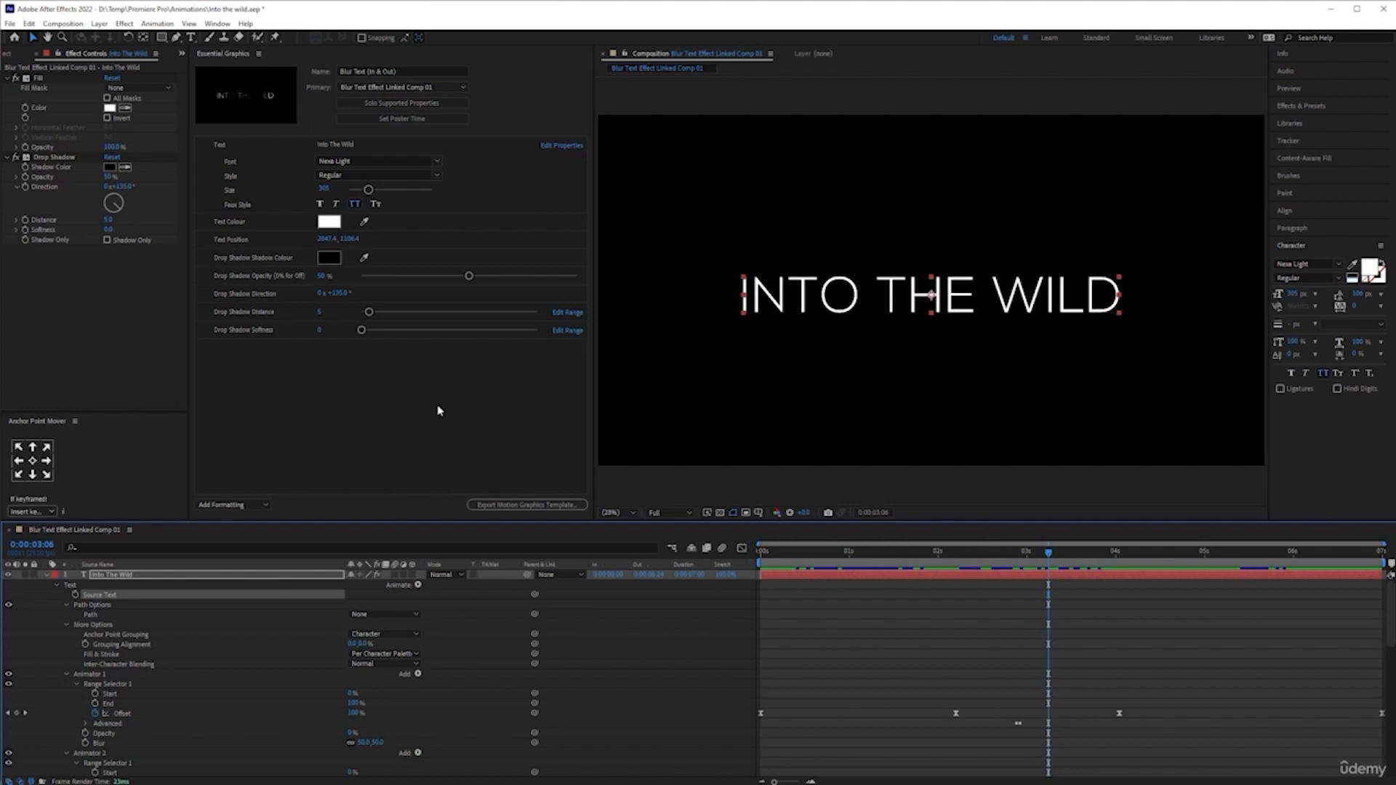
# Save the project and open the Motion Graphics template export settings
pyautogui.hotkey('ctrl', 's')
pyautogui.click(506, 511)
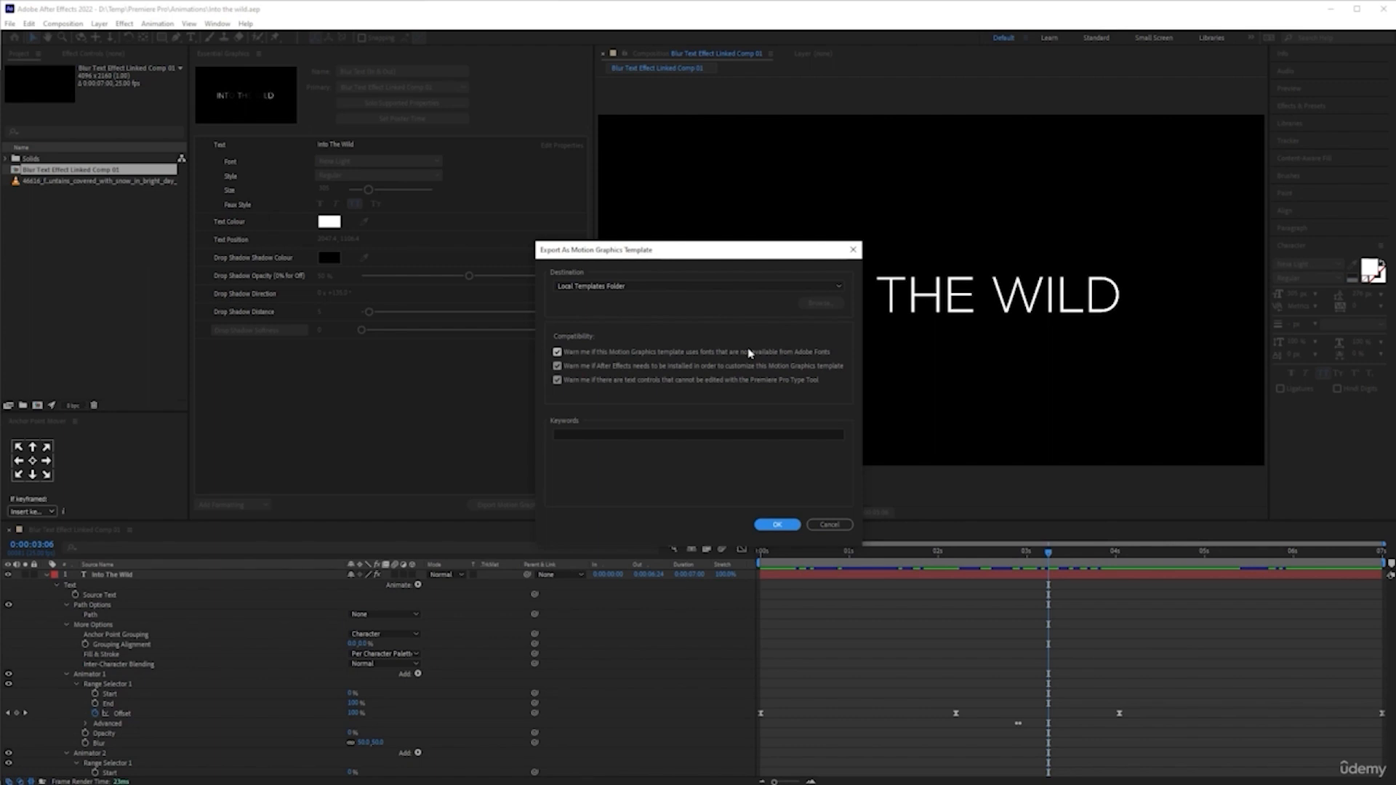
# Switch to Premiere Pro, show the Essential Graphics template browser and widen it to three columns of thumbnails
pyautogui.click(291, 784)
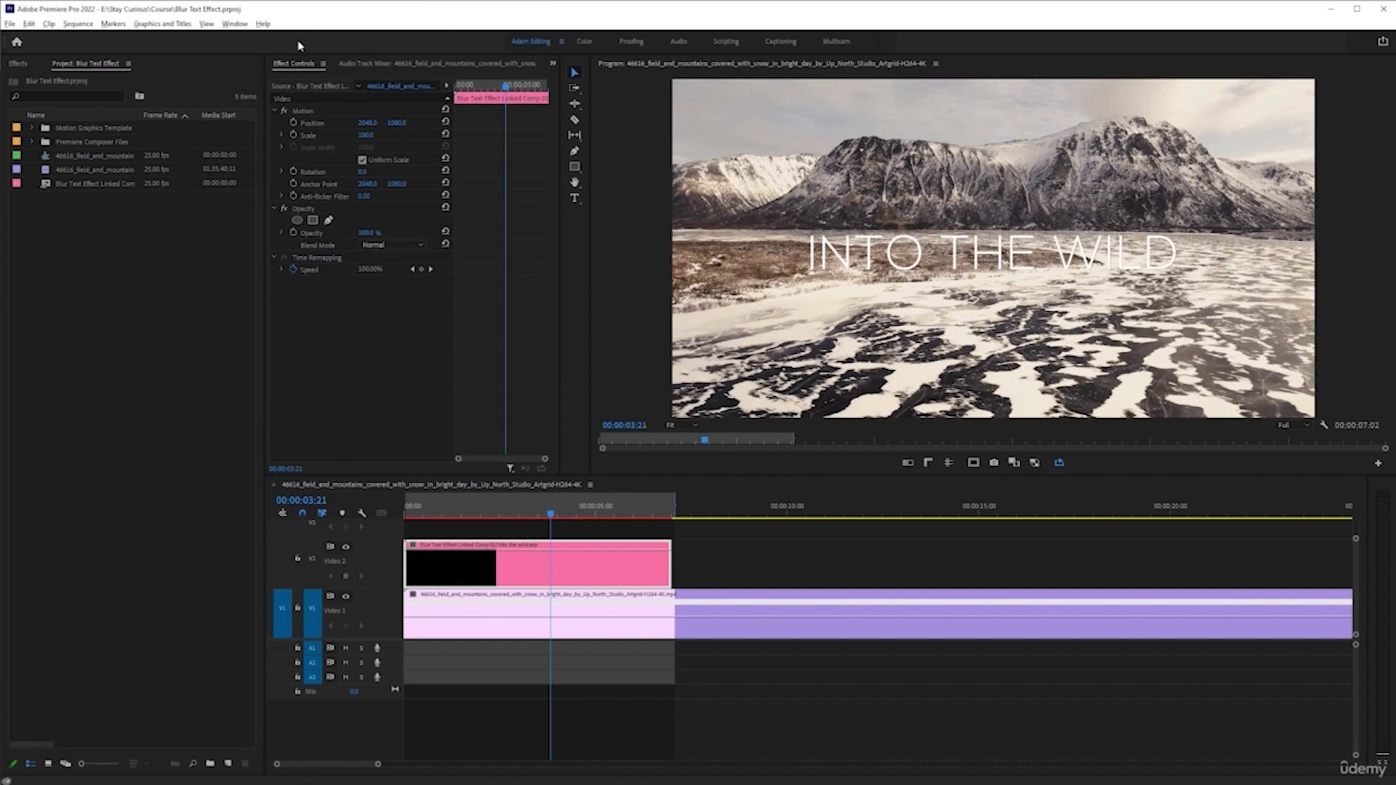
pyautogui.click(235, 26)
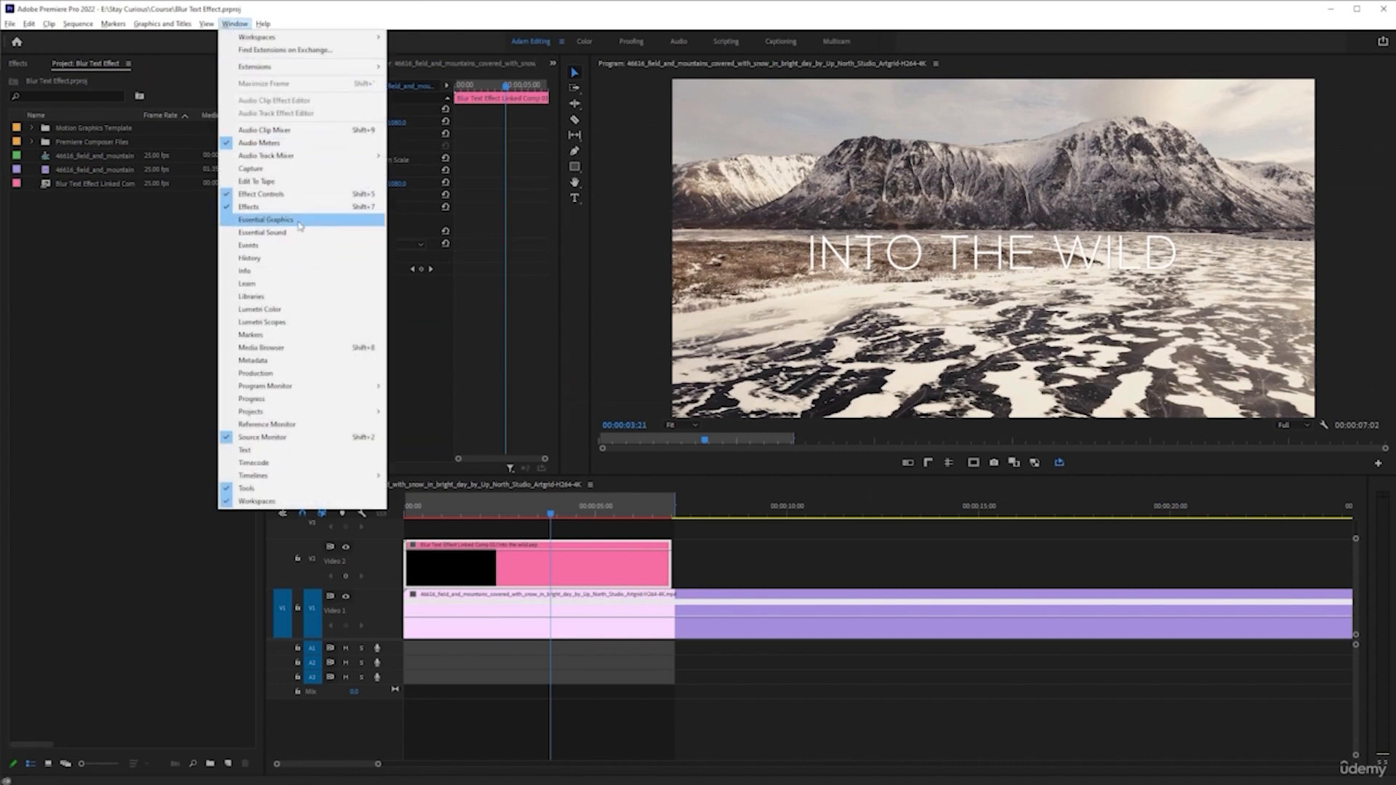
pyautogui.click(299, 219)
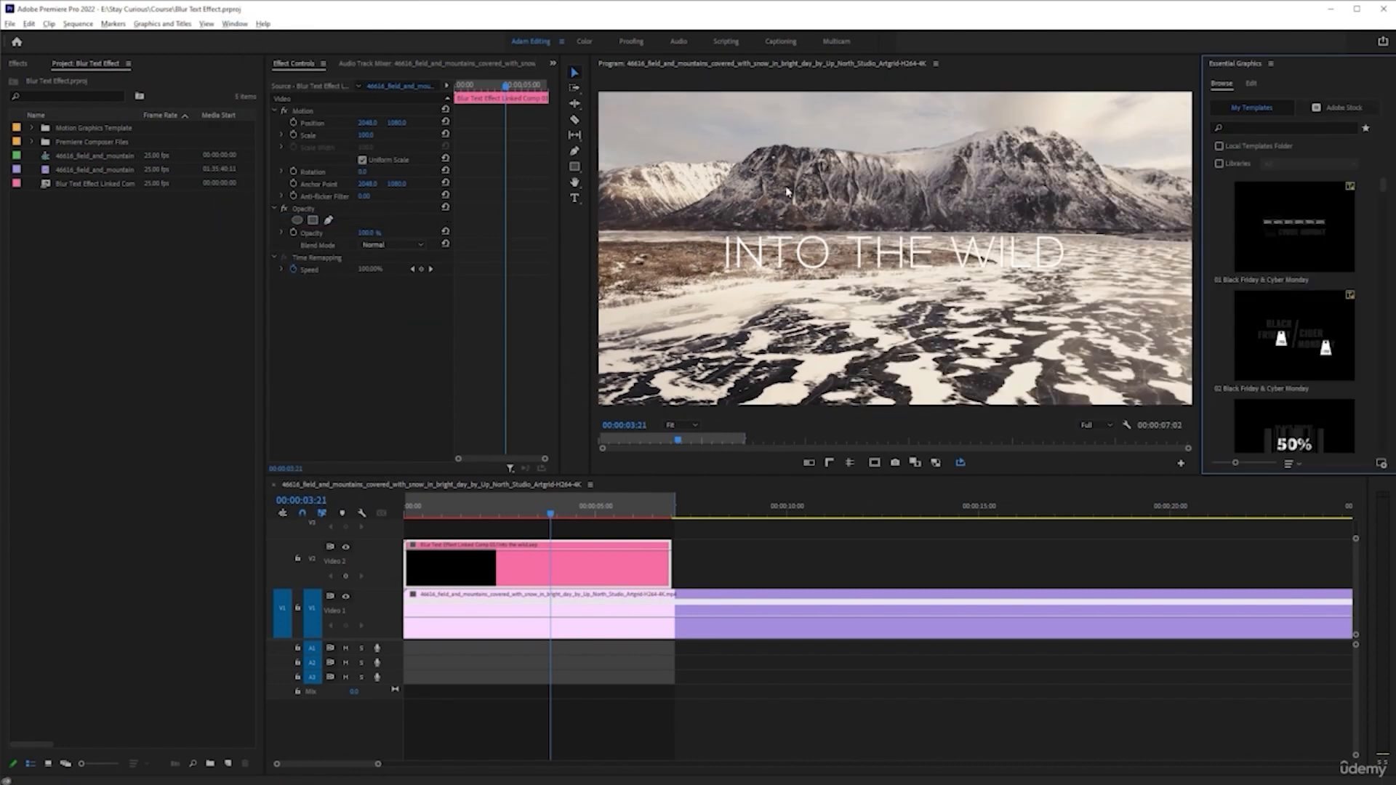
pyautogui.moveTo(1201, 194); pyautogui.dragTo(1013, 196)
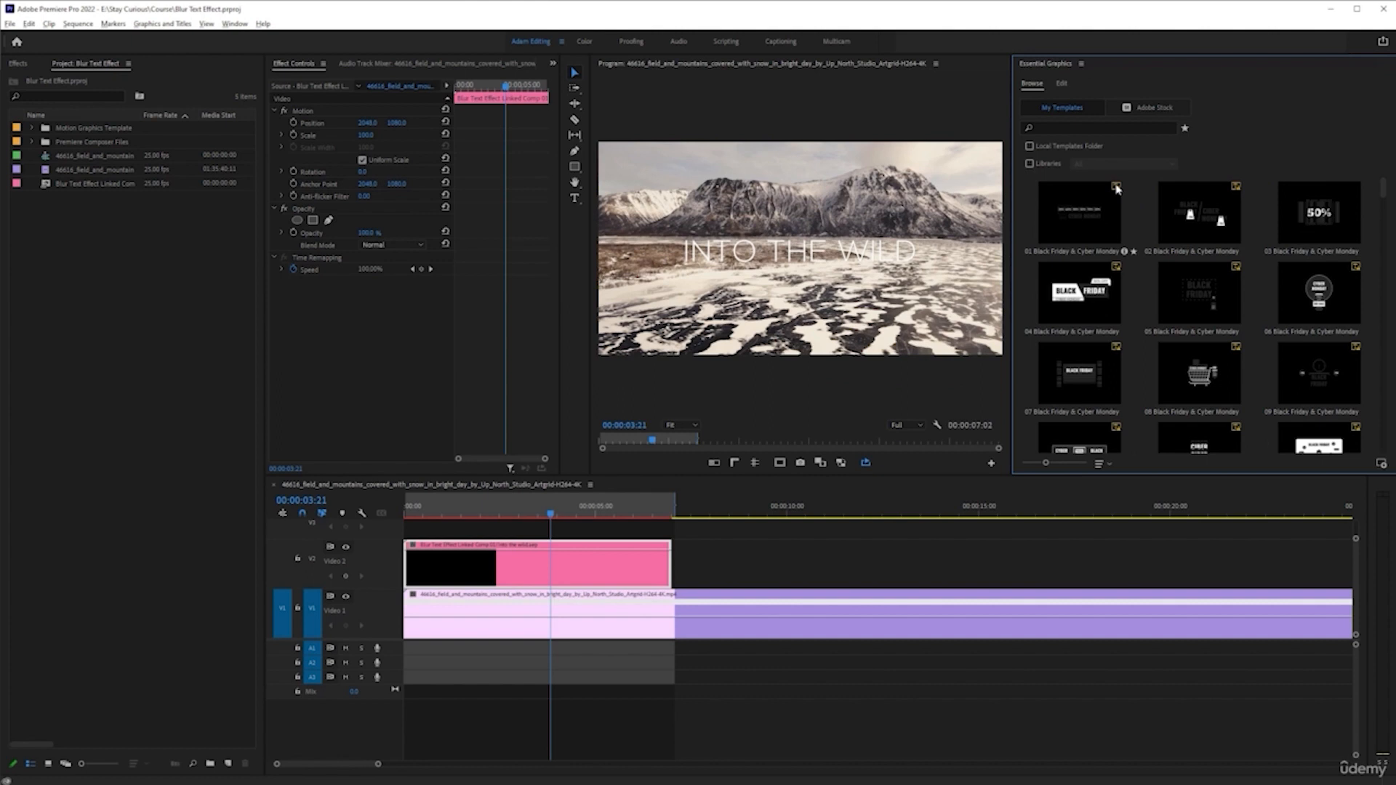
# Browse the installed motion graphics templates under My Templates
pyautogui.click(1116, 191)
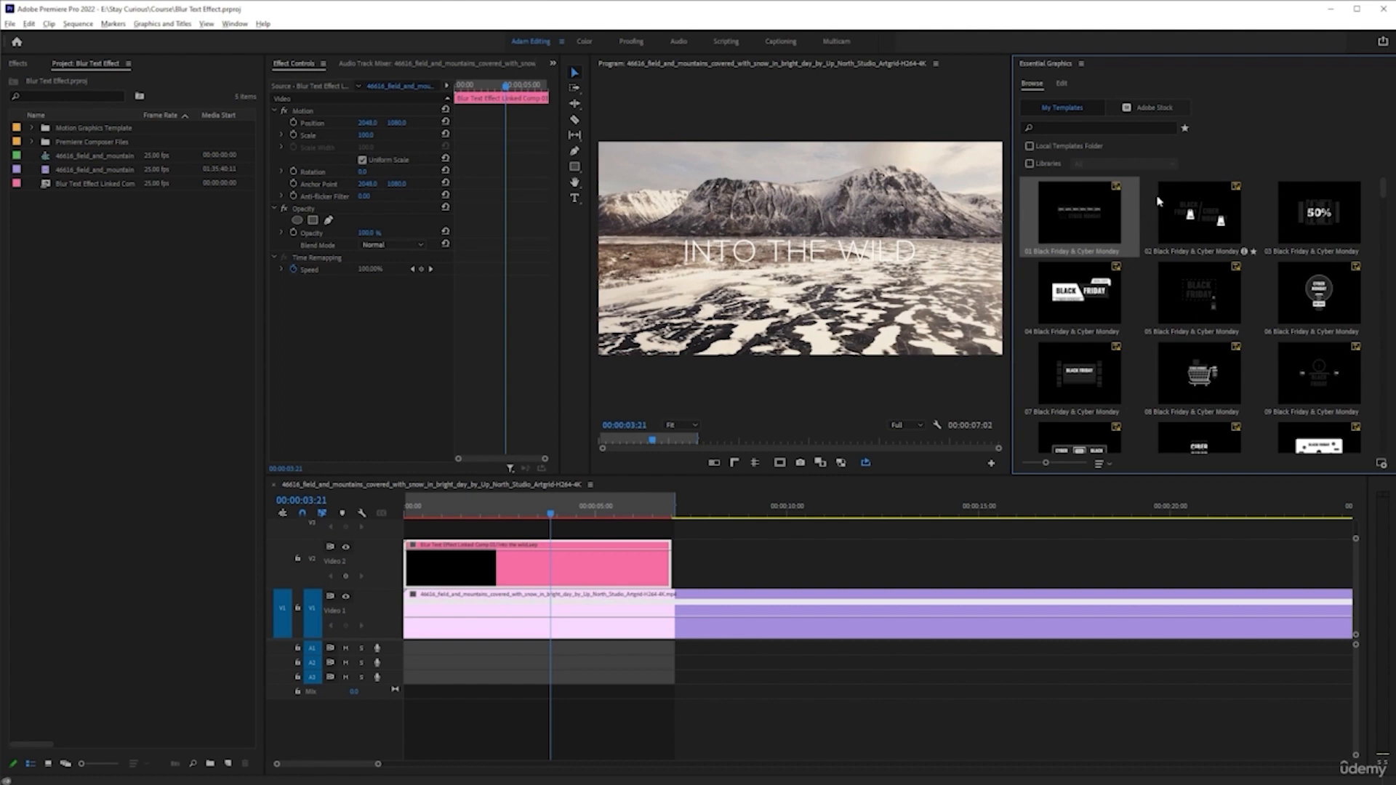
pyautogui.scroll(-1, 1155, 210)
pyautogui.scroll(-2, 1155, 211)
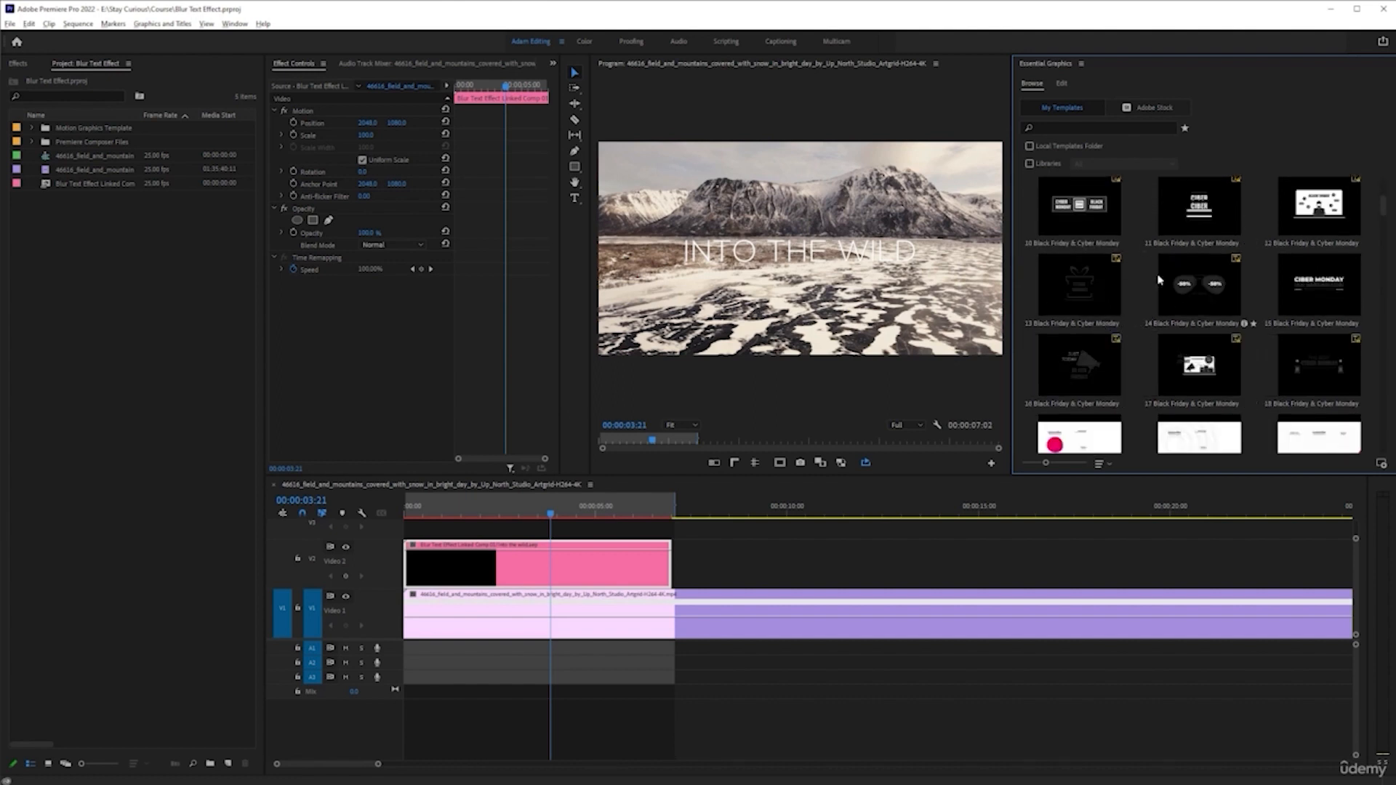
pyautogui.scroll(2, 1154, 304)
pyautogui.scroll(1, 1154, 304)
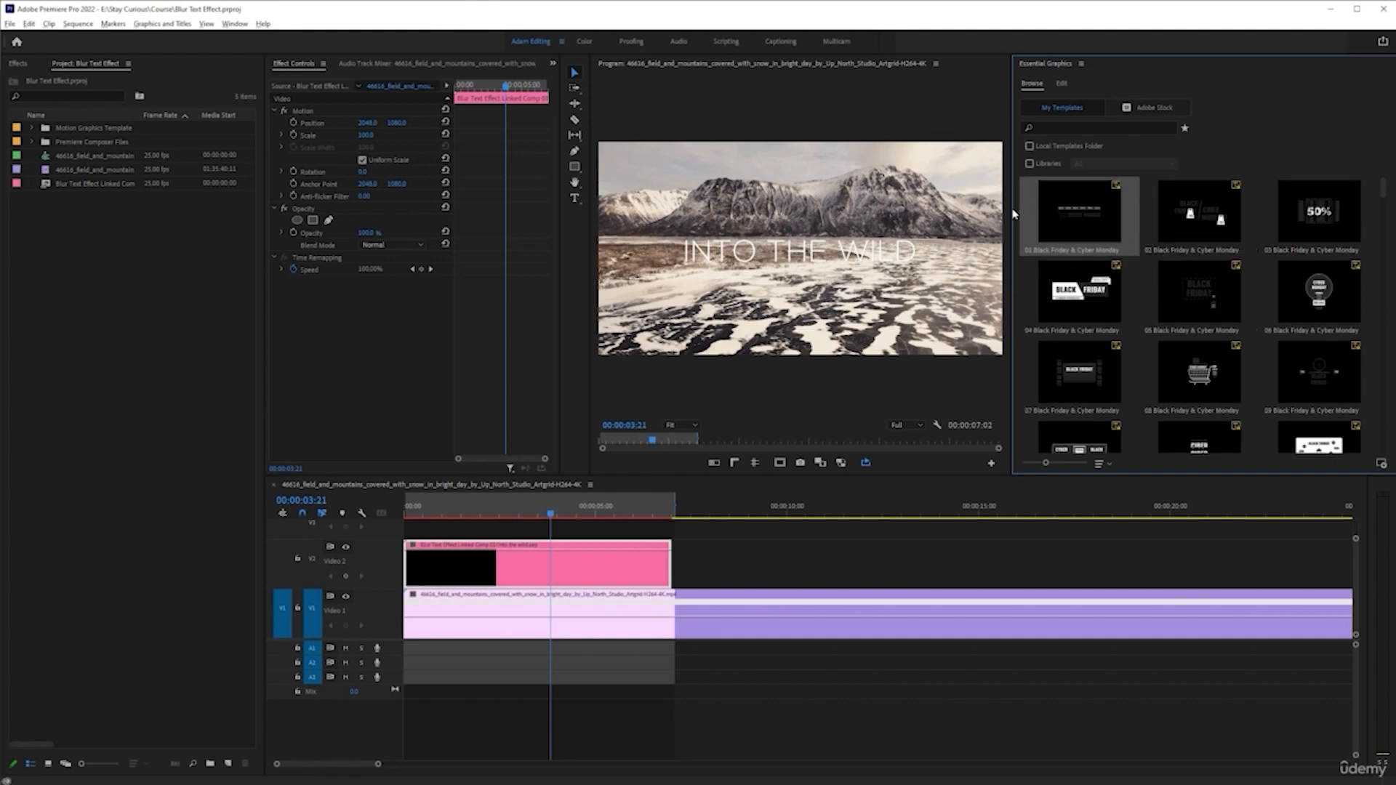
# Narrow the Essential Graphics panel, return to After Effects and add the template export keywords Blurring, wilderness, landscape and In and out
pyautogui.moveTo(1011, 209); pyautogui.dragTo(1072, 209)
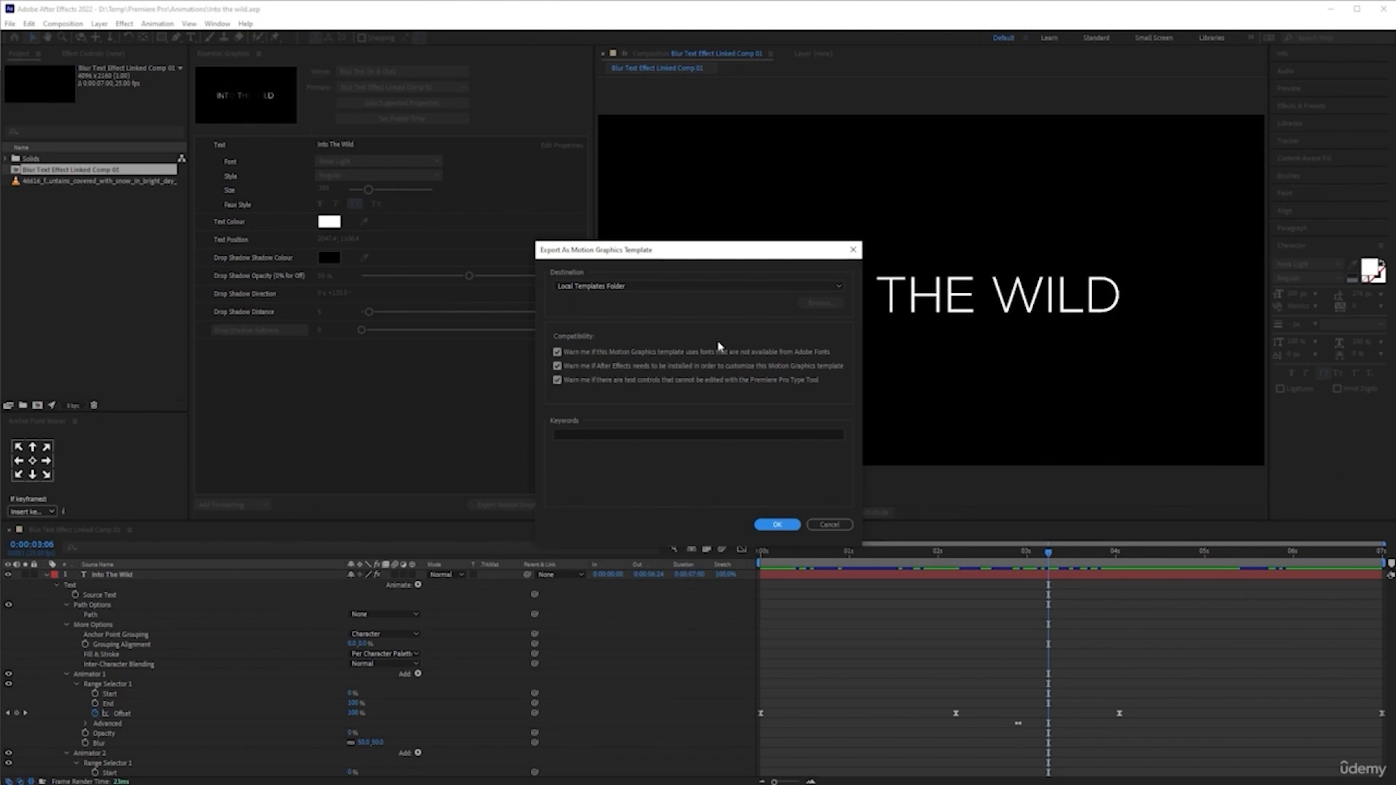
pyautogui.click(624, 434)
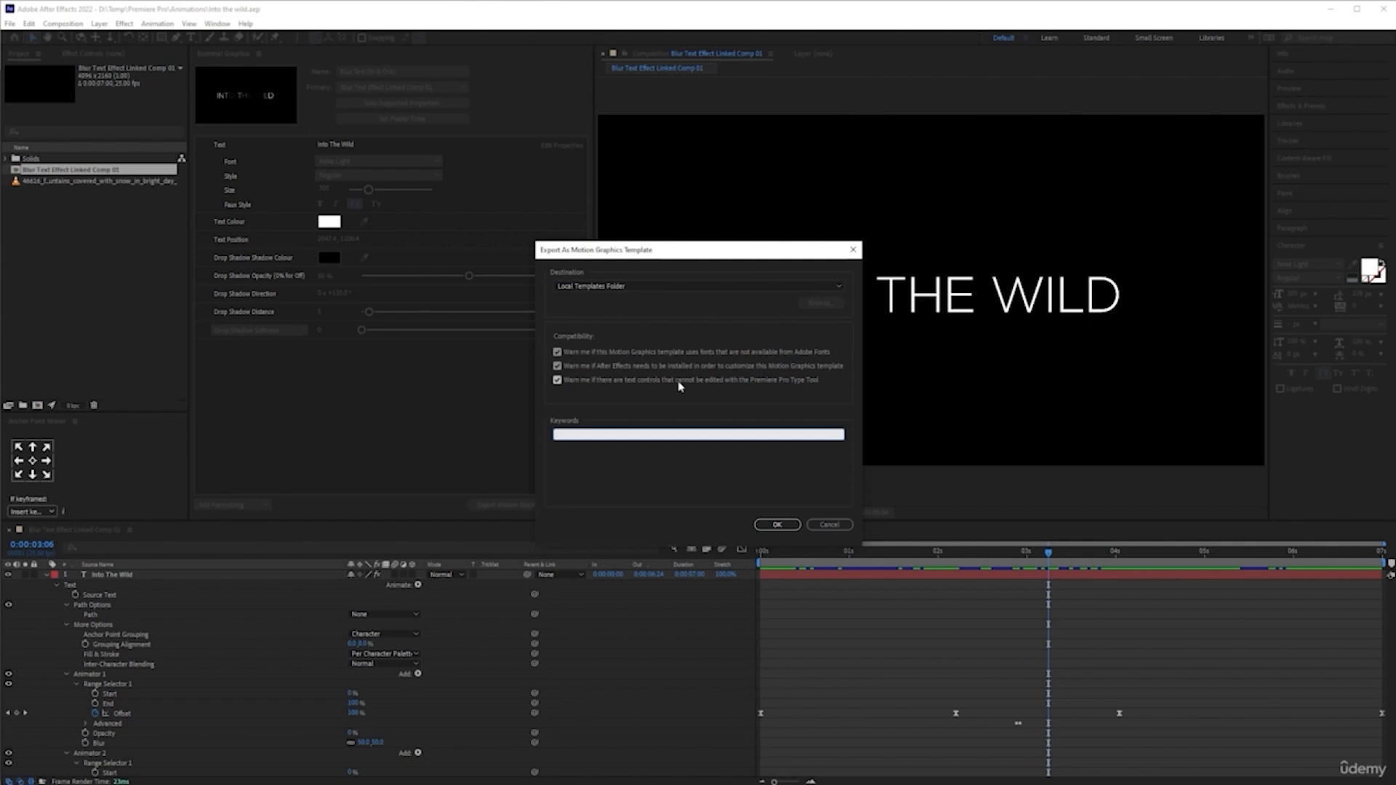
pyautogui.write('Blurring')
pyautogui.press('BackSpace')
pyautogui.press('BackSpace')
pyautogui.write('ring')
pyautogui.write('wi')
pyautogui.write('landscape')
pyautogui.press('Return')
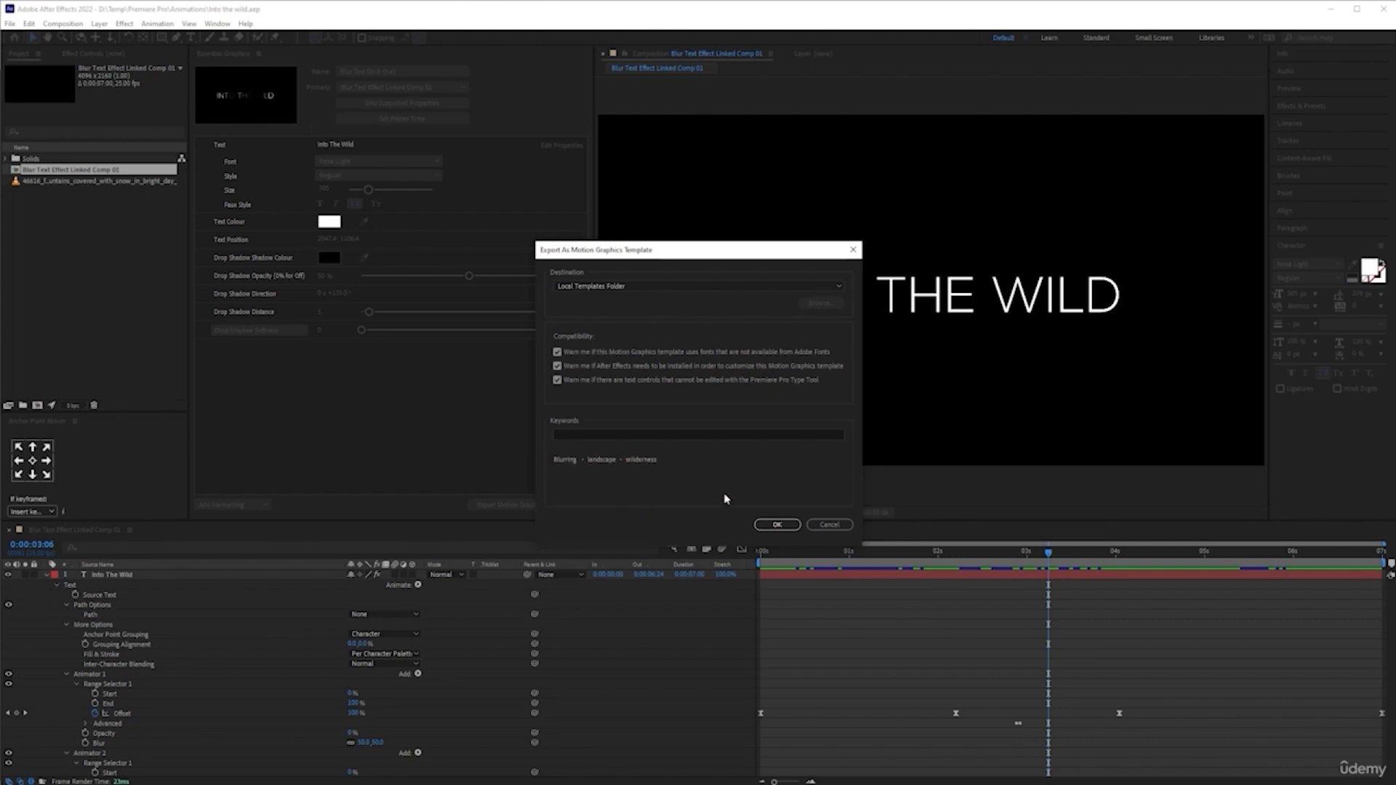
pyautogui.click(705, 433)
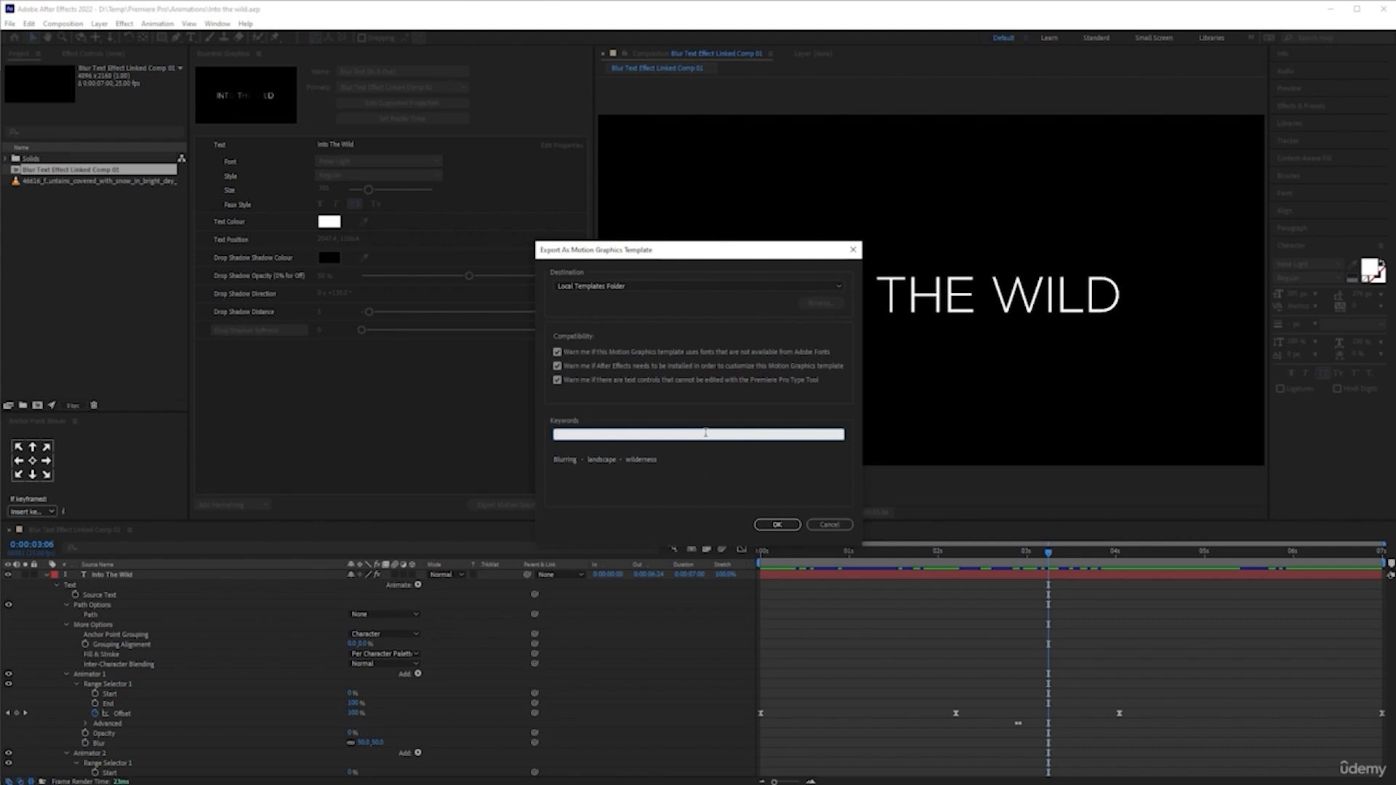
pyautogui.write('In and out')
pyautogui.press('Return')
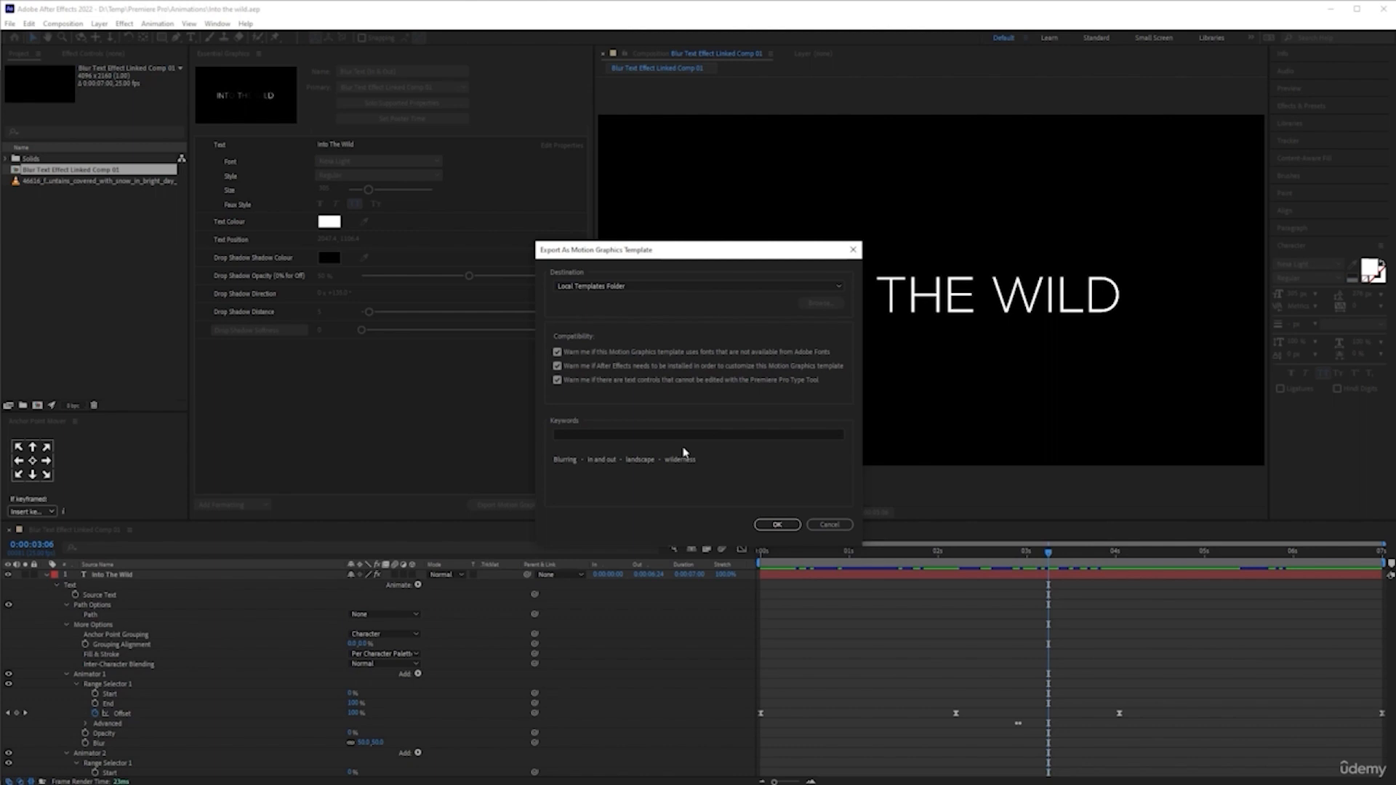
# Export the motion graphics template to the Local Templates Folder, continuing despite the unsynced font
pyautogui.click(787, 529)
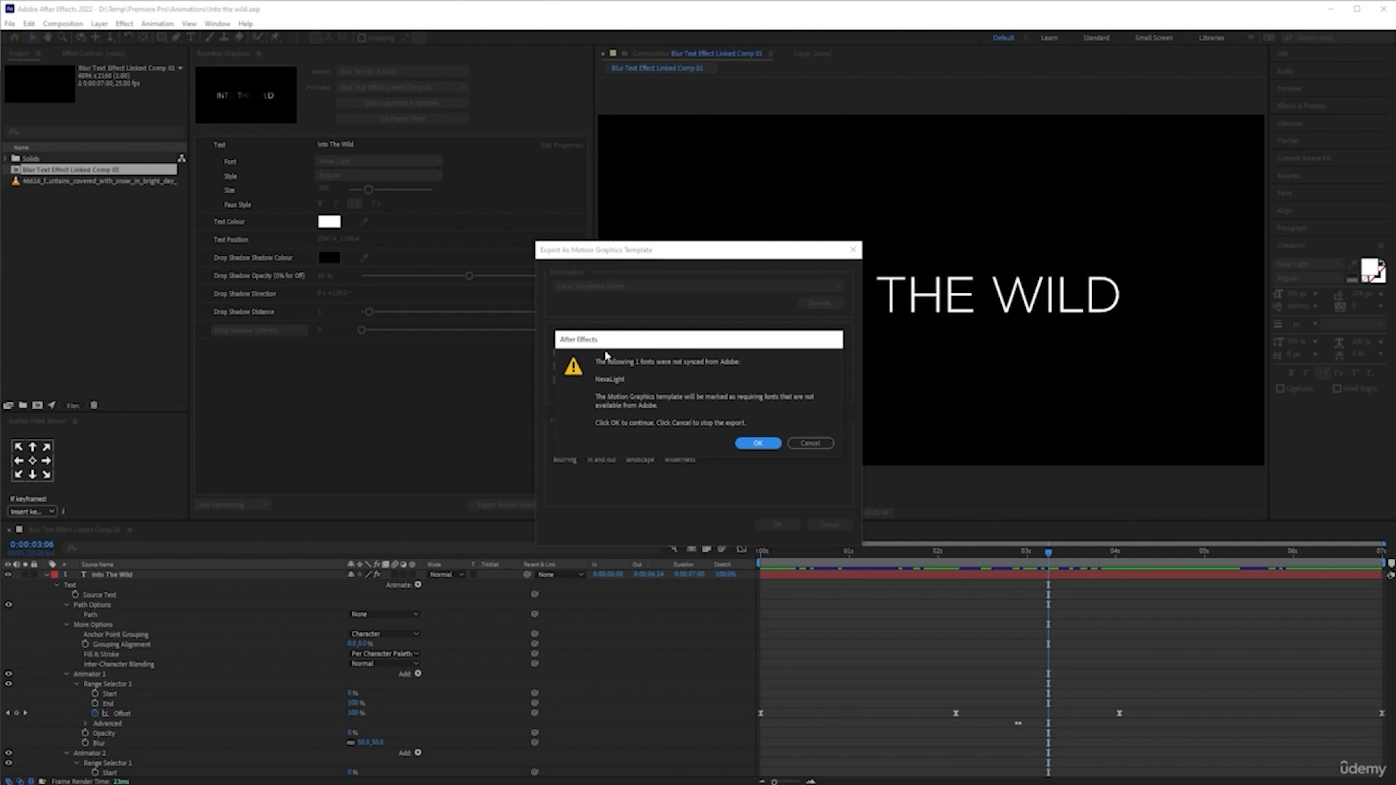
pyautogui.moveTo(616, 342); pyautogui.dragTo(689, 324)
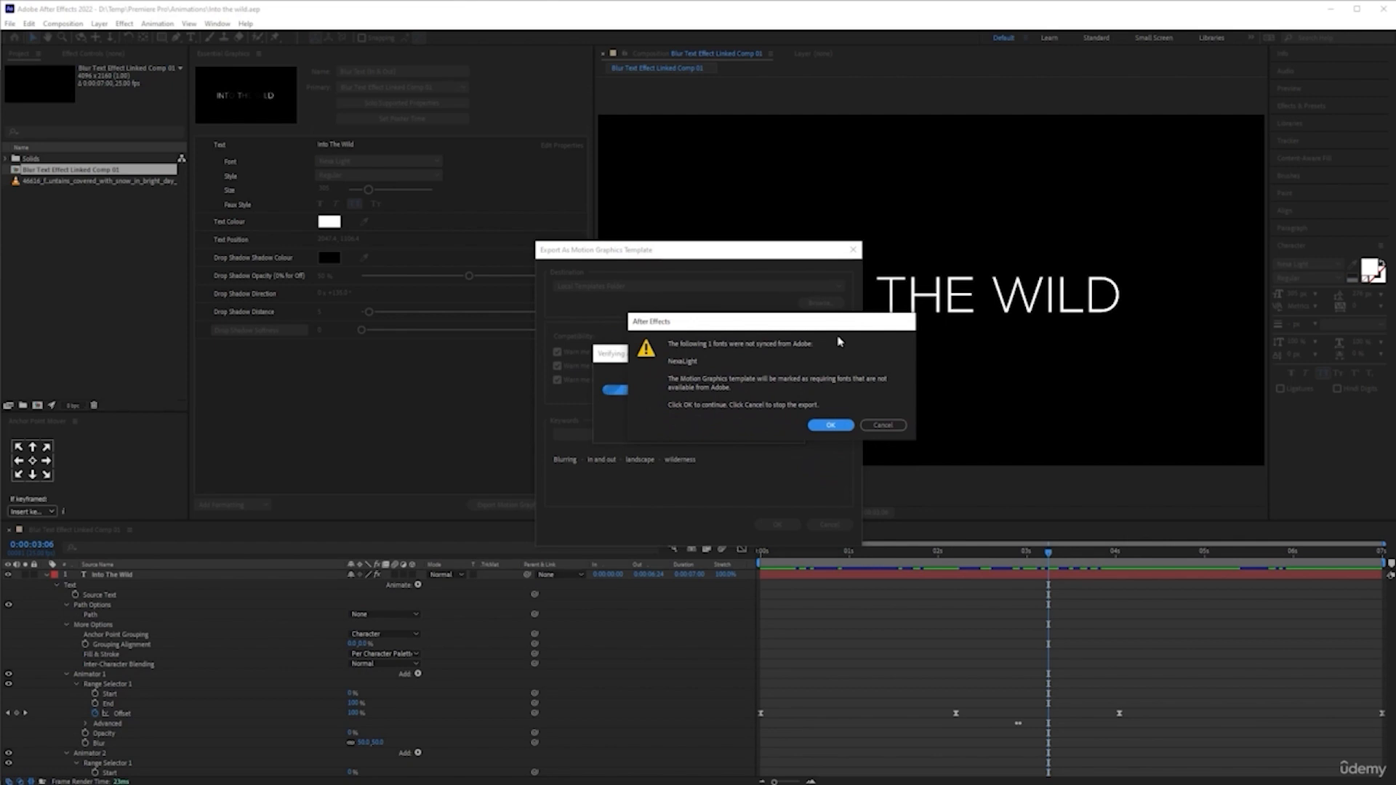
pyautogui.moveTo(757, 329); pyautogui.dragTo(704, 329)
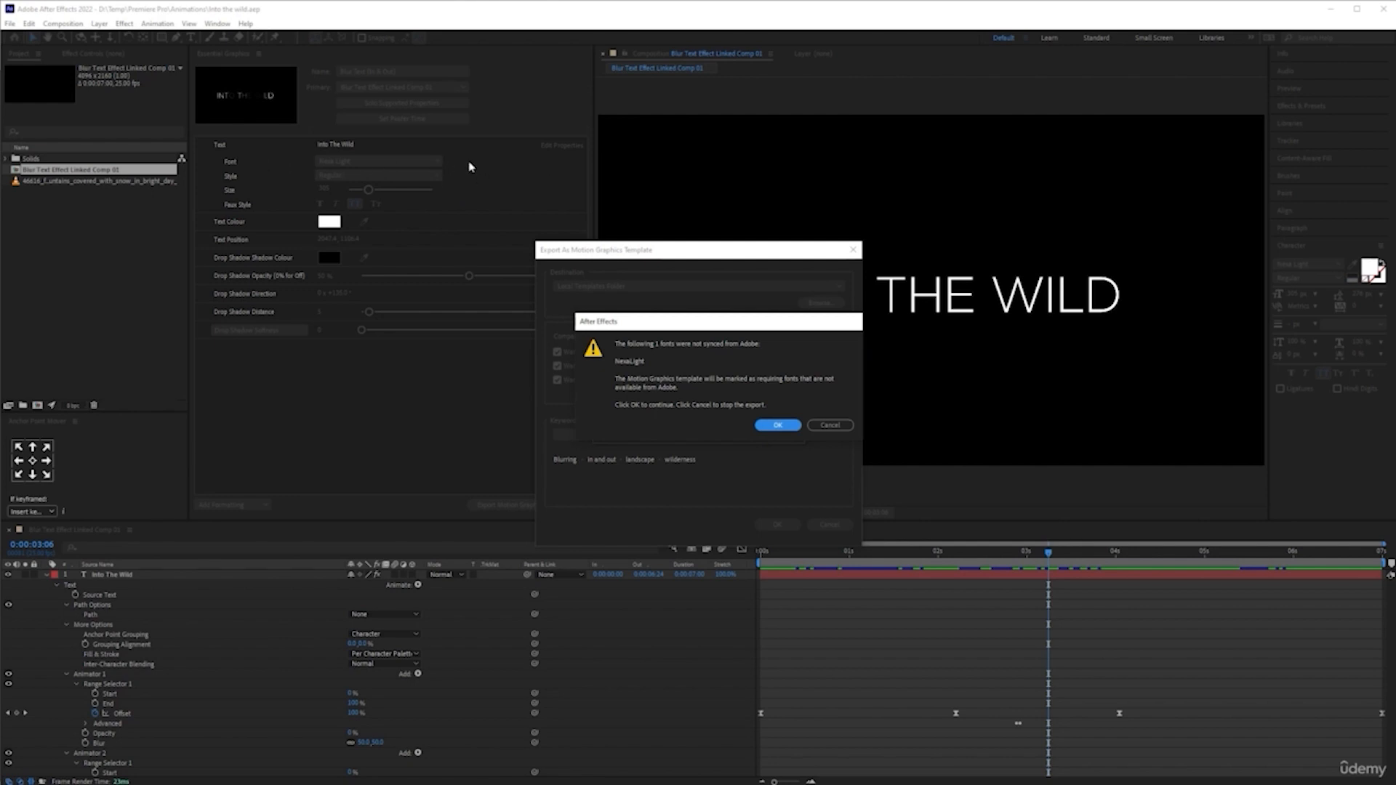
pyautogui.click(784, 426)
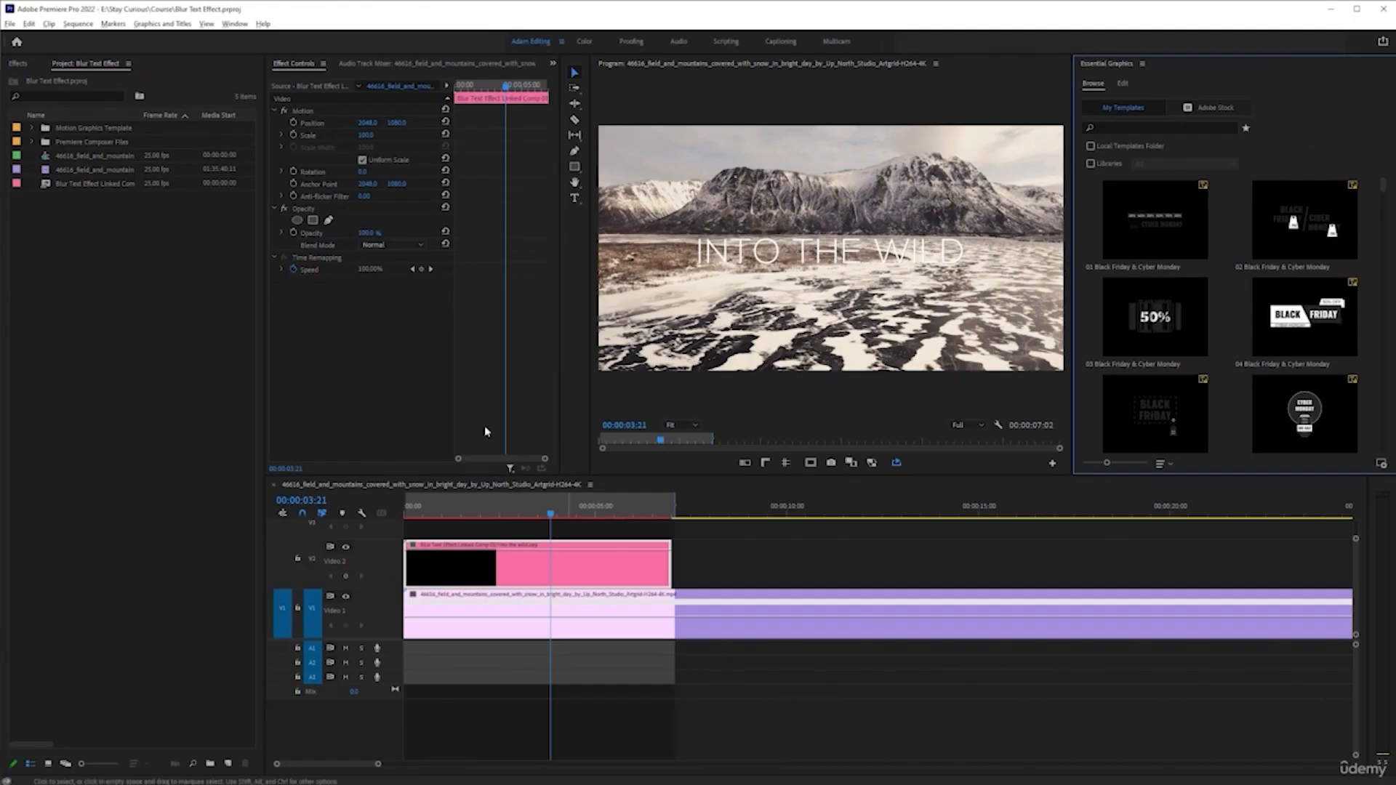
# Switch to Premiere Pro and delete the linked comp title clip from the Video 2 track
pyautogui.moveTo(860, 561); pyautogui.dragTo(485, 550)
pyautogui.press('Delete')
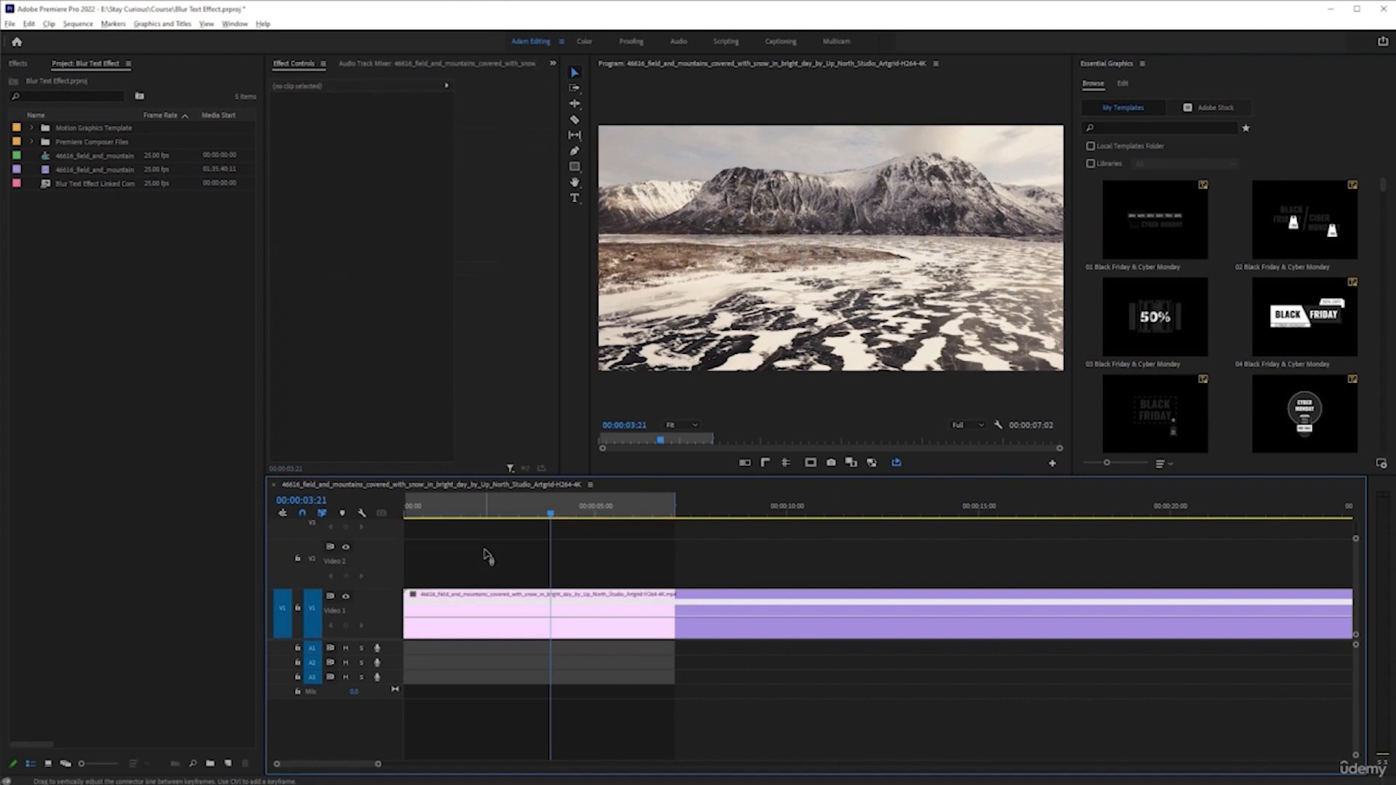
# Search My Templates for blur and view the info and keywords of the Blur Text (In & Out) template
pyautogui.click(1137, 129)
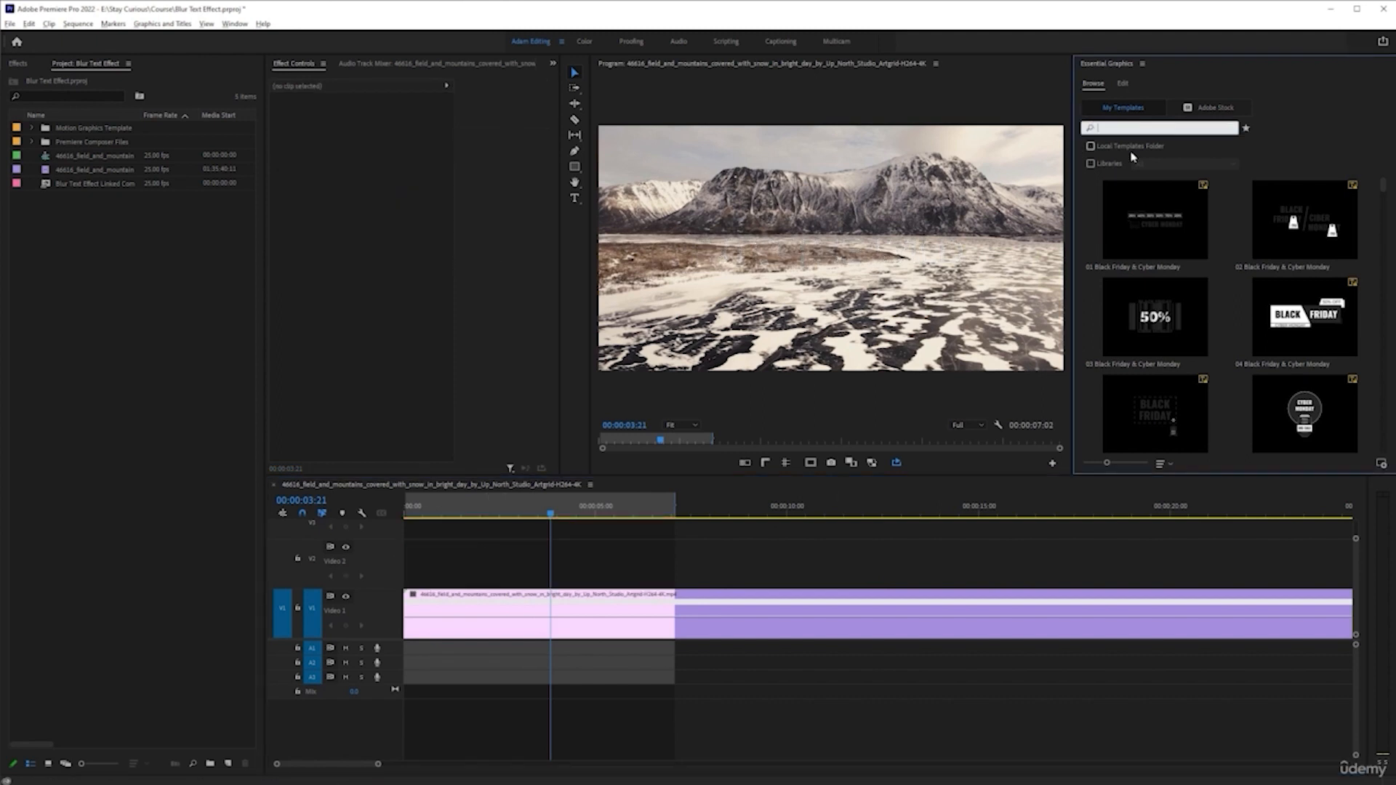
pyautogui.write('blur')
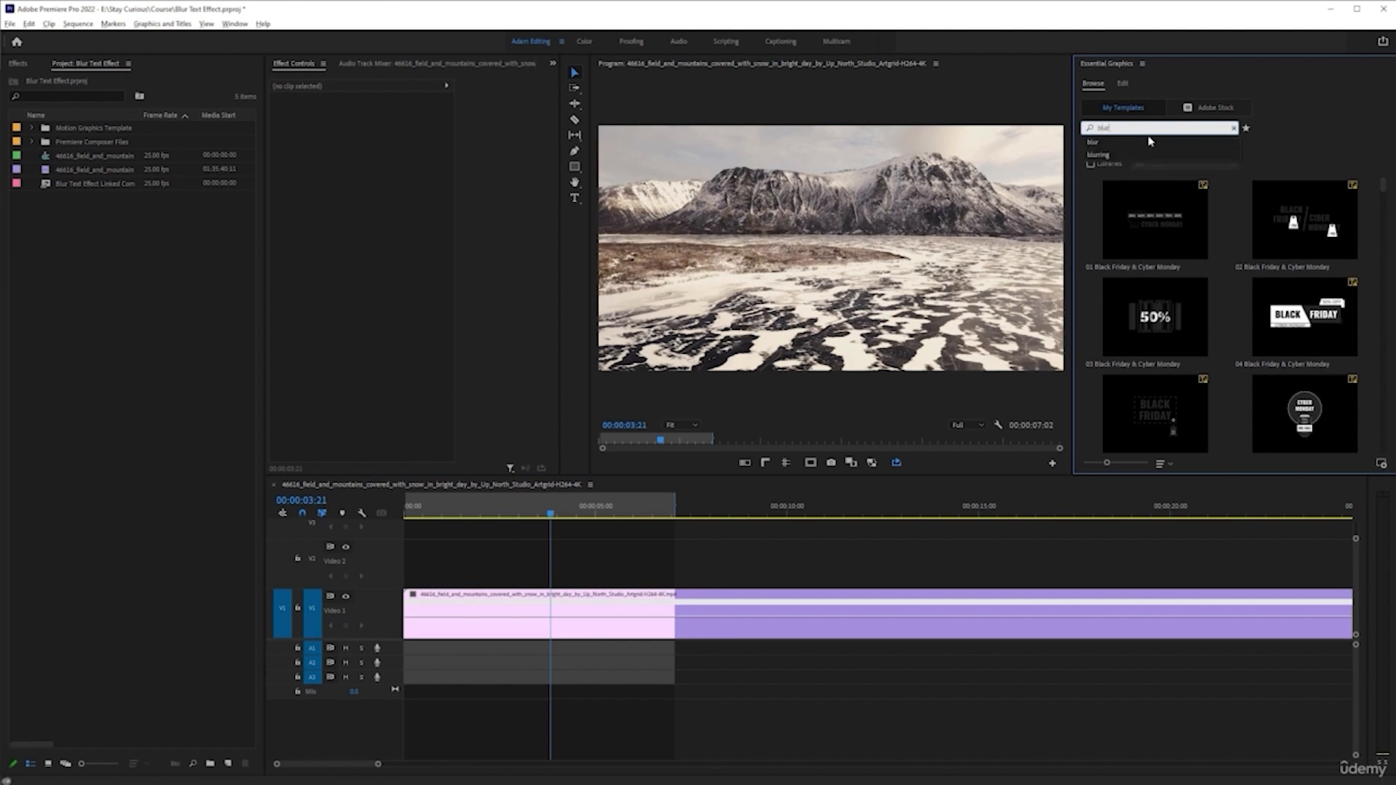
pyautogui.click(1149, 141)
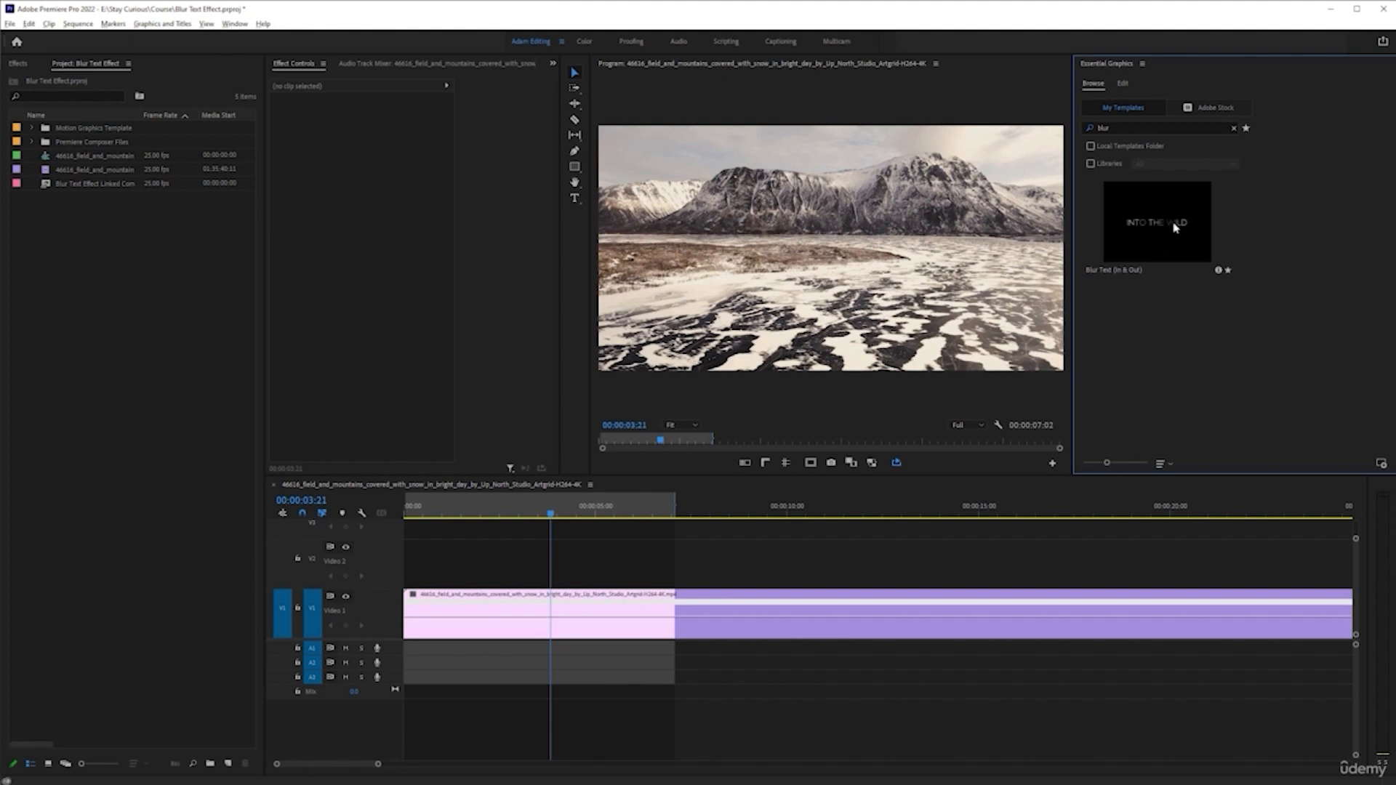
pyautogui.click(1219, 271)
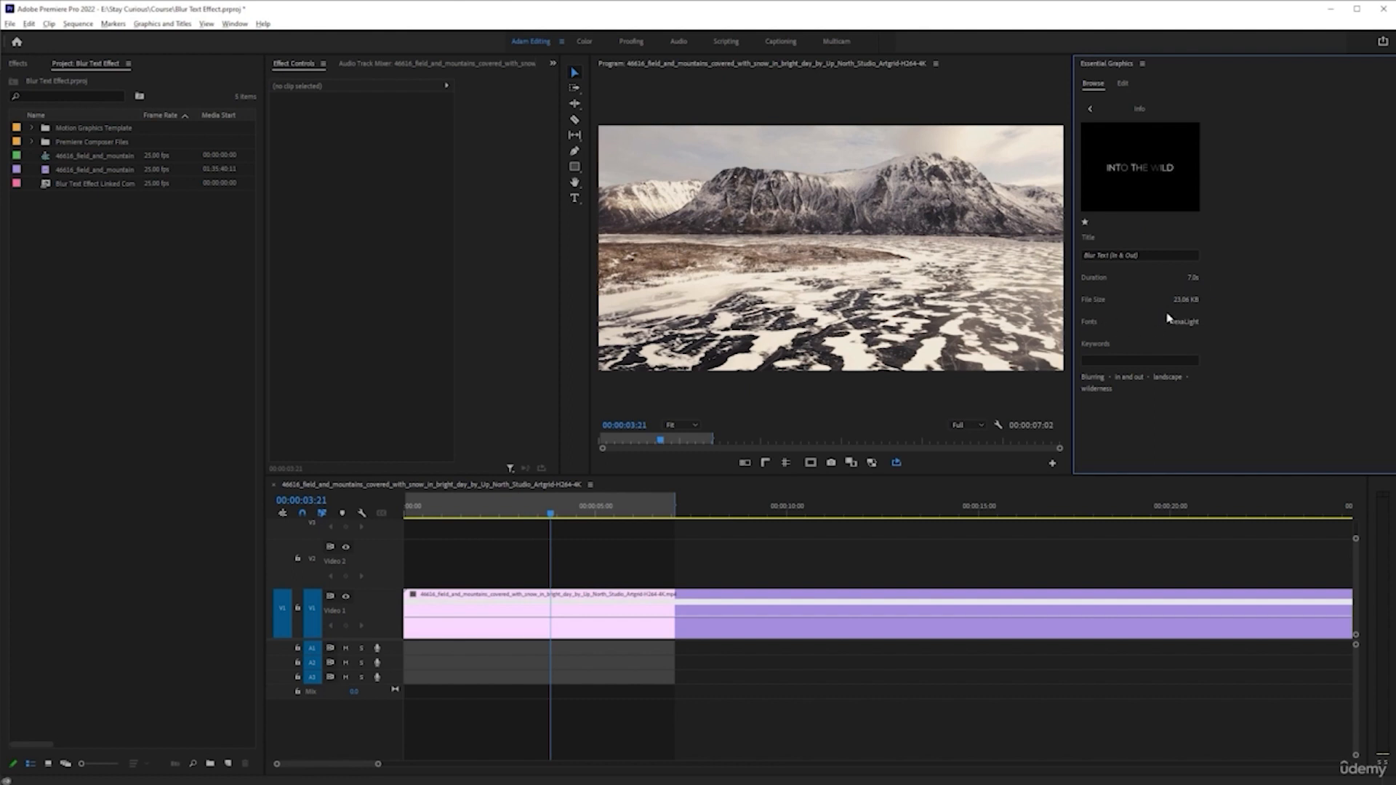
pyautogui.click(1143, 361)
pyautogui.click(1251, 343)
pyautogui.click(1090, 109)
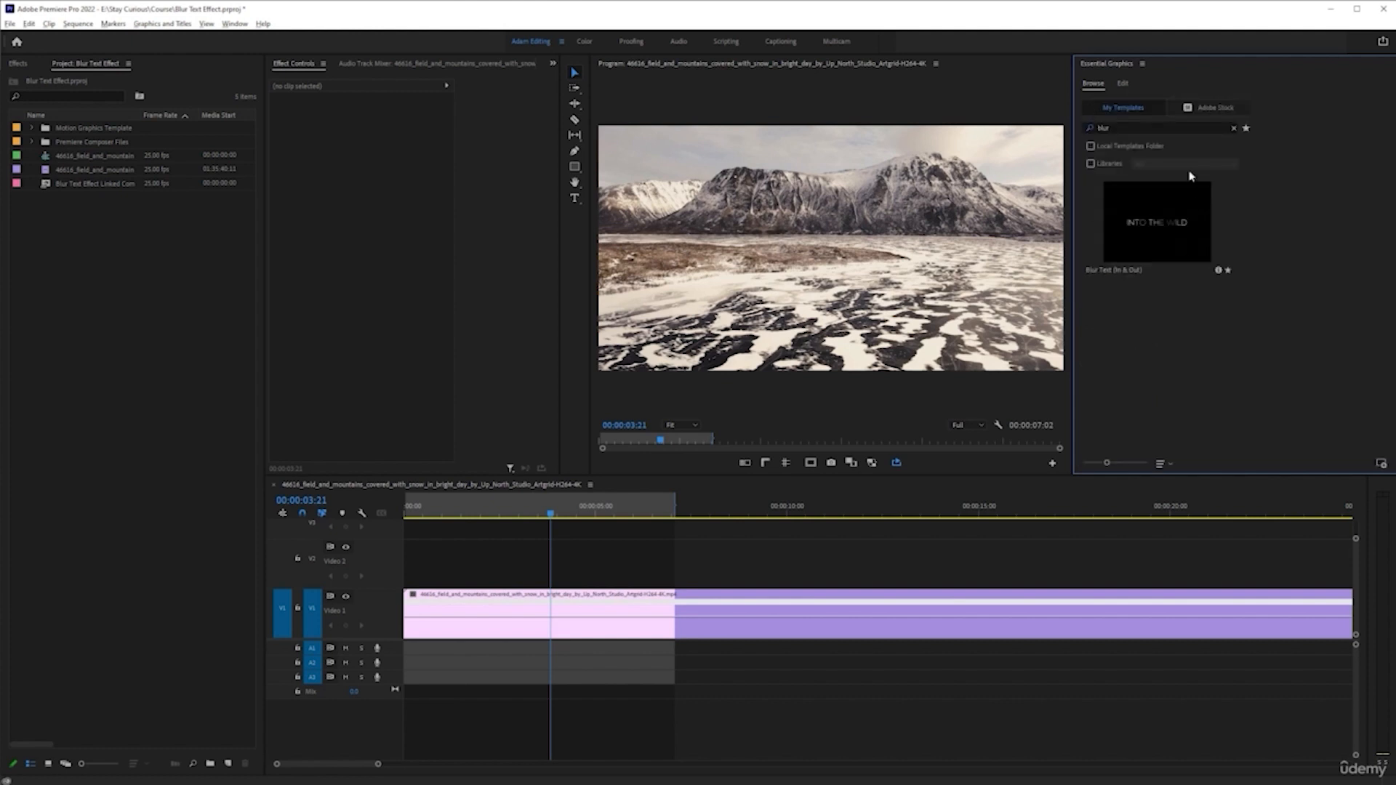
# Search My Templates for the keyword landscape and view the Diagonal Title template's info
pyautogui.click(1171, 130)
pyautogui.press('BackSpace')
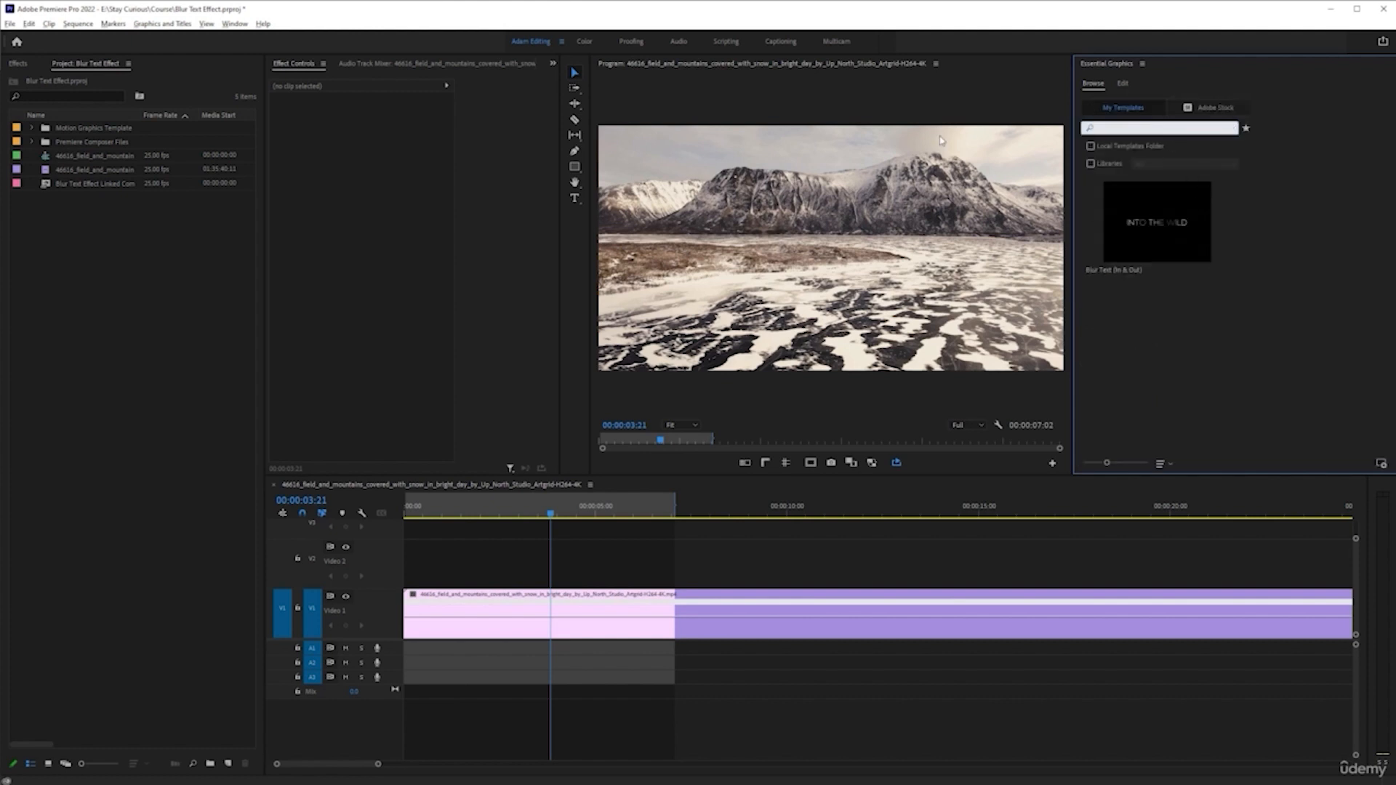
pyautogui.write('landscape')
pyautogui.press('Return')
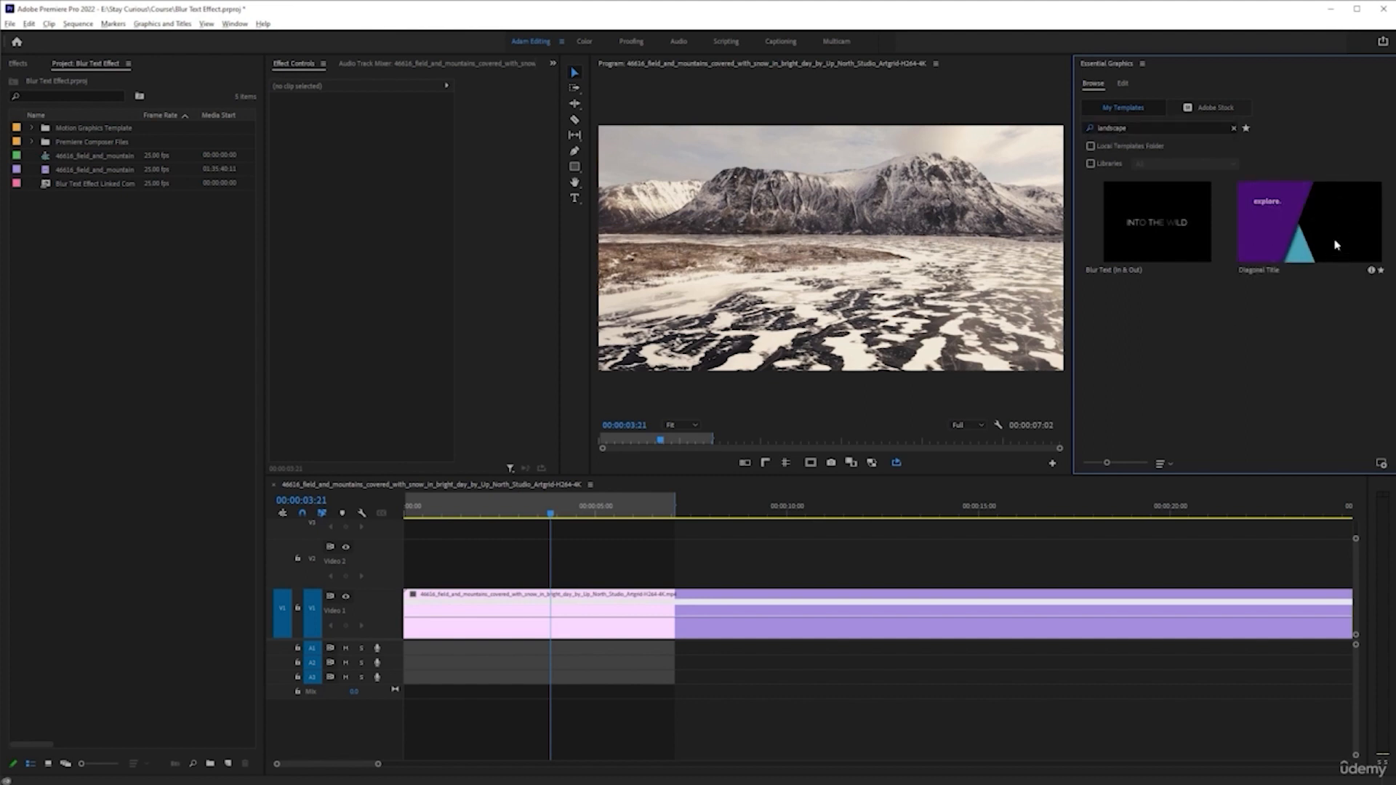
pyautogui.click(1371, 270)
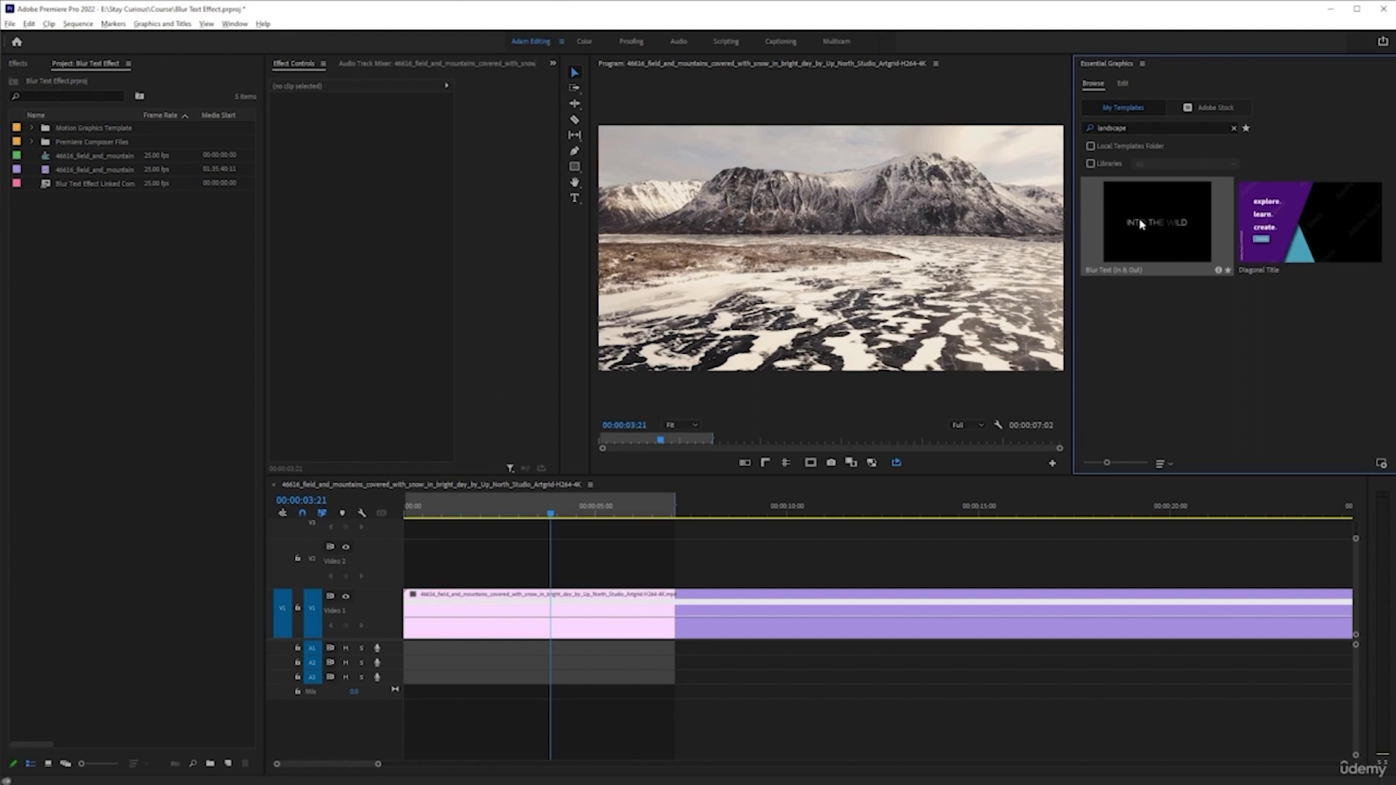
# Place the Blur Text (In & Out) template at the start of Video 2 and set its text to "Come with me"
pyautogui.moveTo(1140, 223); pyautogui.dragTo(404, 555)
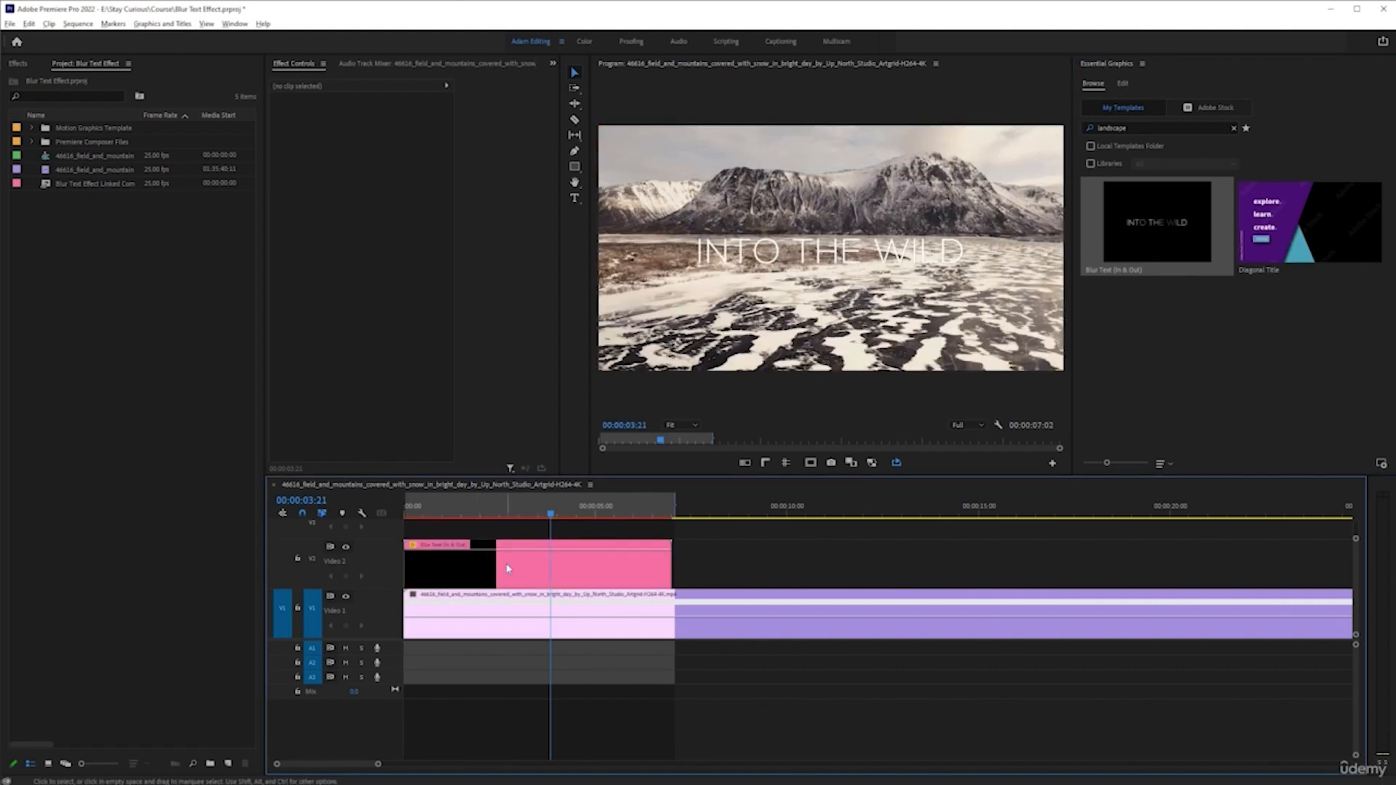
pyautogui.click(508, 569)
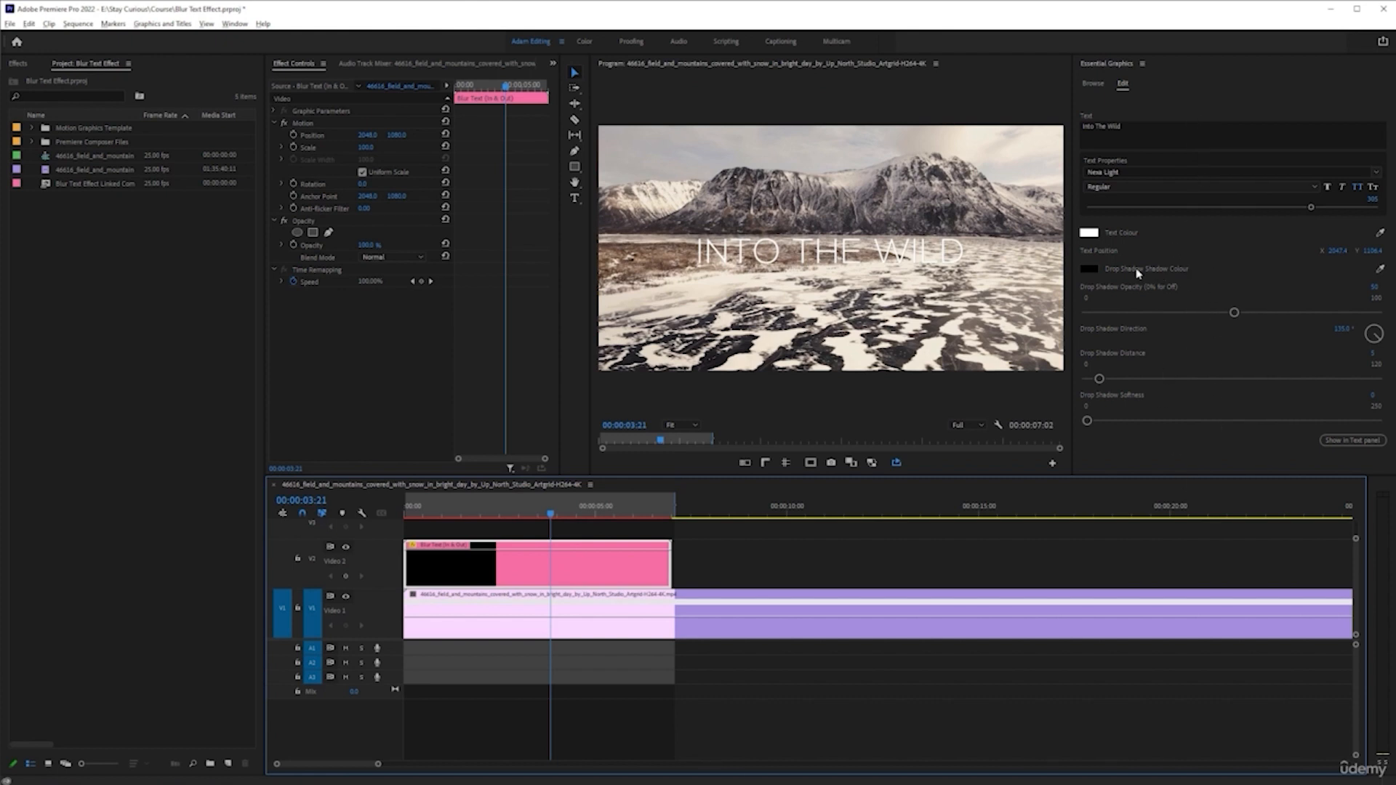
pyautogui.click(1153, 136)
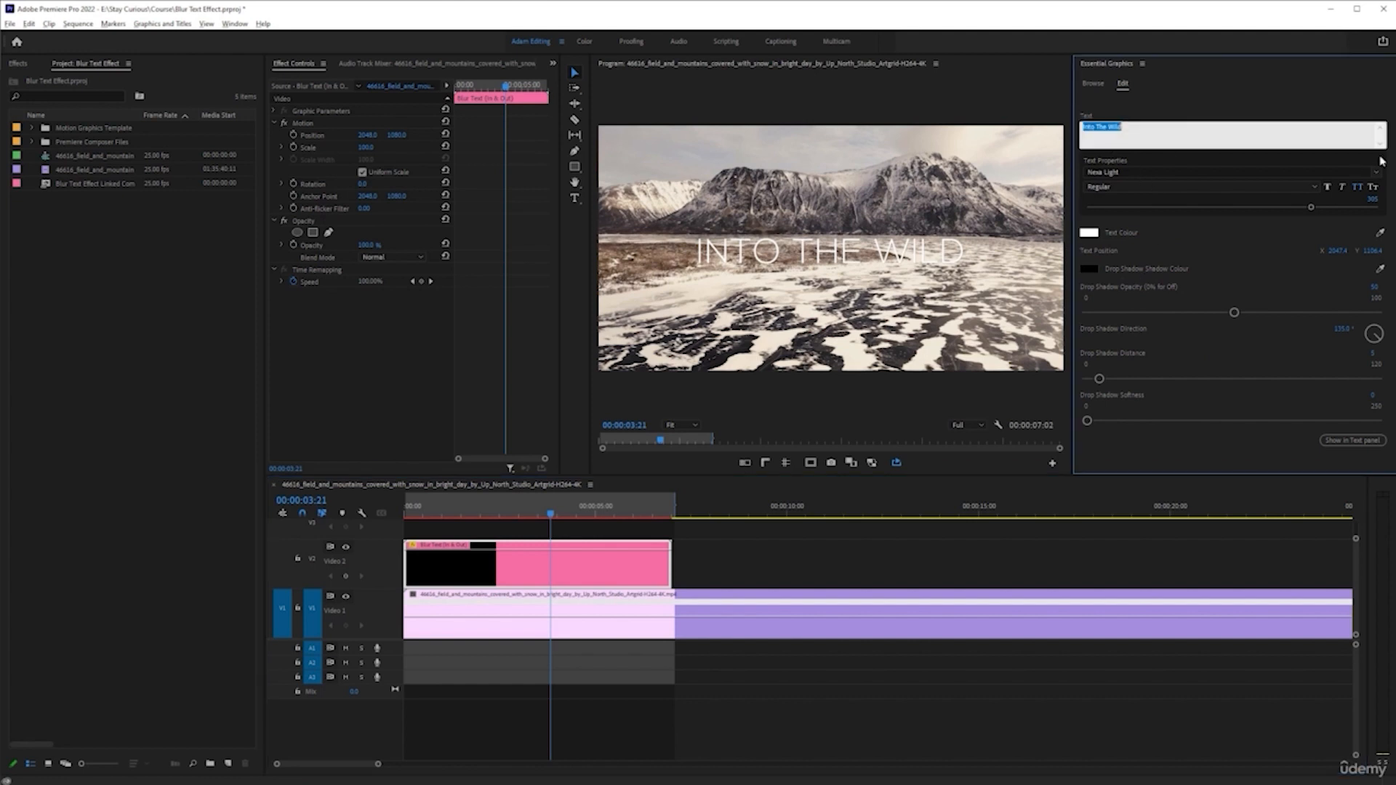
pyautogui.write('Come with me')
pyautogui.click(1168, 115)
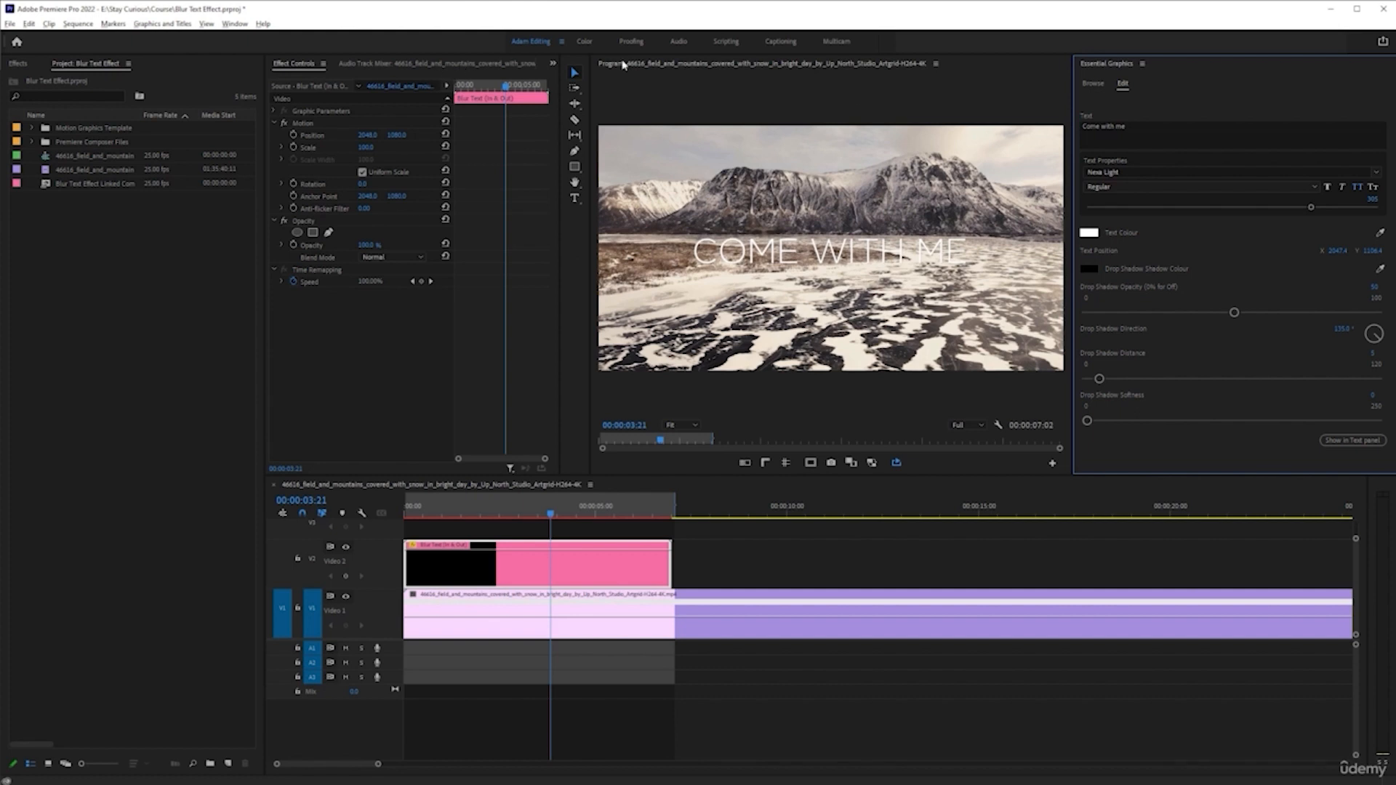
# Open the Premiere Composer extension and compare its controls for the Blur Text clip with those in Essential Graphics
pyautogui.click(234, 23)
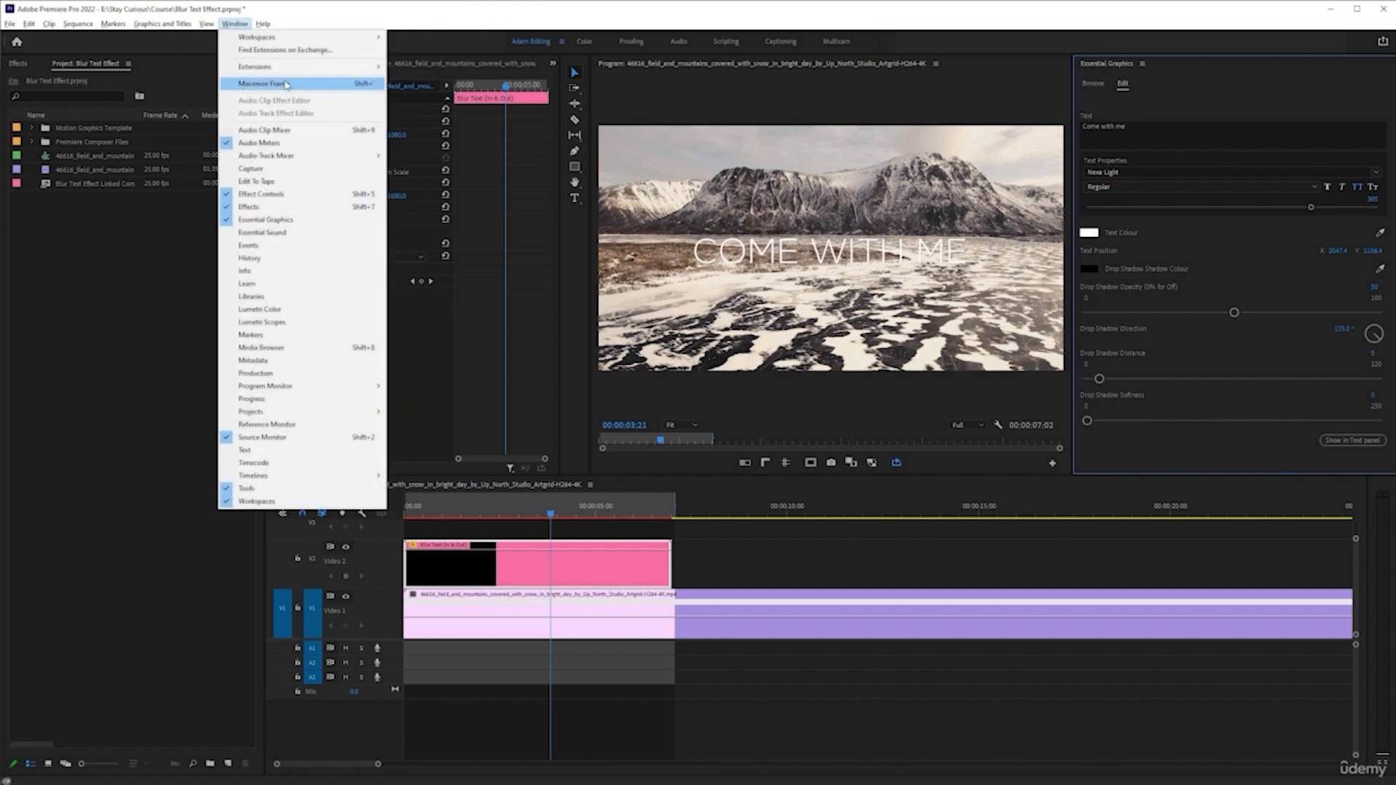
pyautogui.moveTo(349, 67)
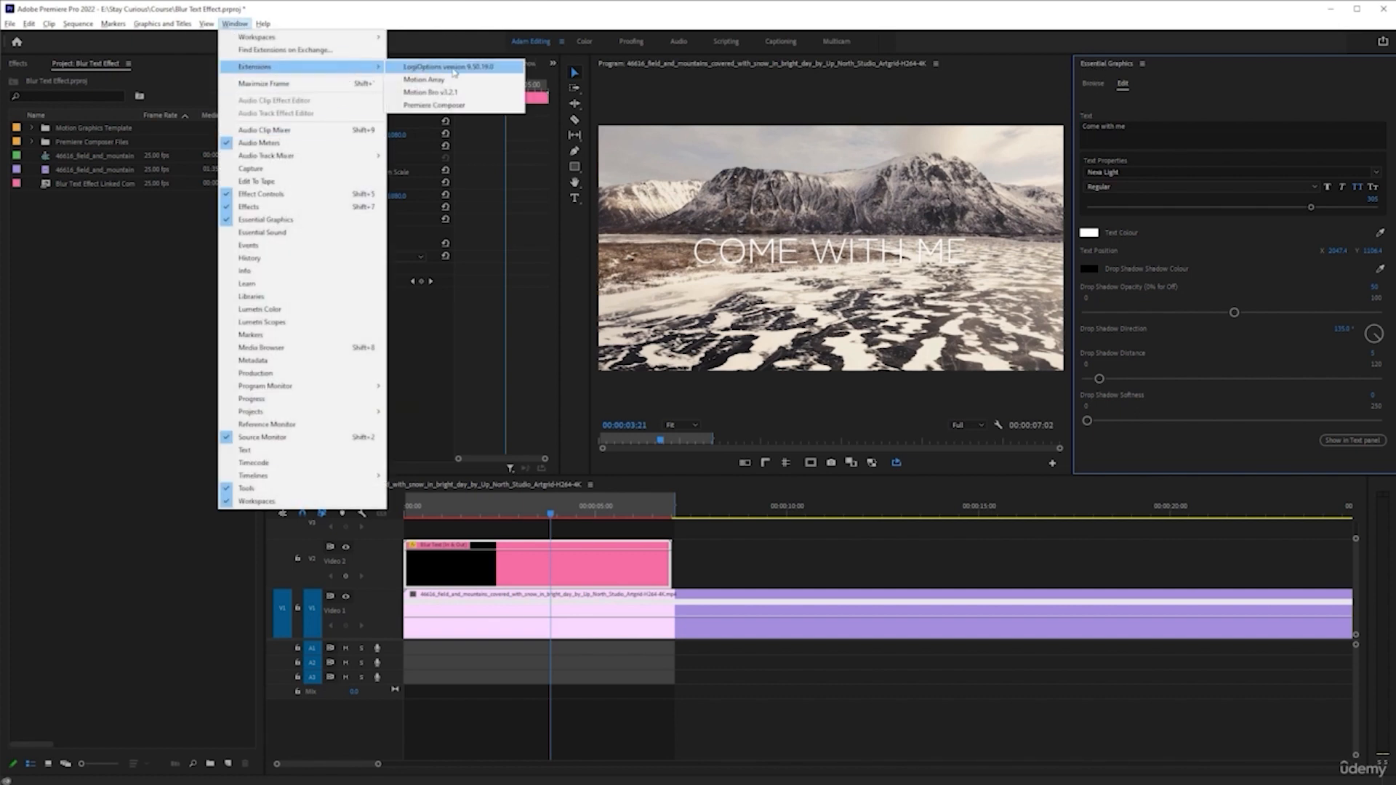
pyautogui.click(434, 105)
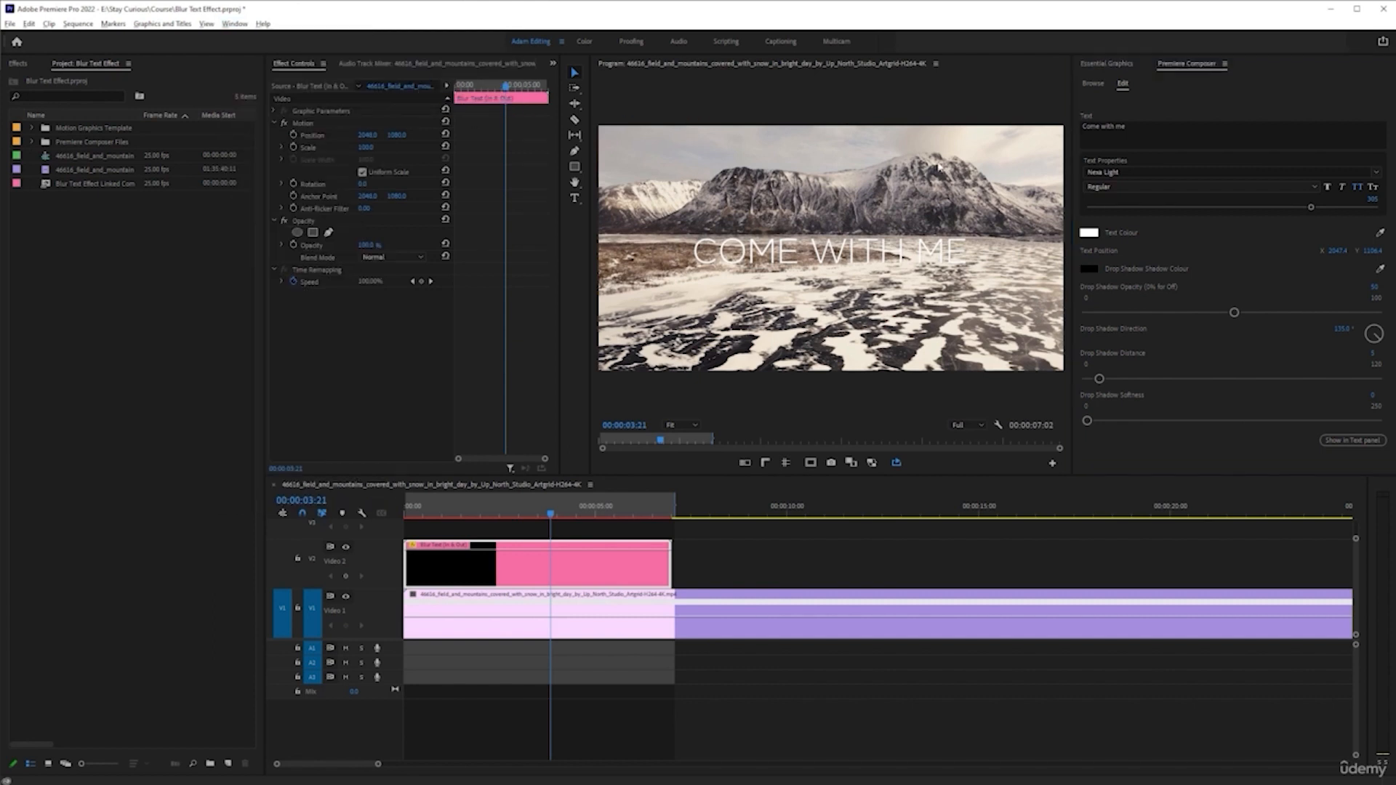
pyautogui.click(698, 566)
pyautogui.click(590, 571)
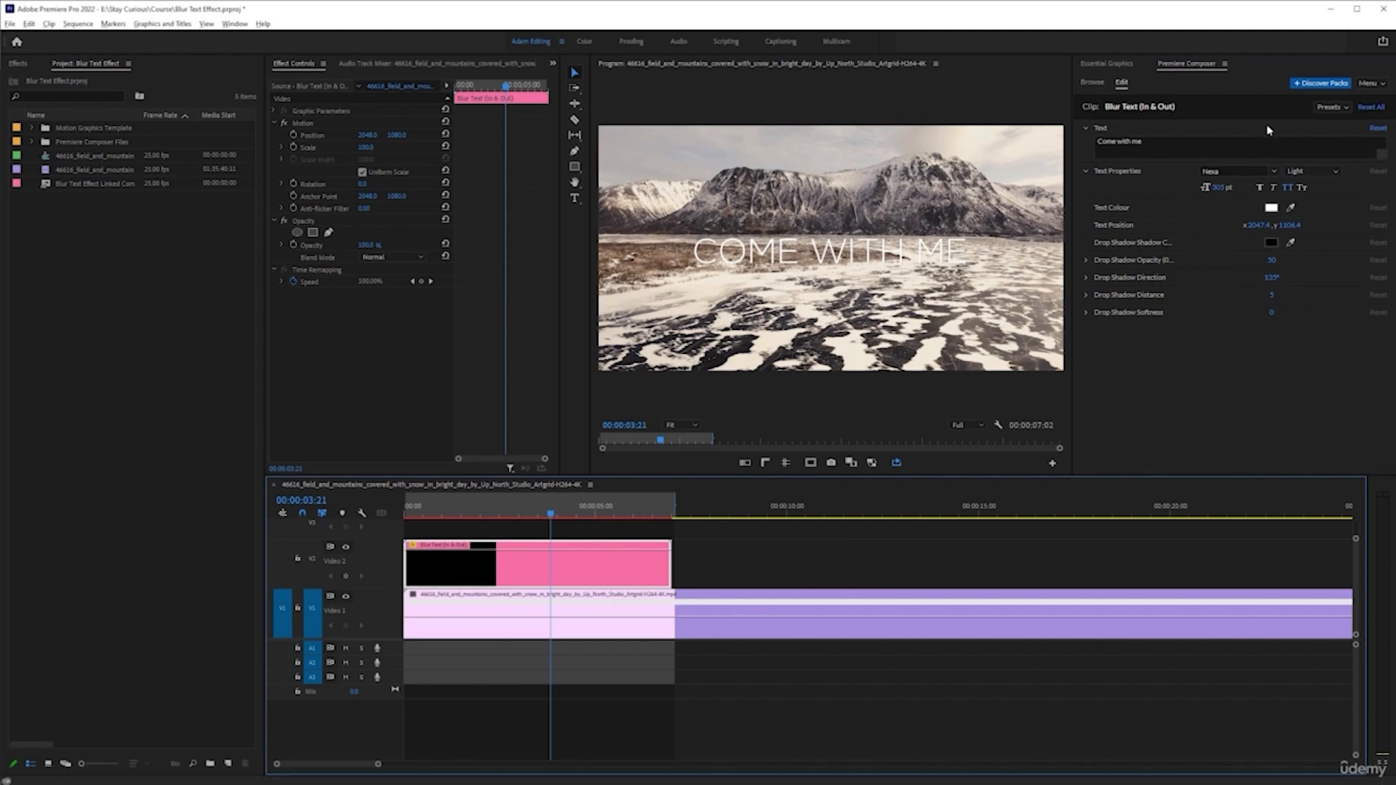
pyautogui.click(1117, 66)
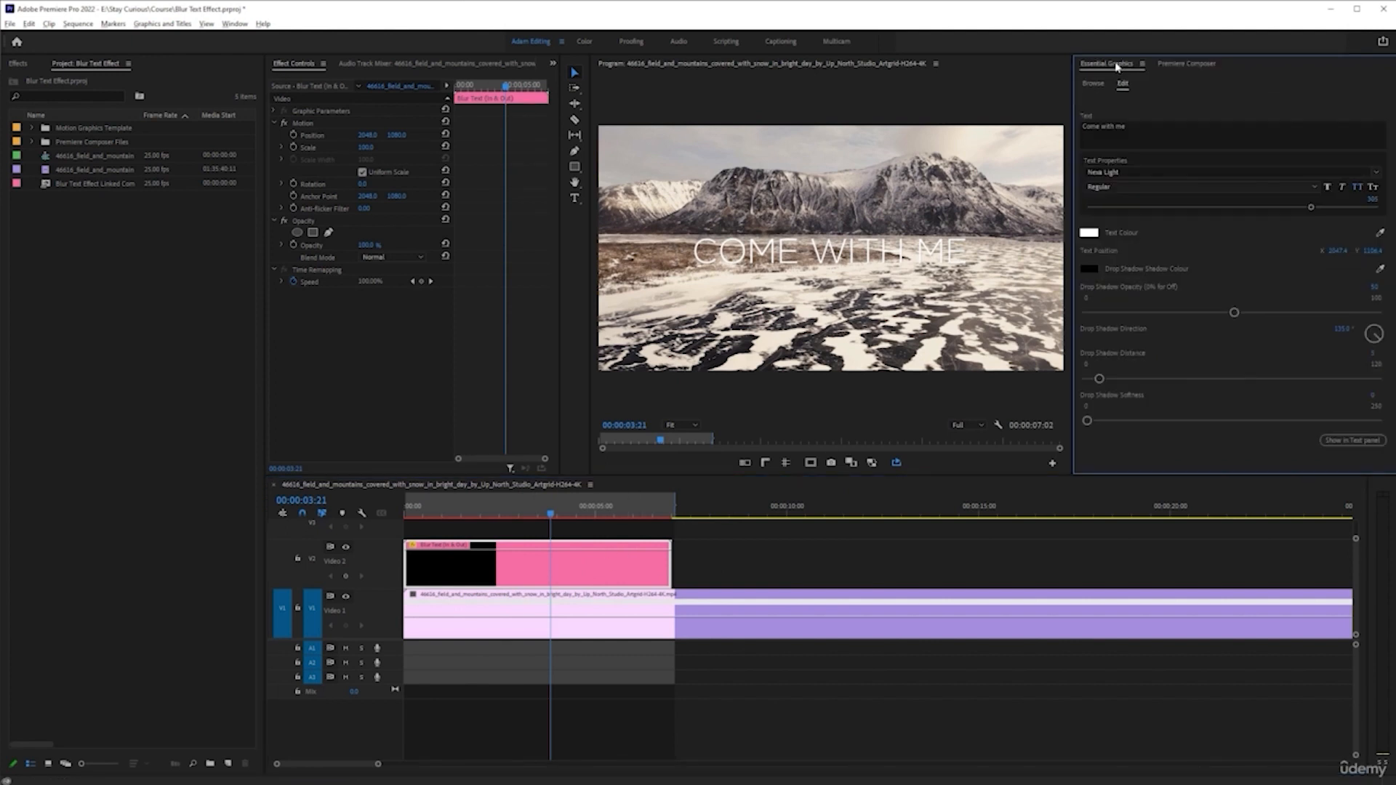
pyautogui.click(604, 563)
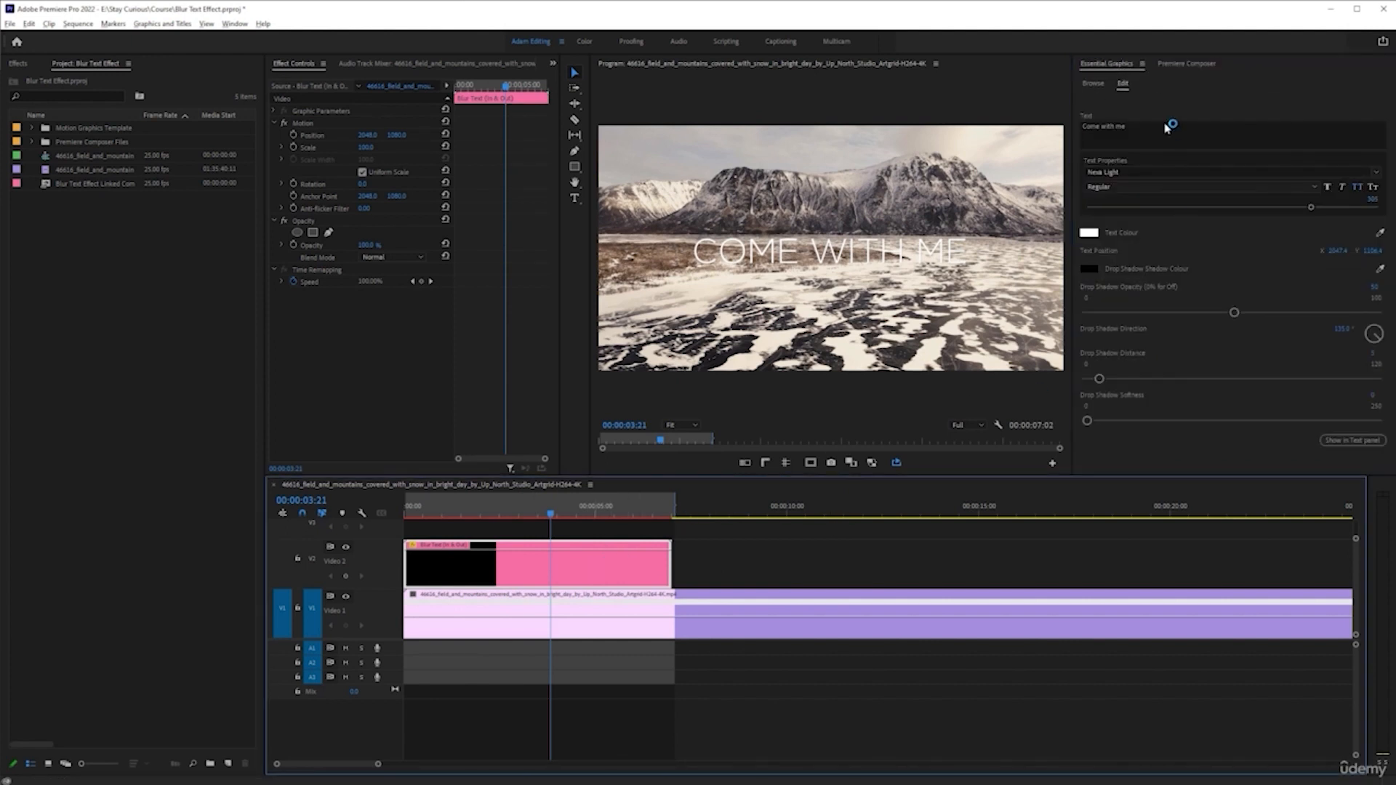
pyautogui.click(1187, 64)
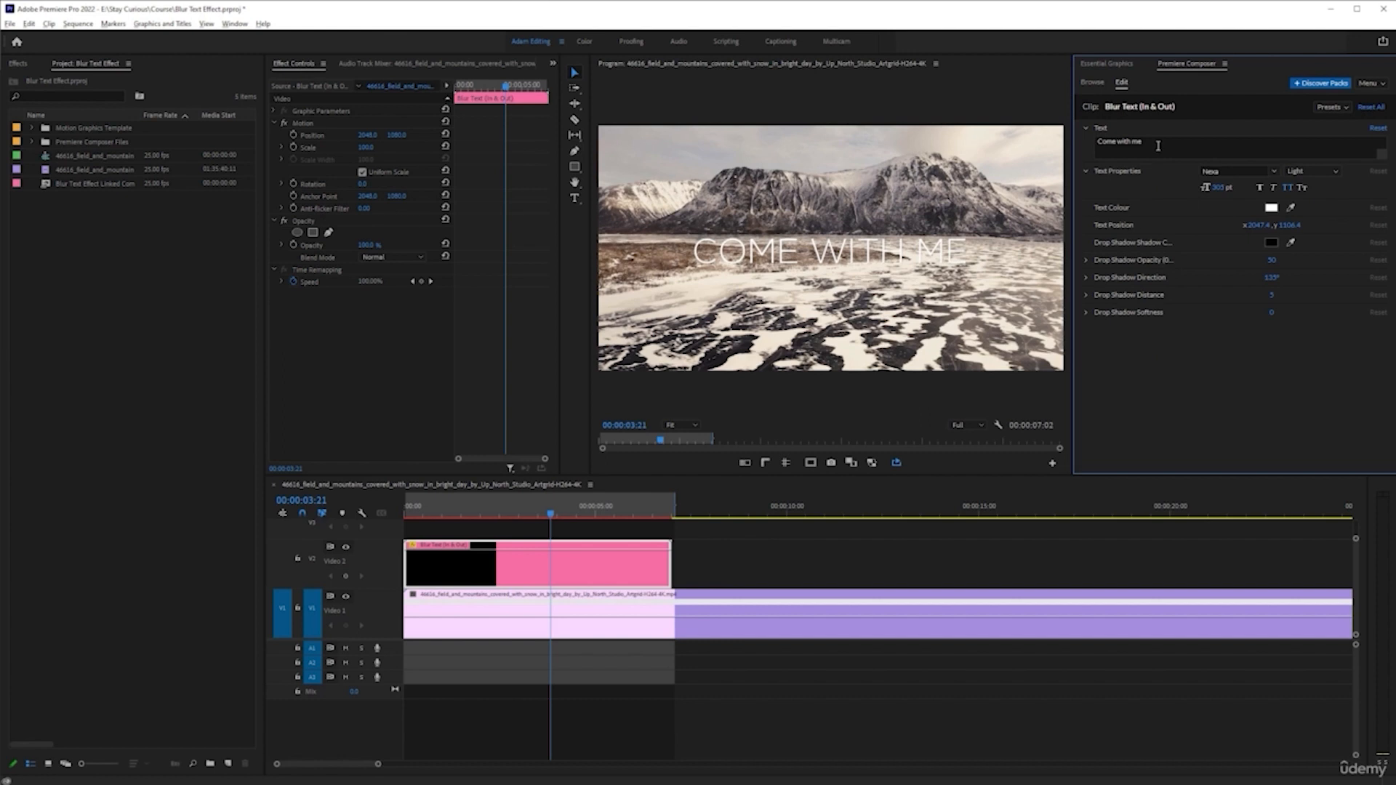
# Replace the Blur Text clip's wording with "Let's go away" in Premiere Composer
pyautogui.click(1229, 136)
pyautogui.hotkey('ctrl', 'a')
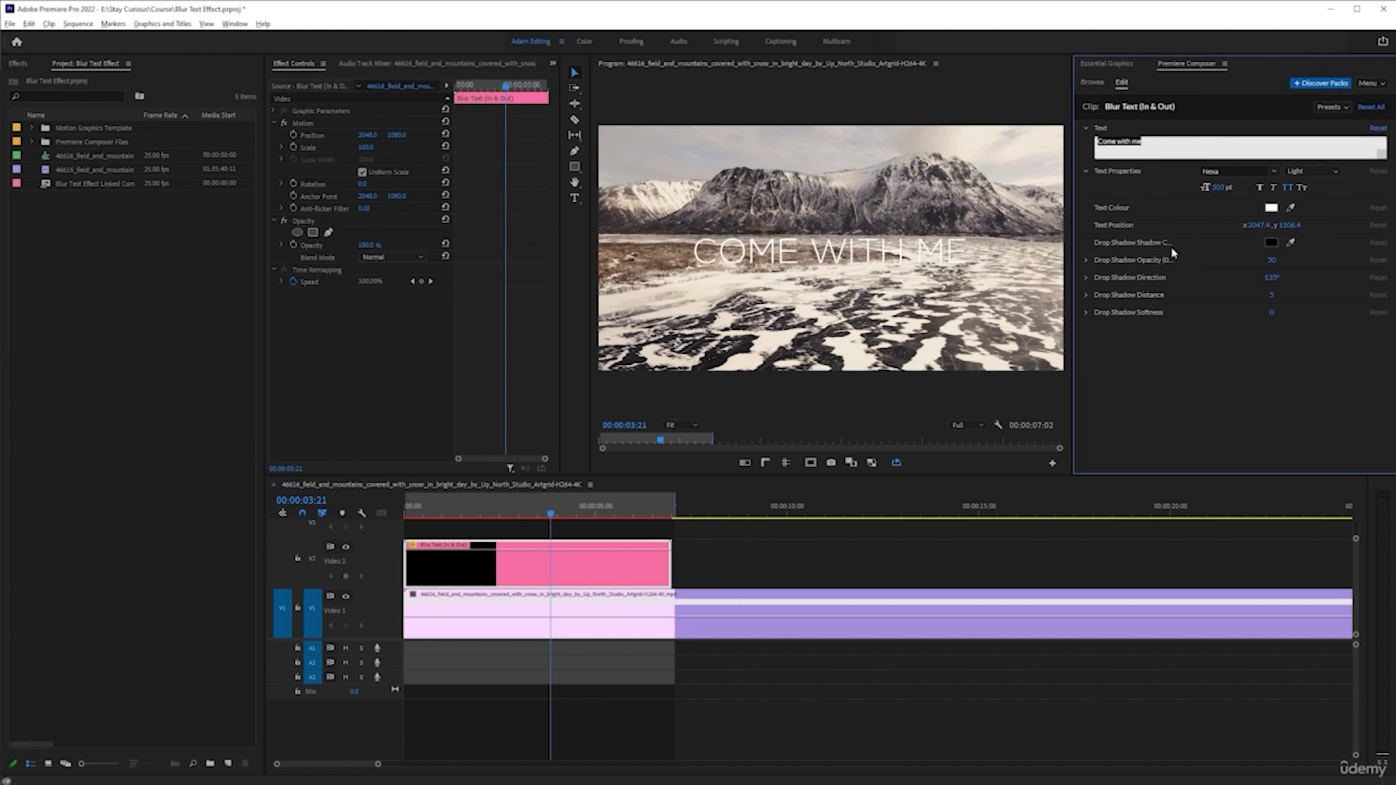
pyautogui.write('Let')
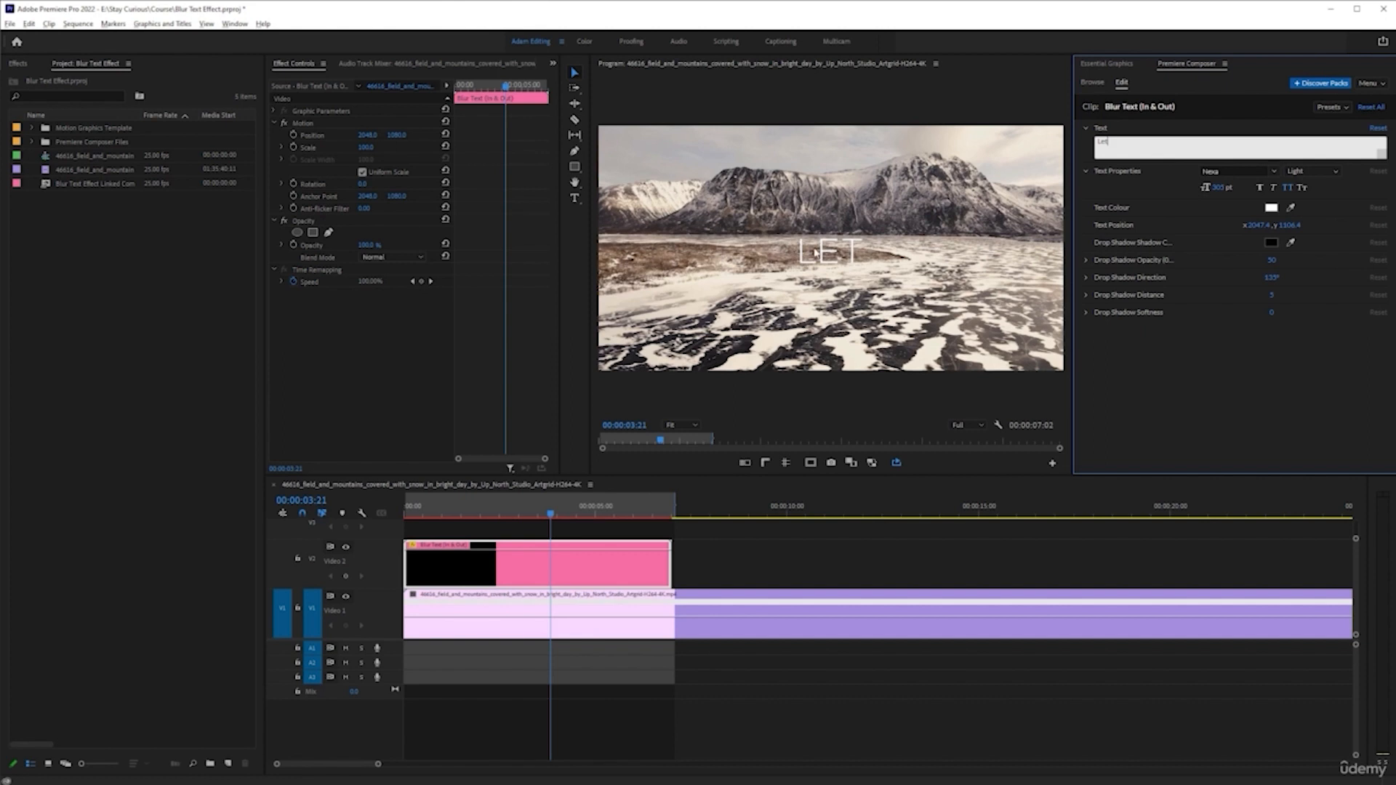
pyautogui.write("'s go away")
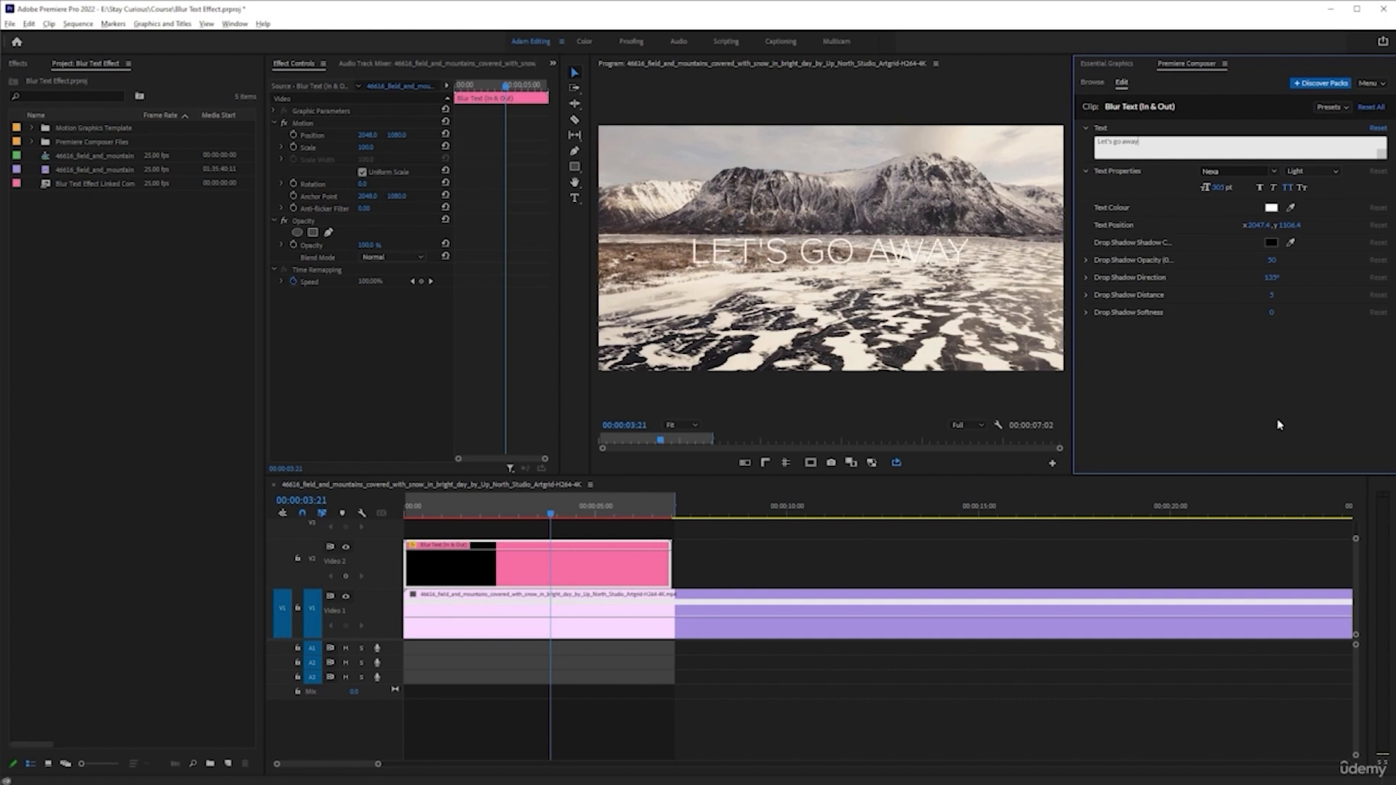
pyautogui.click(1279, 424)
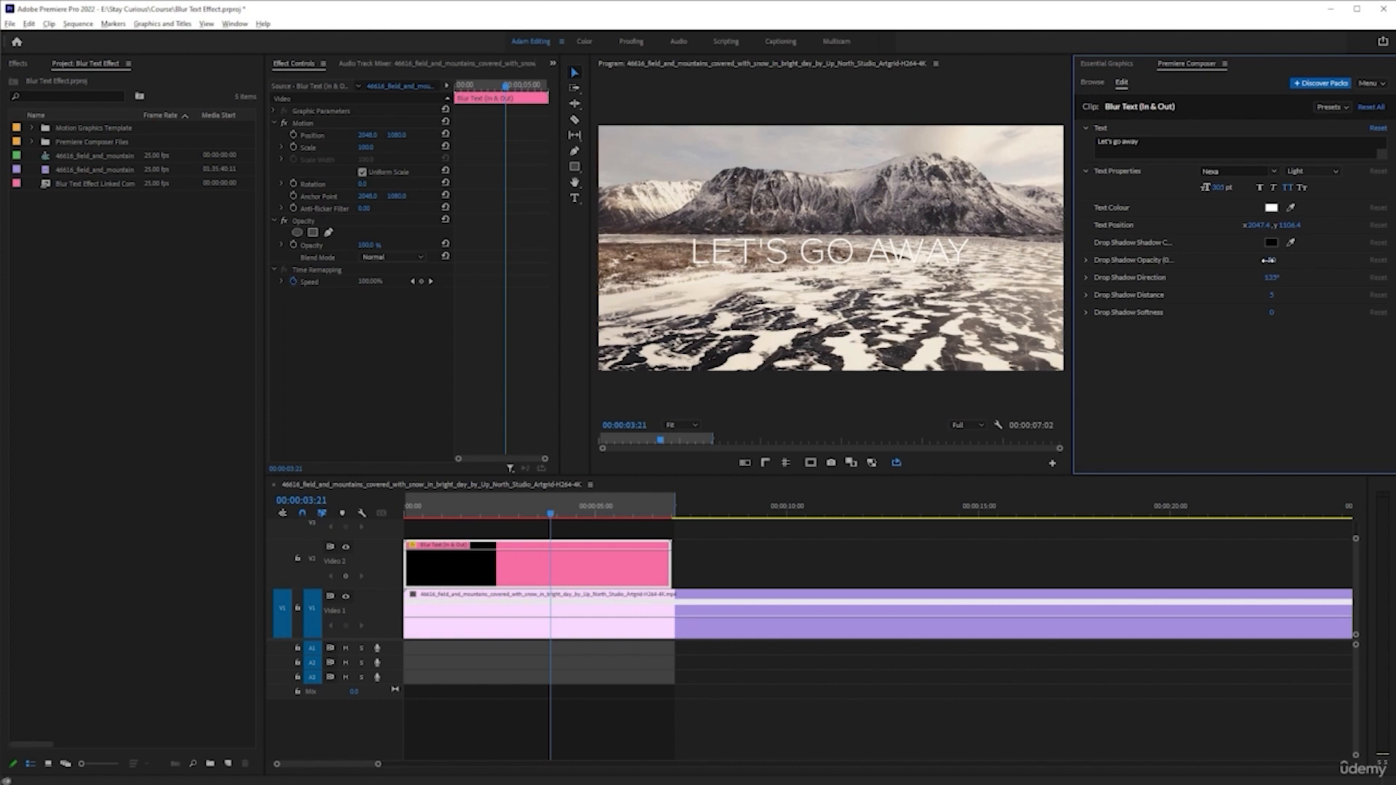
# Set the clip's drop shadow opacity to 100 in Premiere Composer and check the value in Essential Graphics
pyautogui.moveTo(1269, 260); pyautogui.dragTo(1309, 260)
pyautogui.click(1112, 65)
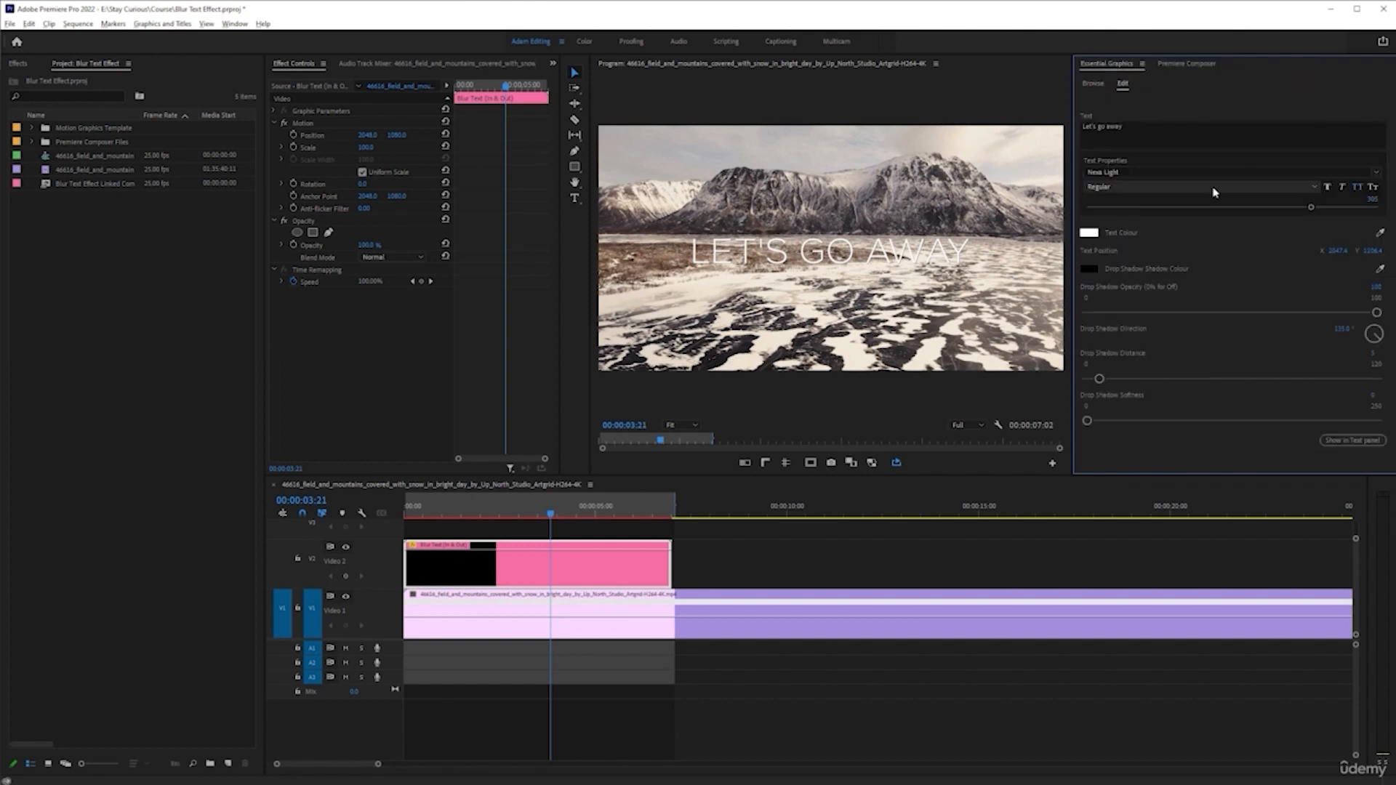
pyautogui.click(1187, 64)
pyautogui.click(1102, 66)
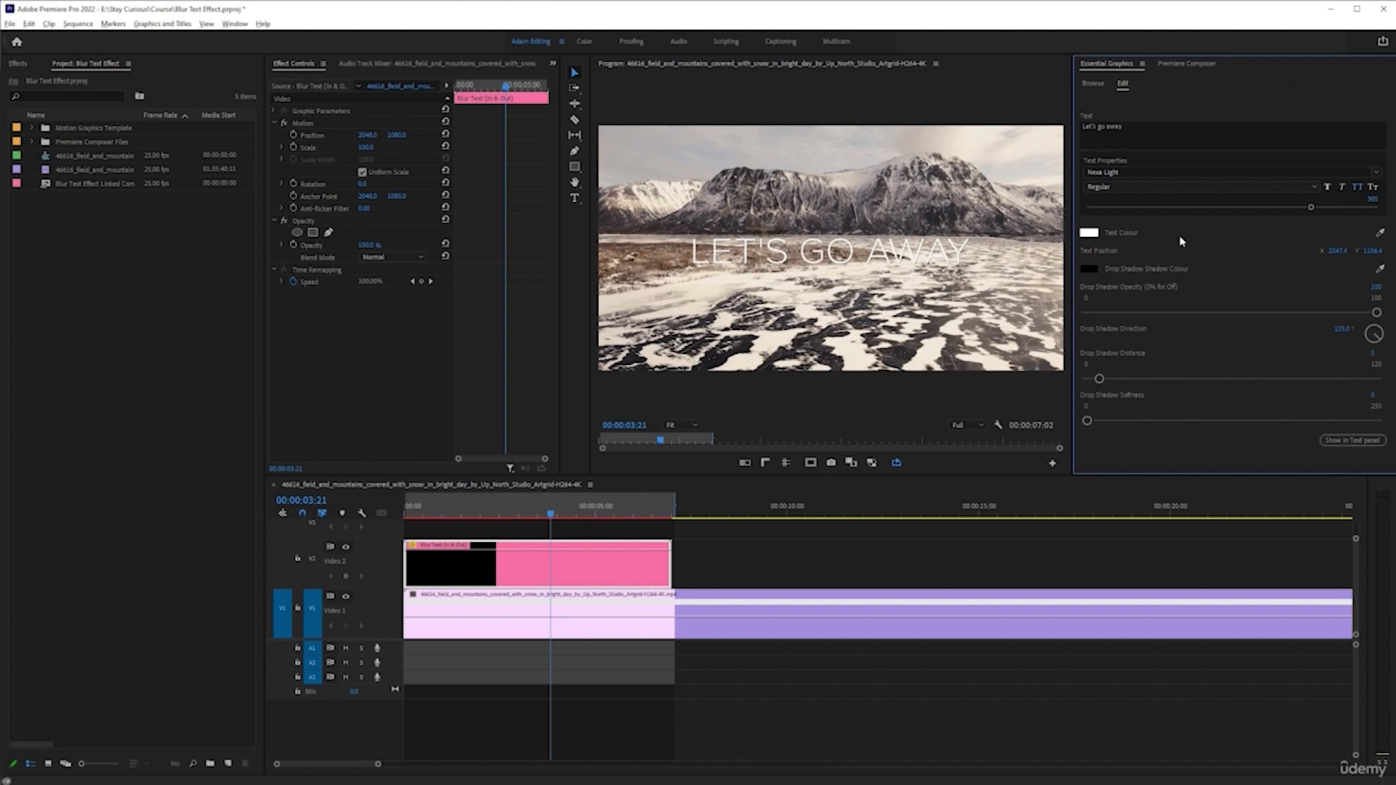
# Set the Blur Text clip's drop shadow distance to about 10 and softness to about 11 in Essential Graphics
pyautogui.click(1192, 65)
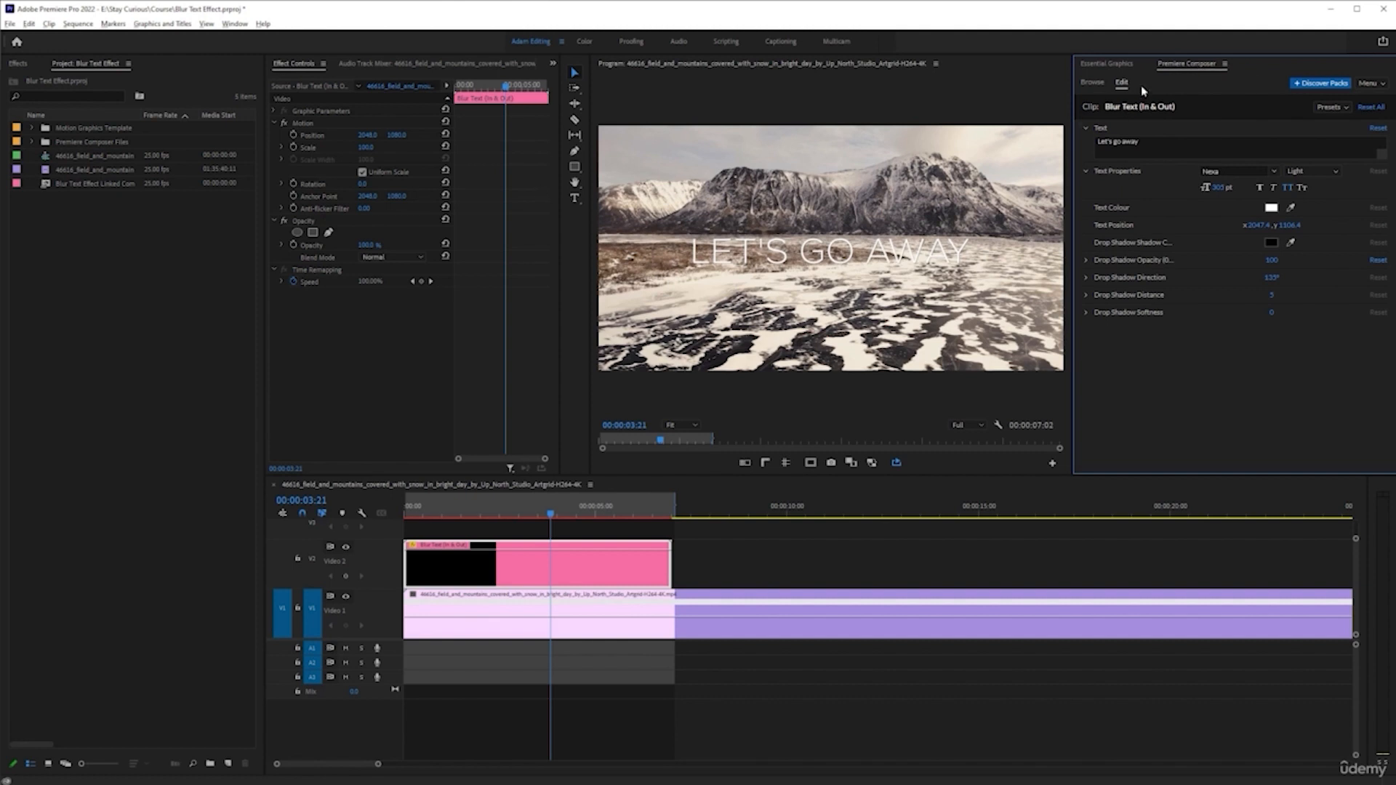
pyautogui.click(1118, 67)
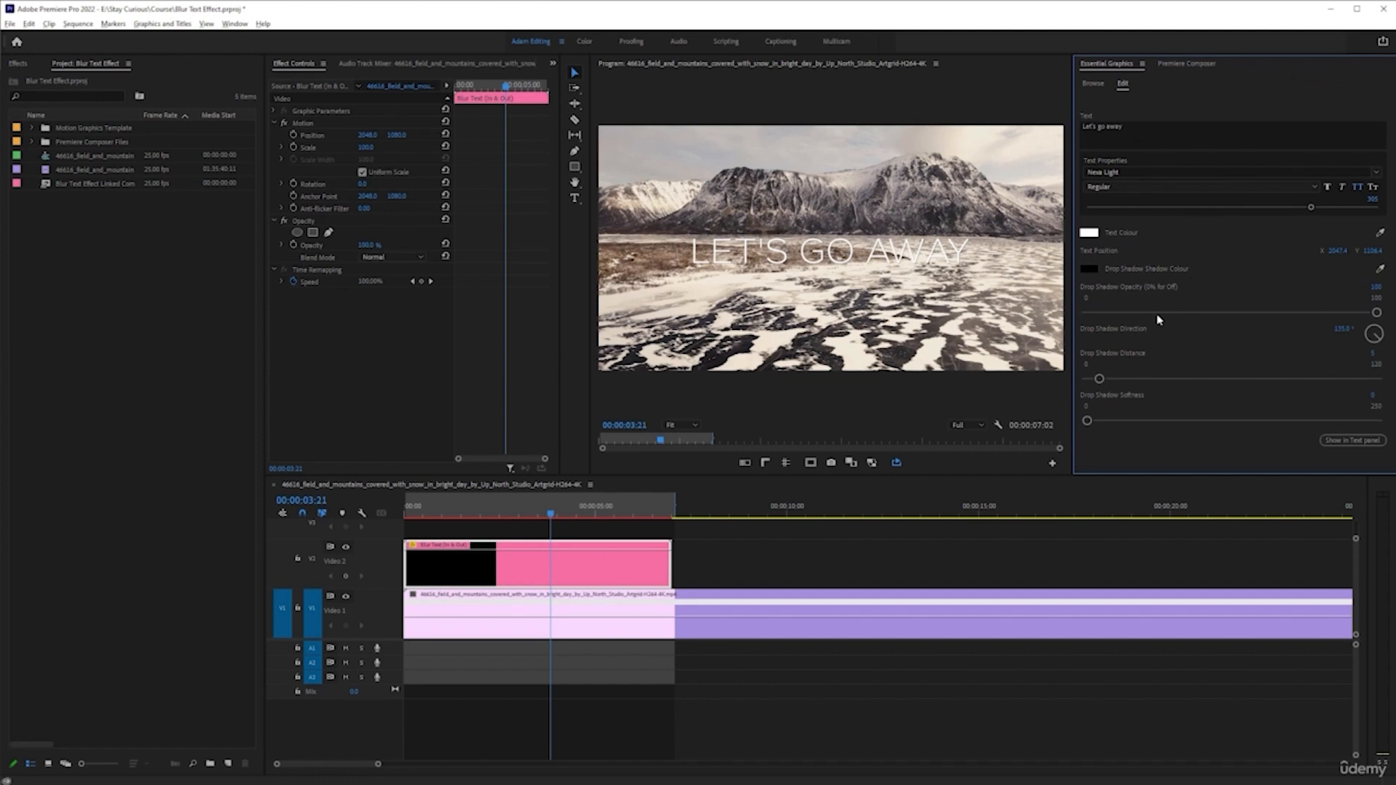
pyautogui.moveTo(1099, 379); pyautogui.dragTo(1152, 379)
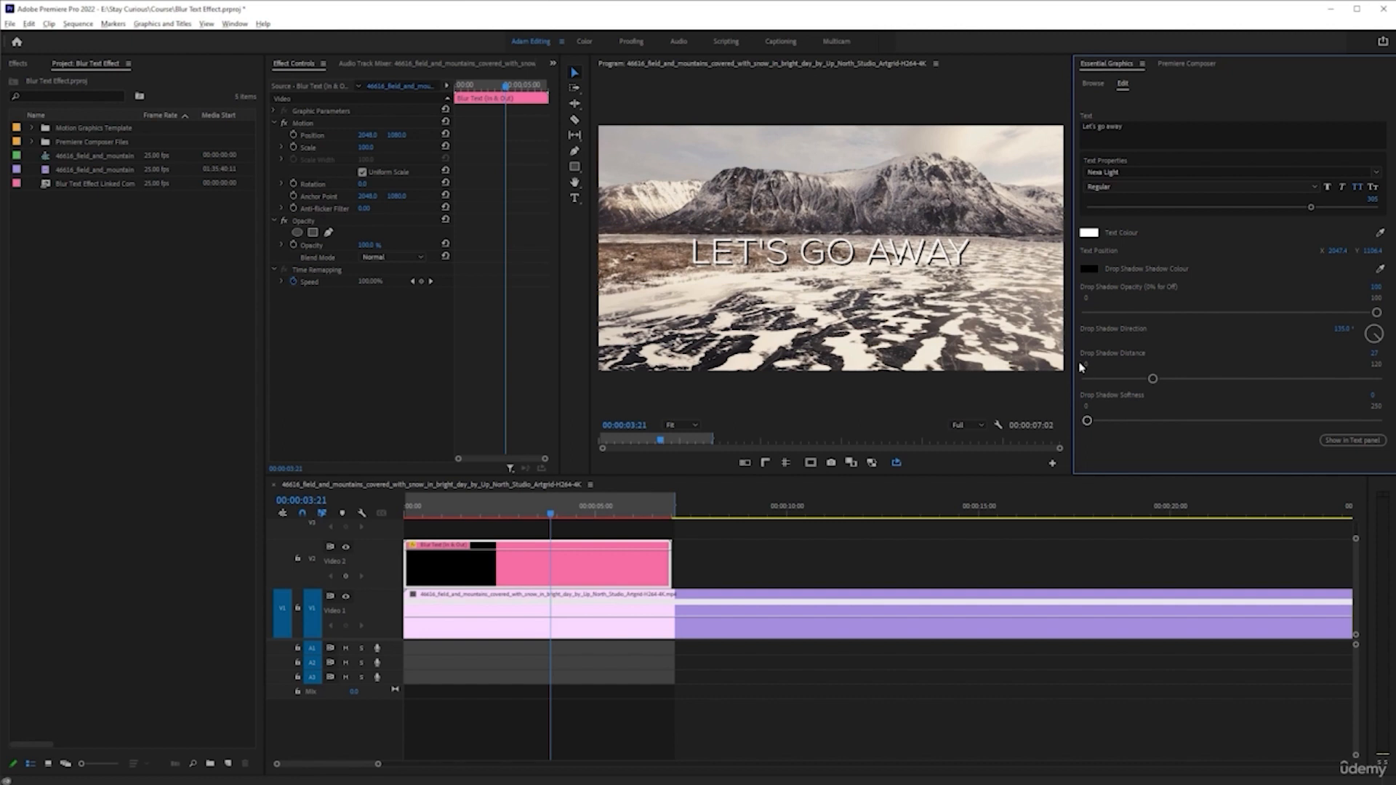
pyautogui.click(1110, 378)
pyautogui.moveTo(1088, 420); pyautogui.dragTo(1102, 422)
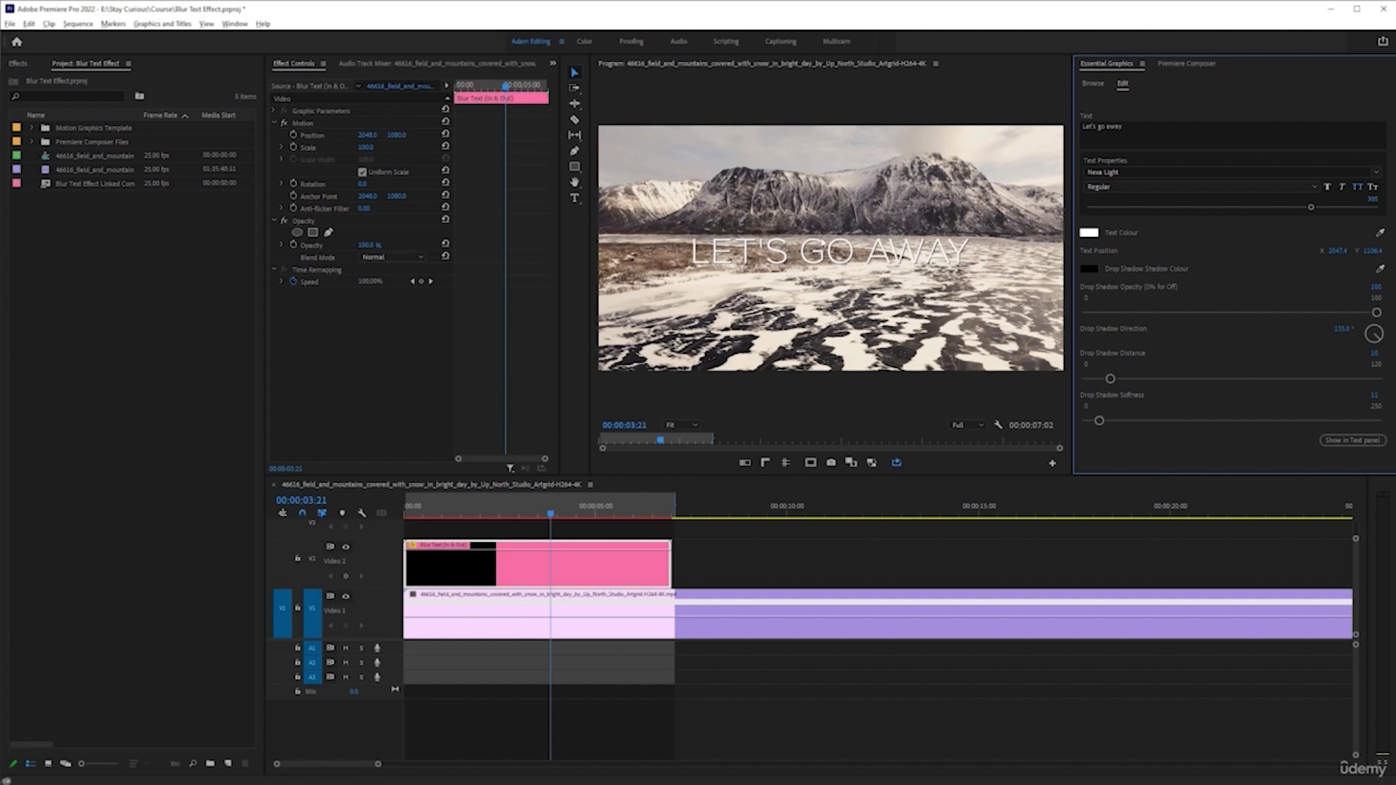
# Change the Blur Text clip's font to Norwester and enlarge the text to about 363
pyautogui.click(1376, 172)
pyautogui.scroll(1, 1185, 269)
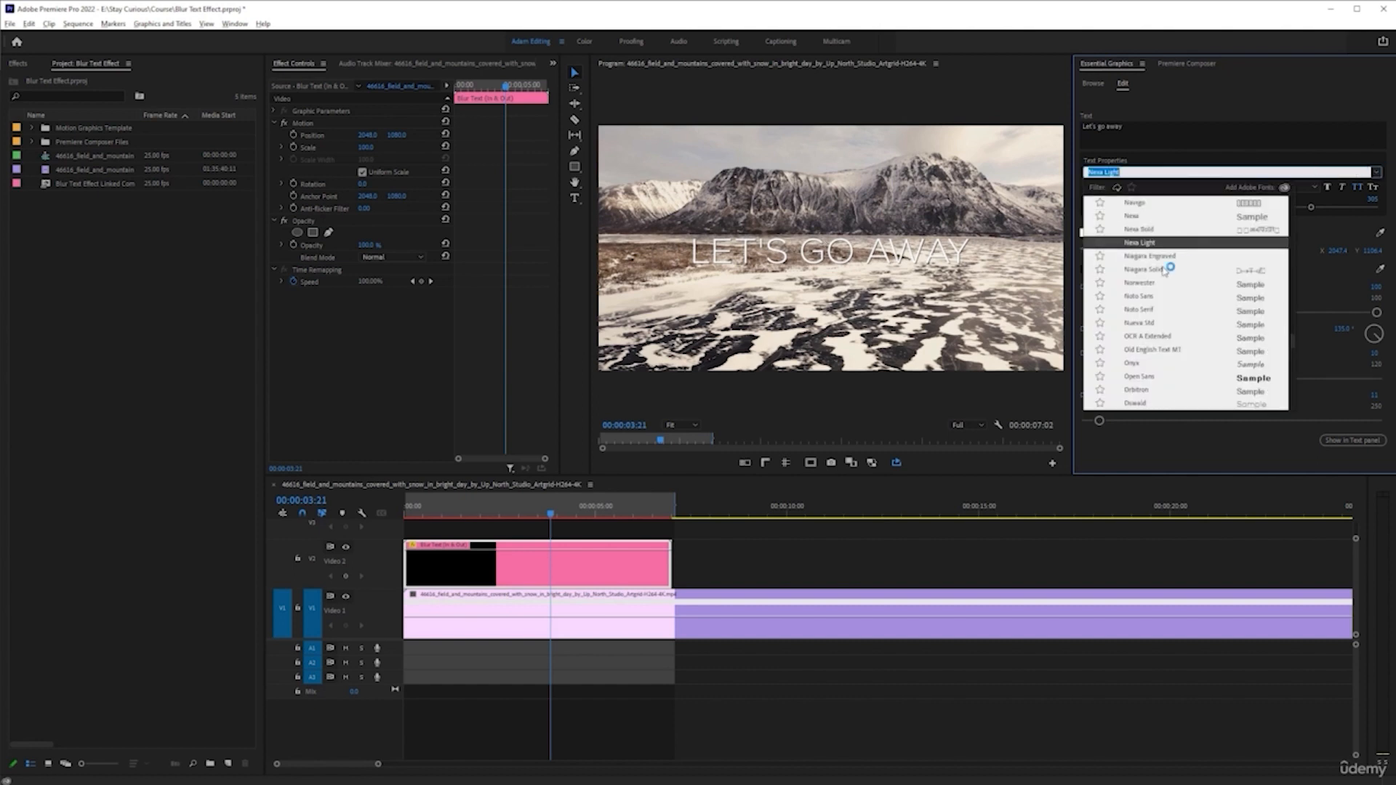
pyautogui.press('Escape')
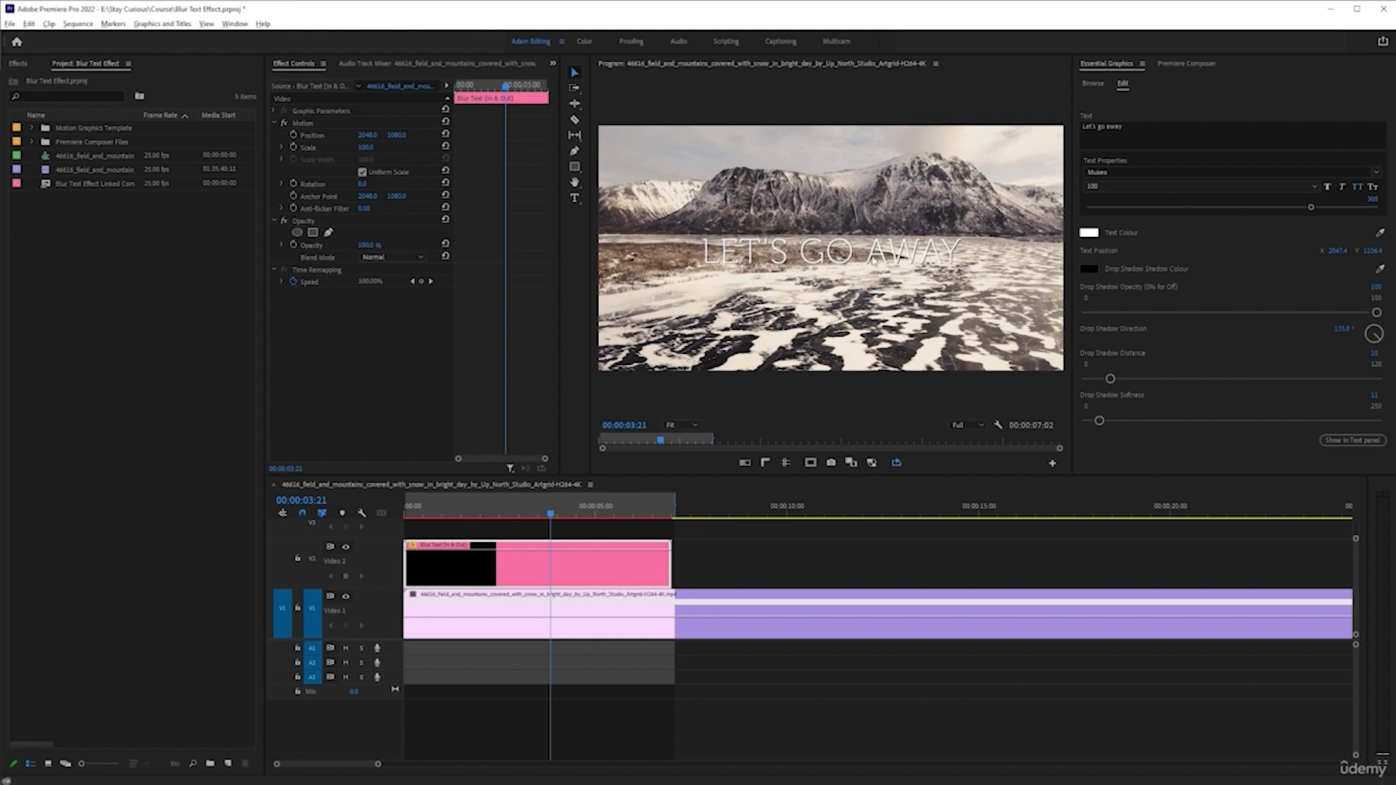
pyautogui.click(1376, 173)
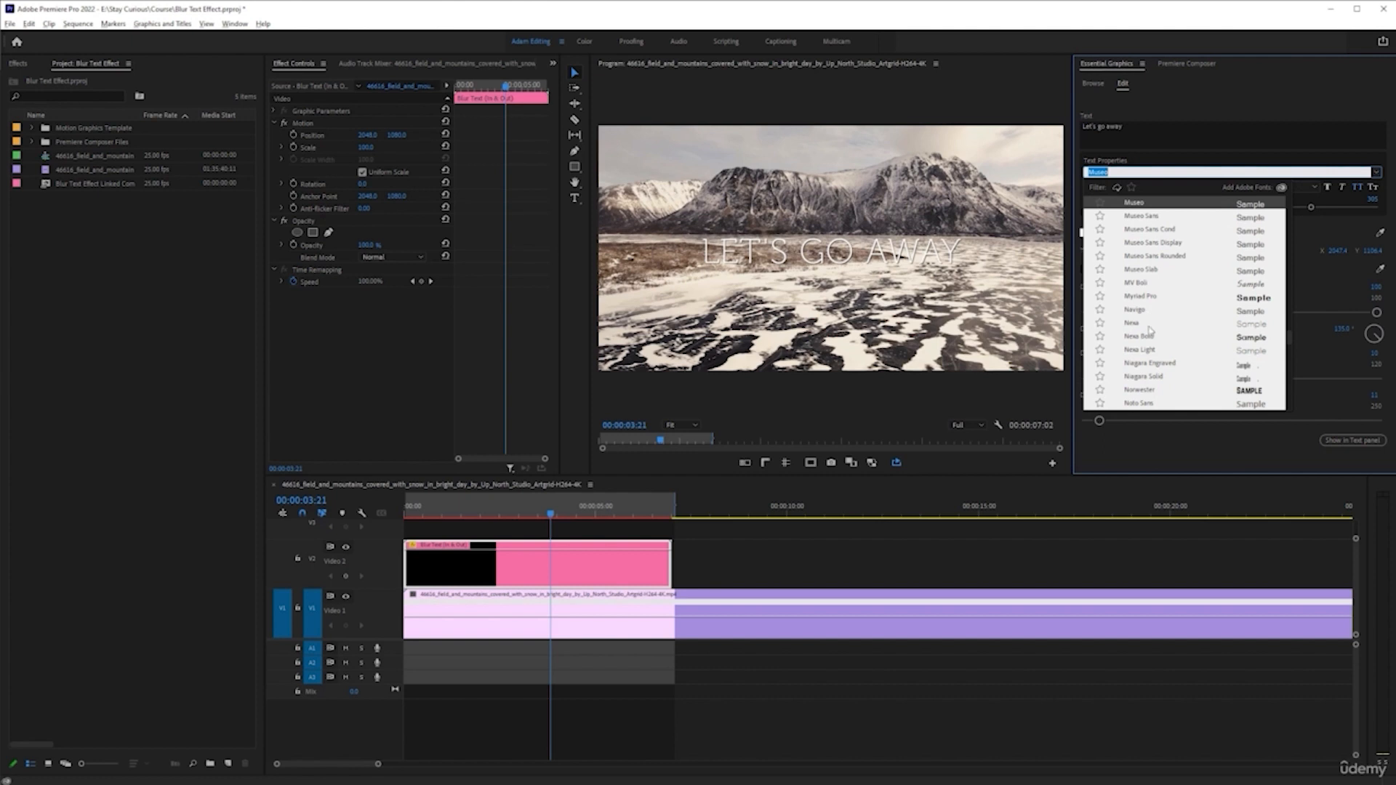
pyautogui.click(1152, 391)
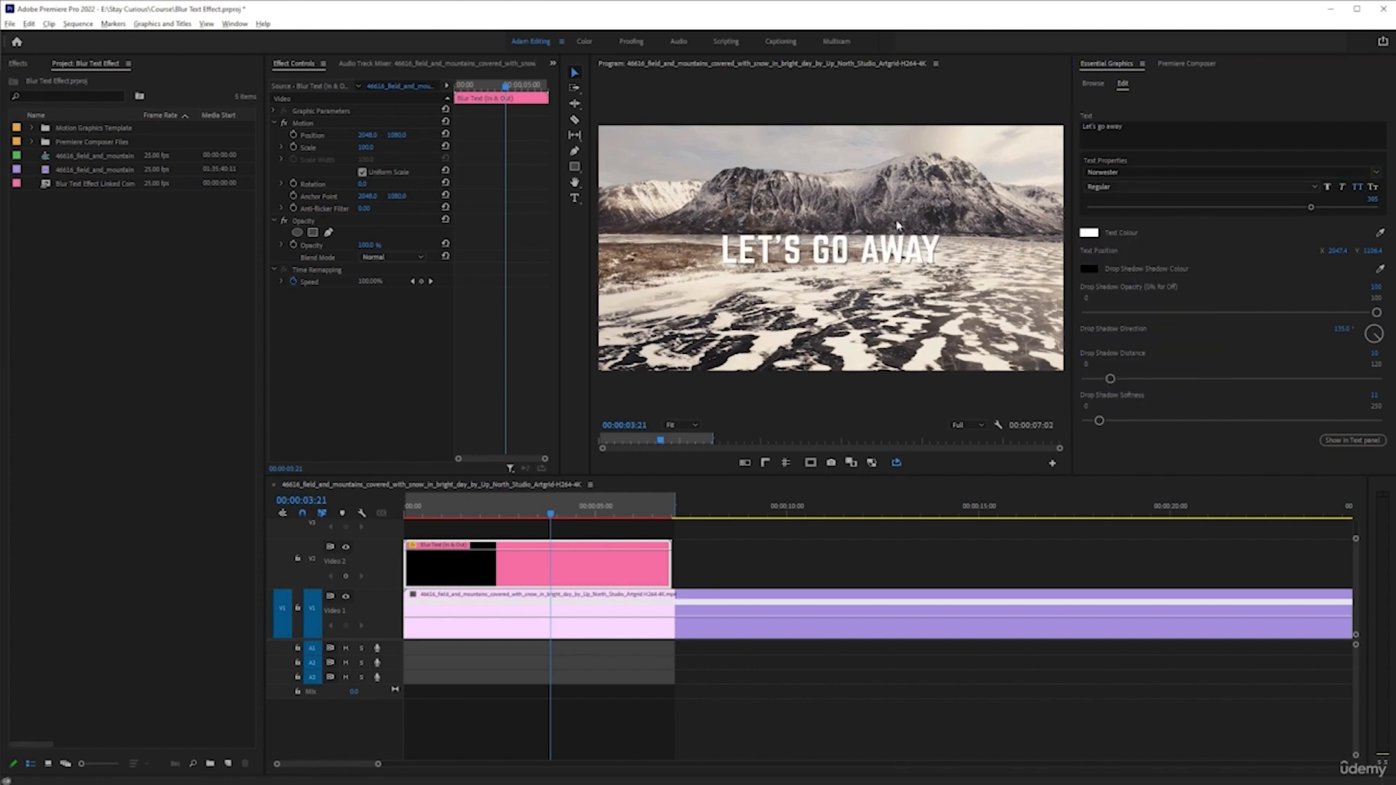
pyautogui.moveTo(1313, 208); pyautogui.dragTo(1339, 211)
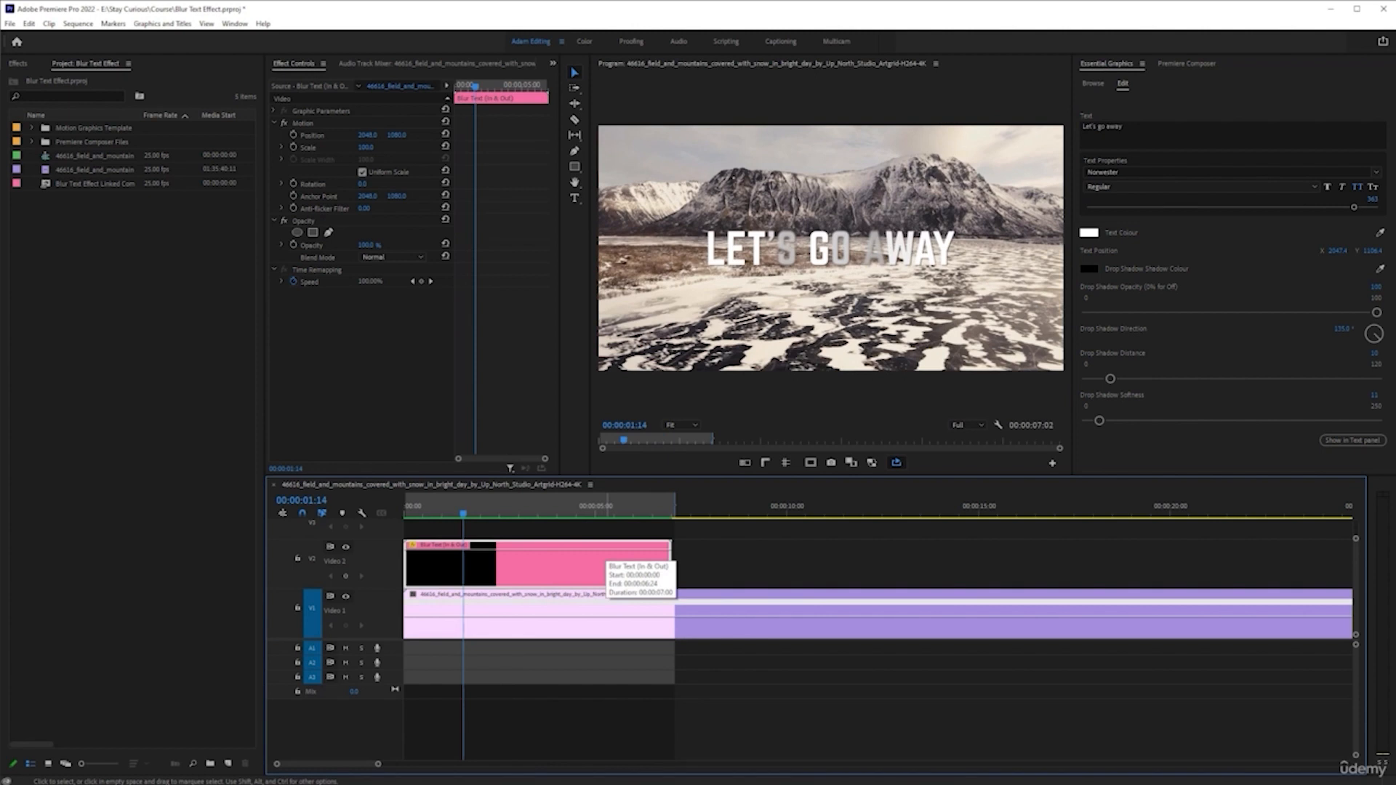
# Play the restyled Blur Text clip from near its beginning to check the blur animation
pyautogui.moveTo(465, 515); pyautogui.dragTo(418, 515)
pyautogui.press('space')
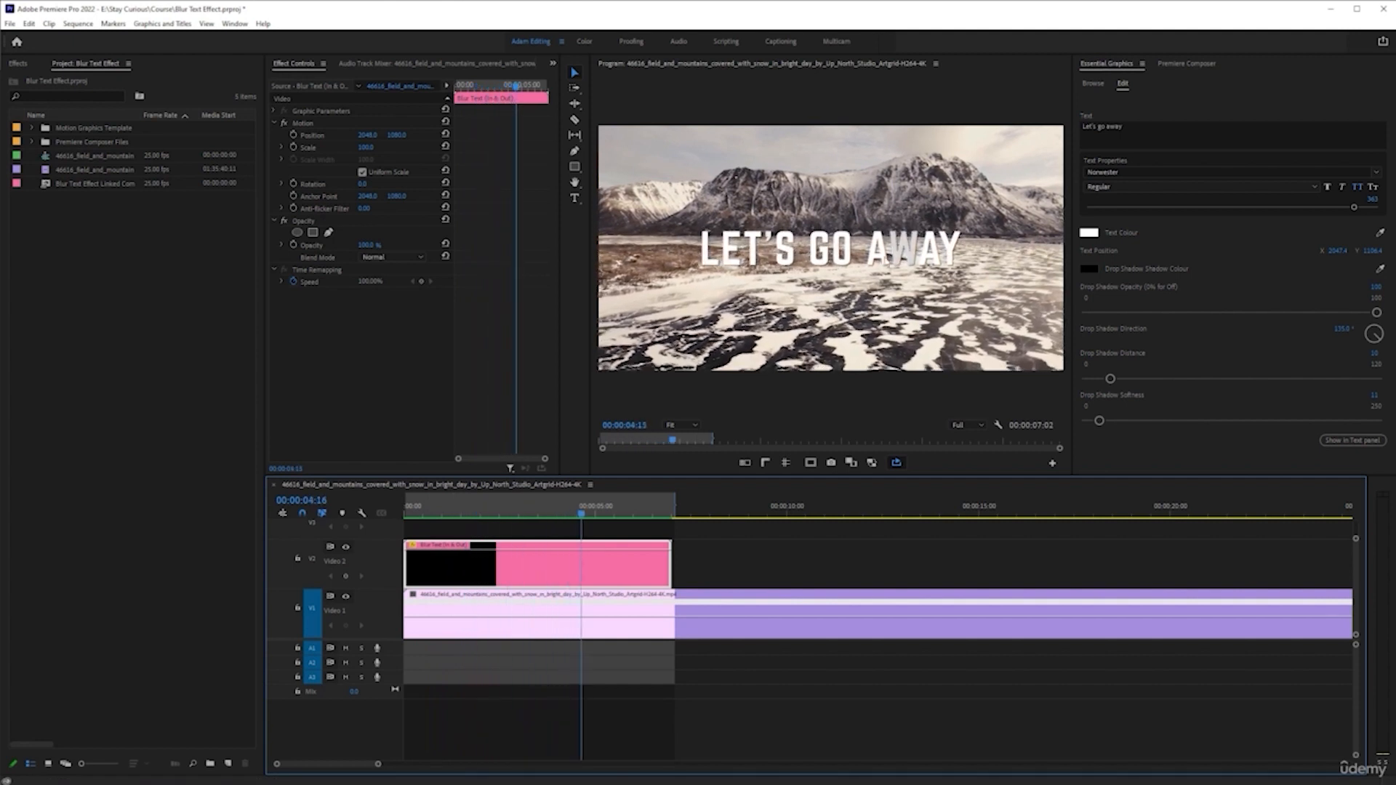
pyautogui.click(527, 518)
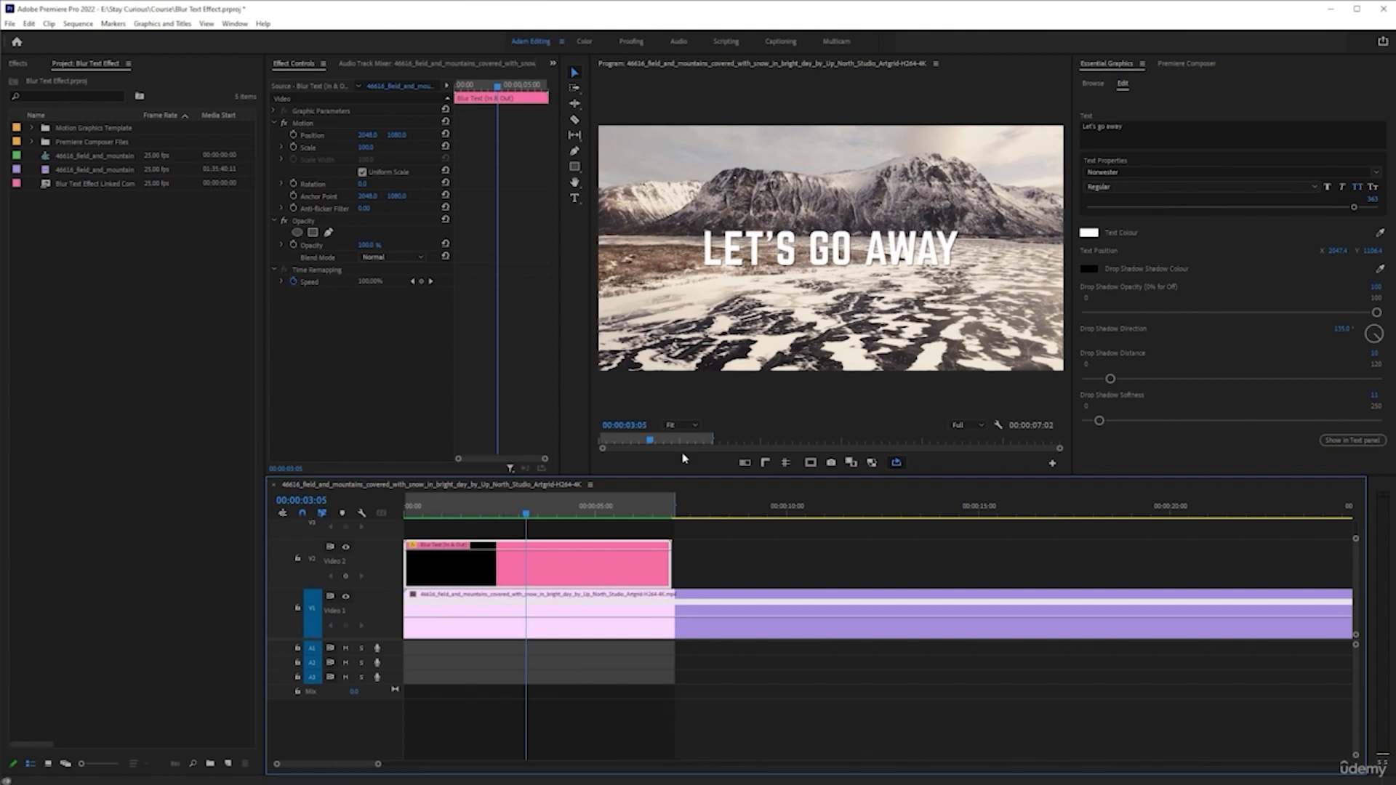
# Switch to After Effects and disable font size adjustment in the template's source text properties
pyautogui.hotkey('alt', 'Tab')
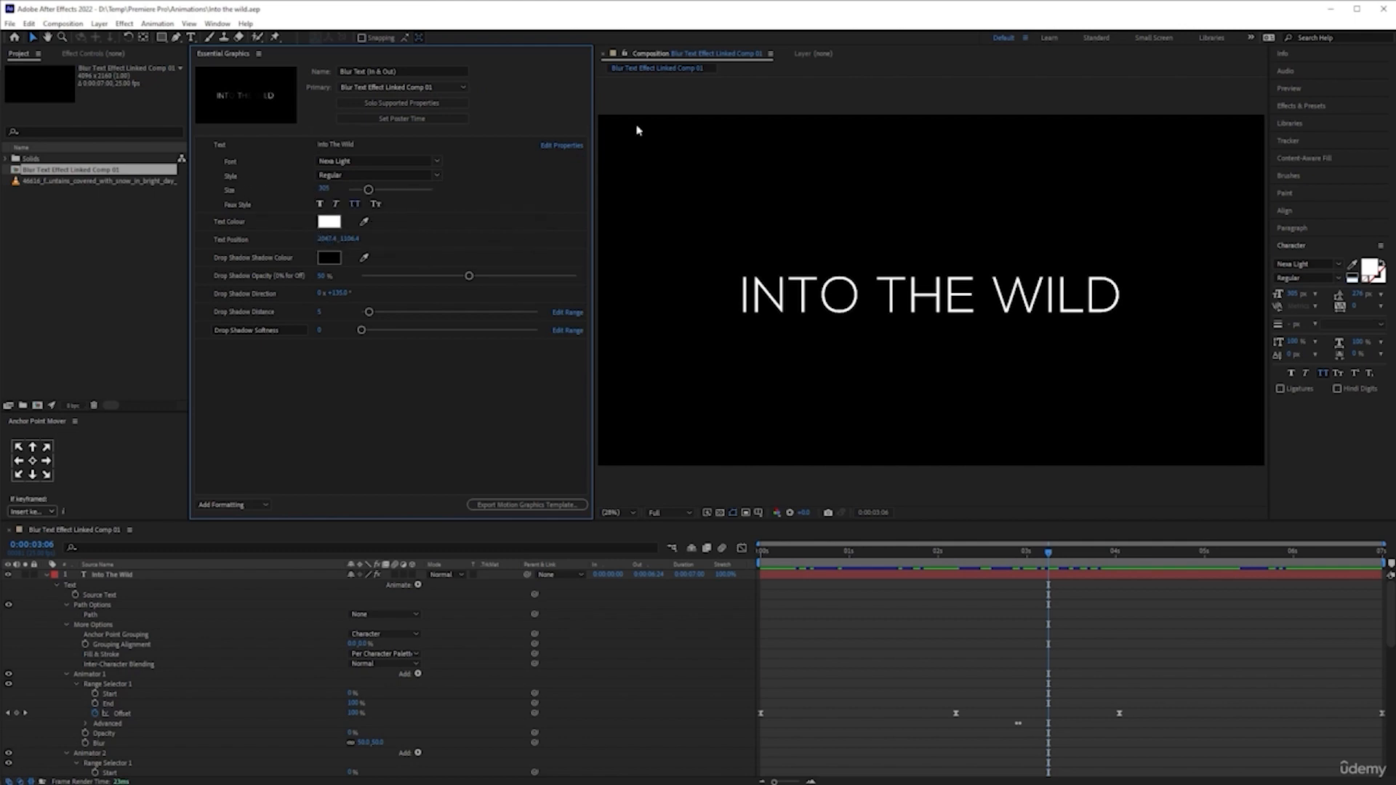
pyautogui.click(568, 148)
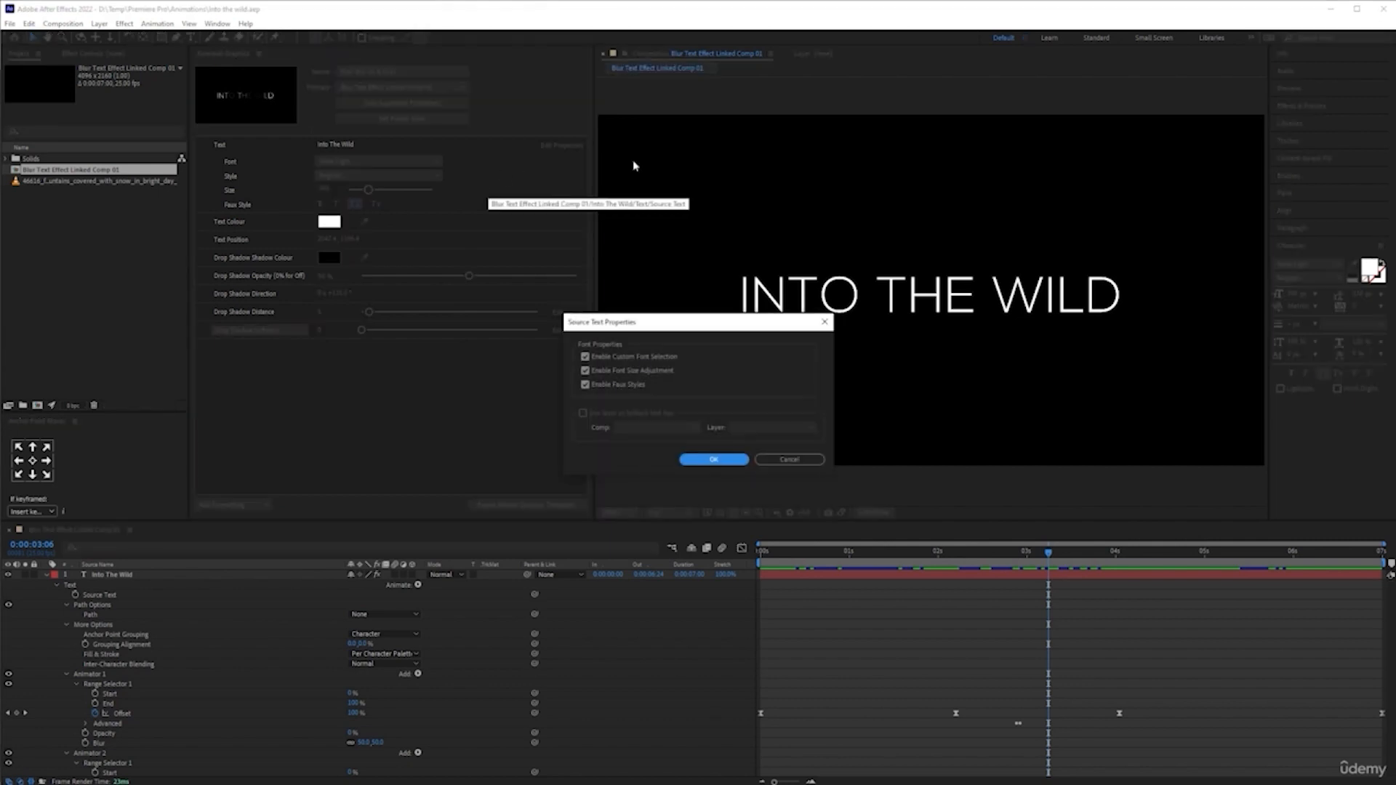
pyautogui.click(585, 370)
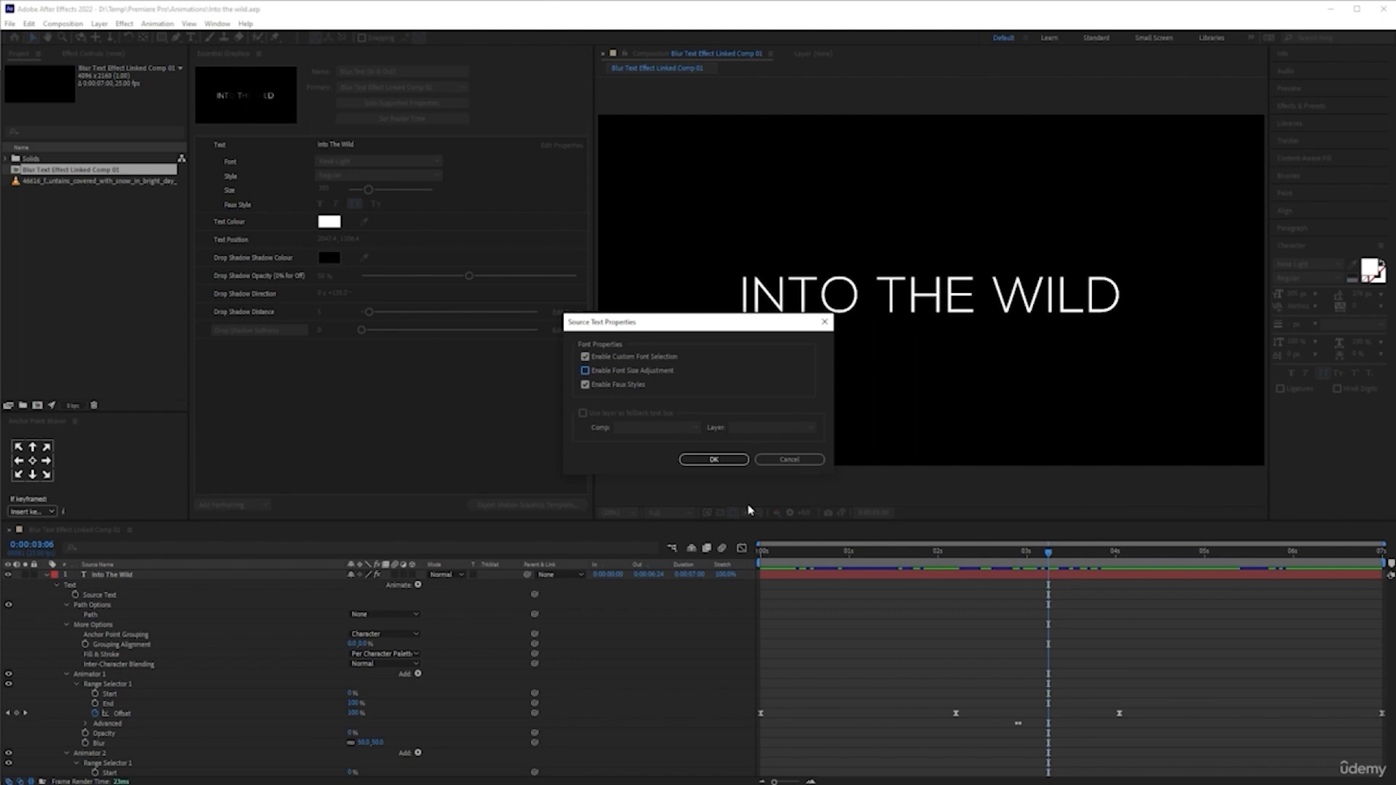
pyautogui.click(714, 460)
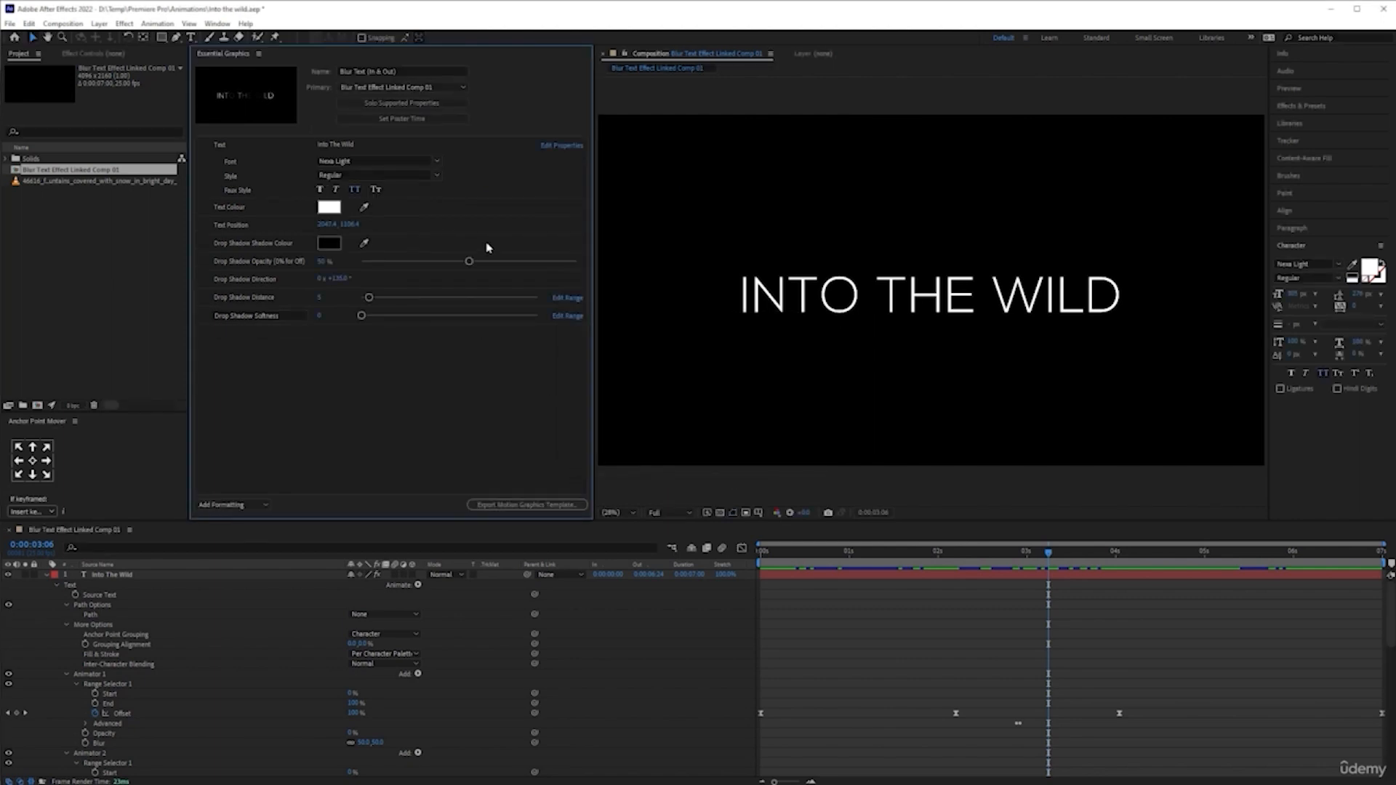
# Remove the Text Position property from the Blur Text (In & Out) template's controls
pyautogui.click(233, 226)
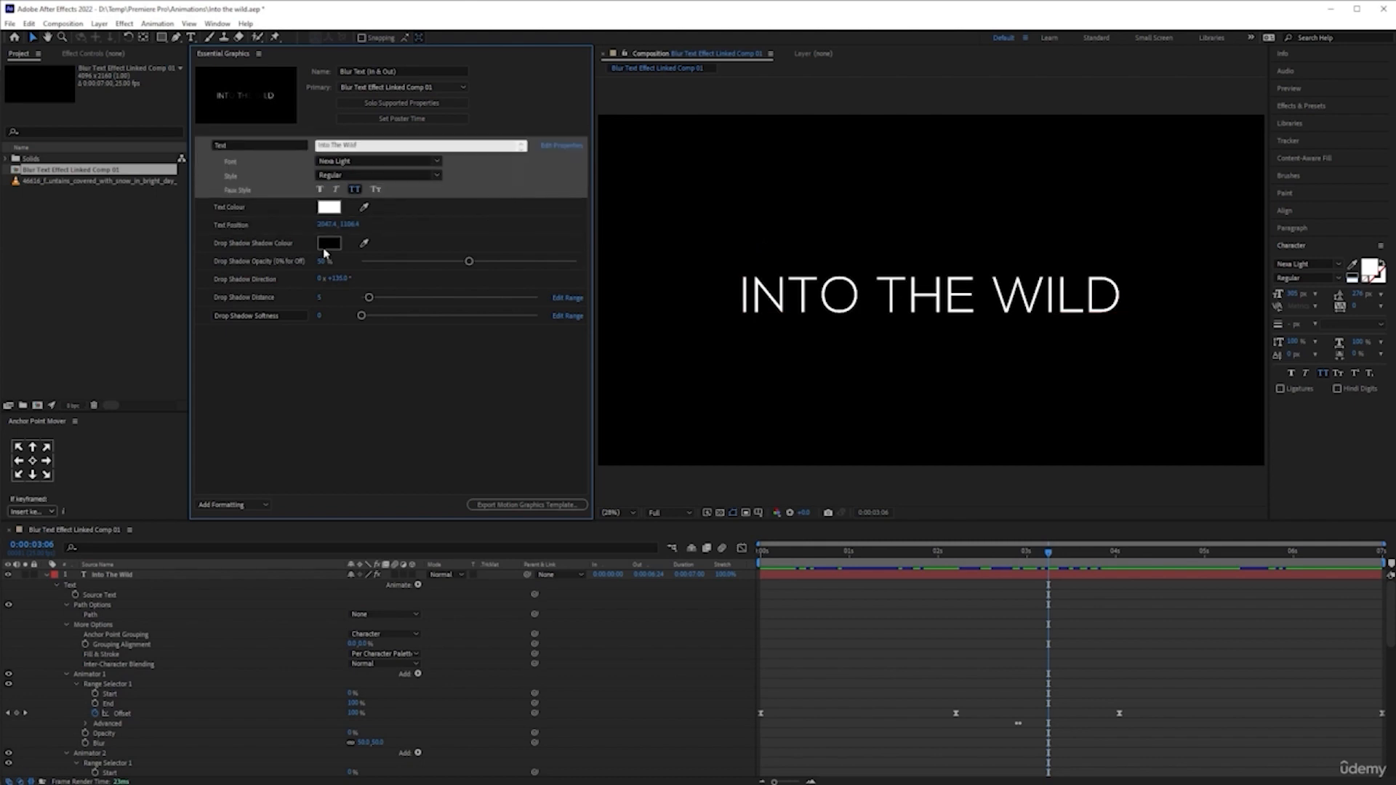
pyautogui.rightClick(397, 229)
pyautogui.click(376, 224)
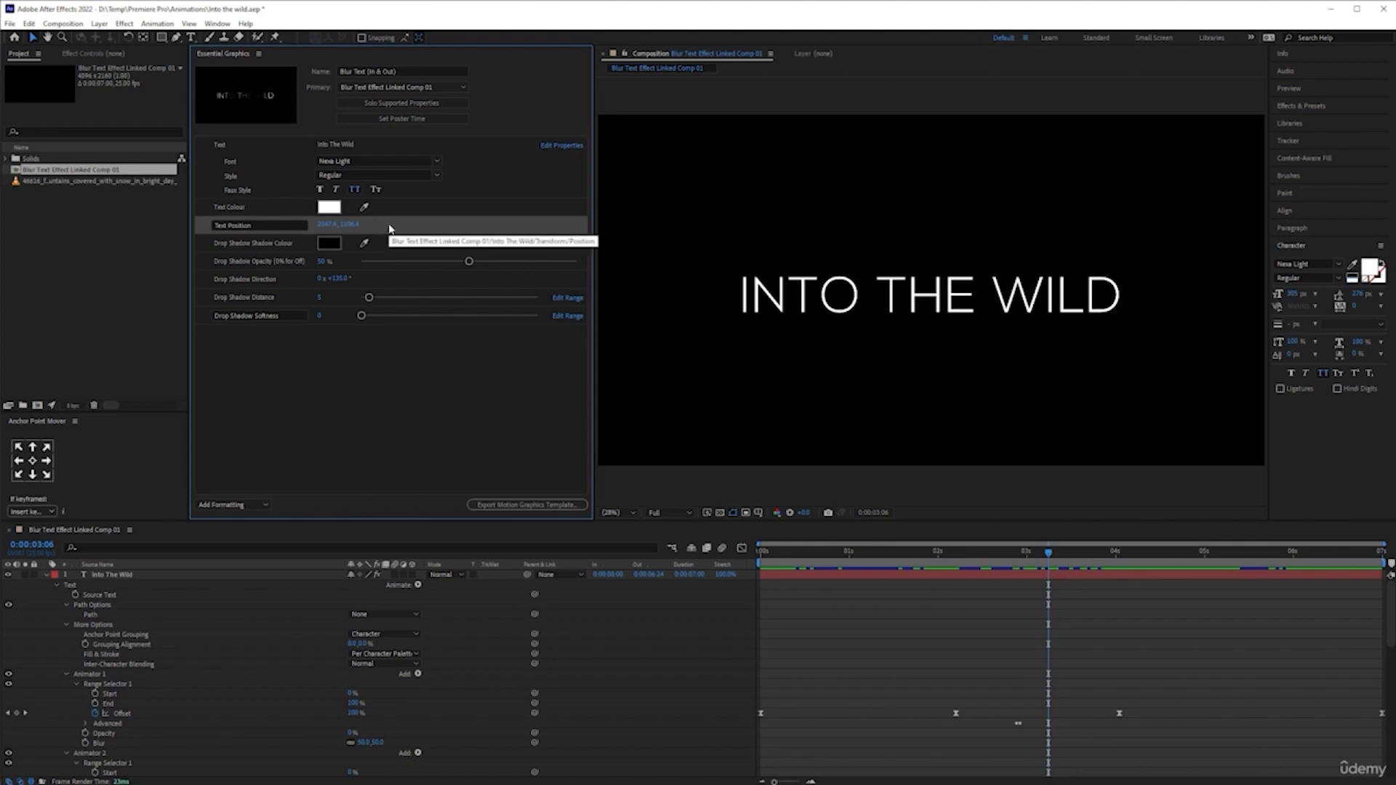
pyautogui.press('Delete')
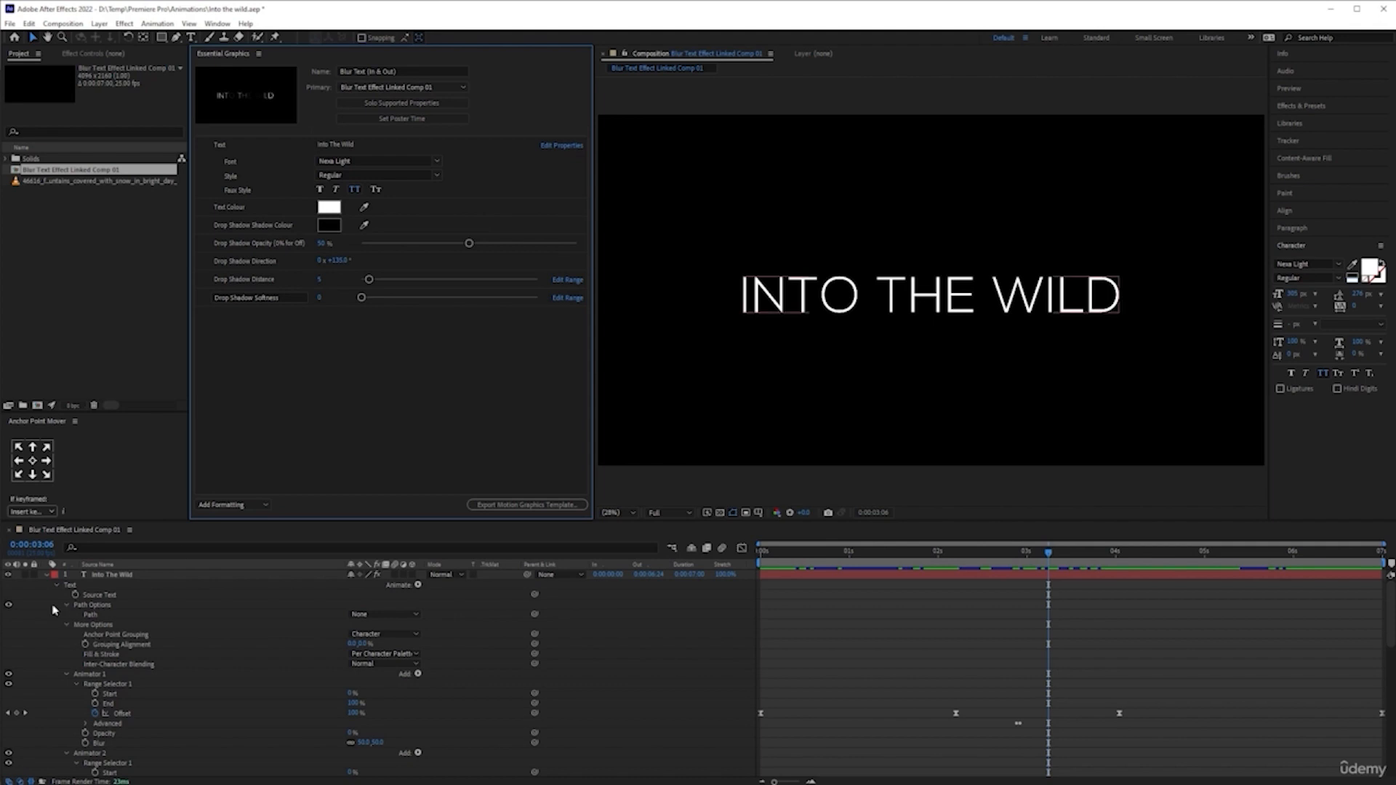
# Collapse the Into The Wild layer's expanded properties and reveal only its Position
pyautogui.click(46, 575)
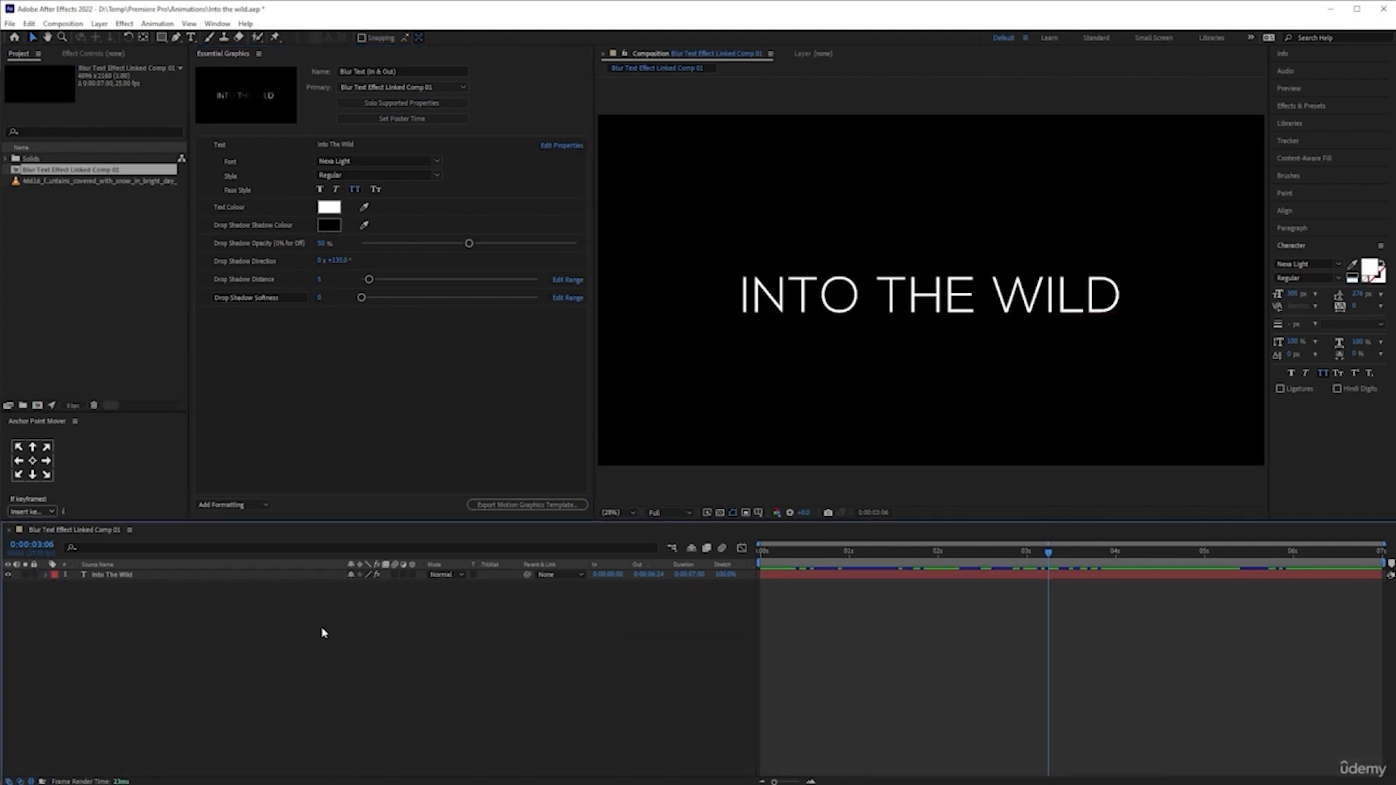
pyautogui.click(953, 298)
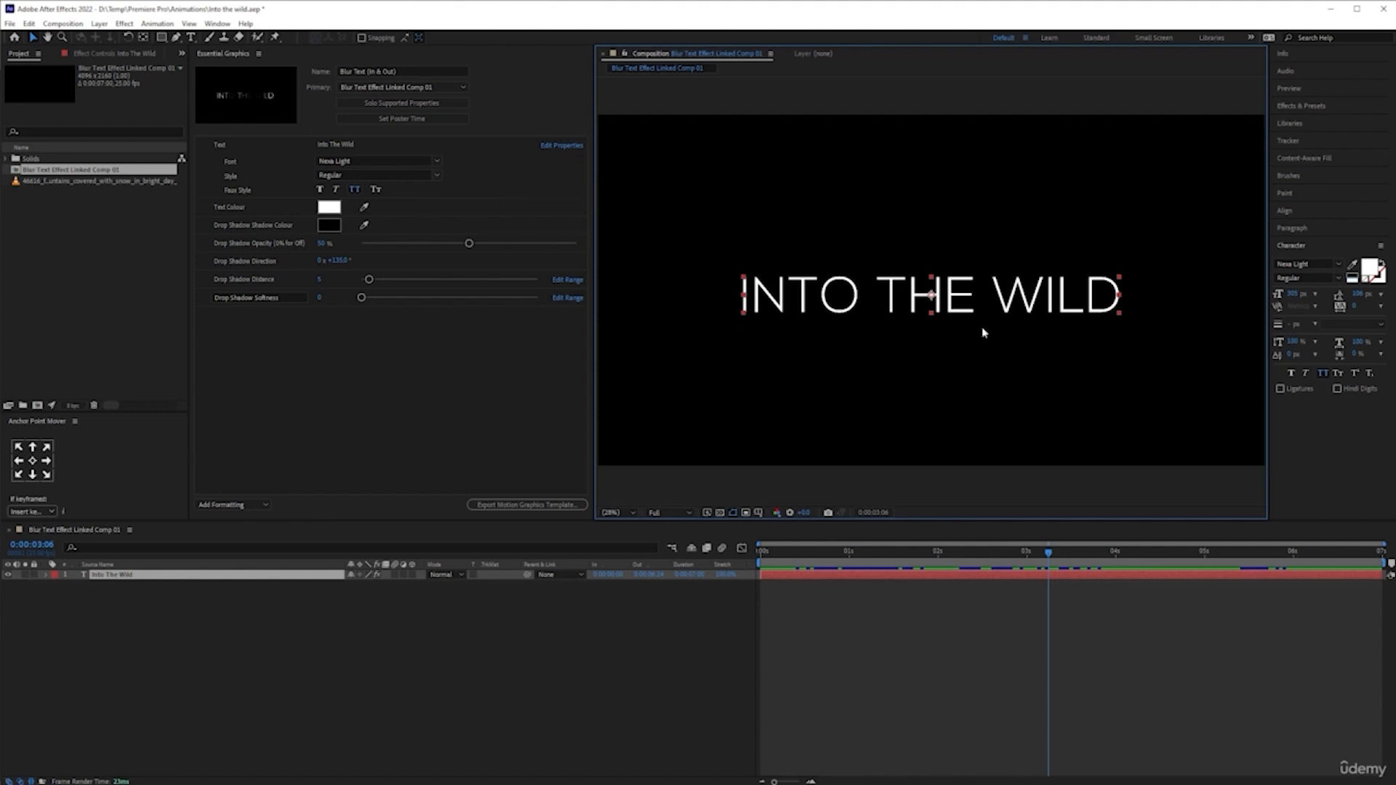
pyautogui.click(109, 577)
pyautogui.press('p')
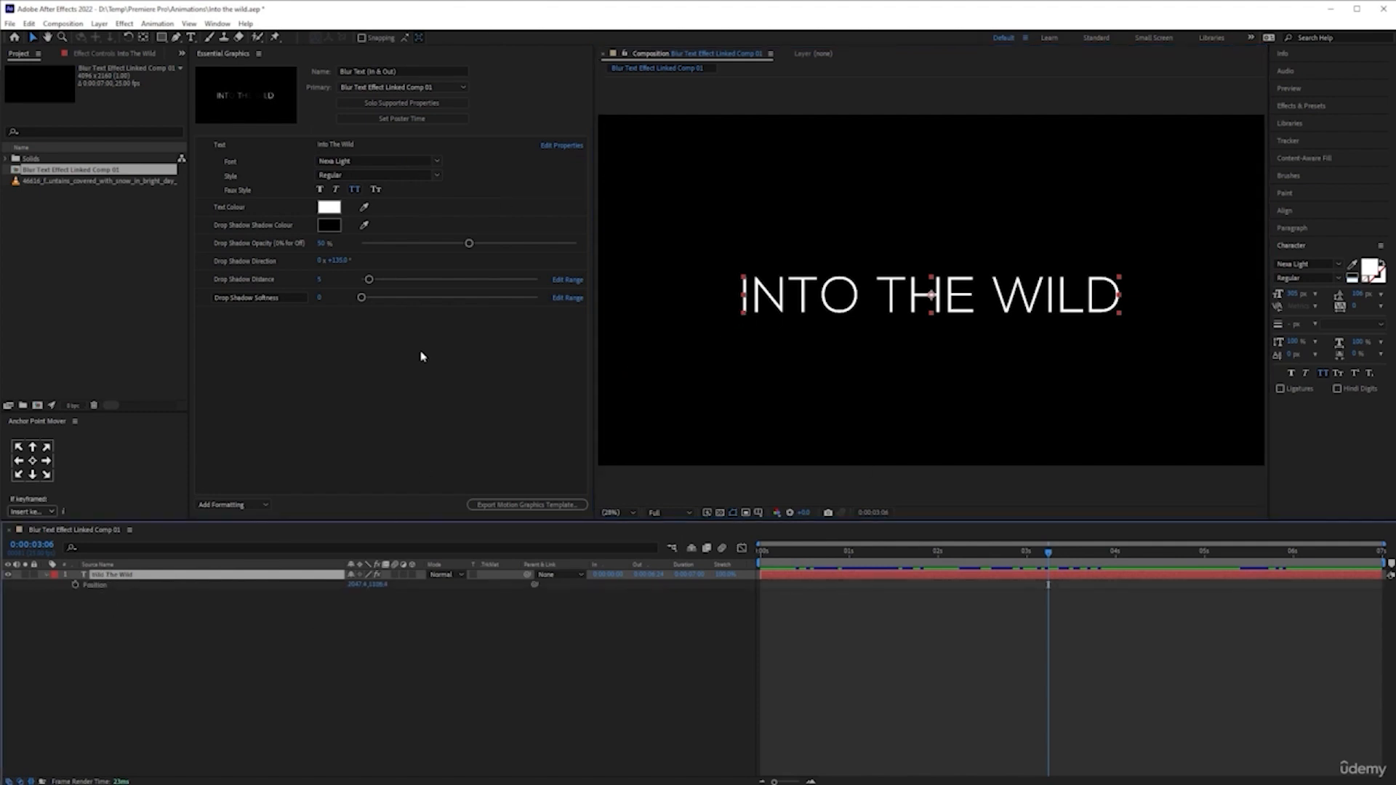
# Try resetting the Into The Wild layer's Position and lowering the text to about 2048, 1541
pyautogui.click(355, 586)
pyautogui.rightClick(168, 586)
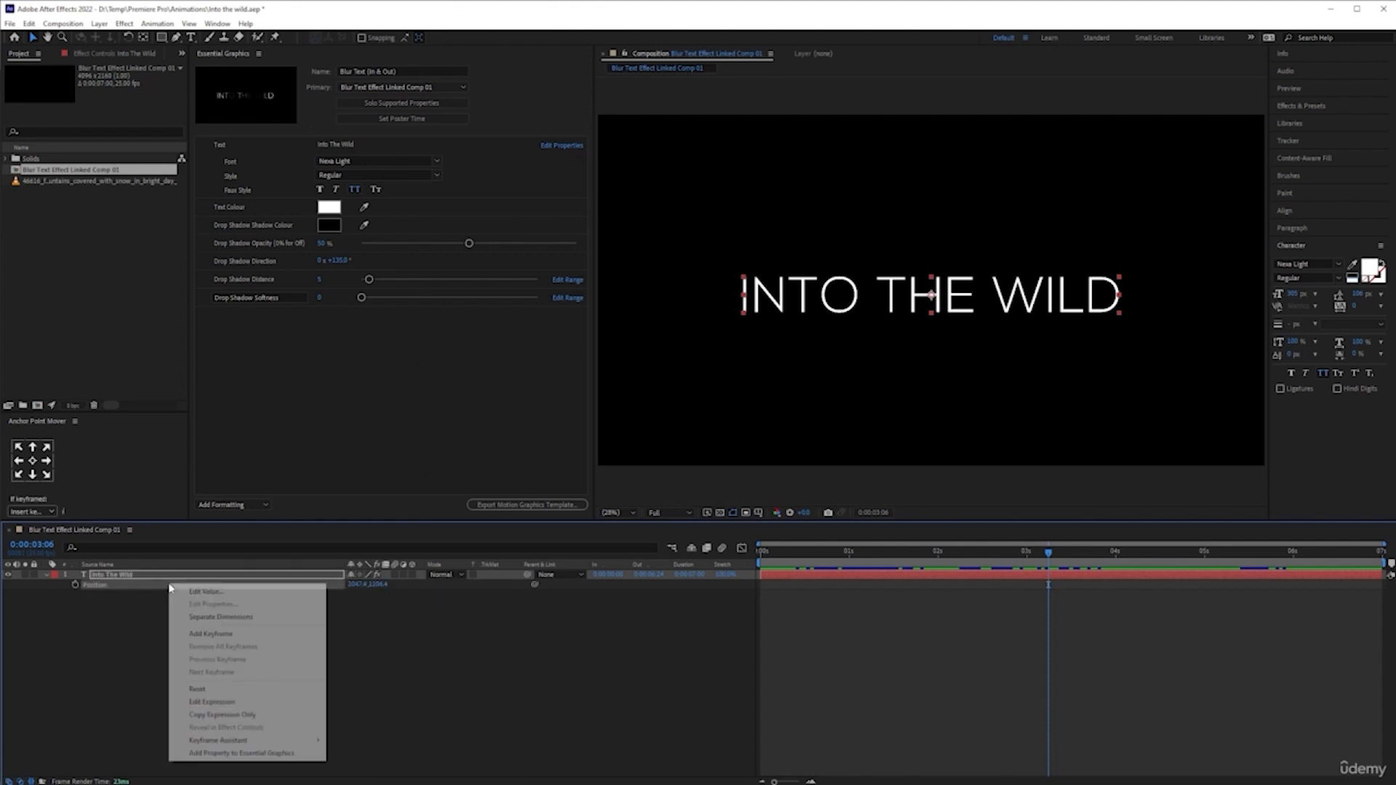
pyautogui.click(208, 697)
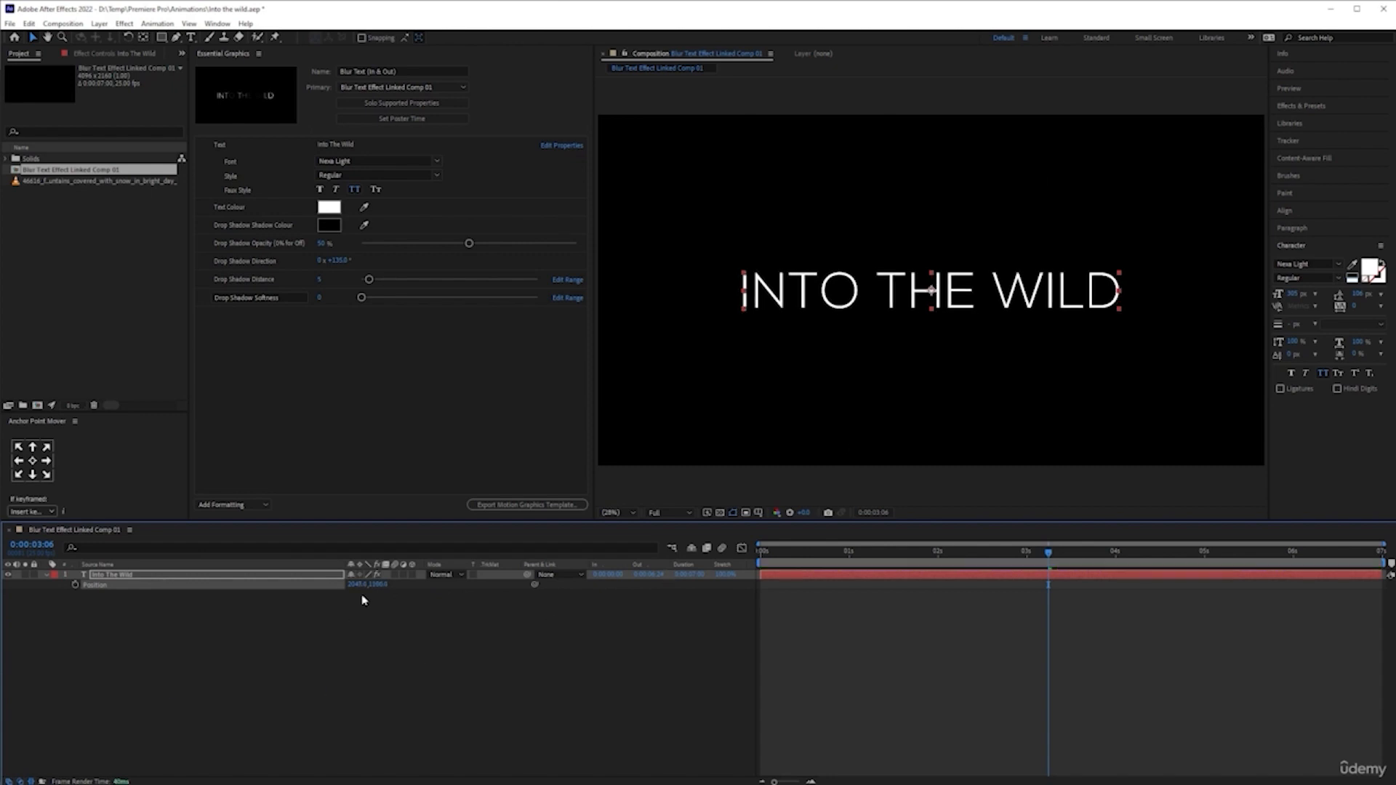
pyautogui.click(364, 734)
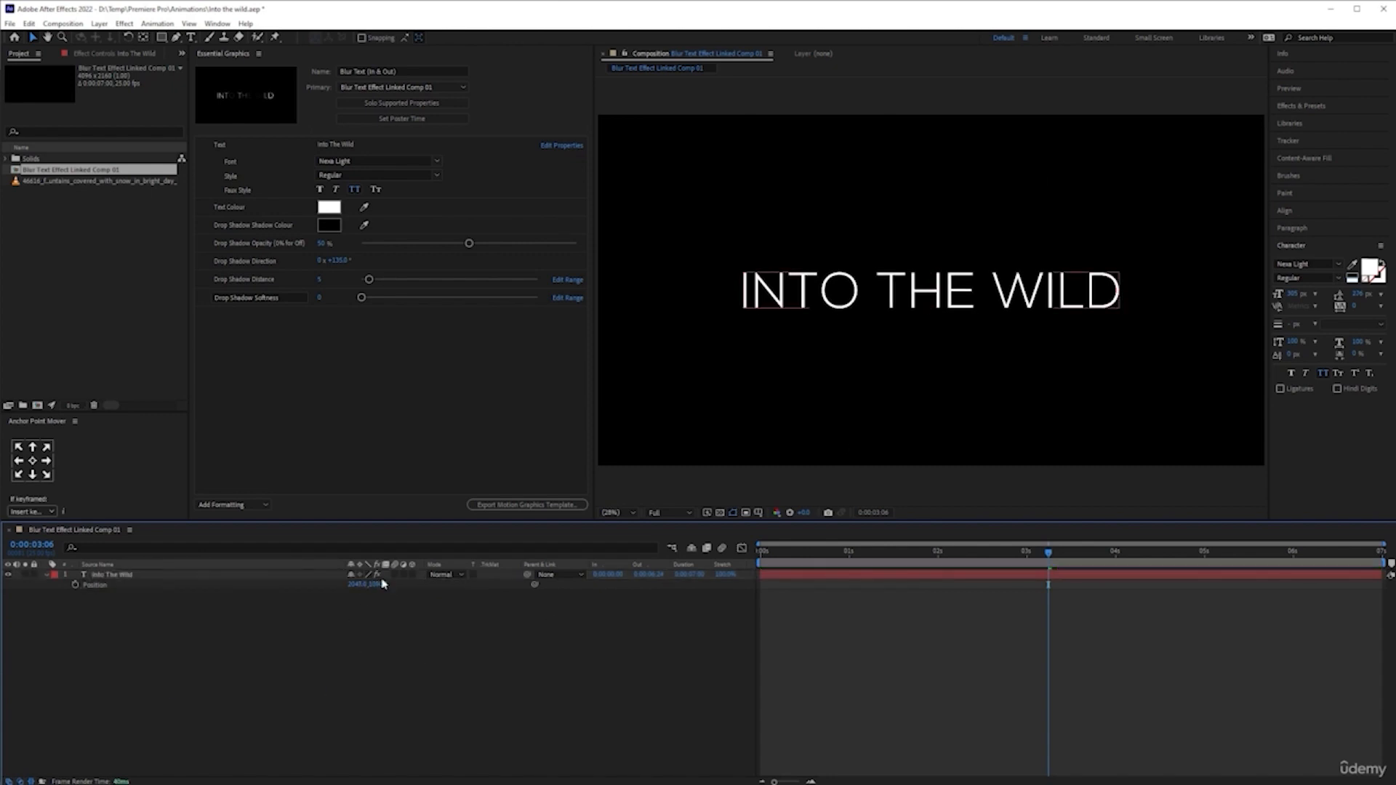
pyautogui.moveTo(379, 585); pyautogui.dragTo(588, 634)
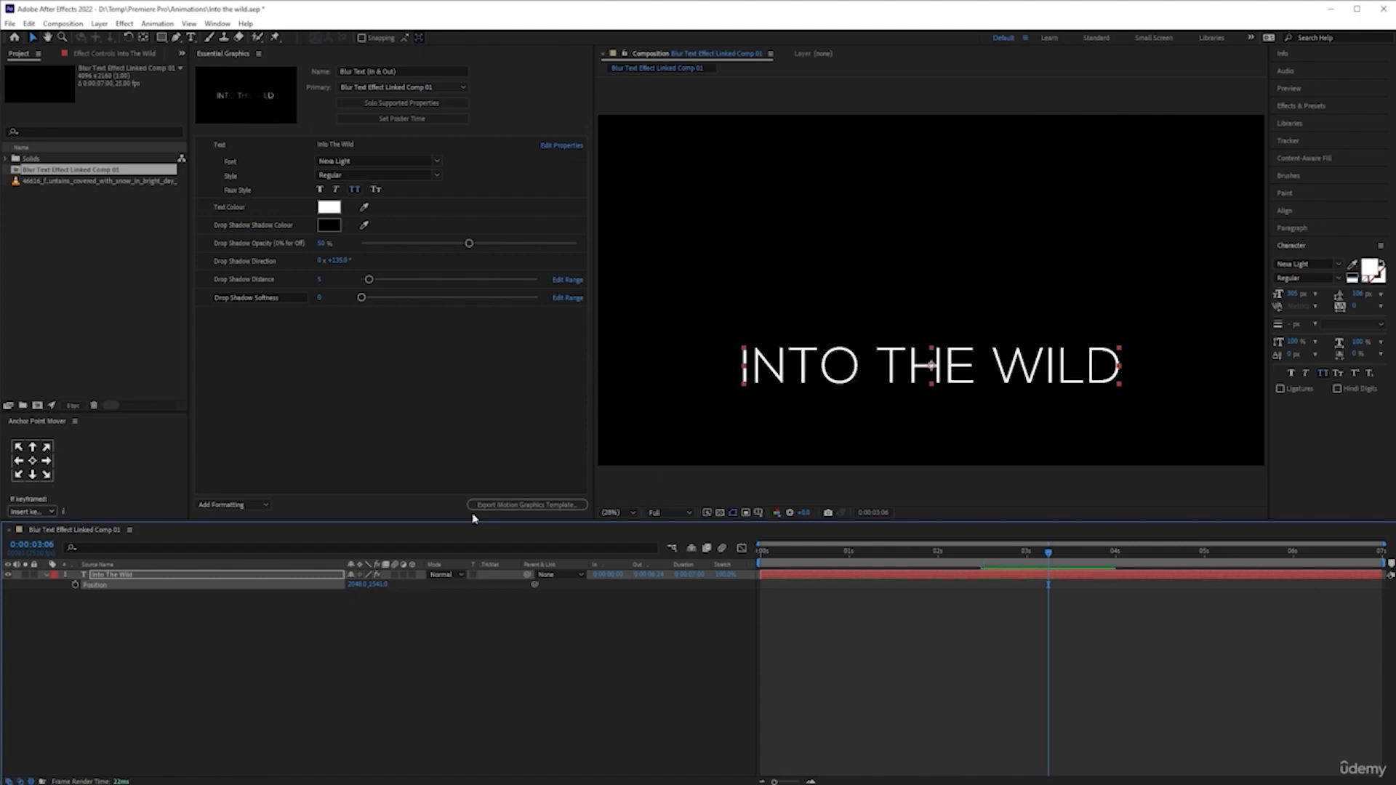
pyautogui.moveTo(932, 366); pyautogui.dragTo(932, 298)
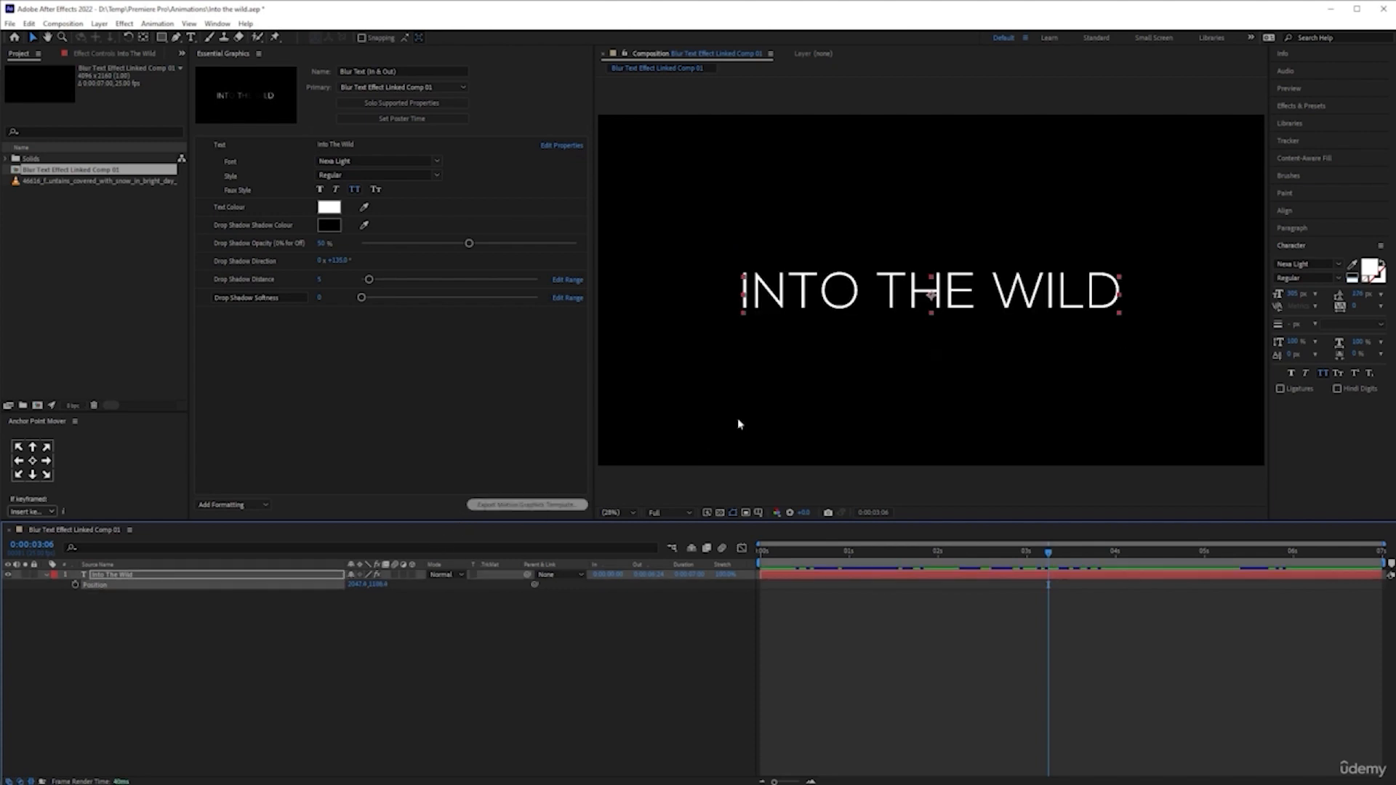
pyautogui.click(508, 620)
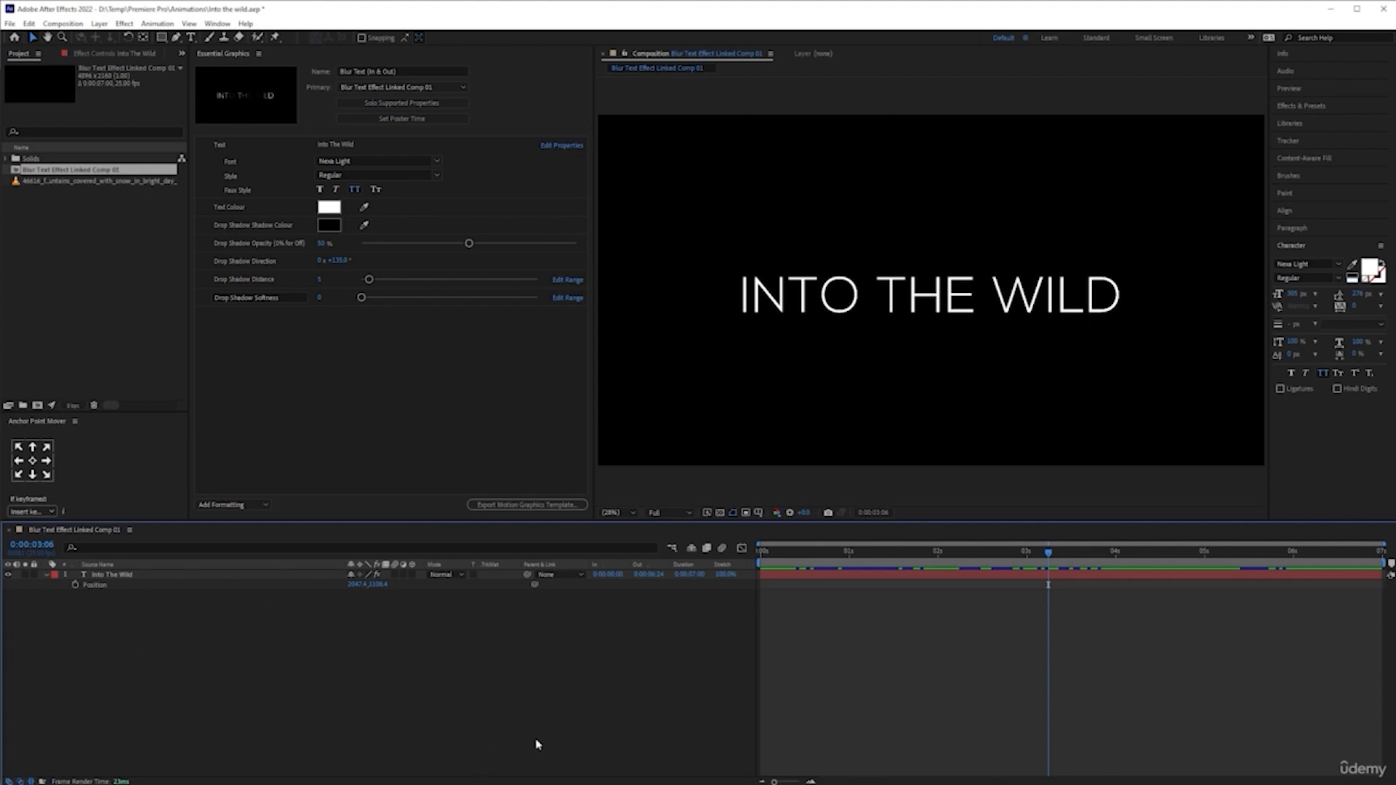
# Collapse the Into The Wild layer and add a null object above it in the composition
pyautogui.rightClick(246, 657)
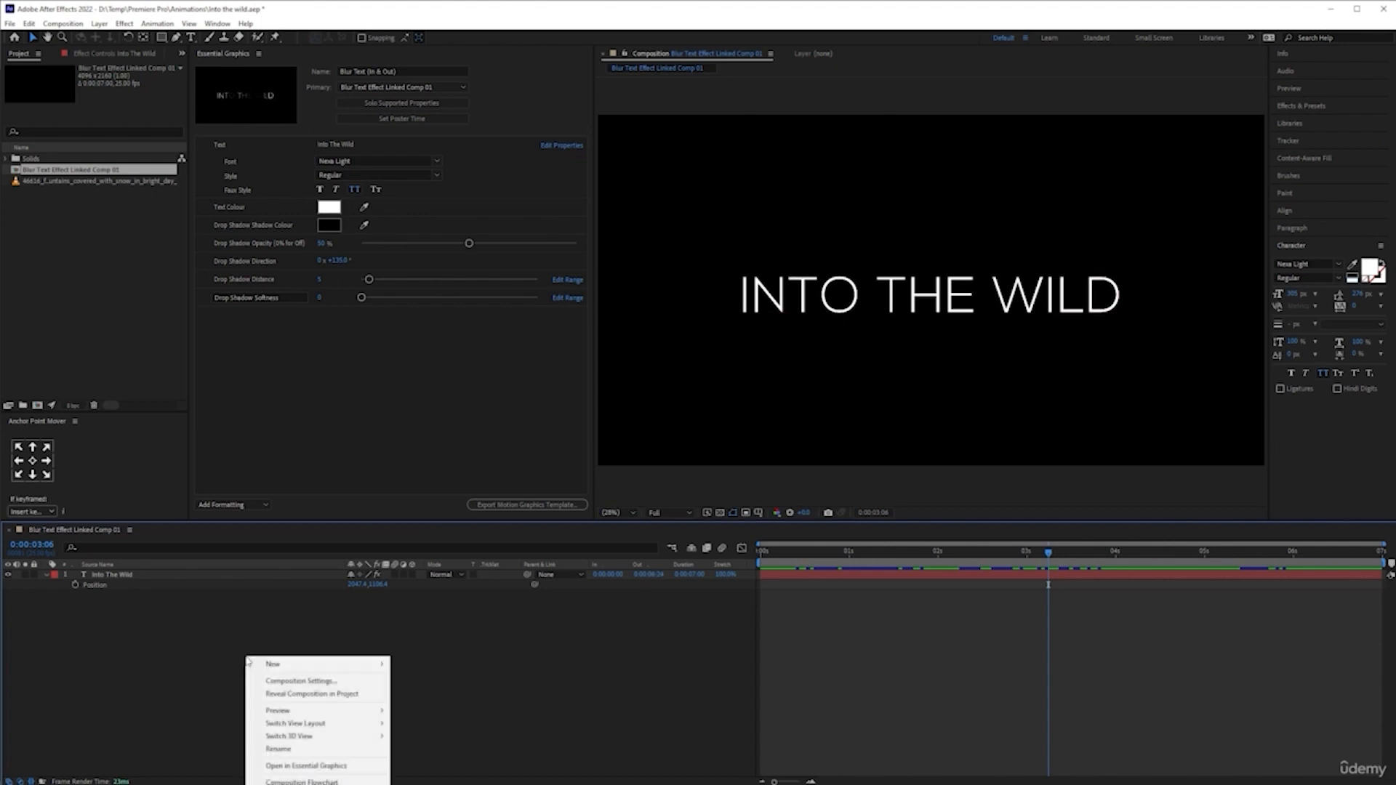
pyautogui.moveTo(336, 668)
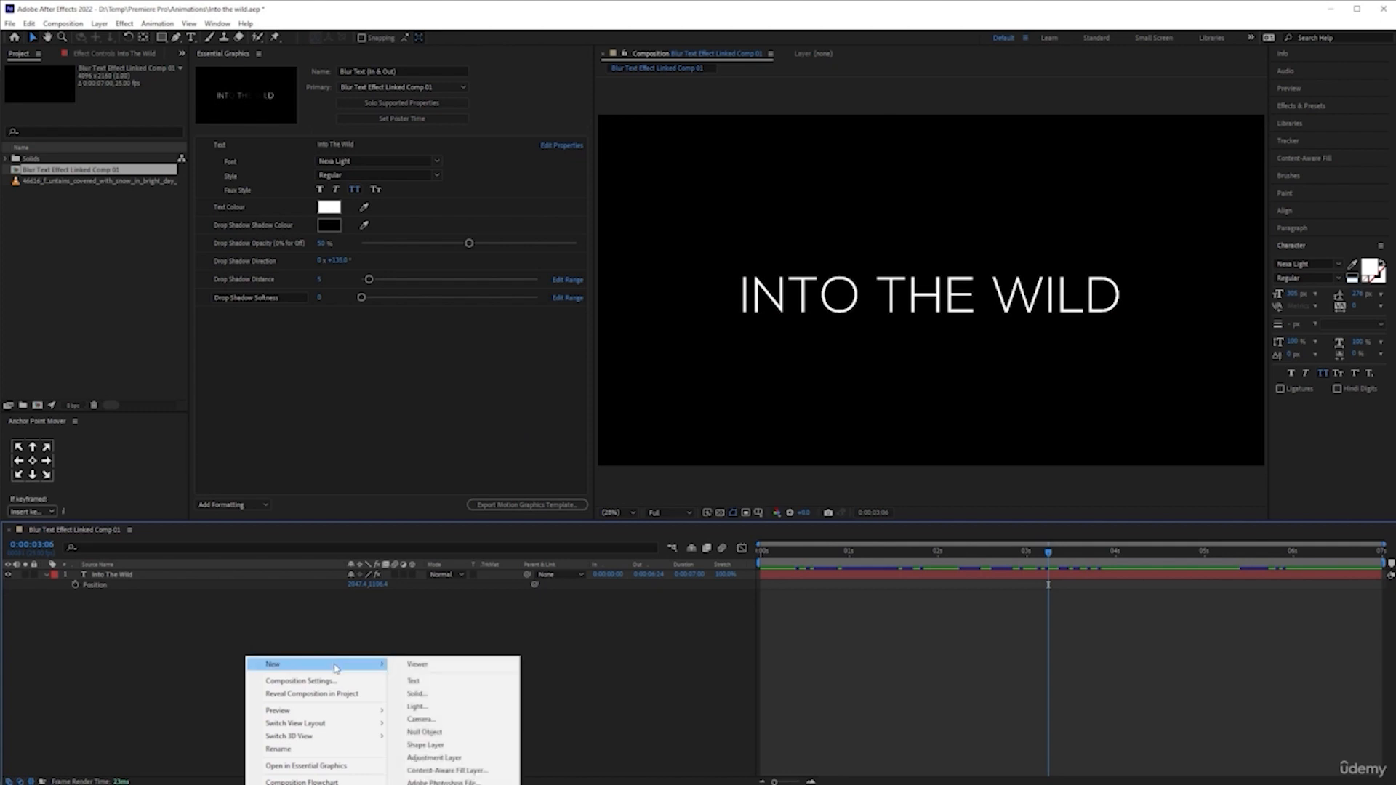
pyautogui.click(311, 593)
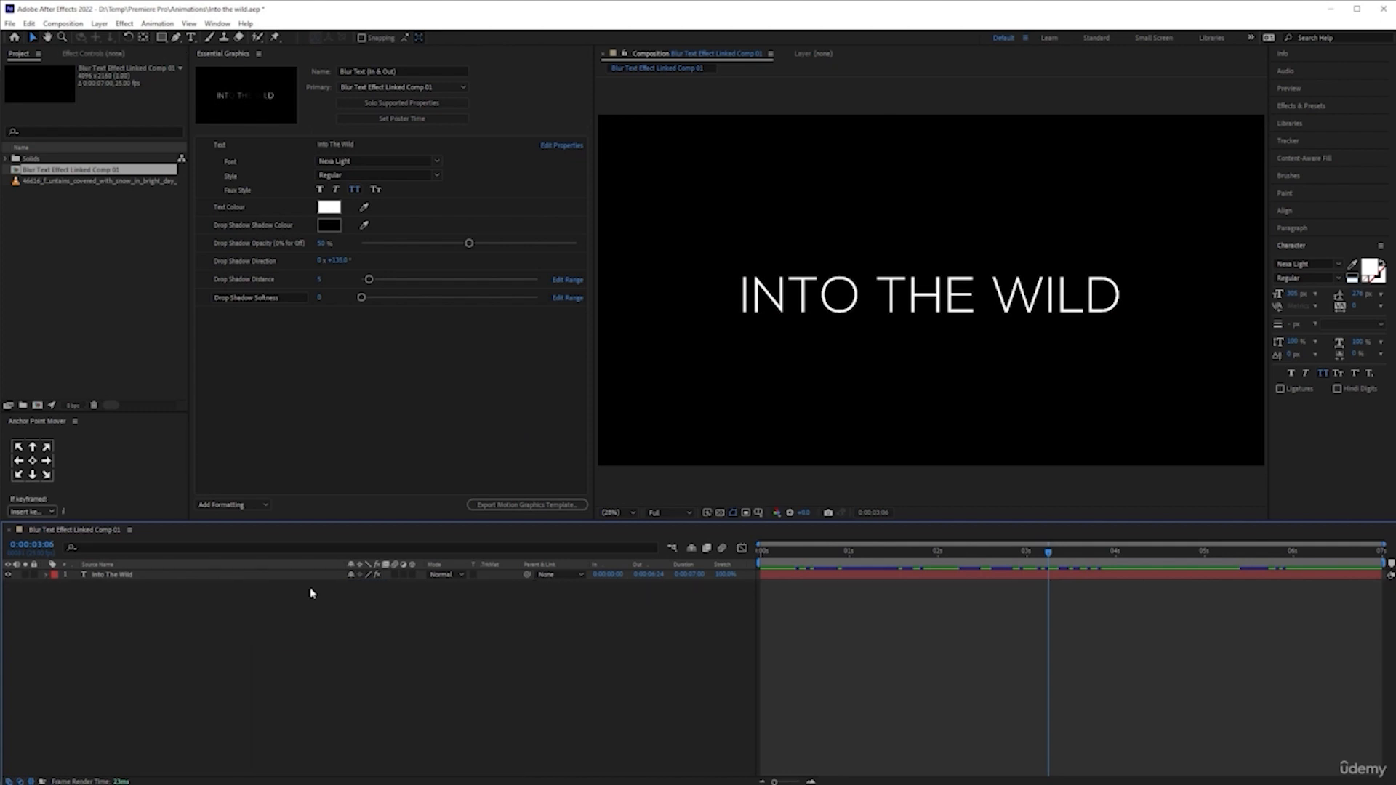
pyautogui.rightClick(298, 623)
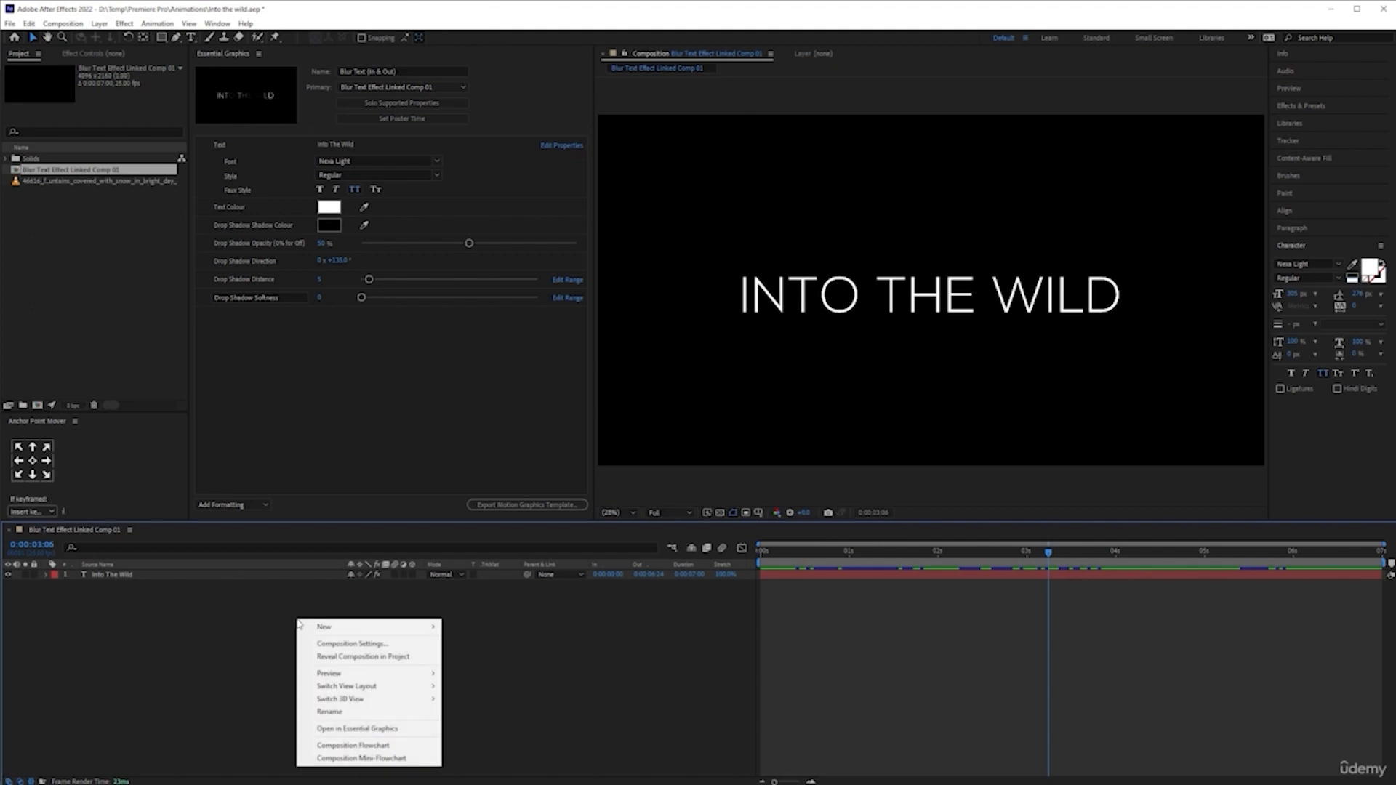
pyautogui.moveTo(389, 628)
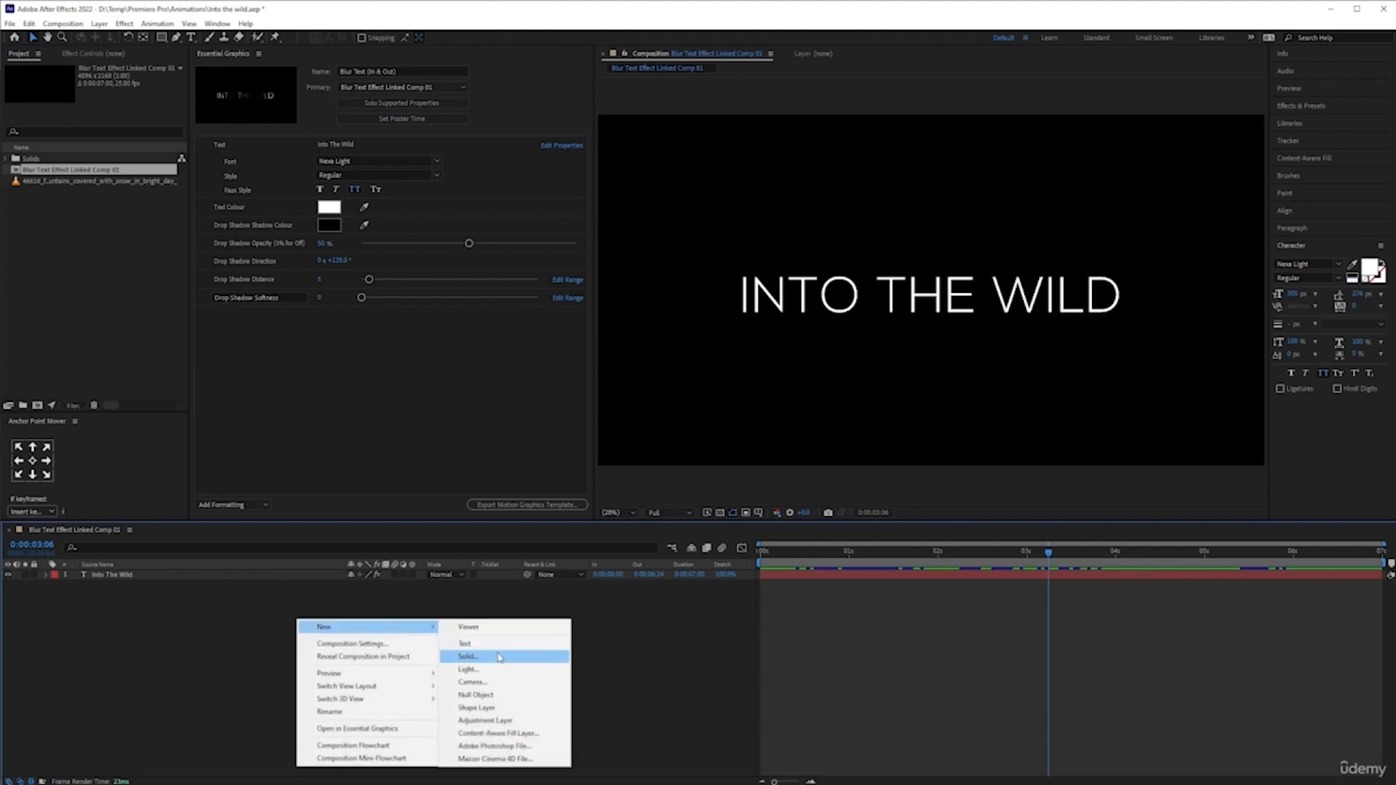
pyautogui.click(506, 695)
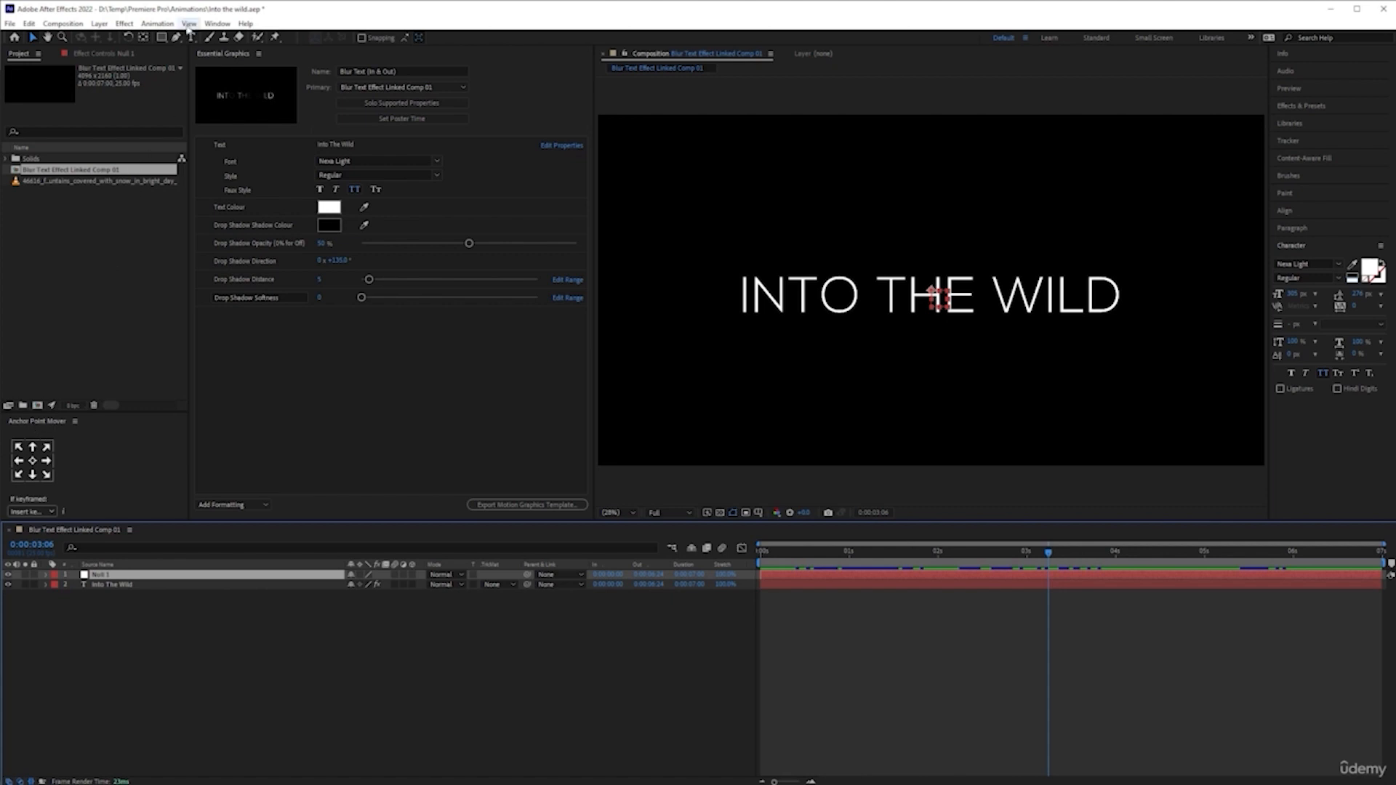
pyautogui.click(216, 24)
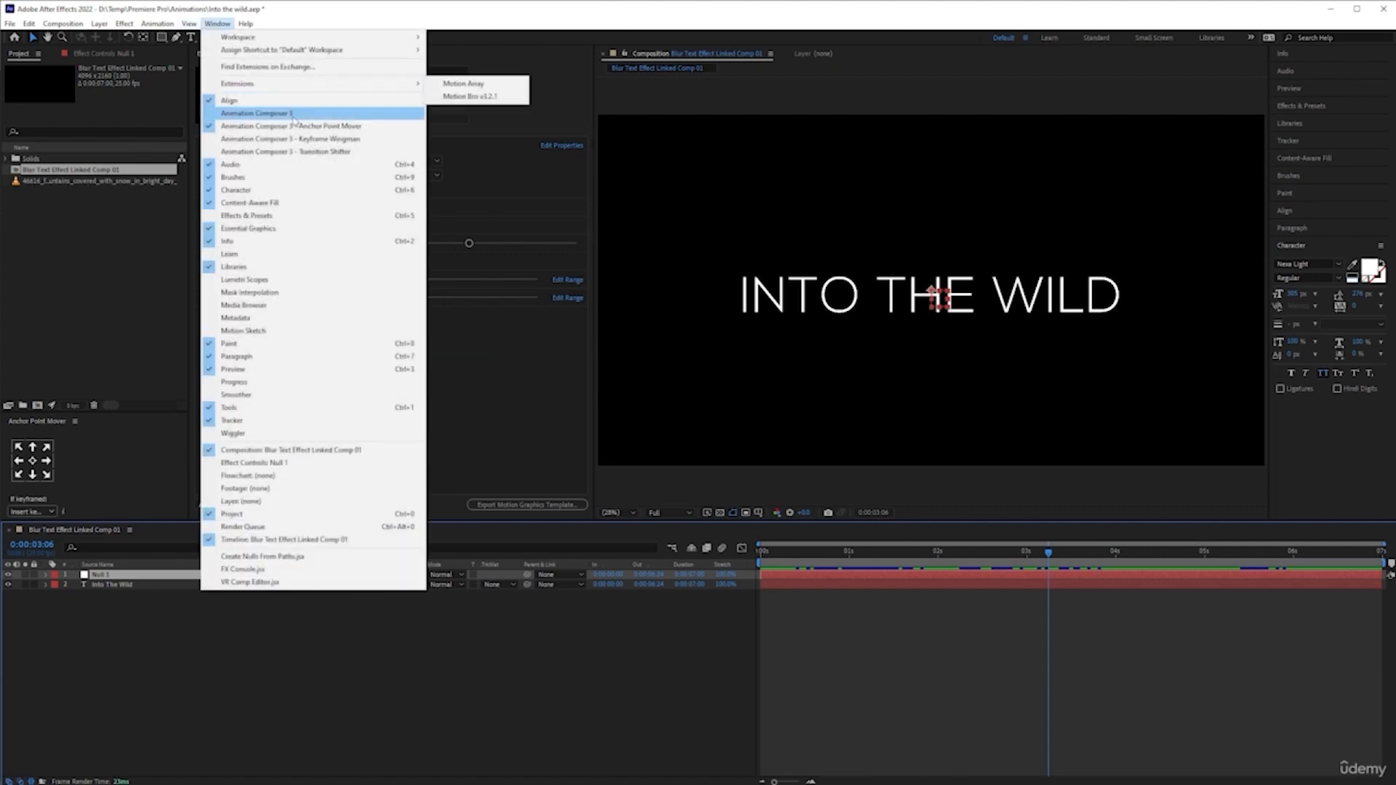
pyautogui.click(367, 10)
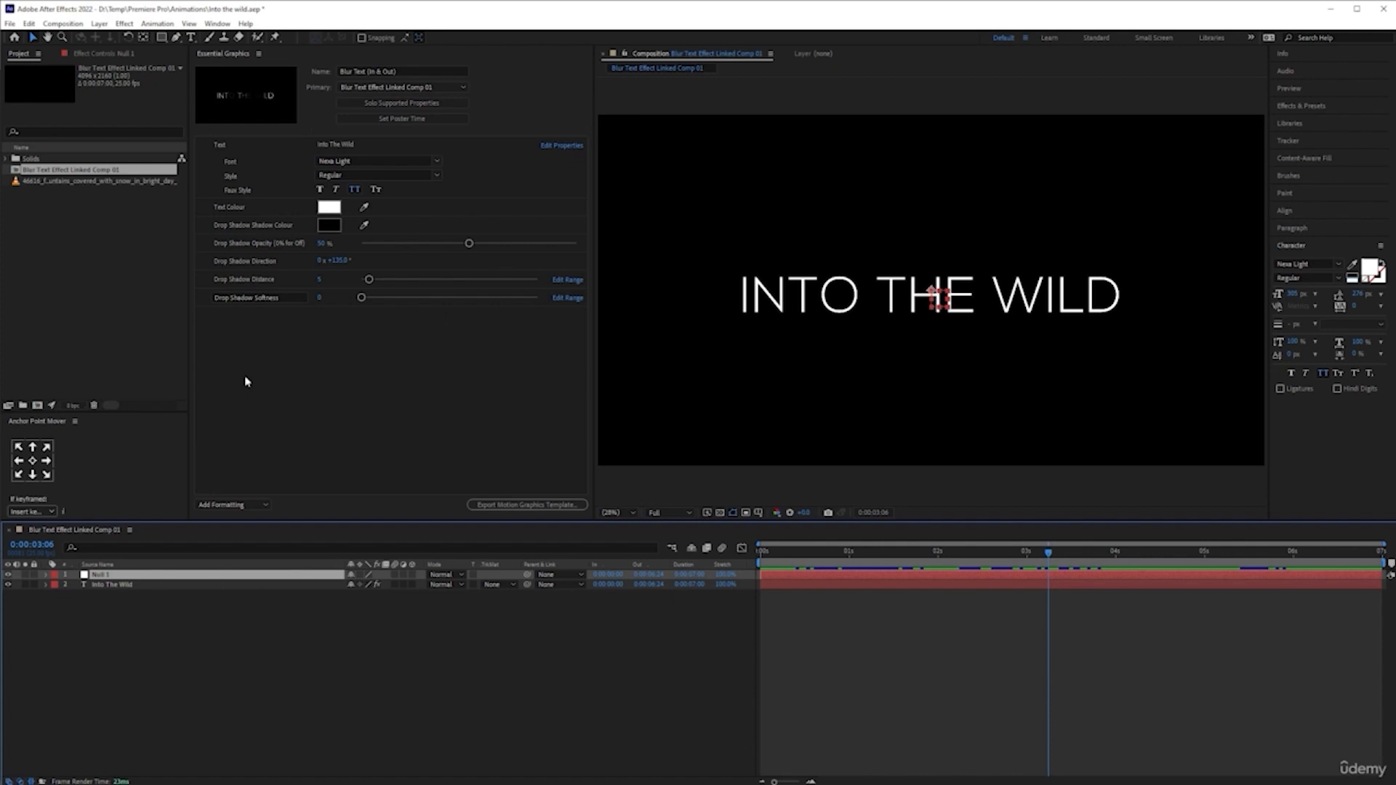
# Centre the null object's anchor point and align the null horizontally and vertically to the centre of the composition
pyautogui.click(32, 461)
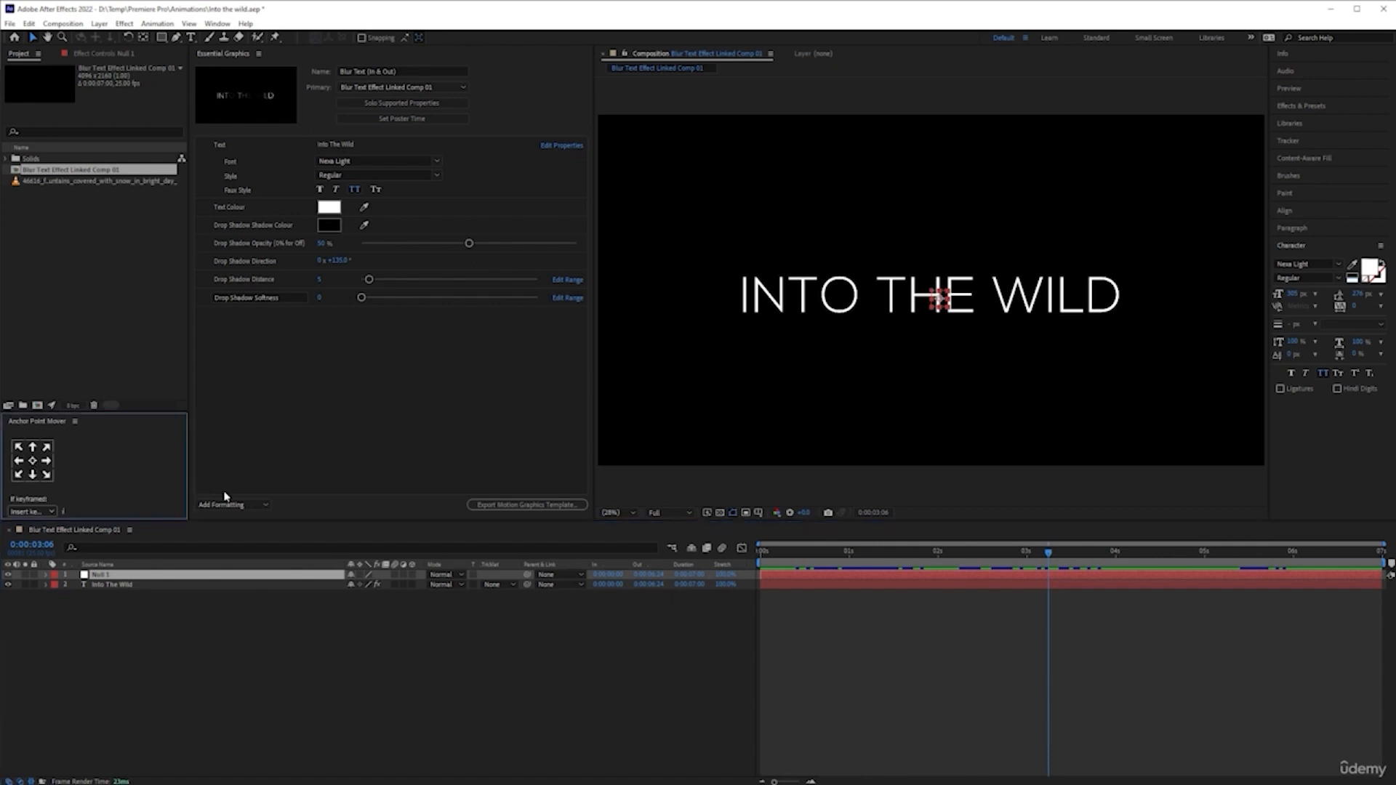
pyautogui.click(1324, 213)
pyautogui.click(1300, 241)
pyautogui.click(1377, 227)
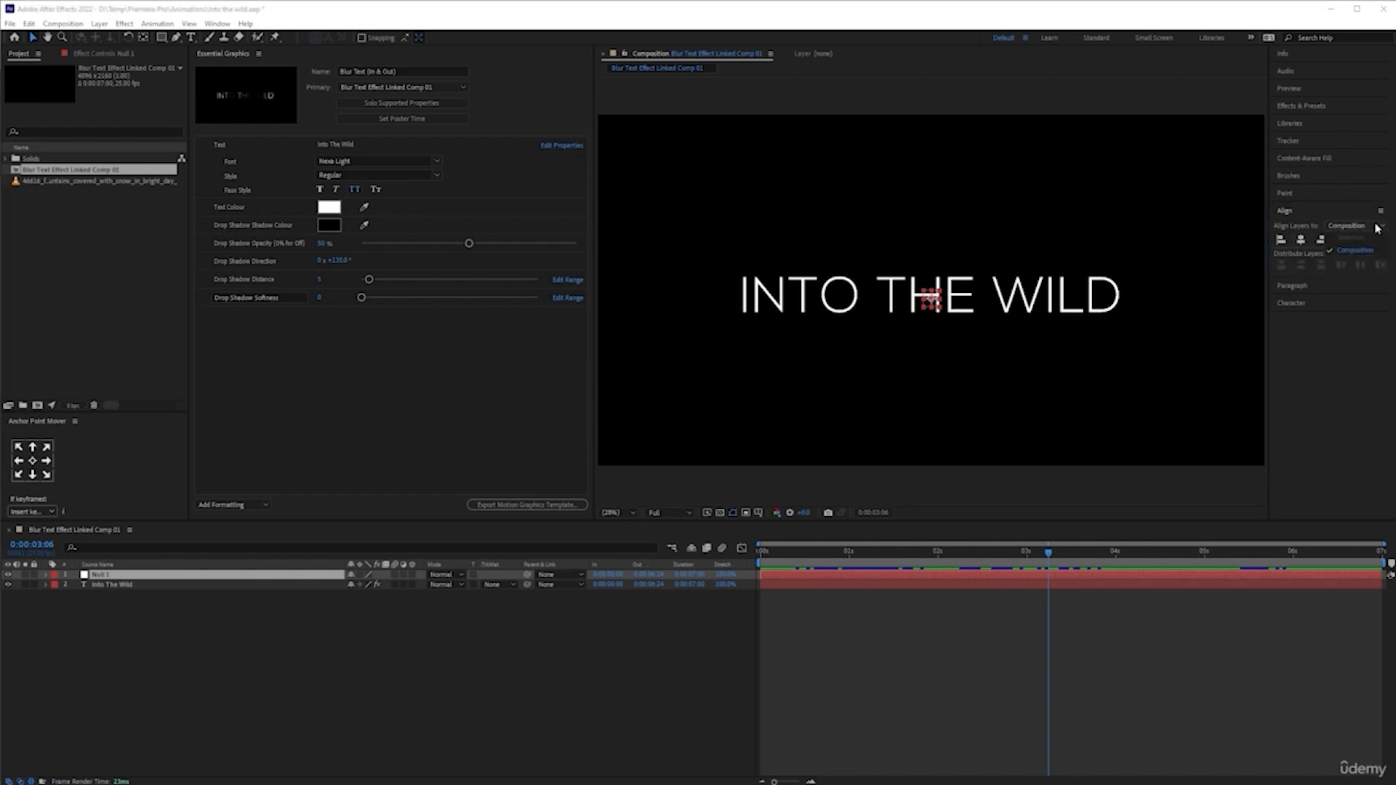
pyautogui.click(1334, 215)
pyautogui.click(1312, 219)
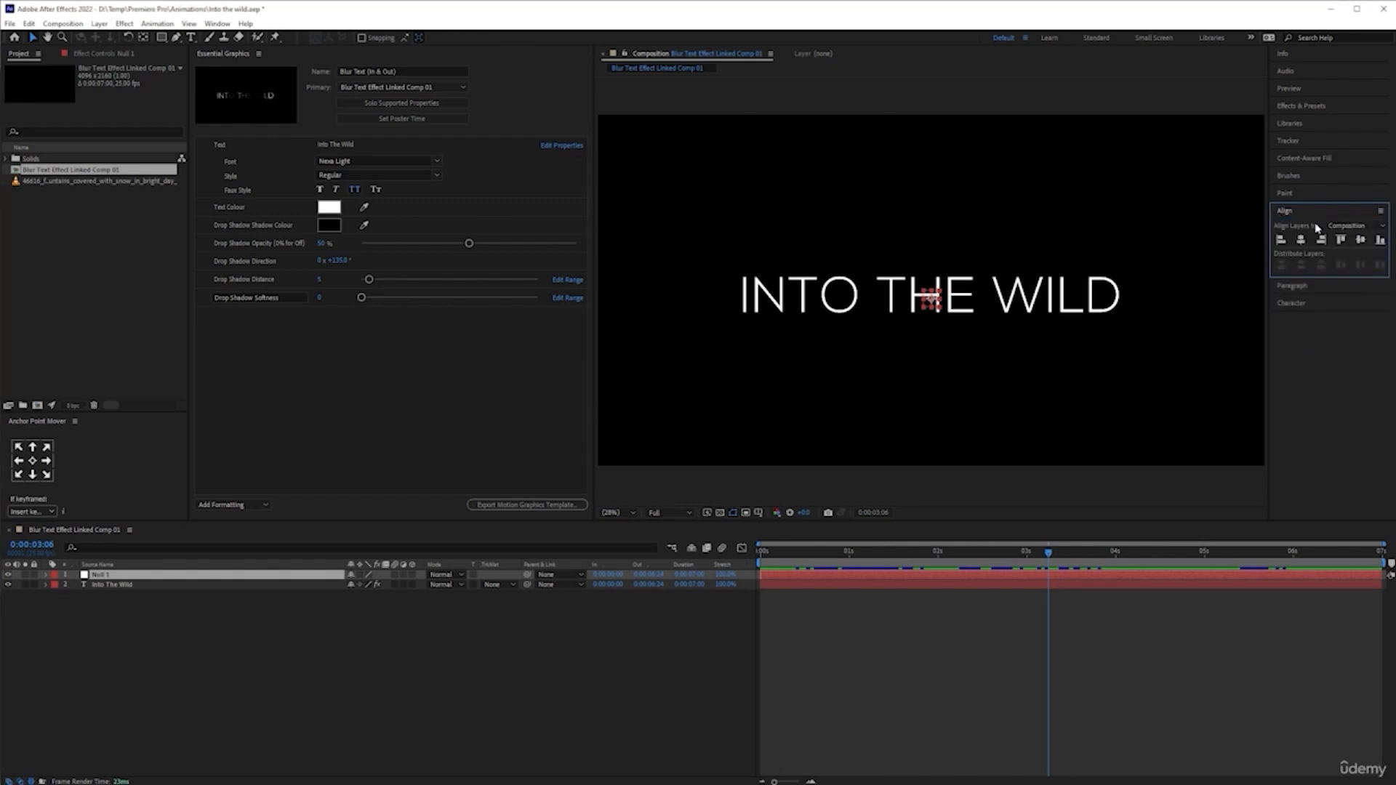
pyautogui.click(1361, 239)
# Align the Into The Wild text layer horizontally and vertically to the centre of the composition
pyautogui.click(125, 586)
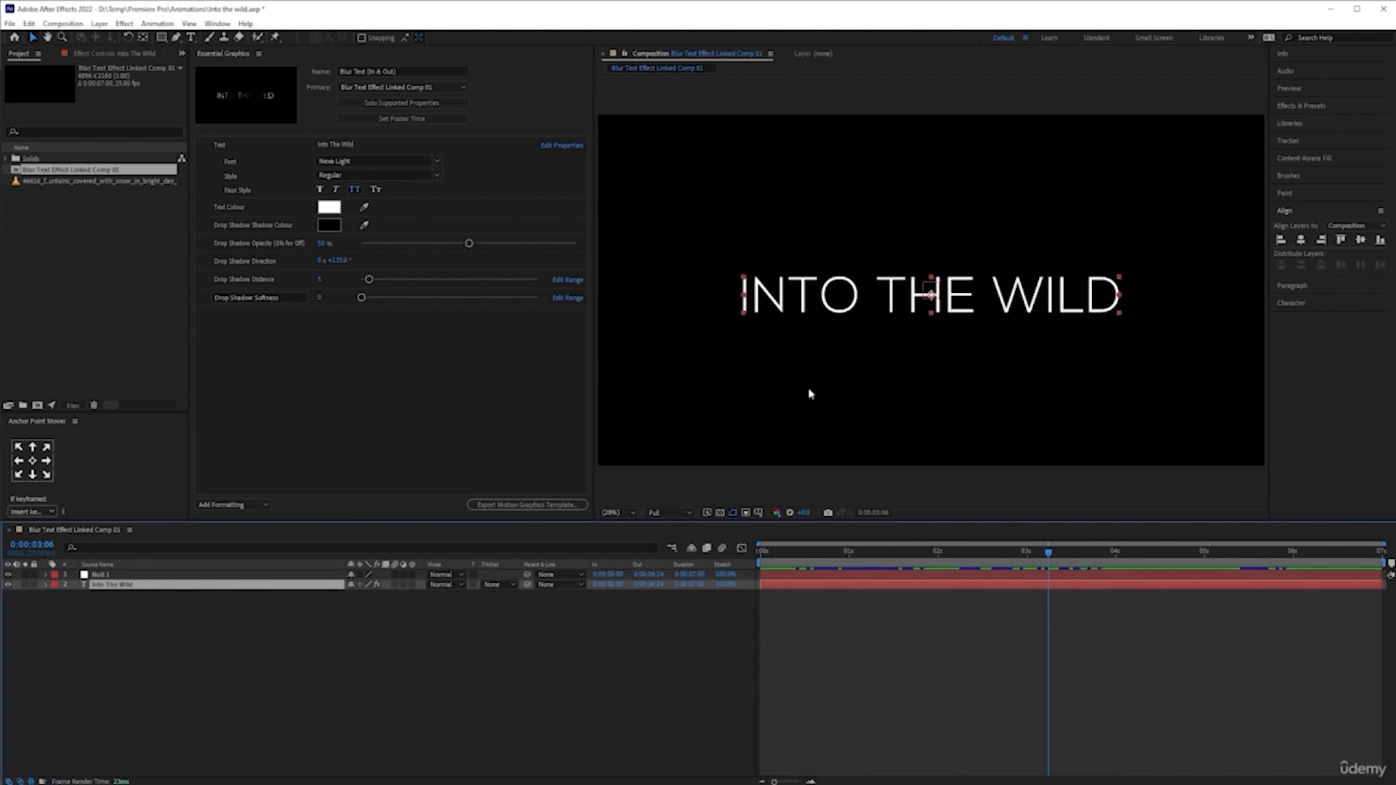
pyautogui.click(1301, 240)
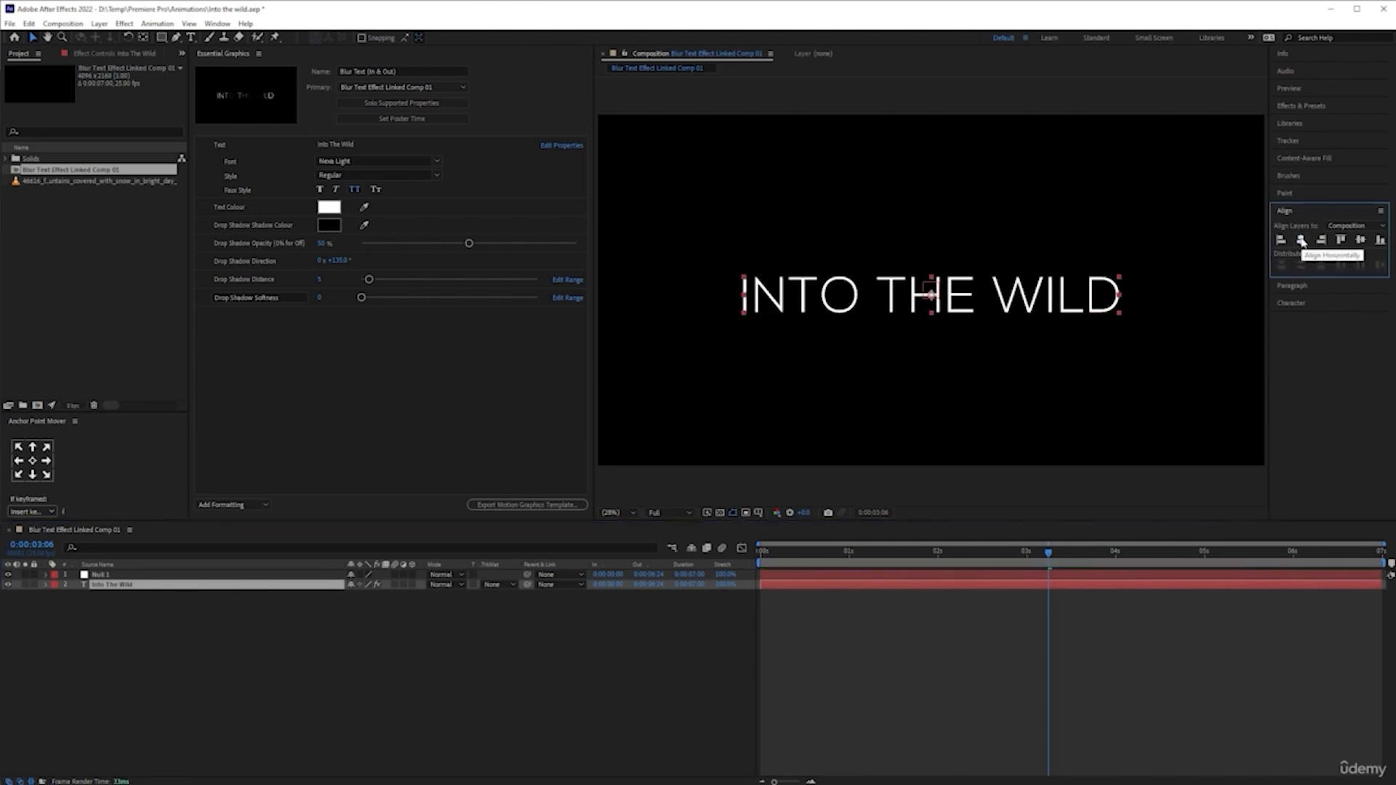
pyautogui.click(1364, 243)
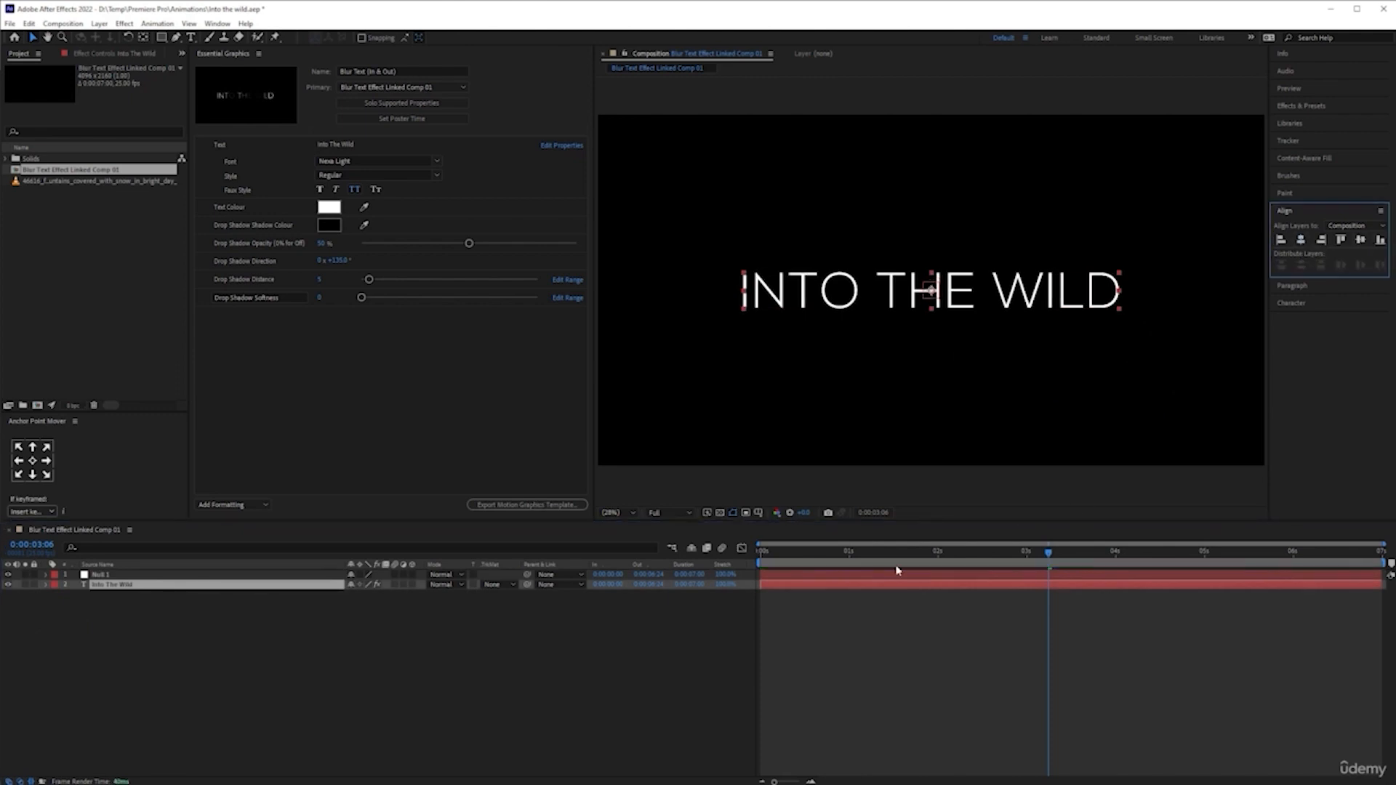
pyautogui.click(610, 693)
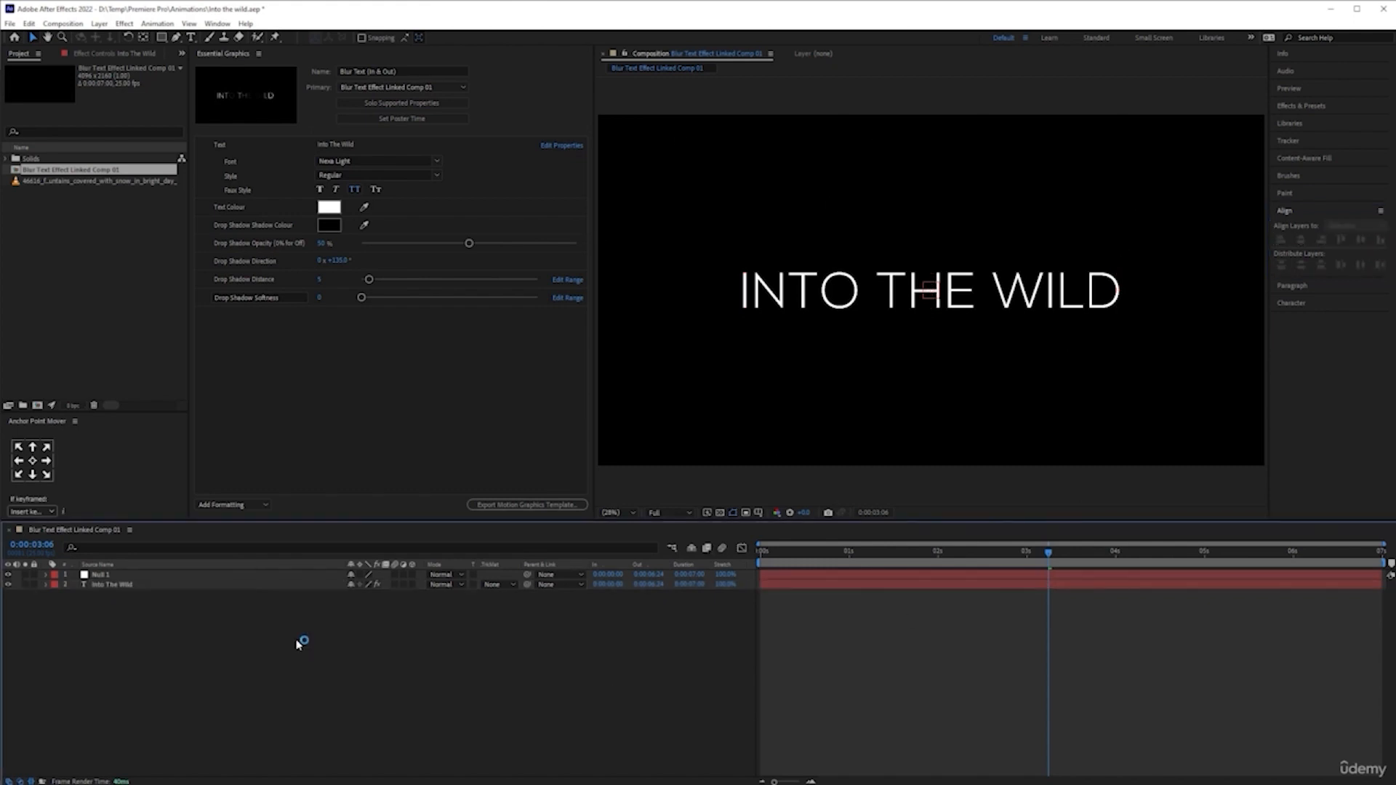
# Parent the Into The Wild text layer to the Null 1 layer
pyautogui.click(194, 578)
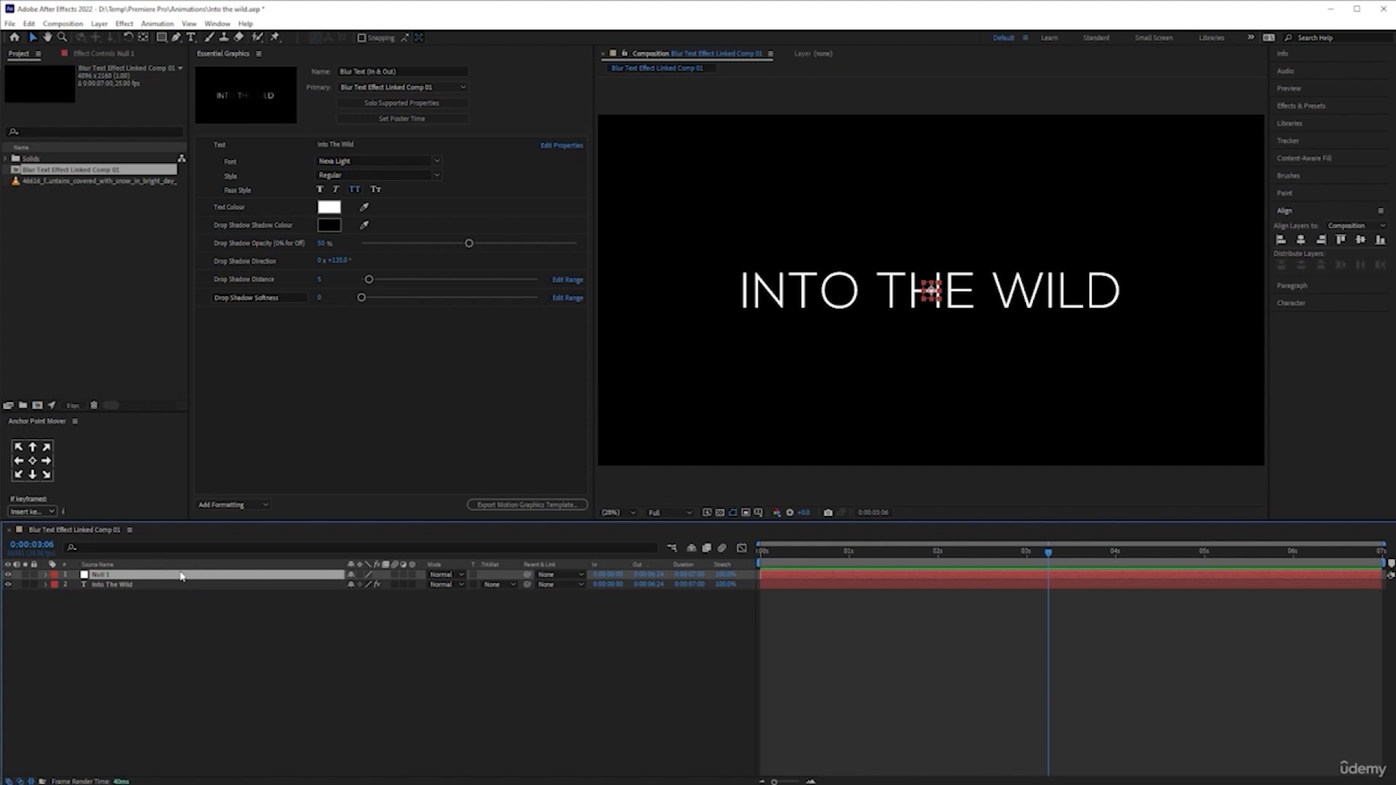
pyautogui.click(202, 587)
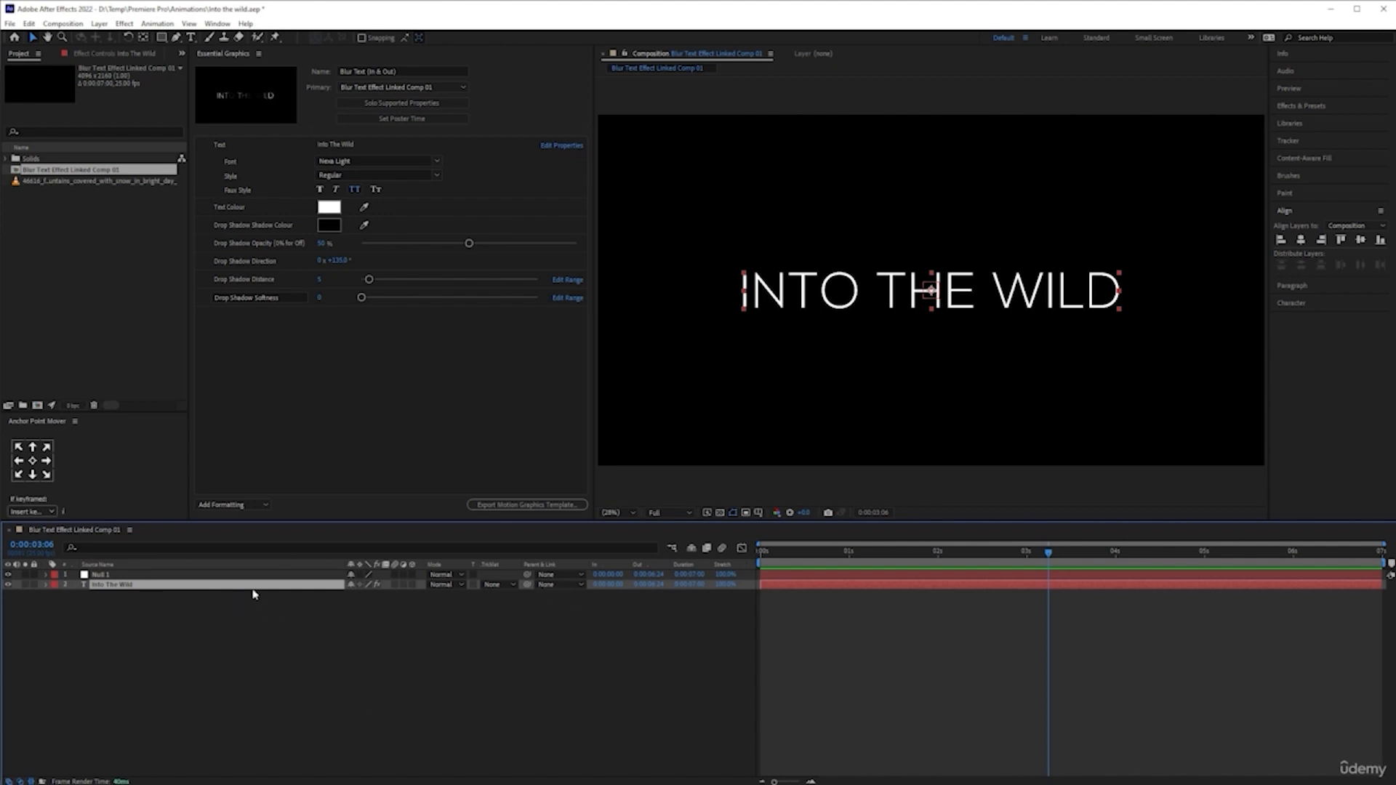
pyautogui.click(559, 586)
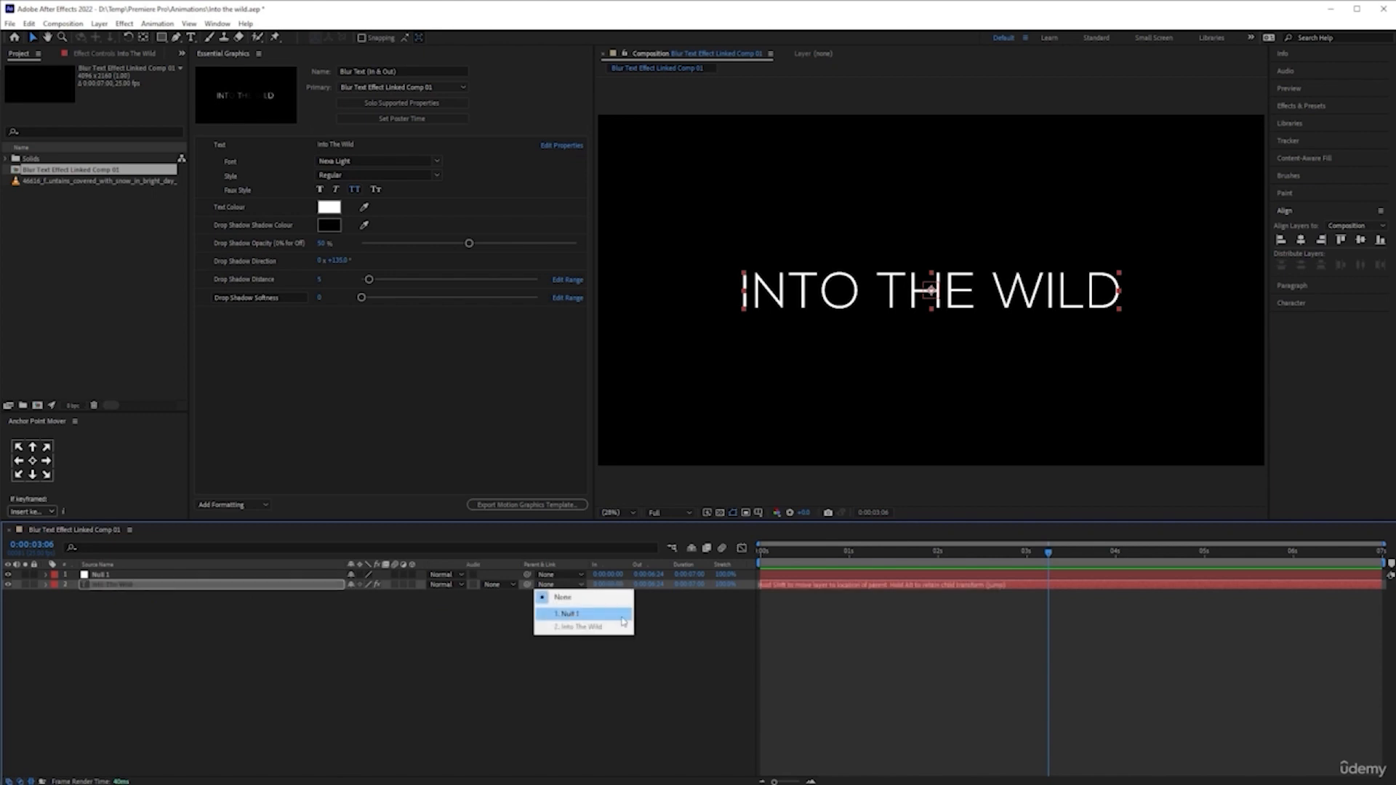
pyautogui.click(521, 592)
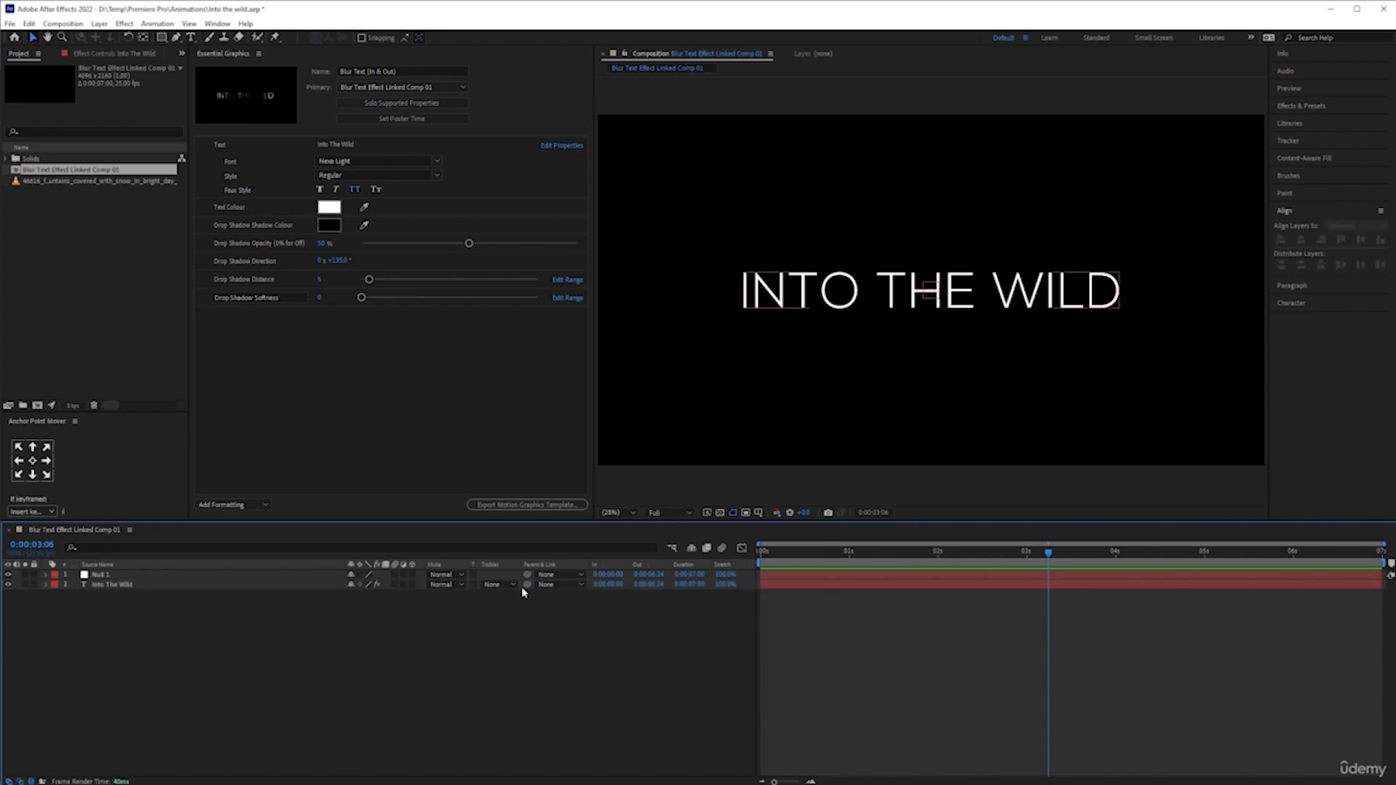
pyautogui.moveTo(529, 587); pyautogui.dragTo(134, 579)
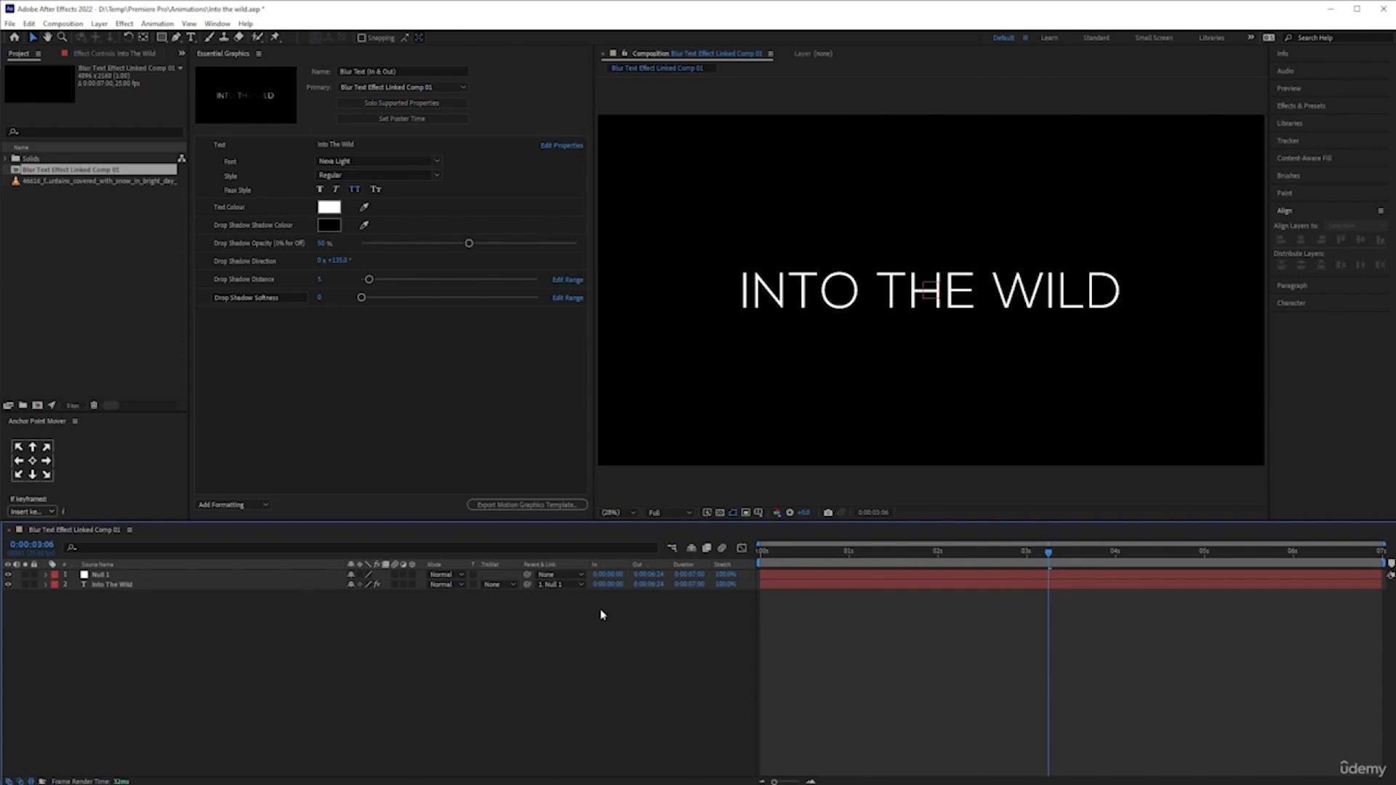
# Add Null 1's Position to the template controls below Text Colour and rename it Text Position
pyautogui.click(156, 576)
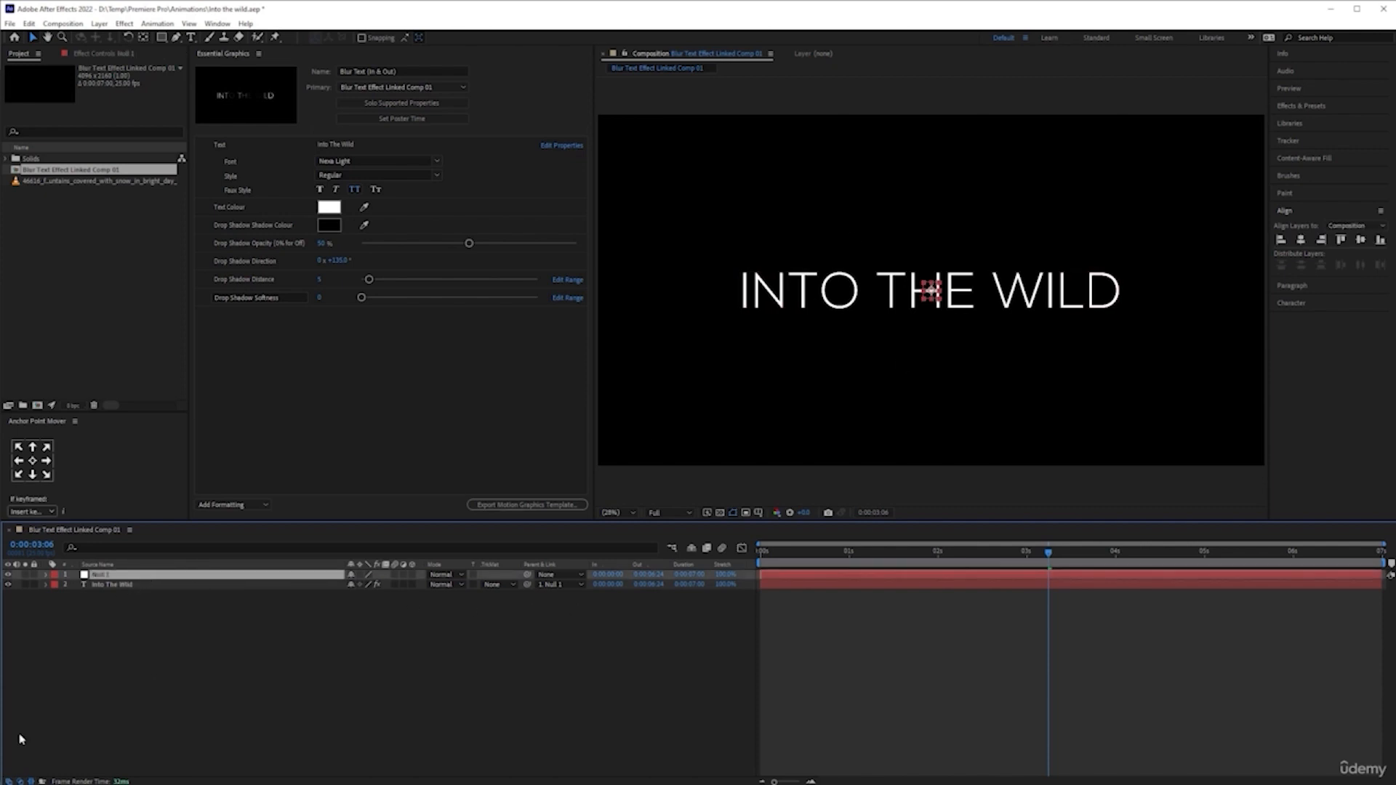
pyautogui.click(45, 574)
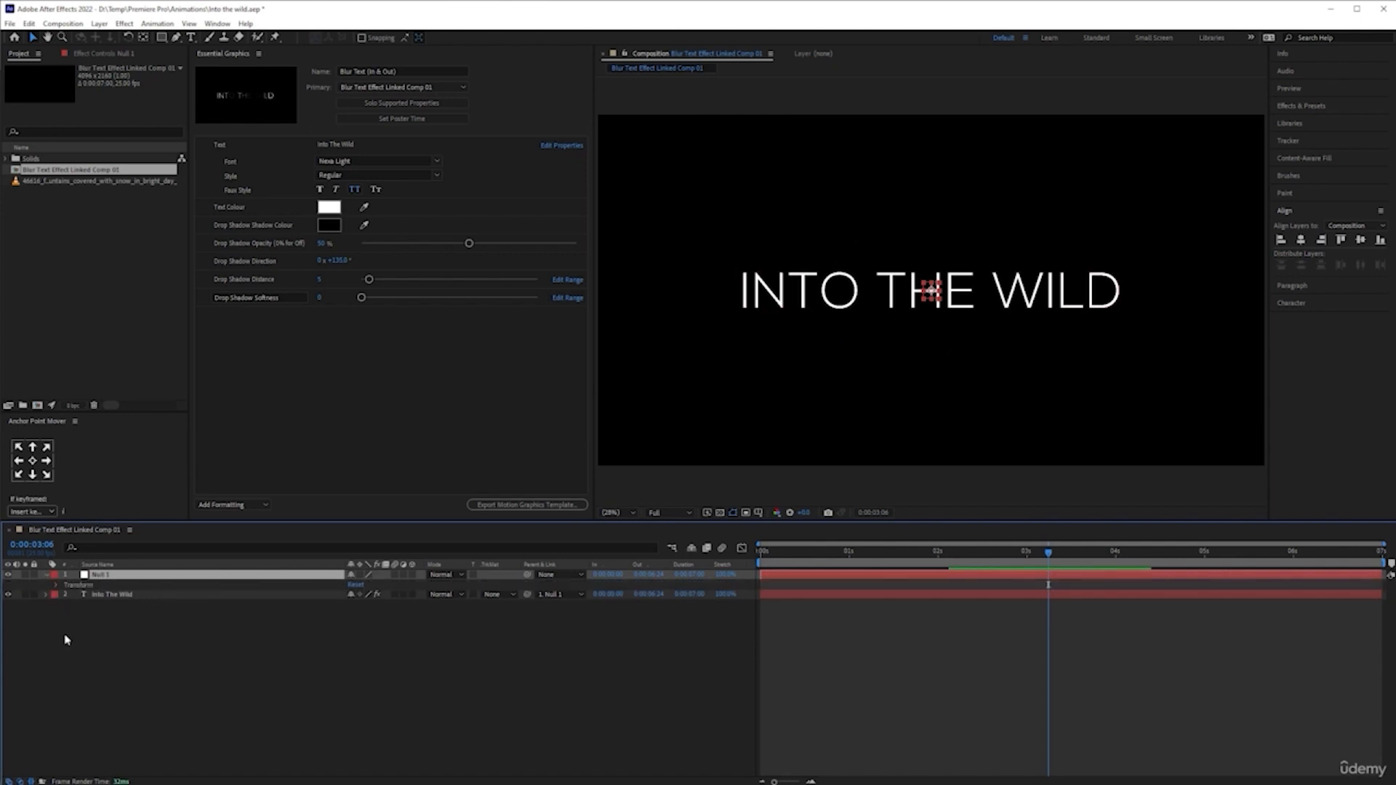
pyautogui.click(56, 584)
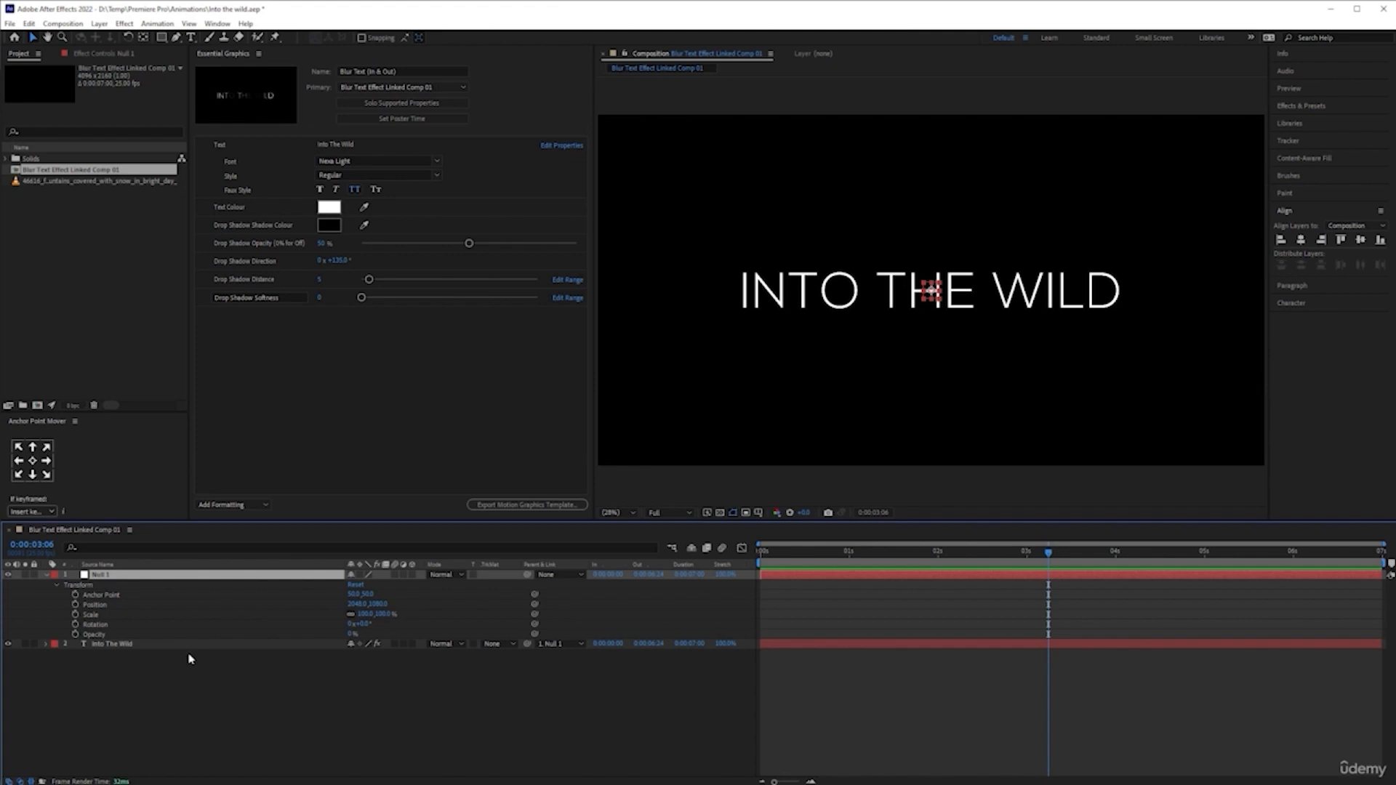
pyautogui.moveTo(96, 607); pyautogui.dragTo(271, 220)
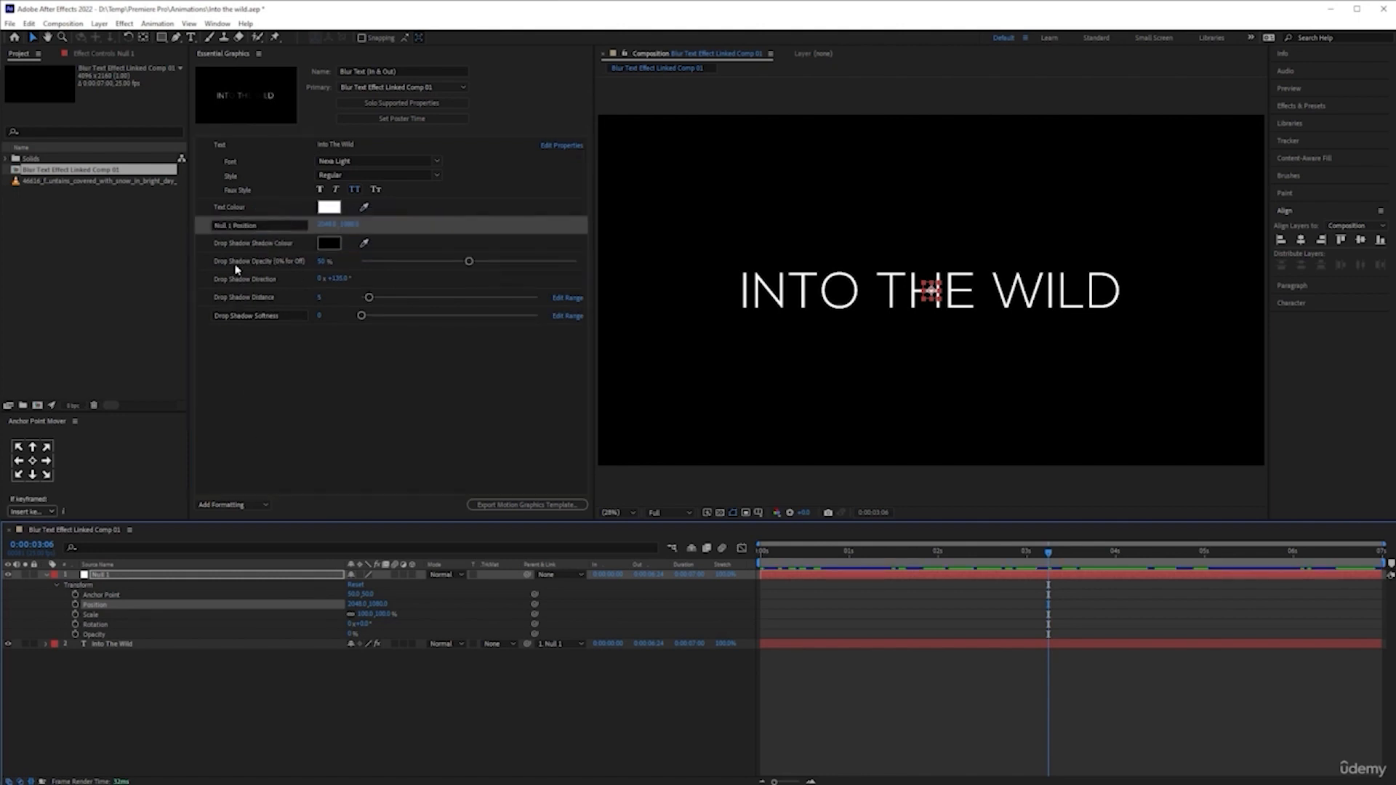
pyautogui.click(272, 225)
pyautogui.hotkey('ctrl', 'shift', 'Right')
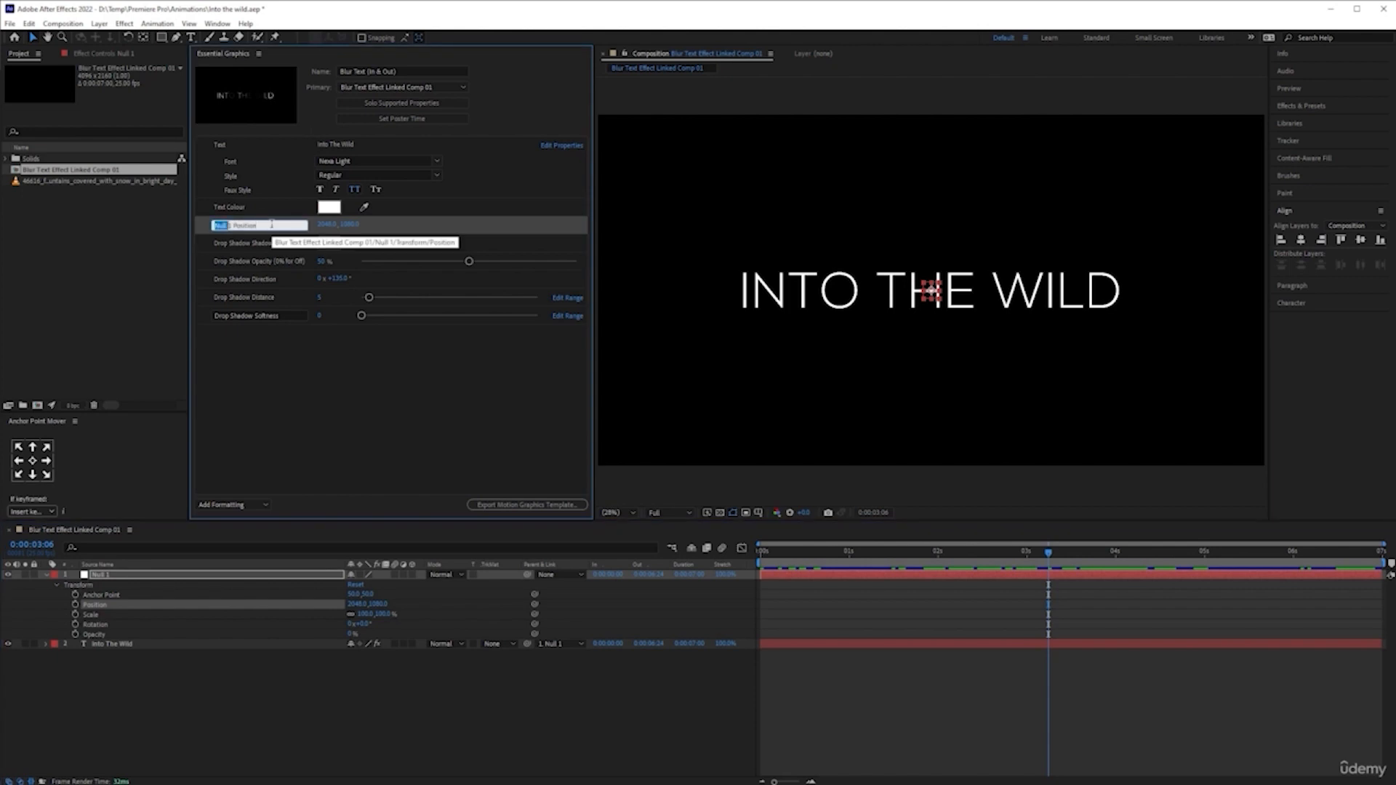
pyautogui.write('Text')
pyautogui.press('Return')
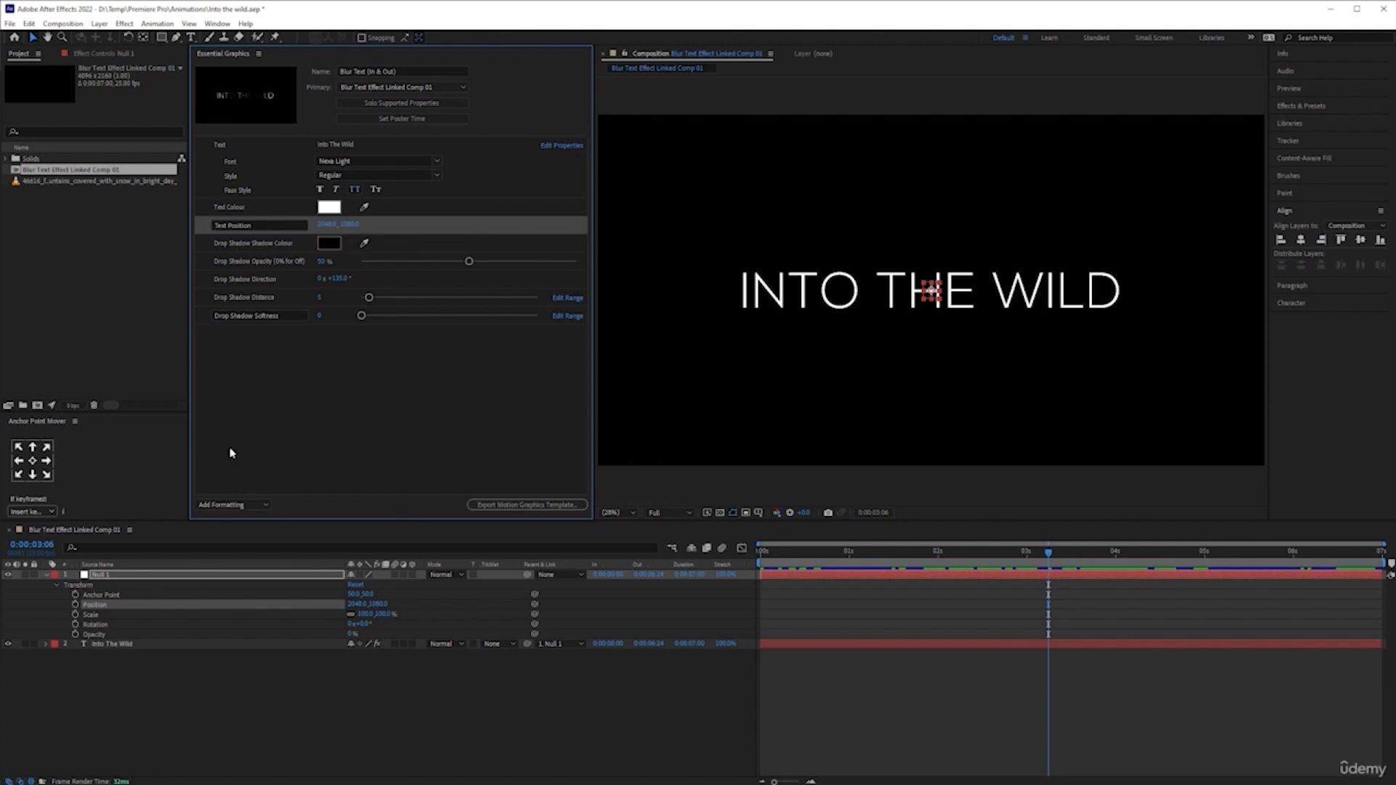
# Add Null 1's Scale to the template controls above Text Position and rename it Font Size
pyautogui.moveTo(88, 617); pyautogui.dragTo(260, 226)
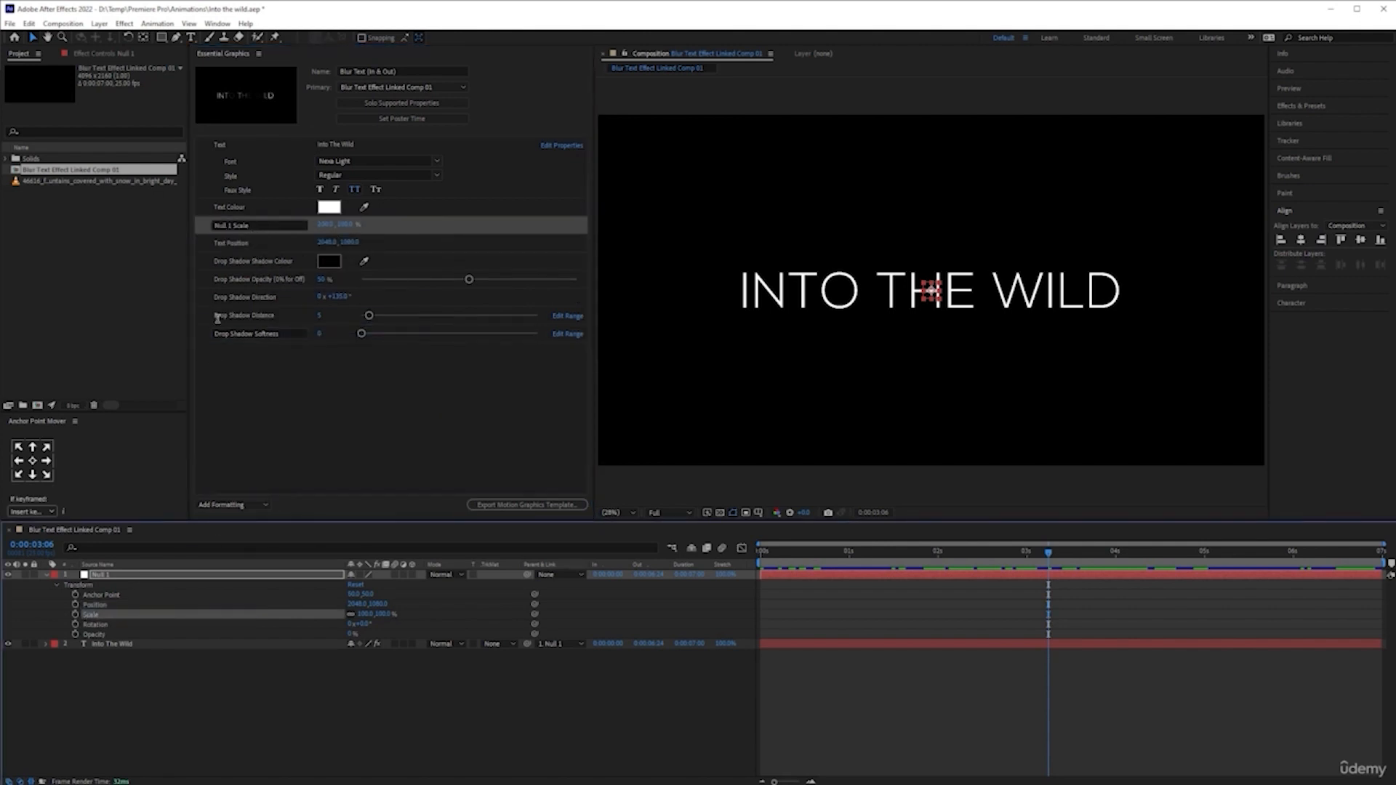
pyautogui.click(264, 223)
pyautogui.hotkey('ctrl', 'a')
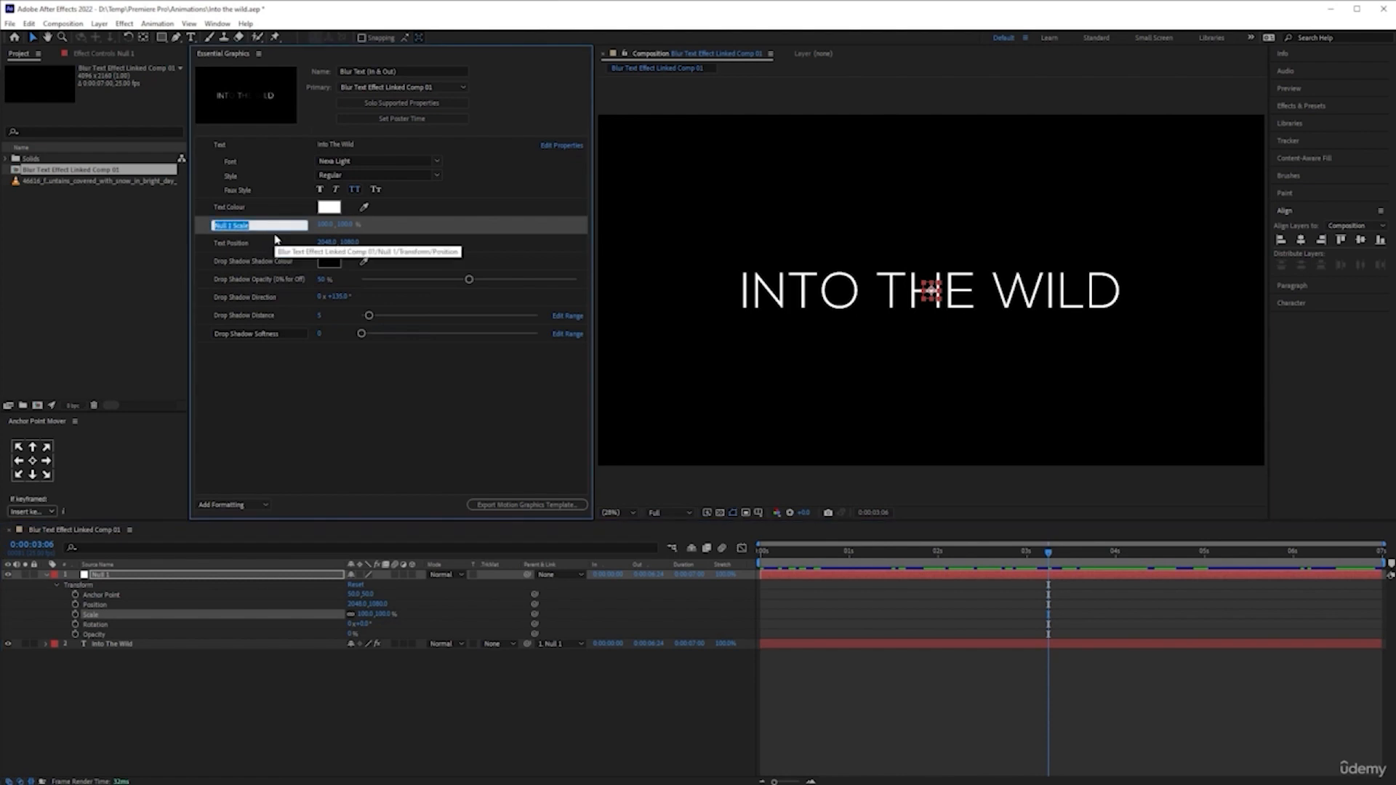
pyautogui.write('Fon')
pyautogui.press('Return')
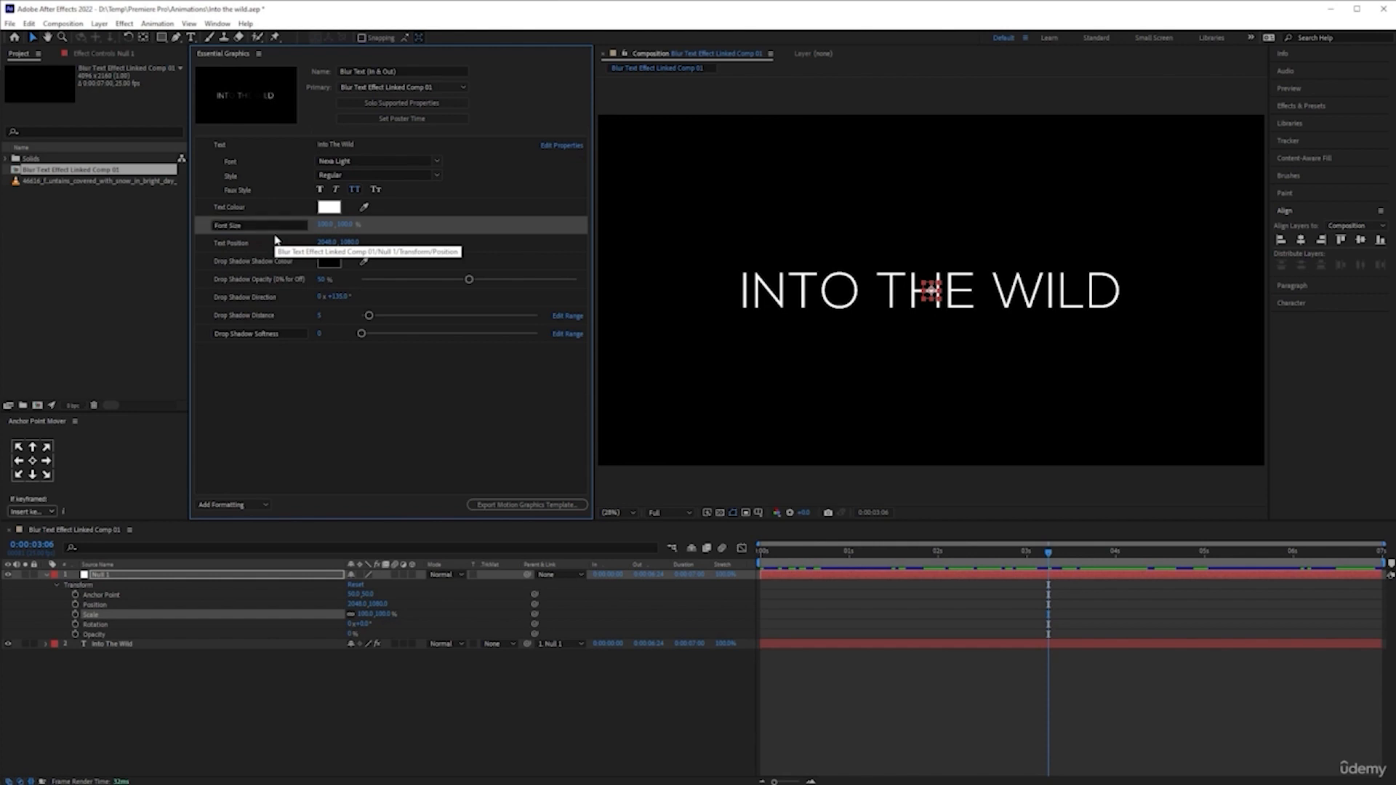
pyautogui.click(330, 403)
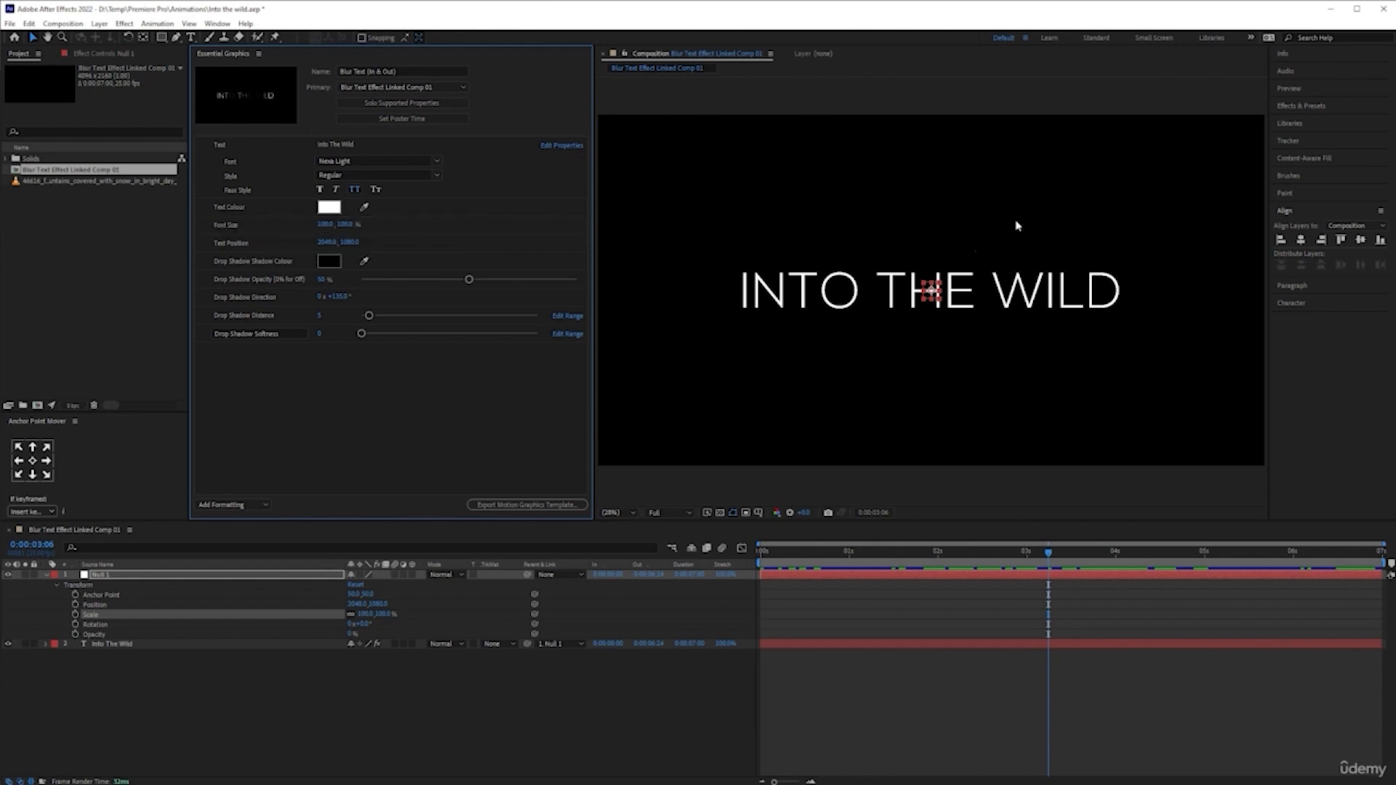
# Try out the template's Font Size and Text Position controls and restore their original values
pyautogui.moveTo(327, 224); pyautogui.dragTo(342, 285)
pyautogui.moveTo(352, 242)
pyautogui.mouseDown()
pyautogui.moveTo(464, 250)
pyautogui.moveTo(351, 250)
pyautogui.mouseUp()
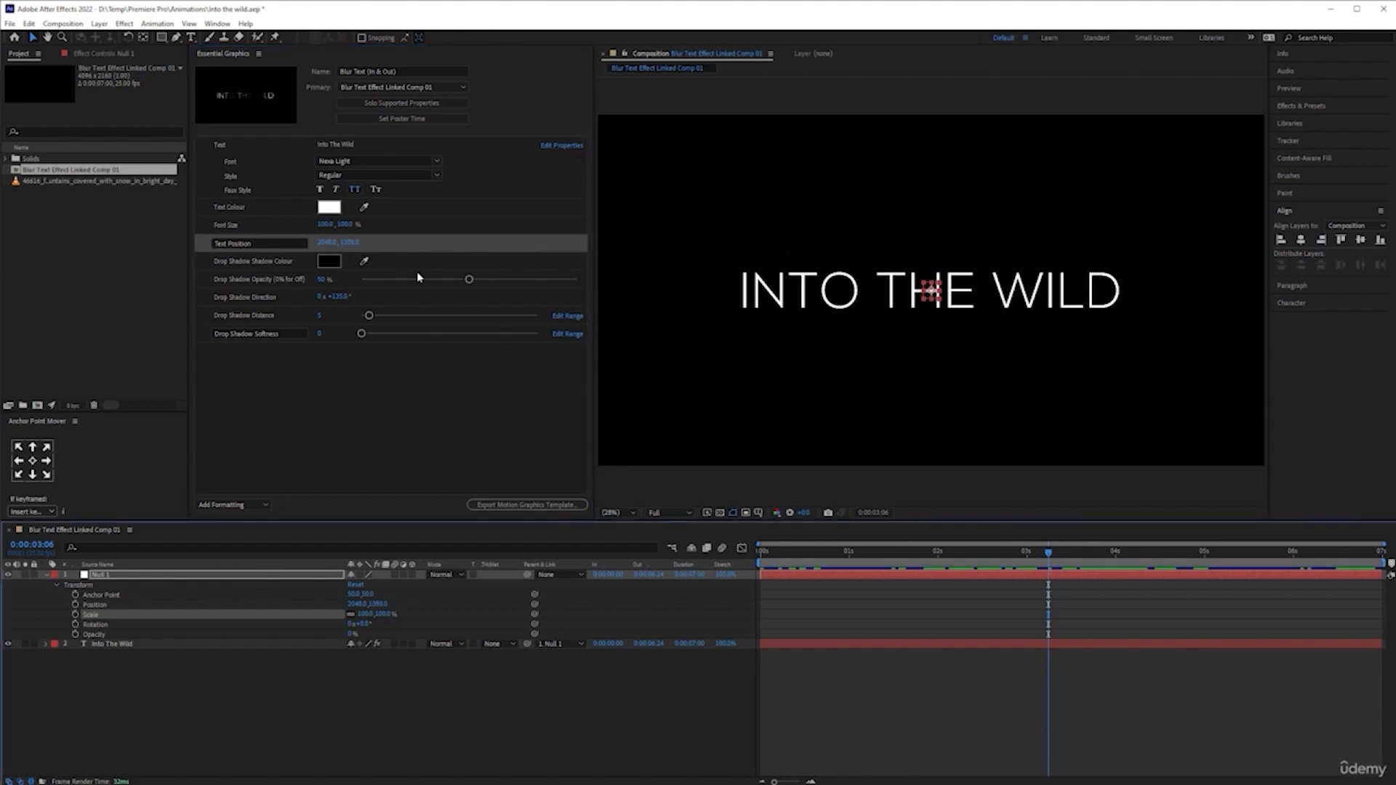
pyautogui.click(434, 401)
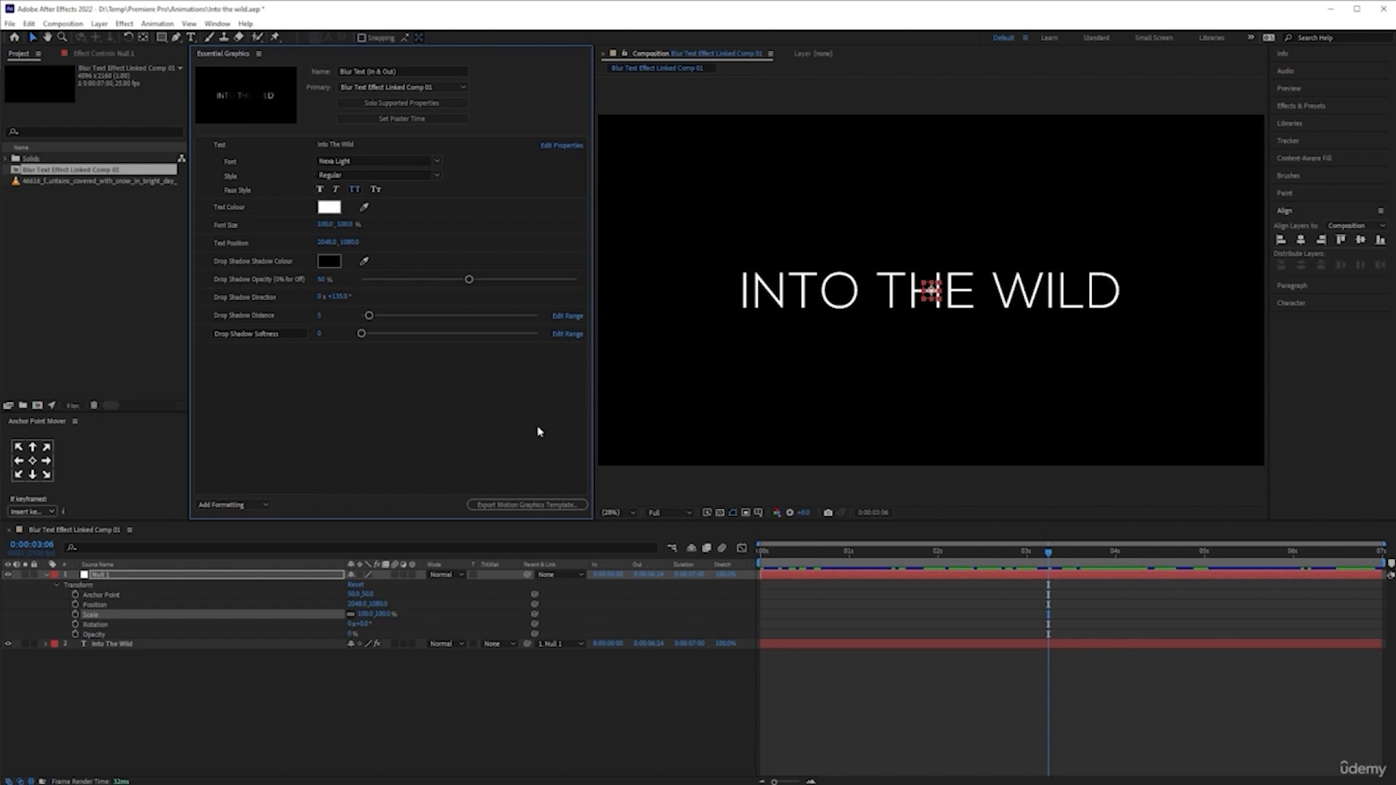
# Save the project and export the motion graphics template to the Local Templates Folder, replacing the existing file and accepting the font warning
pyautogui.click(536, 507)
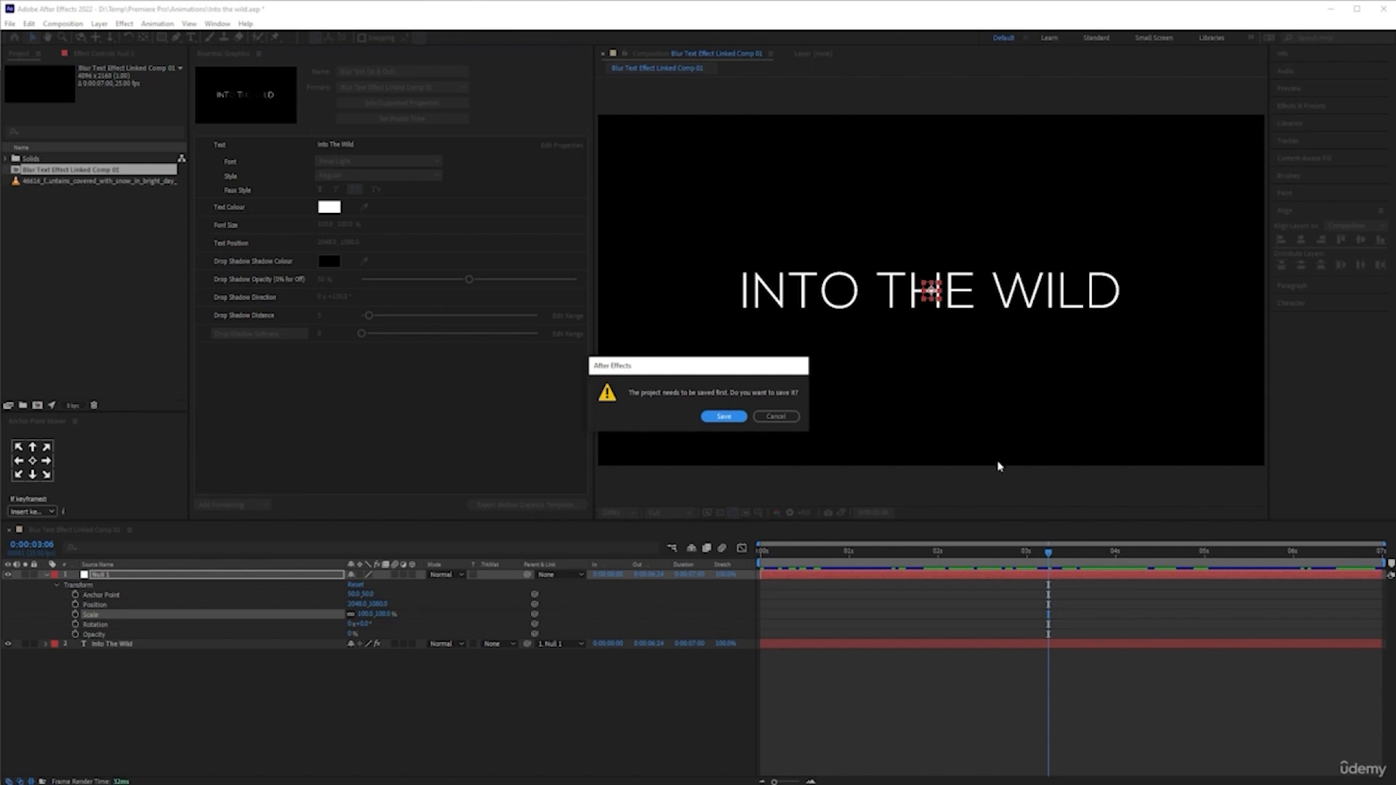
pyautogui.click(725, 417)
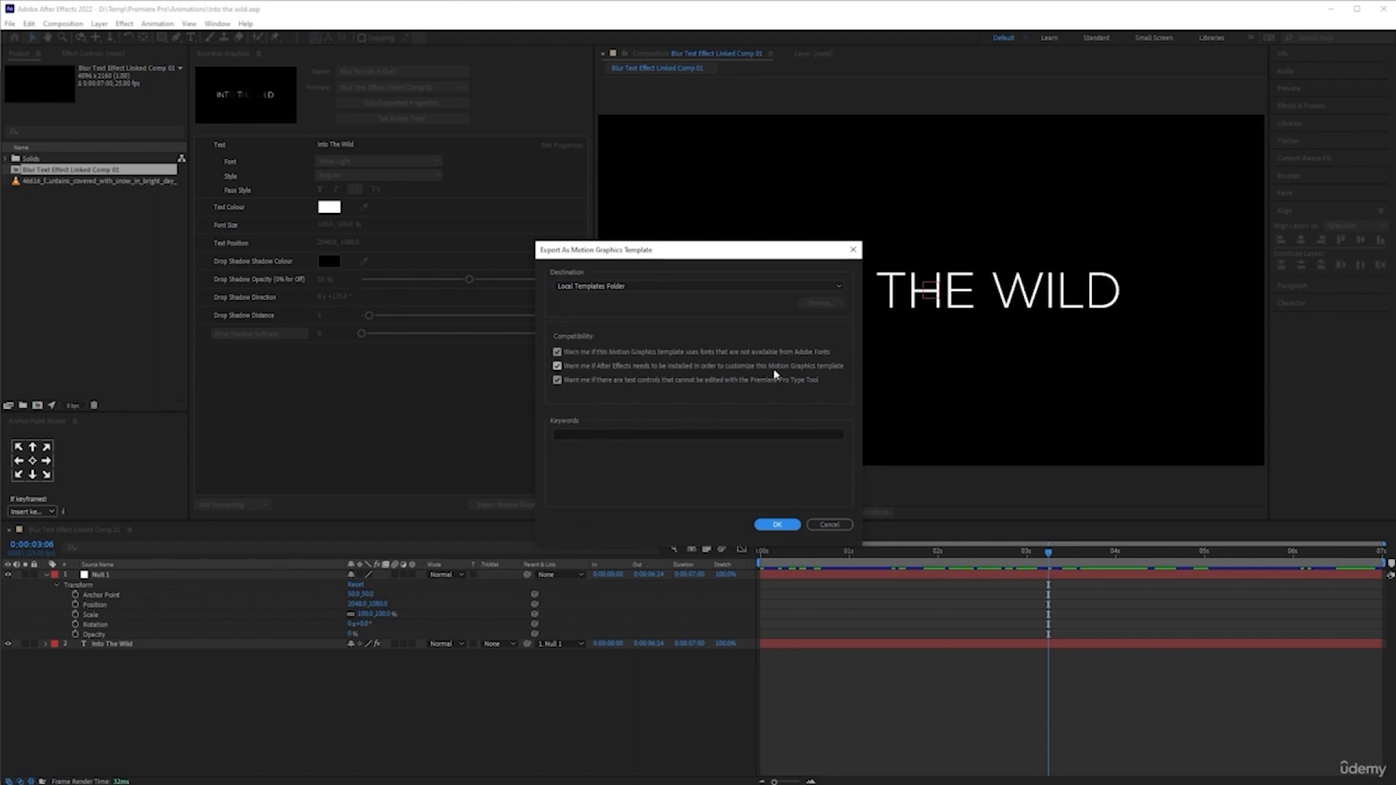
pyautogui.click(582, 435)
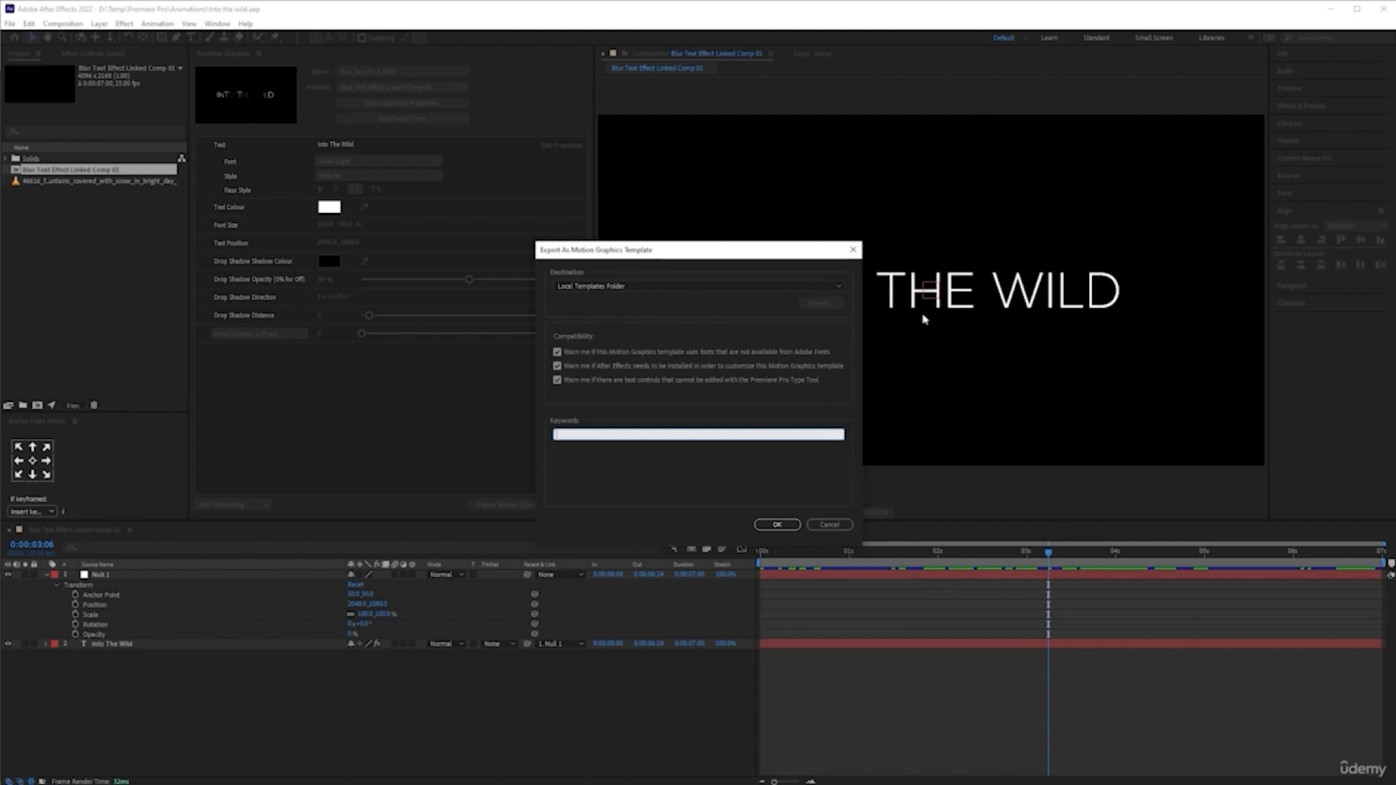
pyautogui.click(829, 524)
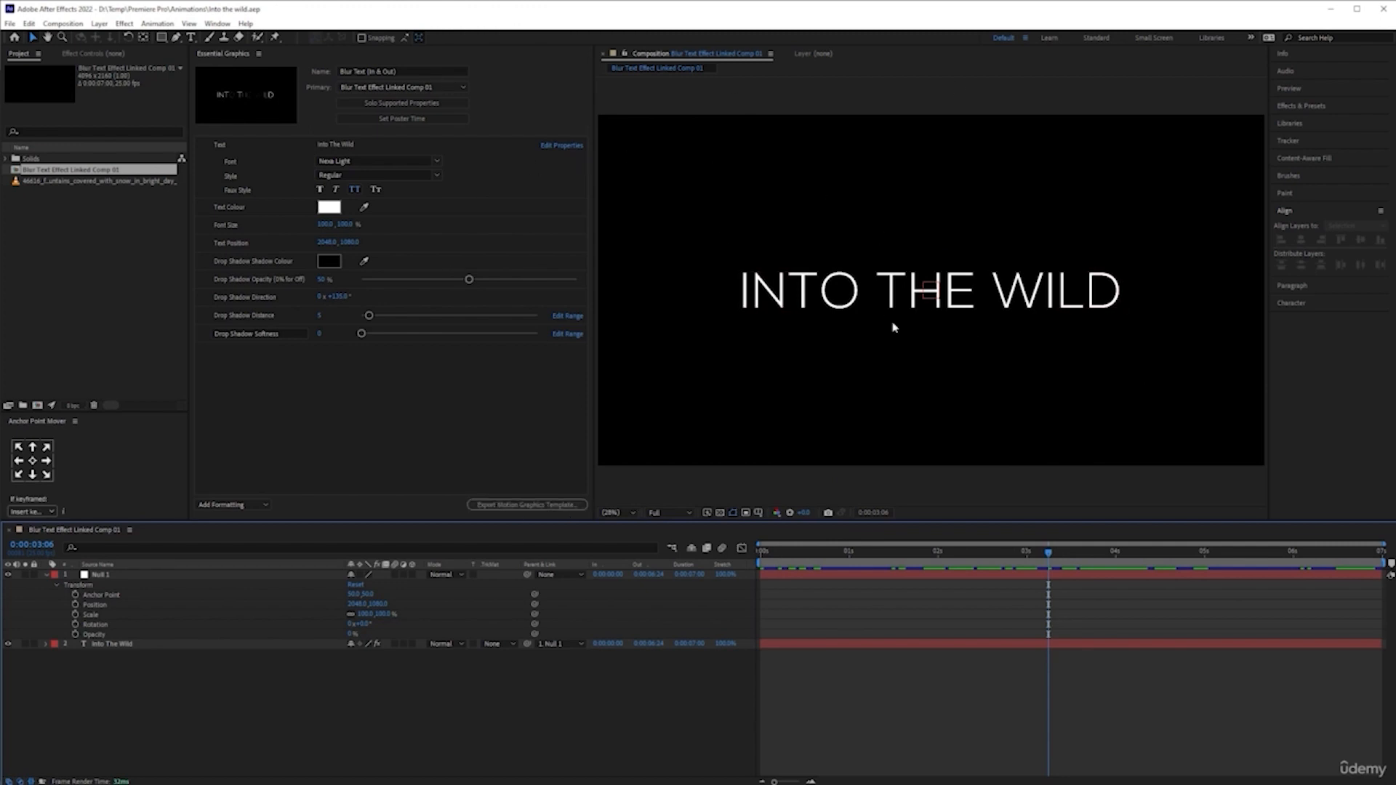
pyautogui.click(535, 512)
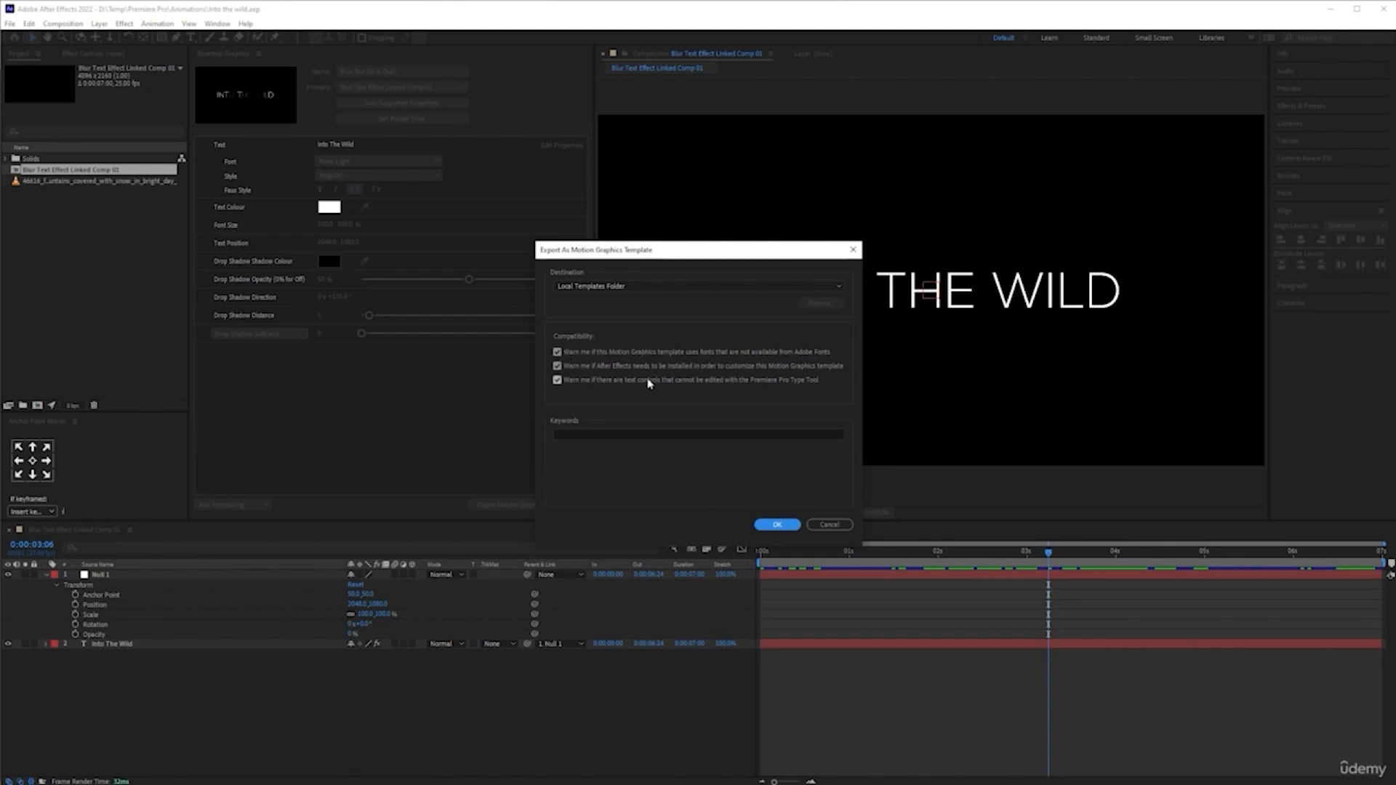
pyautogui.click(778, 525)
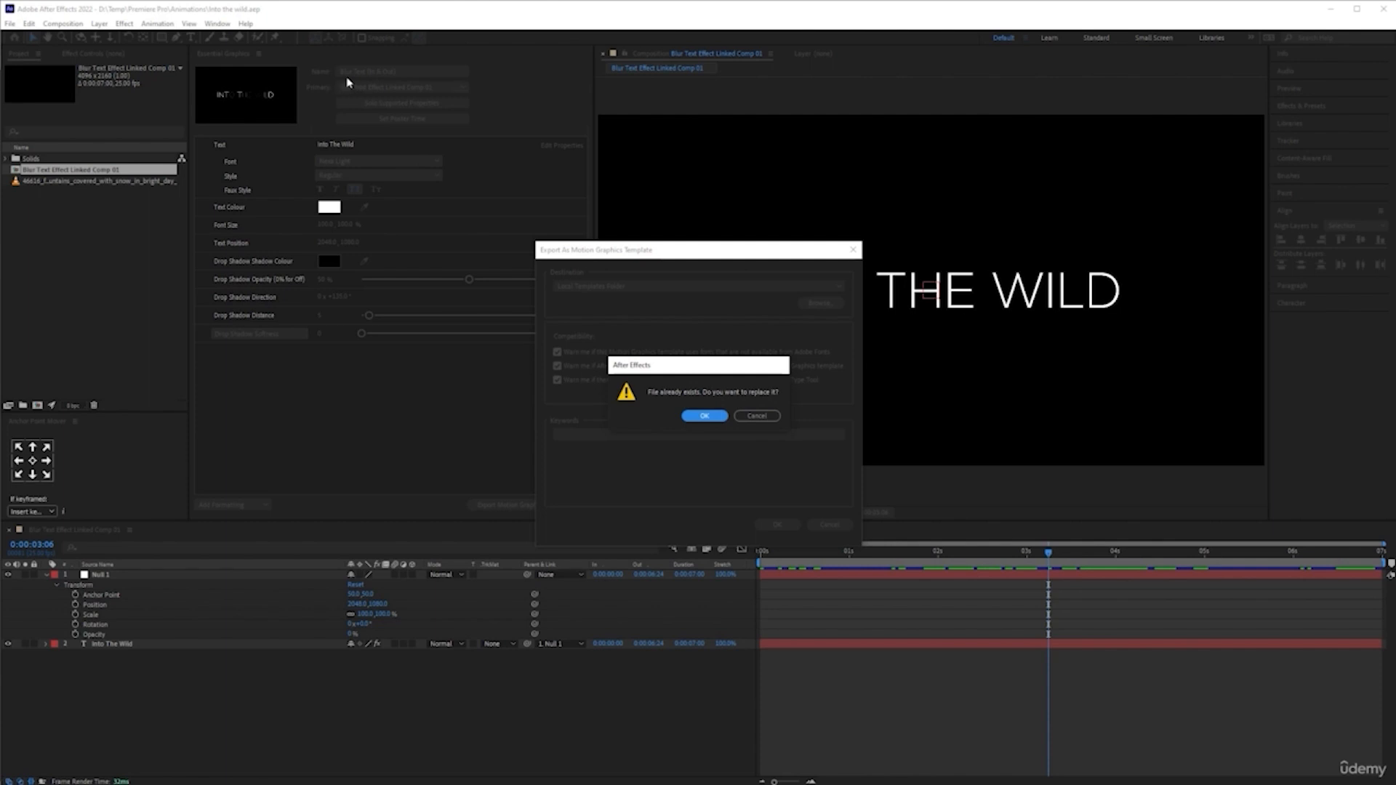
pyautogui.click(713, 416)
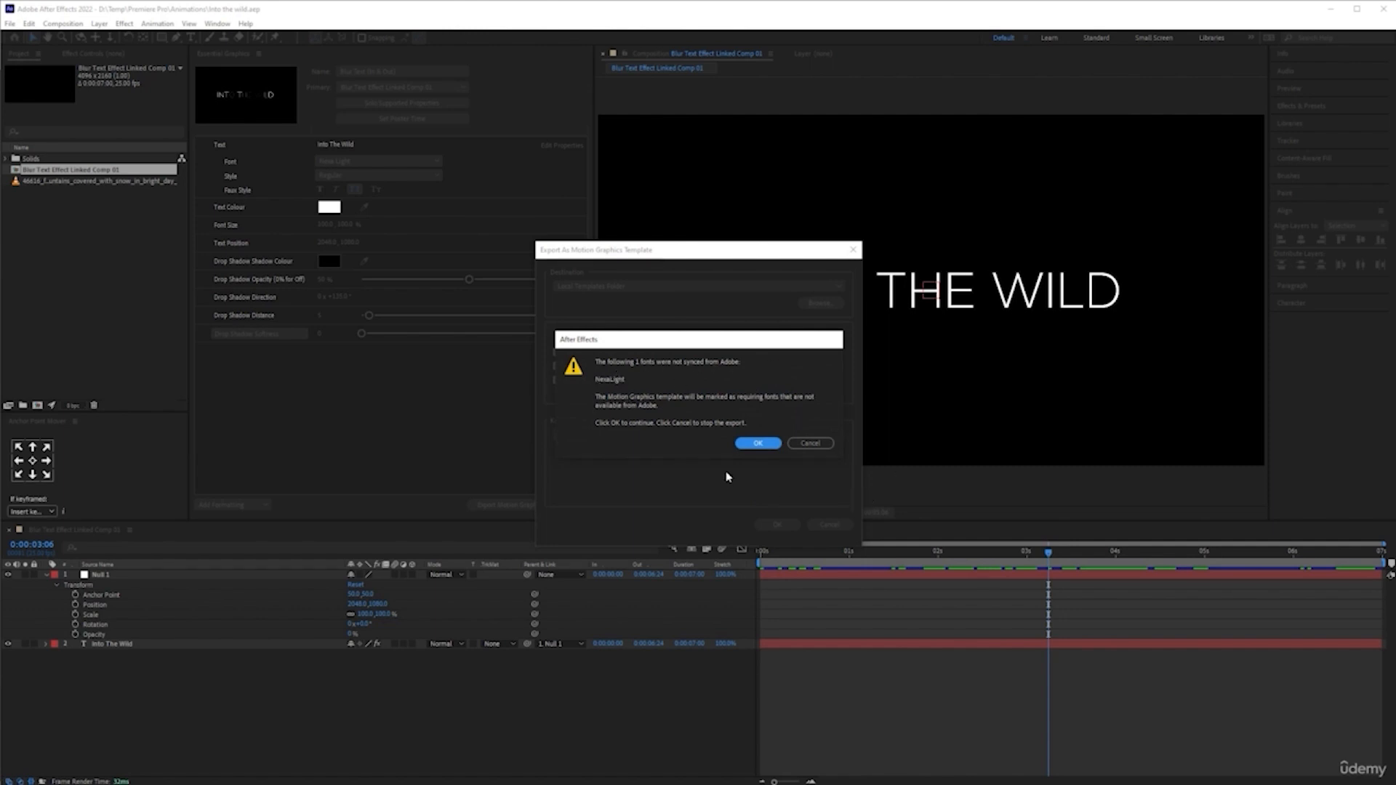
pyautogui.click(759, 444)
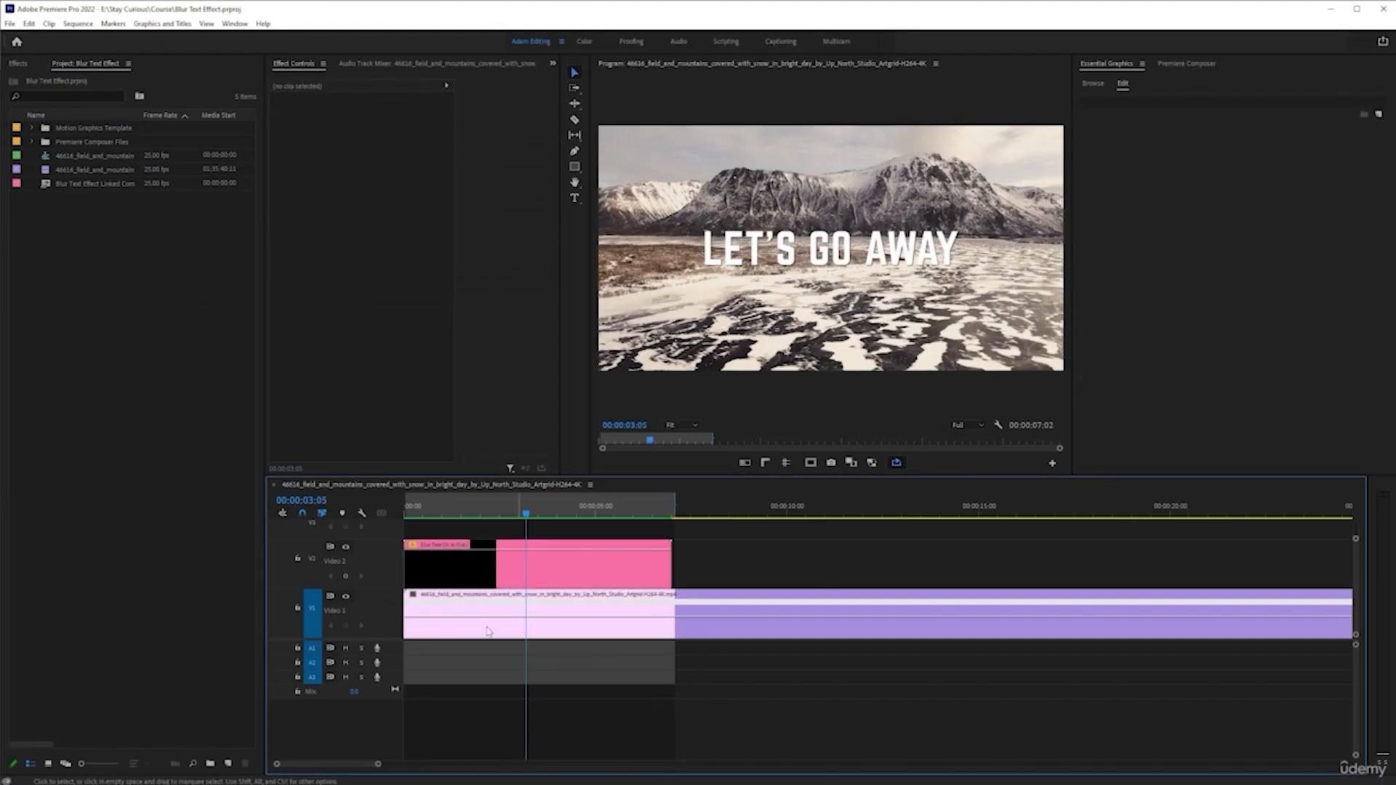
# In Premiere Pro, search the templates for "blur" and place Blur Text (In & Out) on Video 2 at about 10 seconds
pyautogui.click(558, 575)
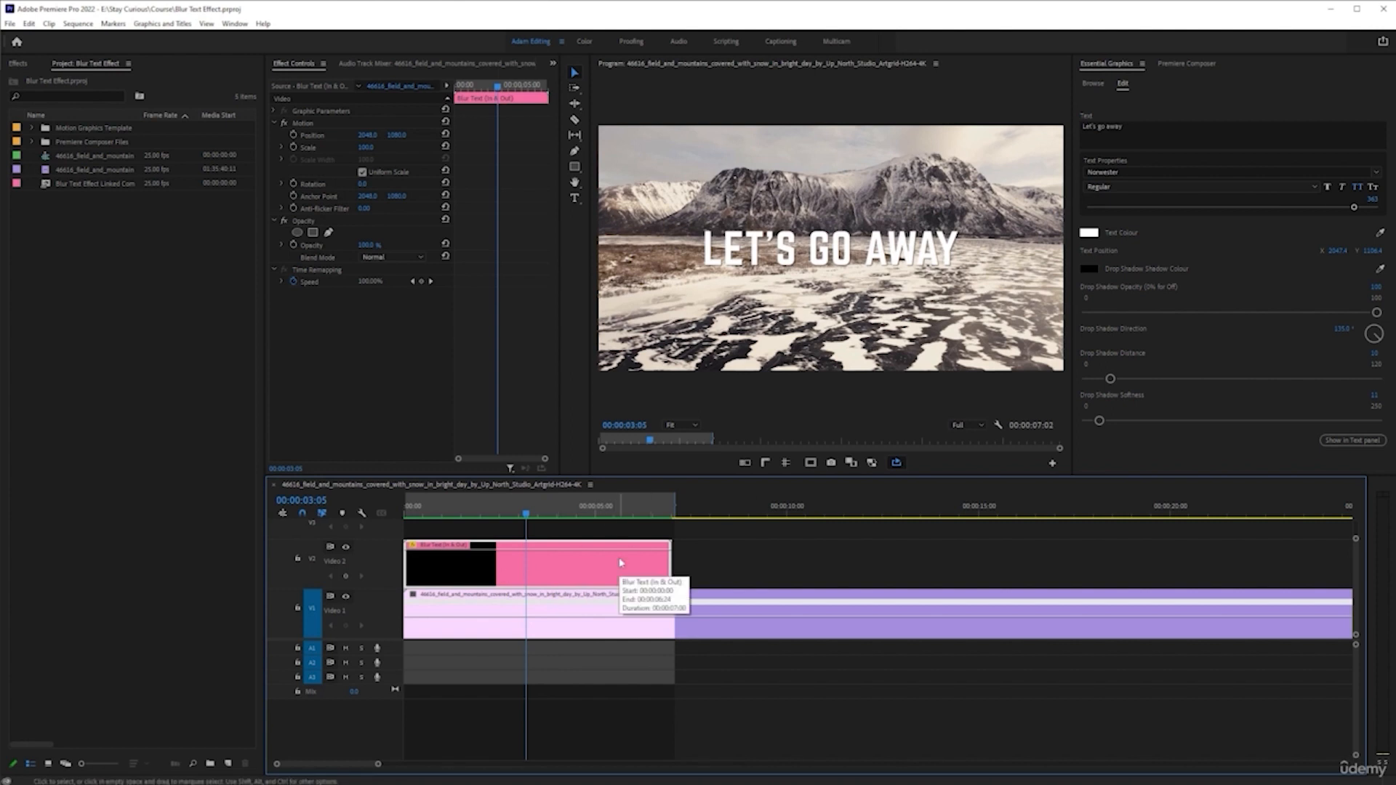
pyautogui.click(1095, 85)
pyautogui.click(1159, 125)
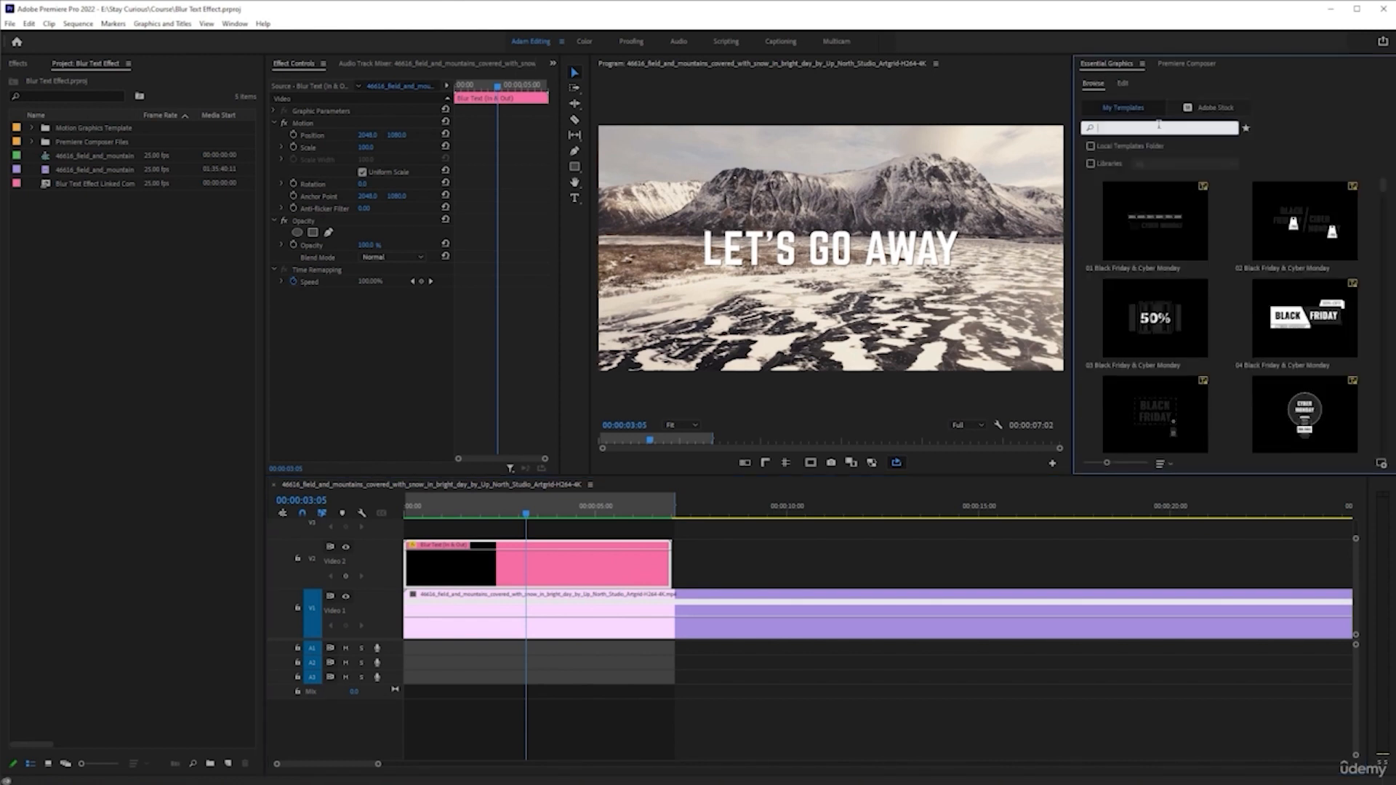
pyautogui.write('blur')
pyautogui.moveTo(1130, 231); pyautogui.dragTo(784, 572)
pyautogui.click(882, 512)
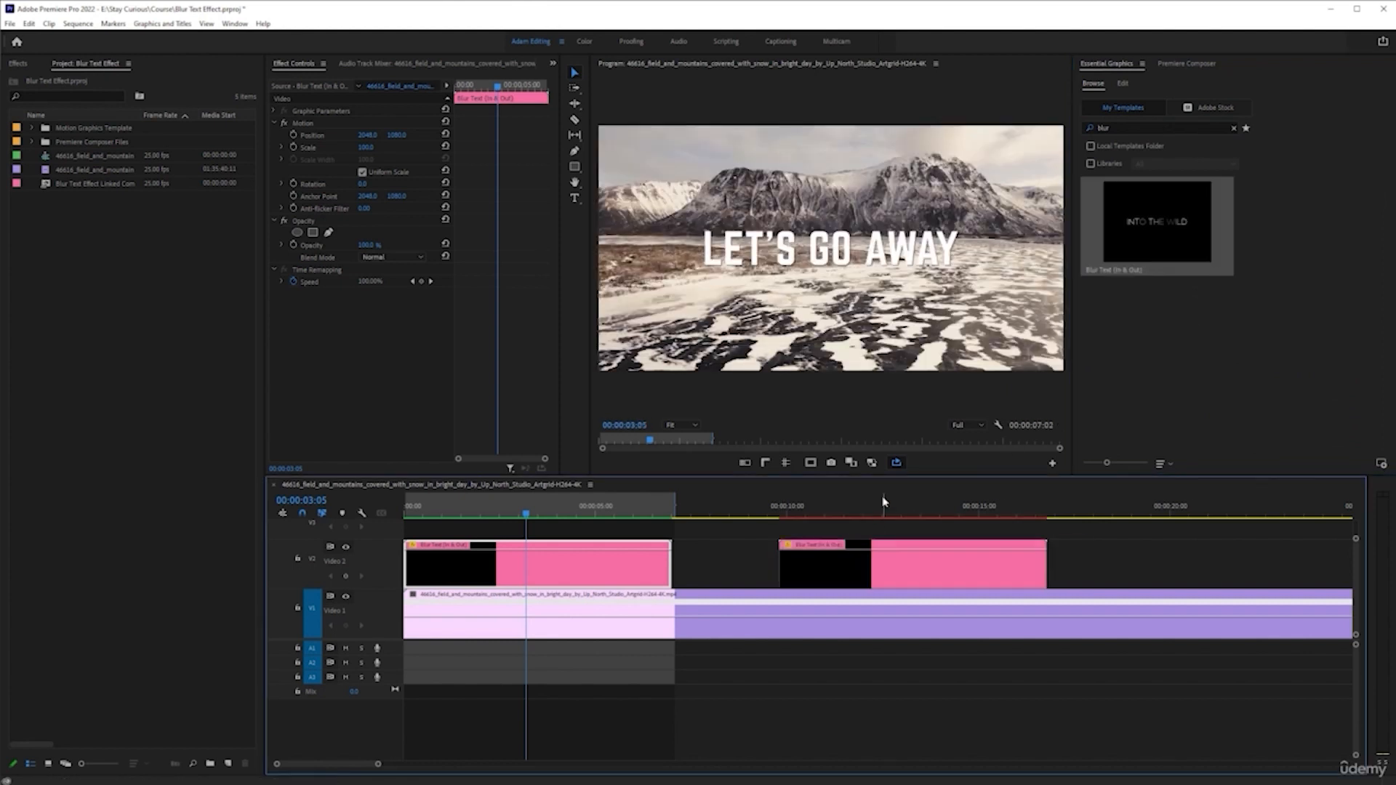
# Compare the controls of the newly placed Blur Text clip with those of the first title clip
pyautogui.click(908, 564)
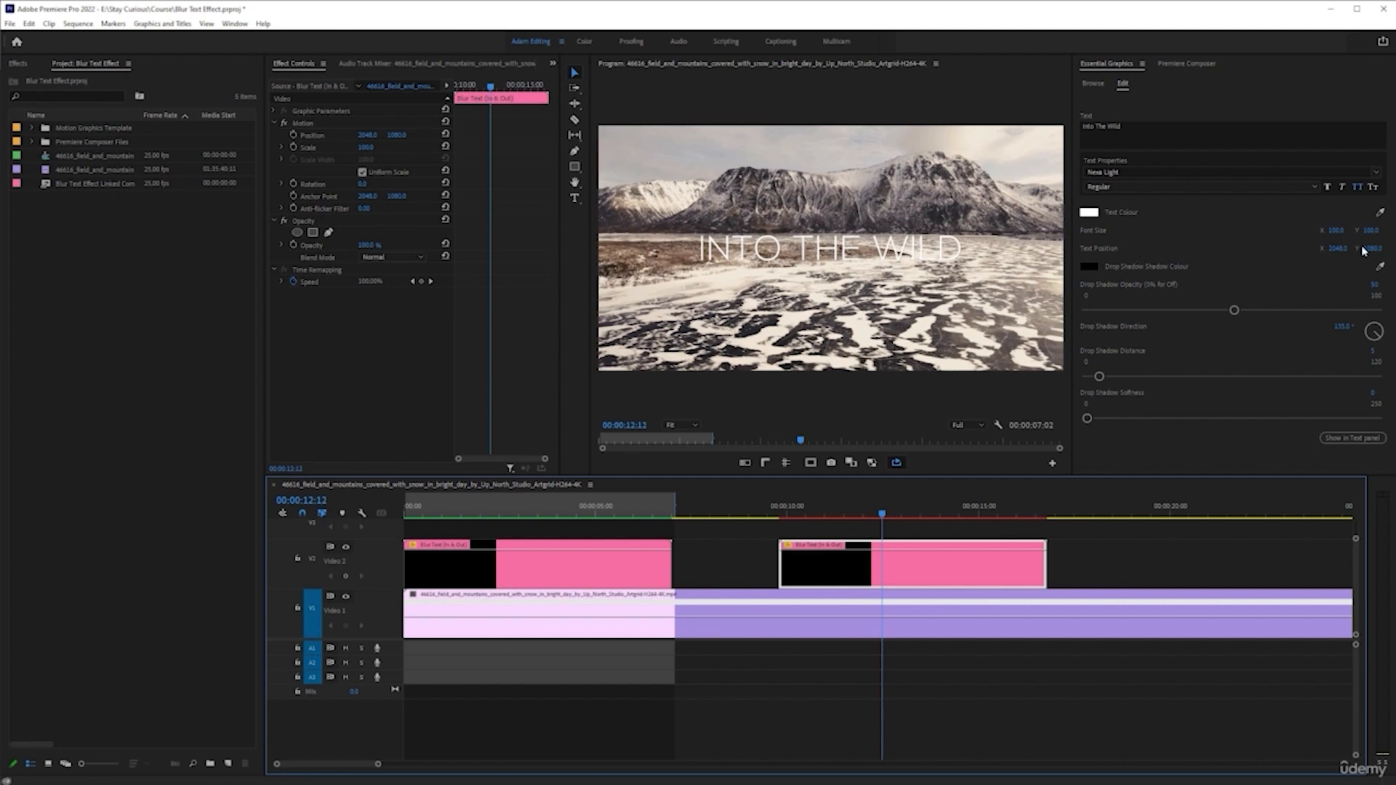
pyautogui.click(602, 502)
pyautogui.click(623, 570)
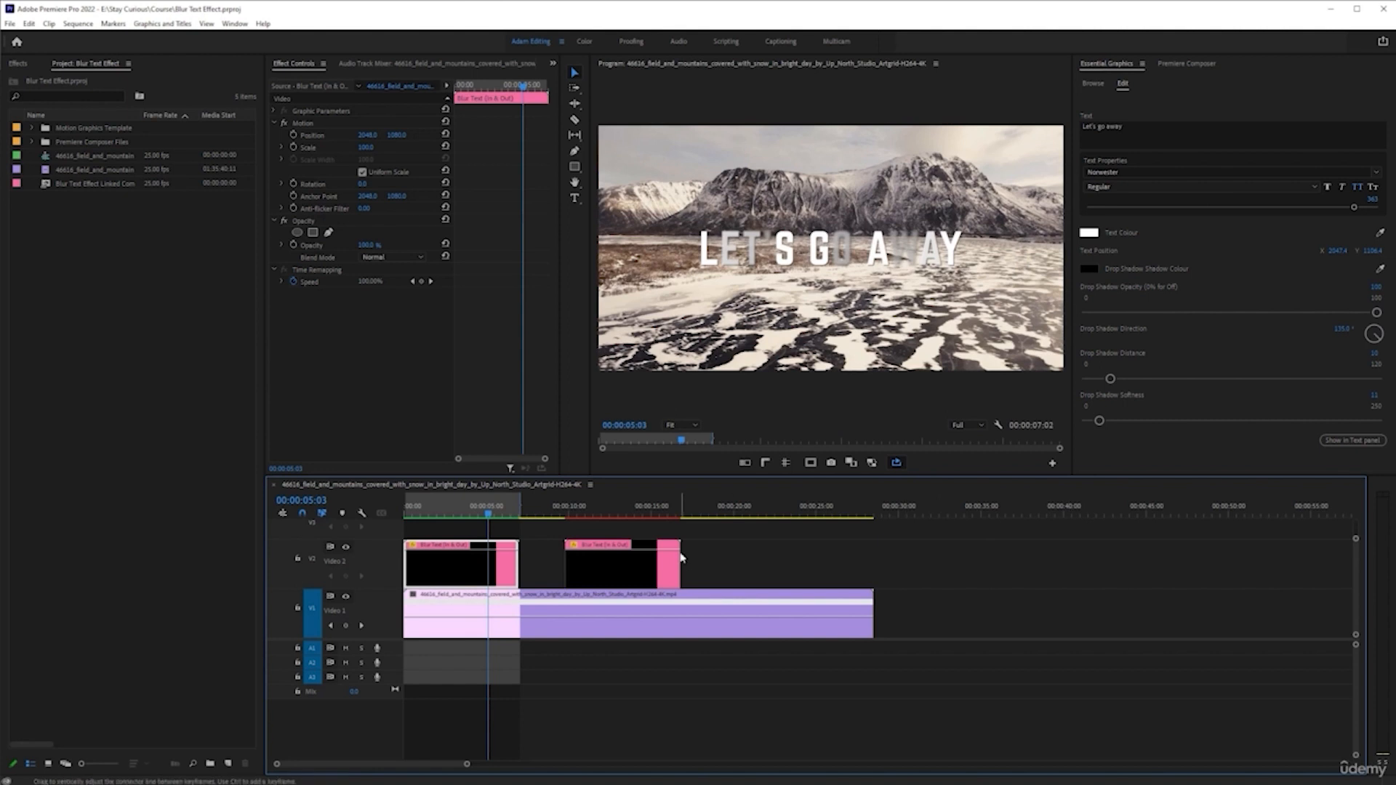
# Duplicate the first title clip along Video 2 to about 24 seconds and delete the template clip at about 10 seconds
pyautogui.click(541, 564)
pyautogui.moveTo(457, 581); pyautogui.dragTo(849, 584)
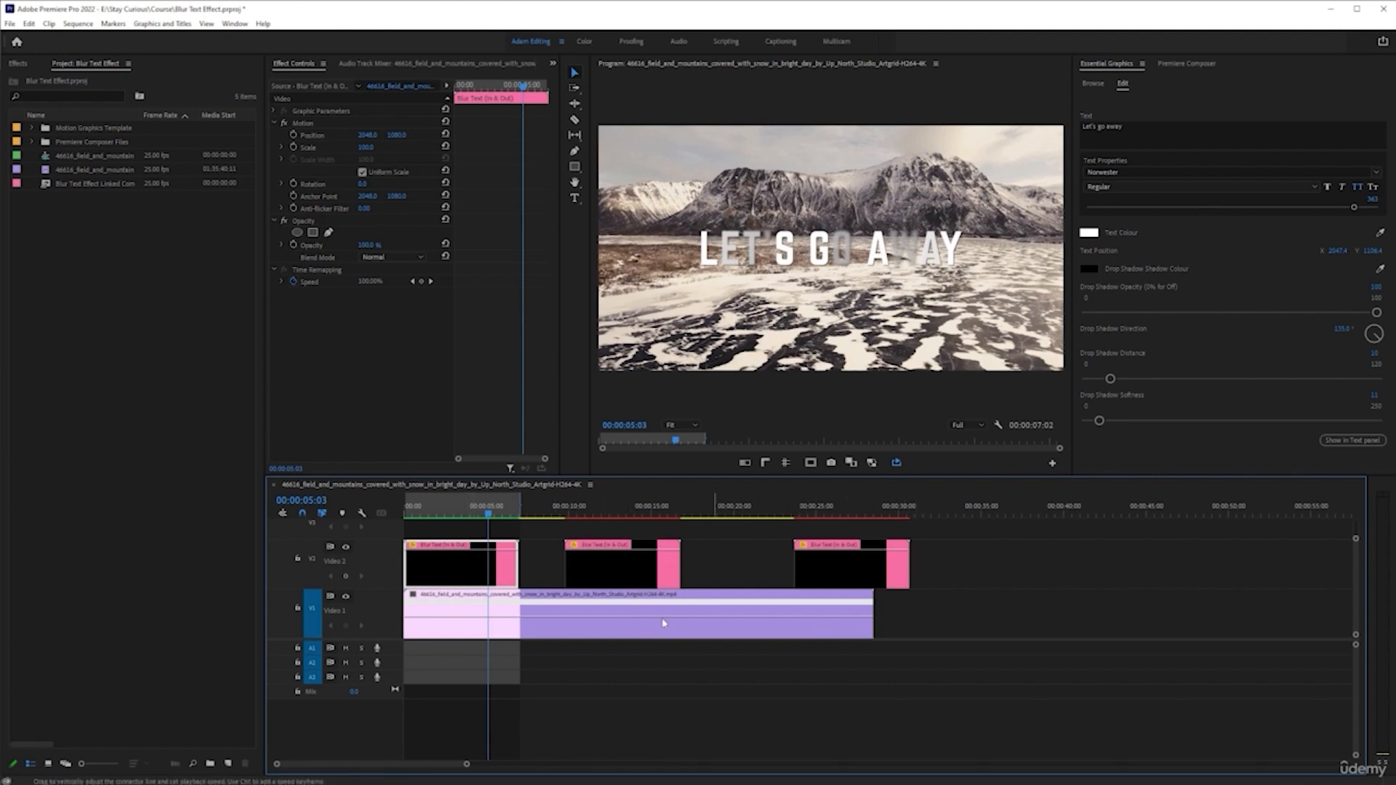
pyautogui.click(618, 573)
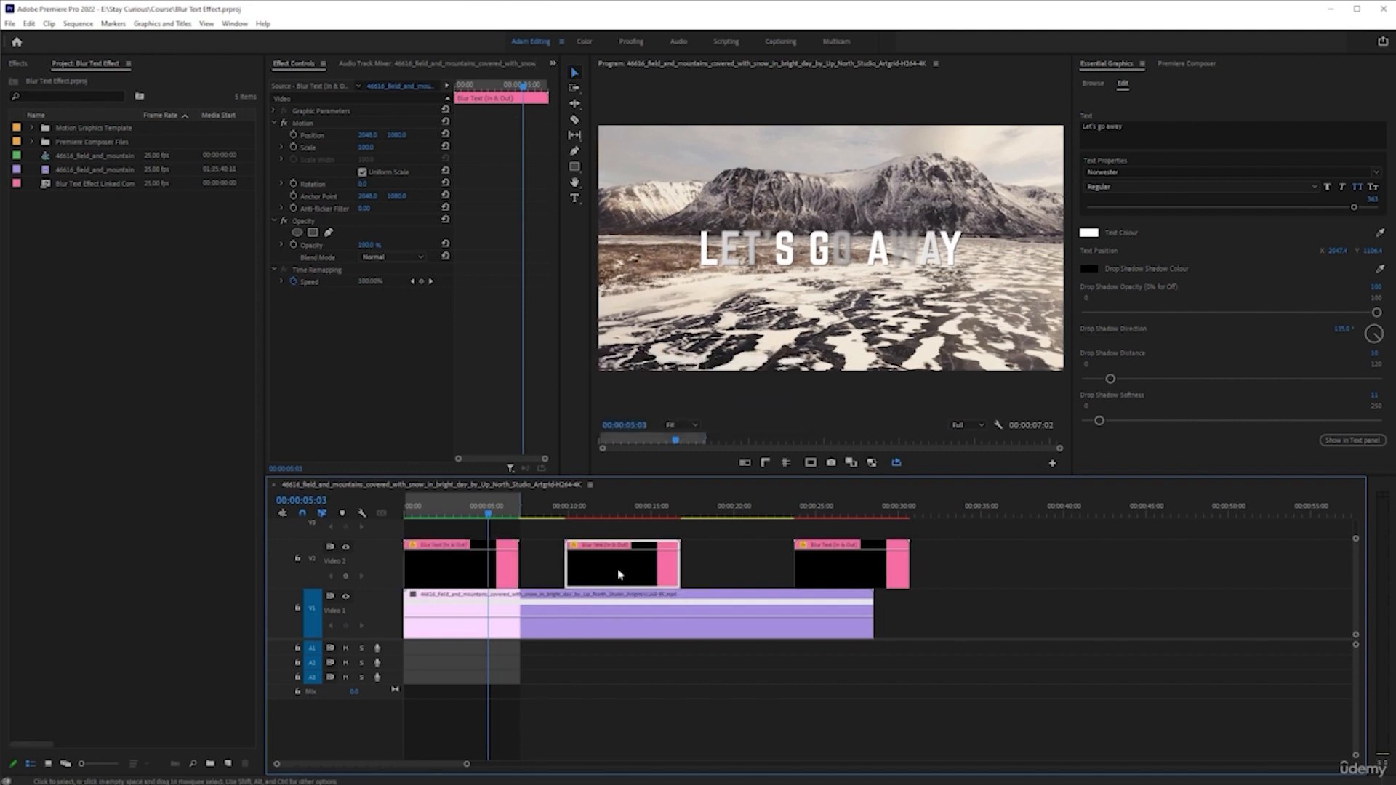
pyautogui.press('Delete')
# Examine the text controls of the first title and of its copy at about 24 seconds
pyautogui.click(476, 560)
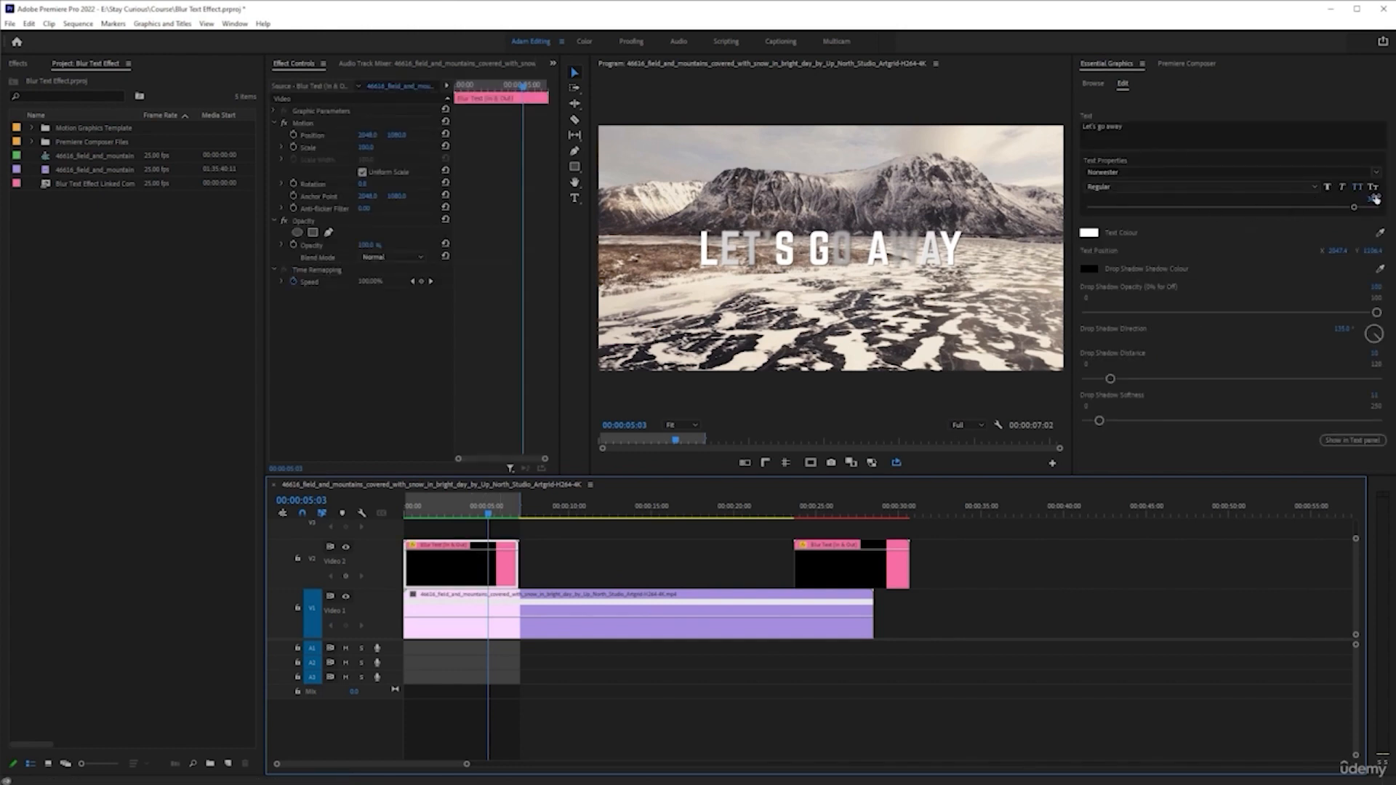
pyautogui.click(860, 511)
pyautogui.click(857, 570)
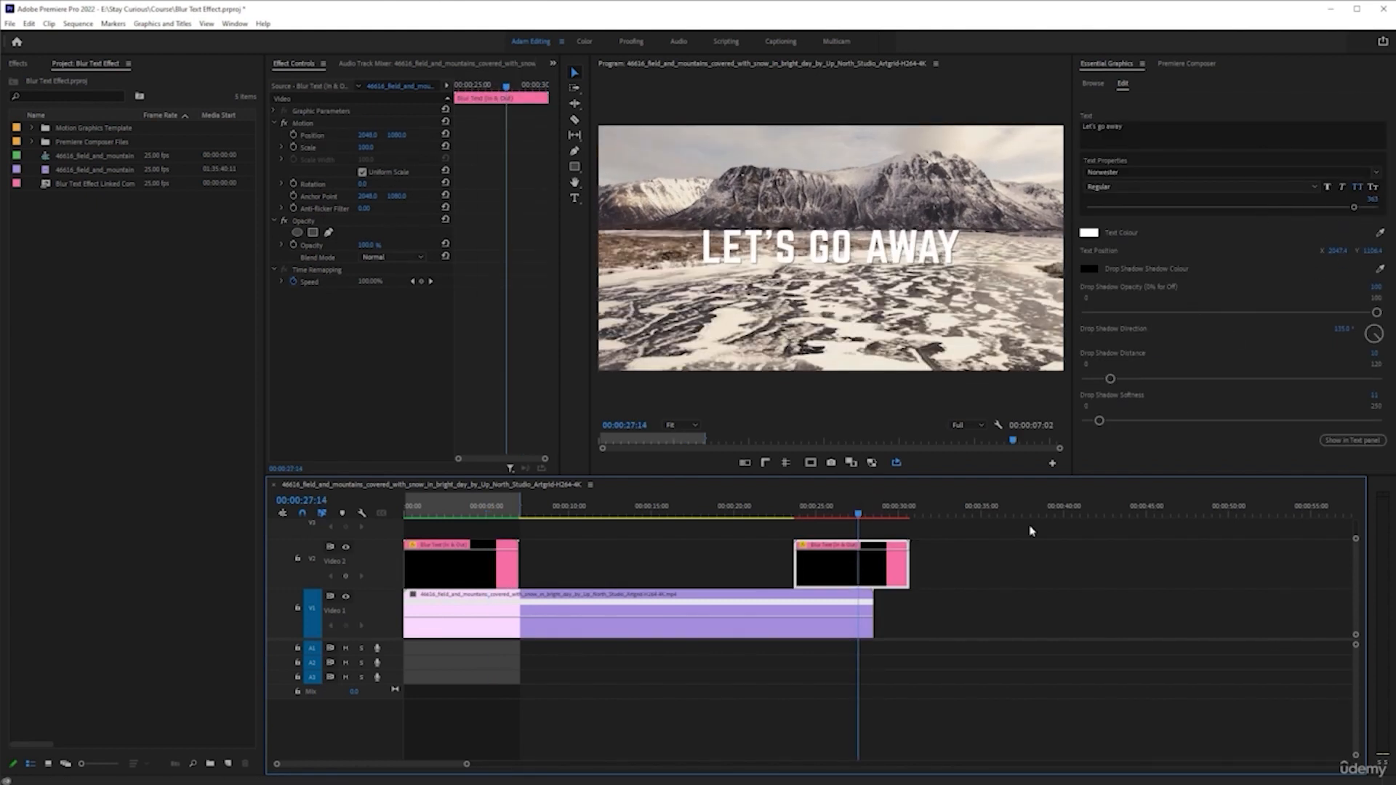
pyautogui.press('-')
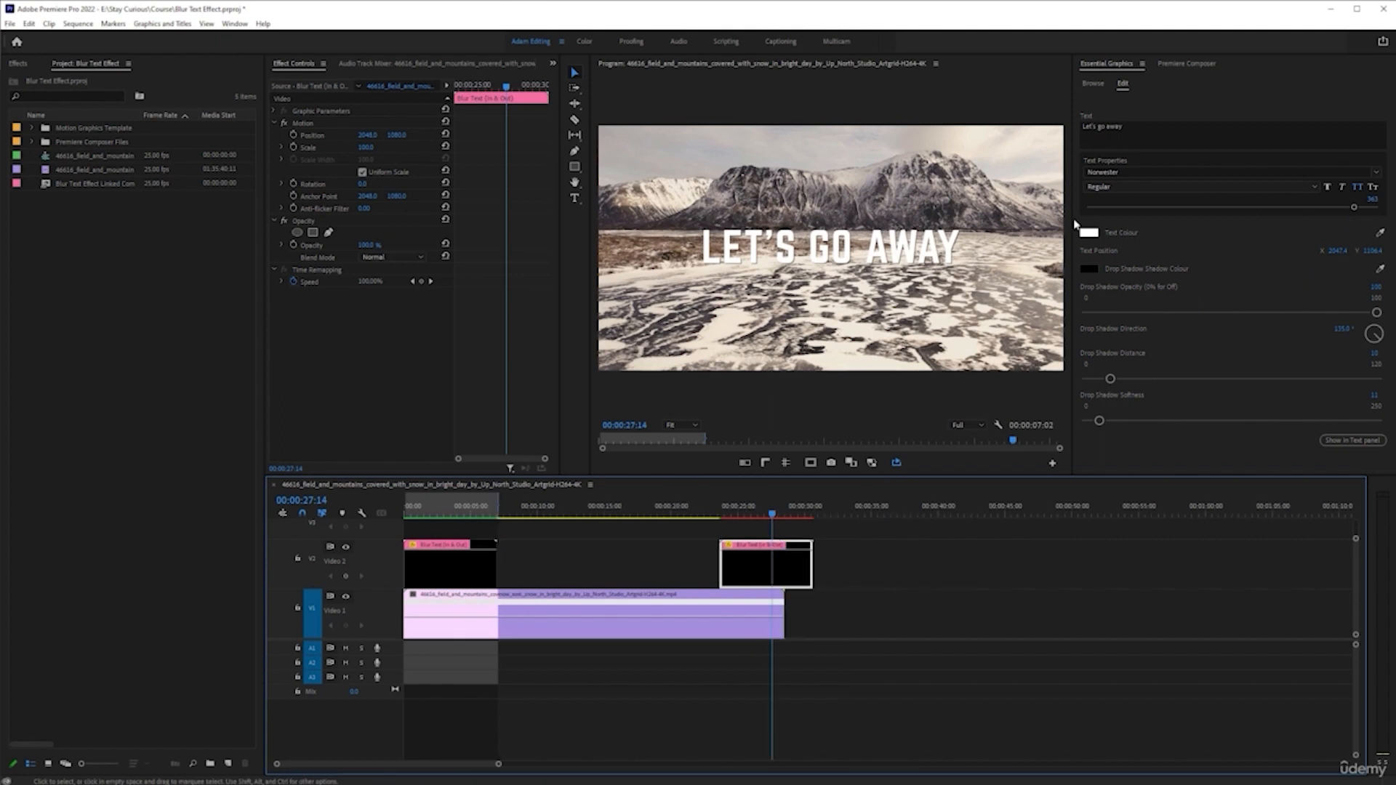
# Search the templates for "blur" and replace the first title with the updated Blur Text (In & Out), including all other instances
pyautogui.click(1093, 83)
pyautogui.click(1188, 128)
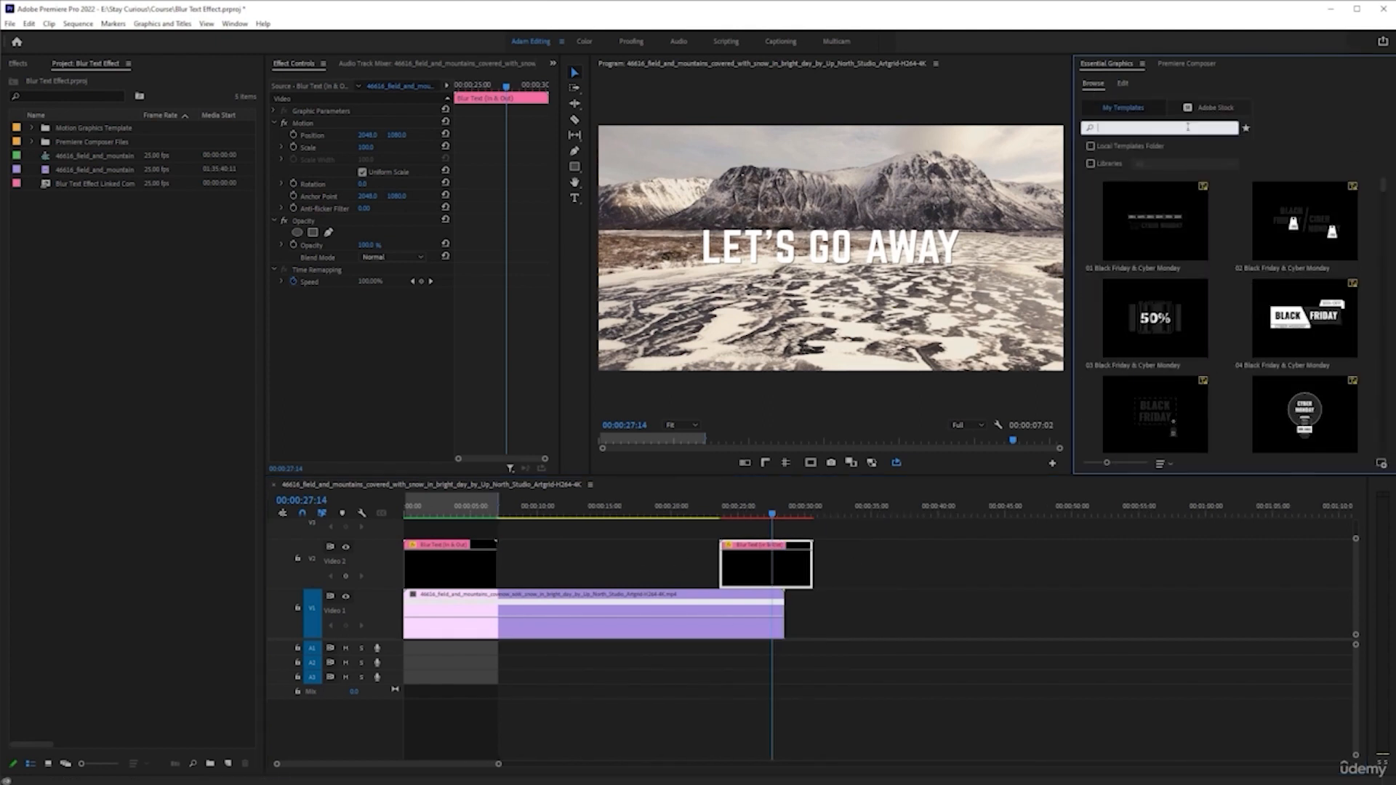
pyautogui.write('blur')
pyautogui.press('Return')
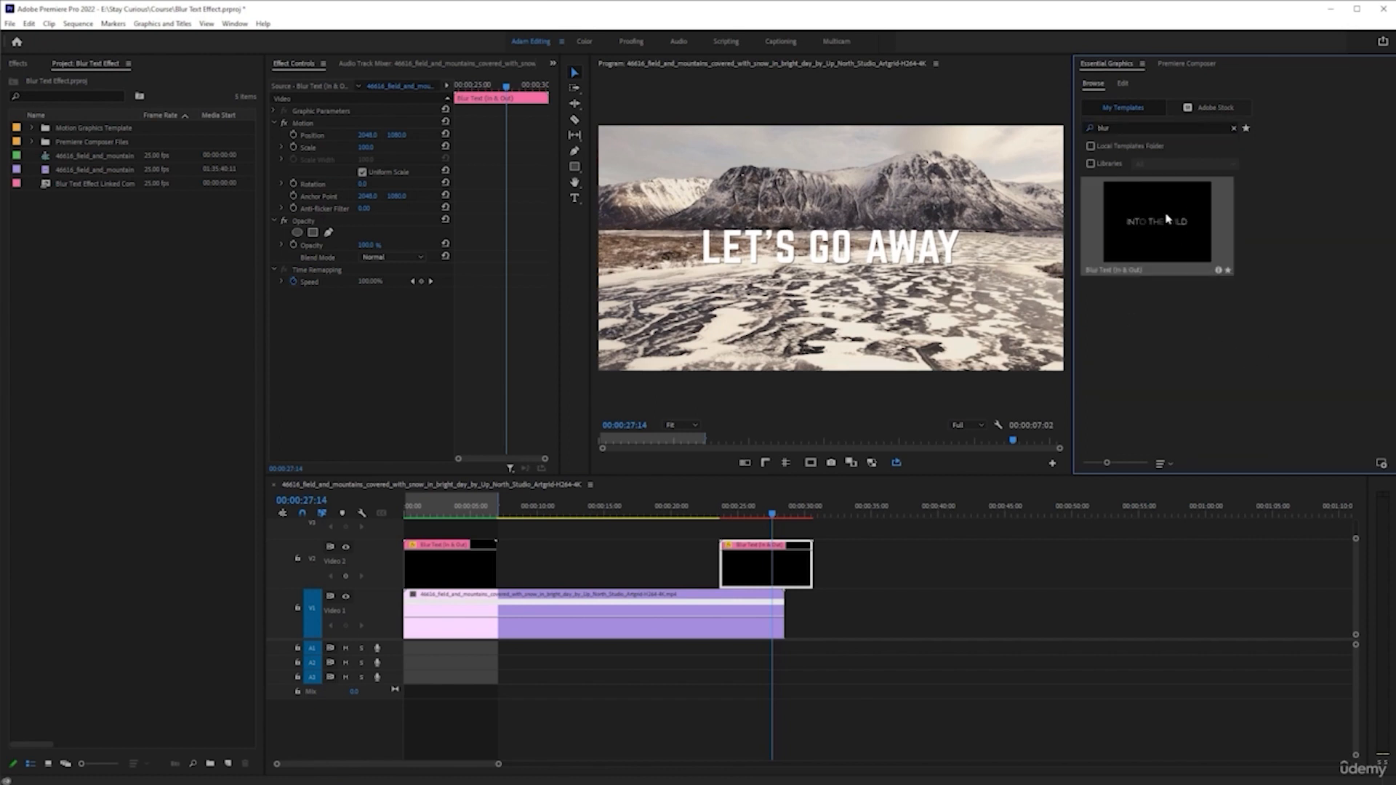
pyautogui.moveTo(1159, 213); pyautogui.dragTo(723, 565)
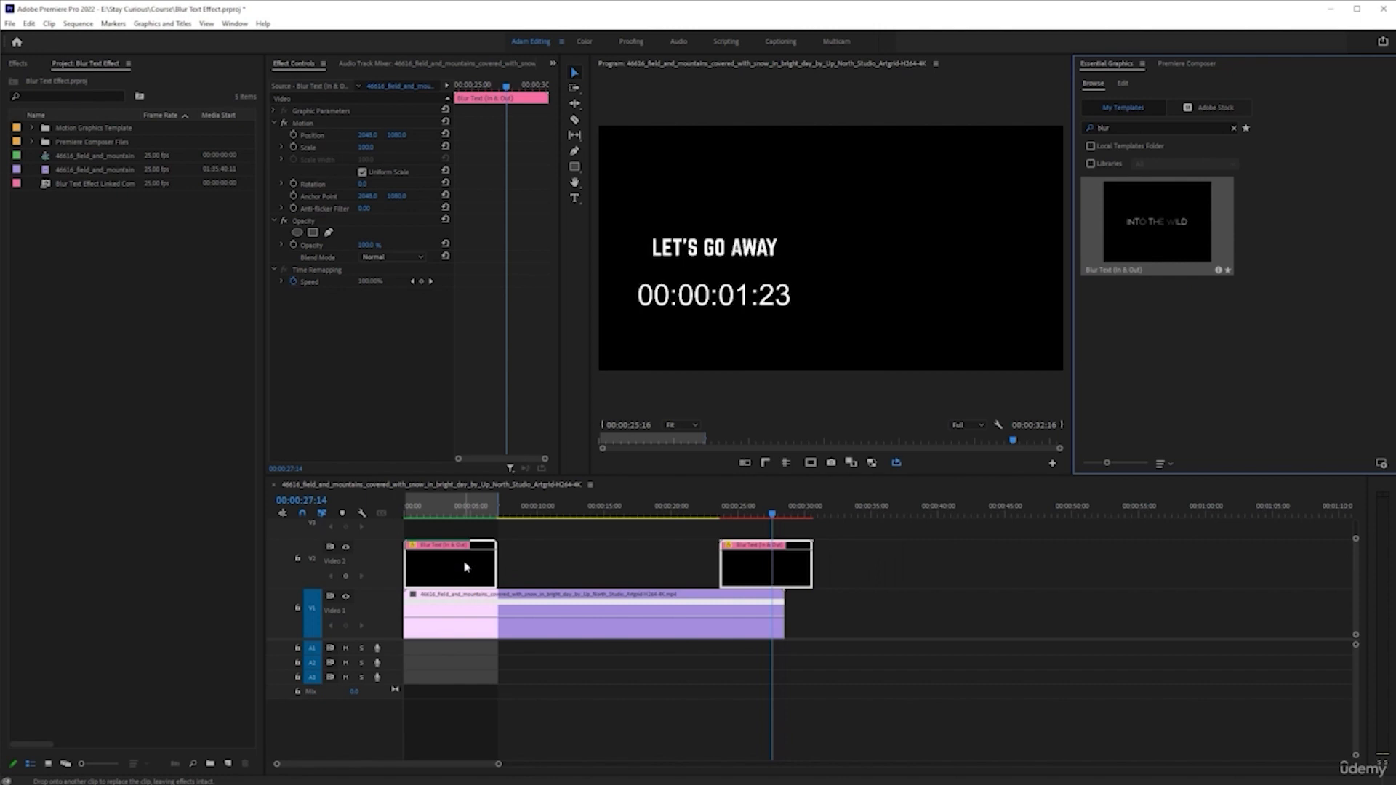
pyautogui.moveTo(466, 567); pyautogui.dragTo(466, 567)
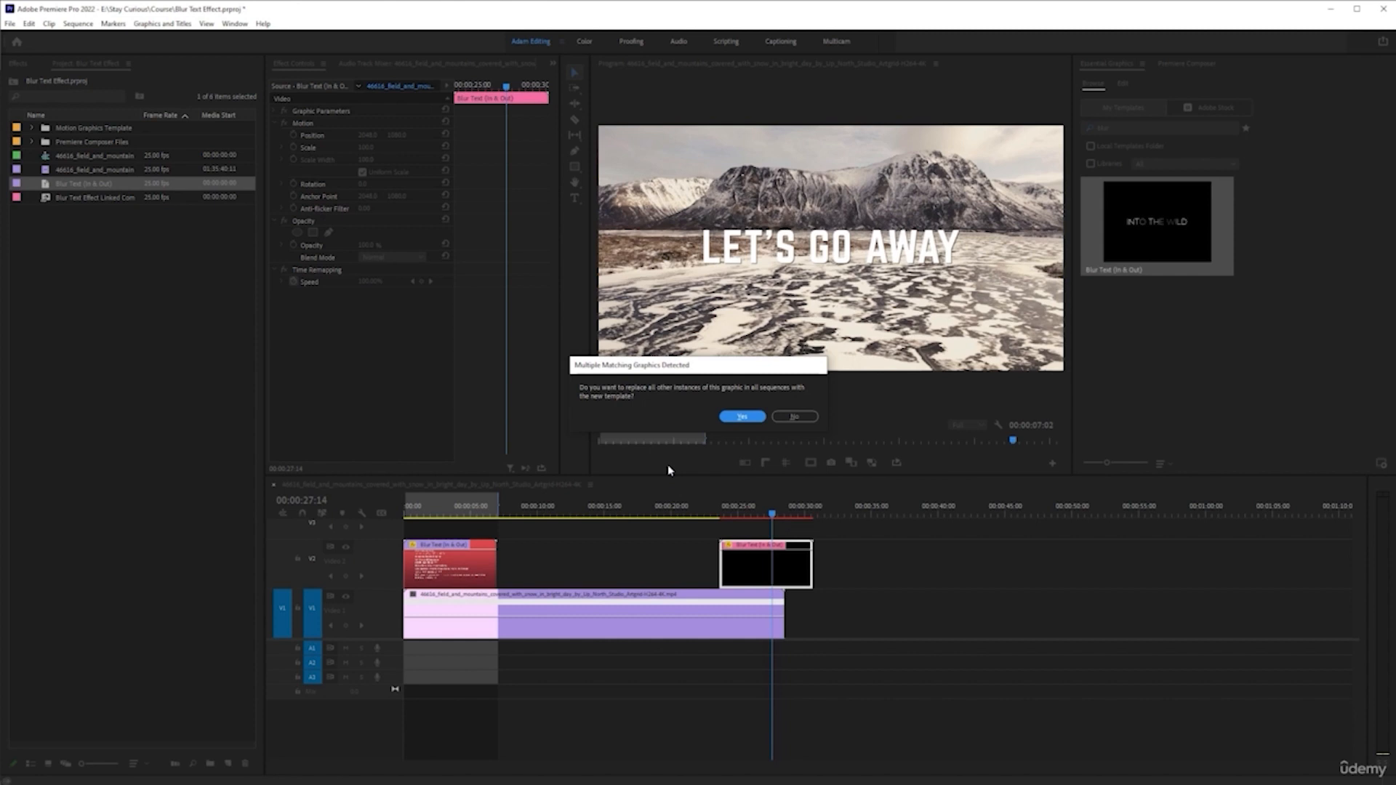
pyautogui.click(742, 417)
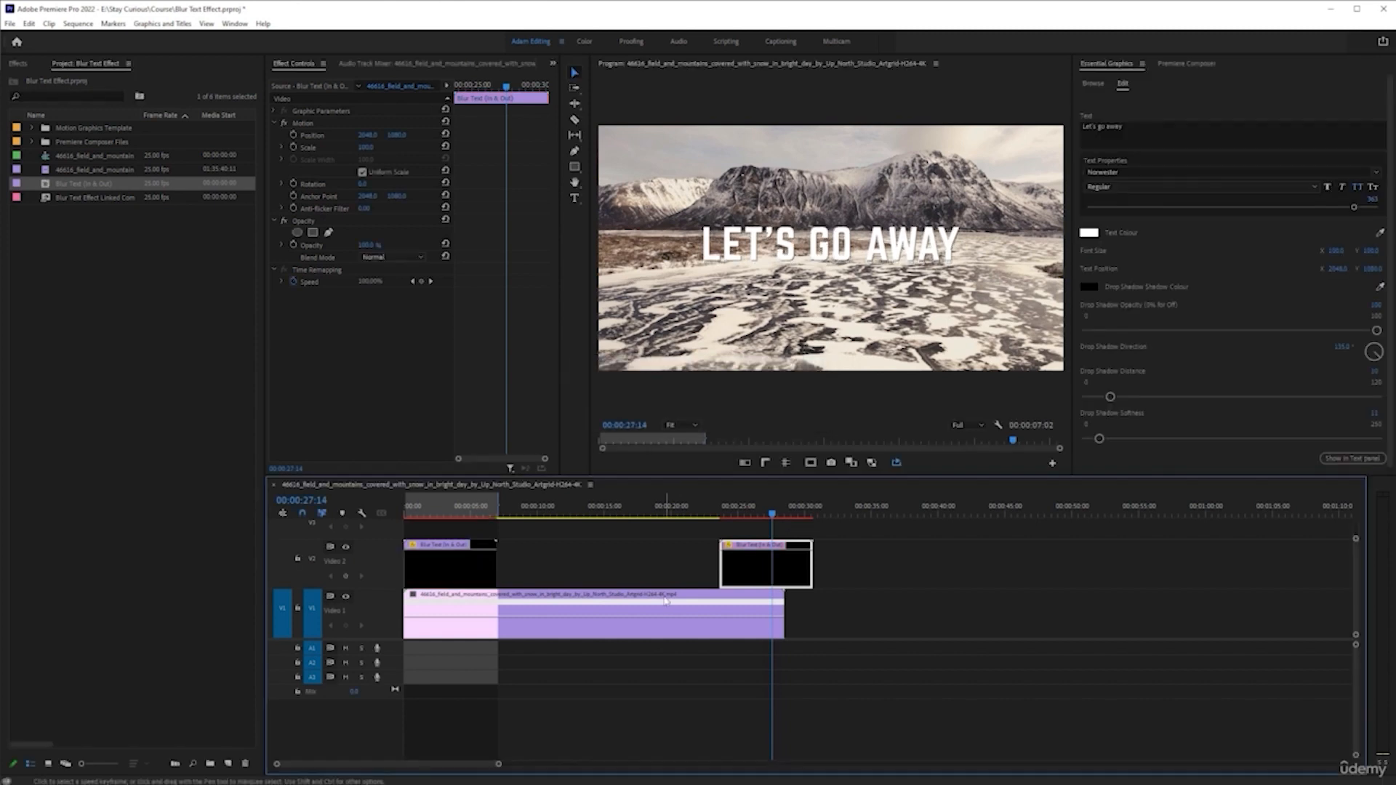
# Place a fresh Blur Text (In & Out) on Video 2 at about 15 seconds and compare its controls with the updated copy's
pyautogui.click(952, 560)
pyautogui.click(759, 575)
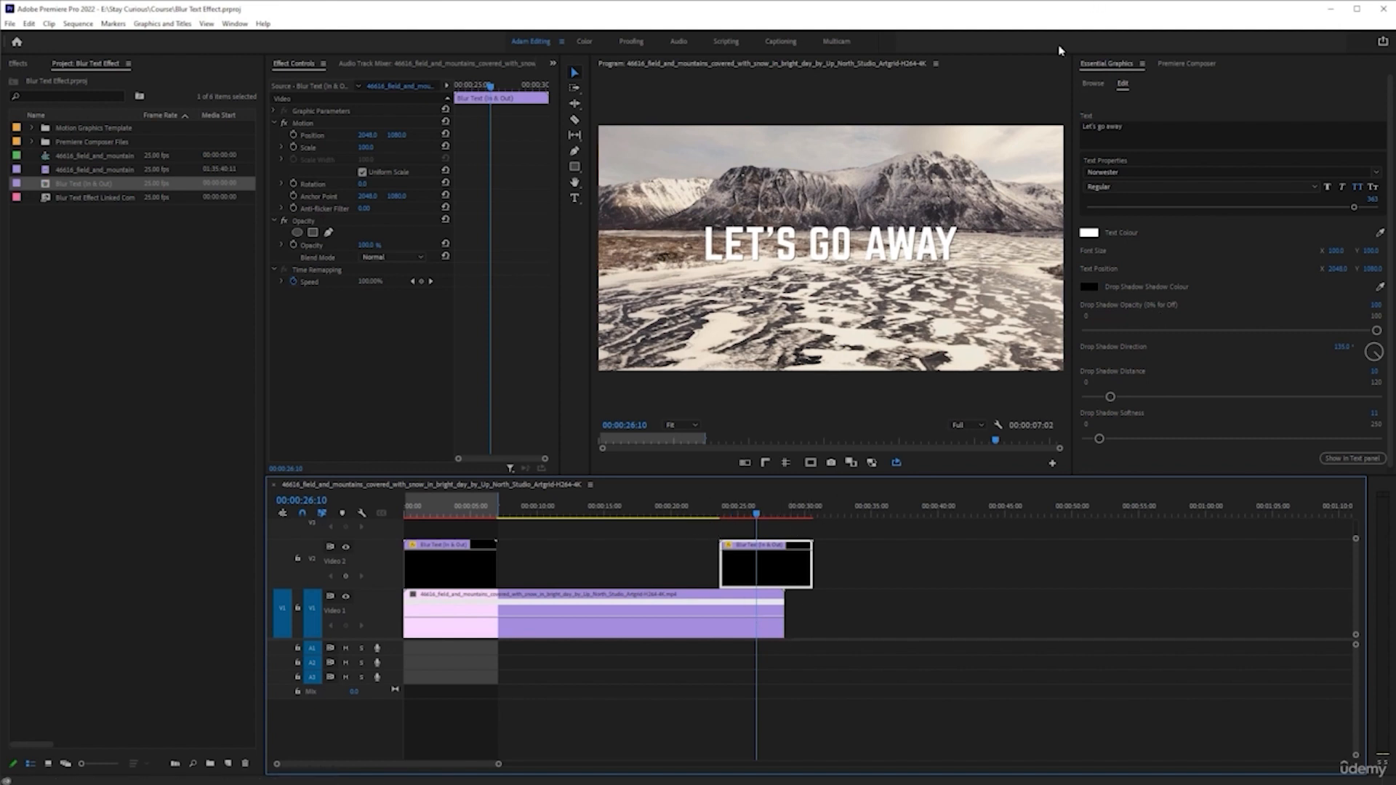
pyautogui.click(1094, 84)
pyautogui.moveTo(1172, 231); pyautogui.dragTo(645, 563)
pyautogui.click(648, 507)
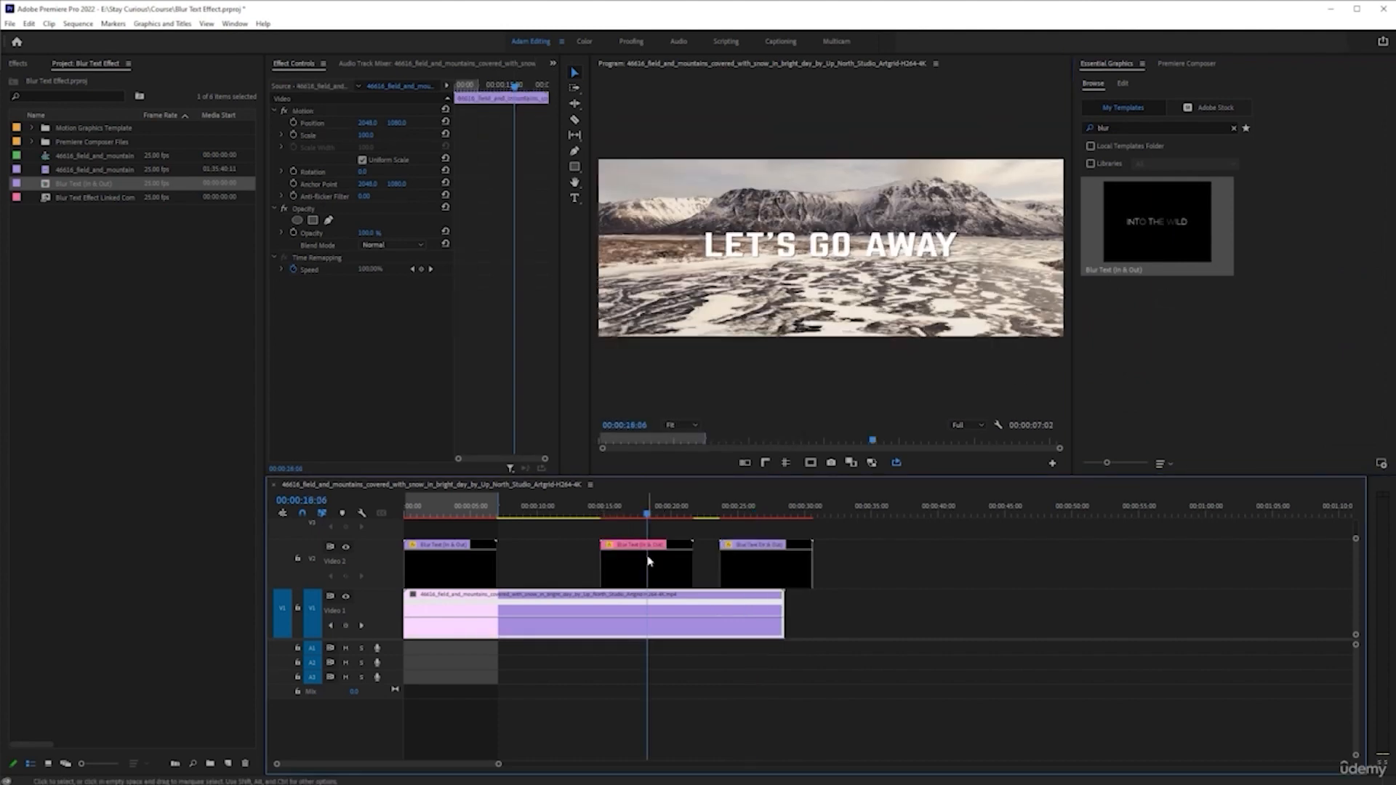
pyautogui.click(645, 564)
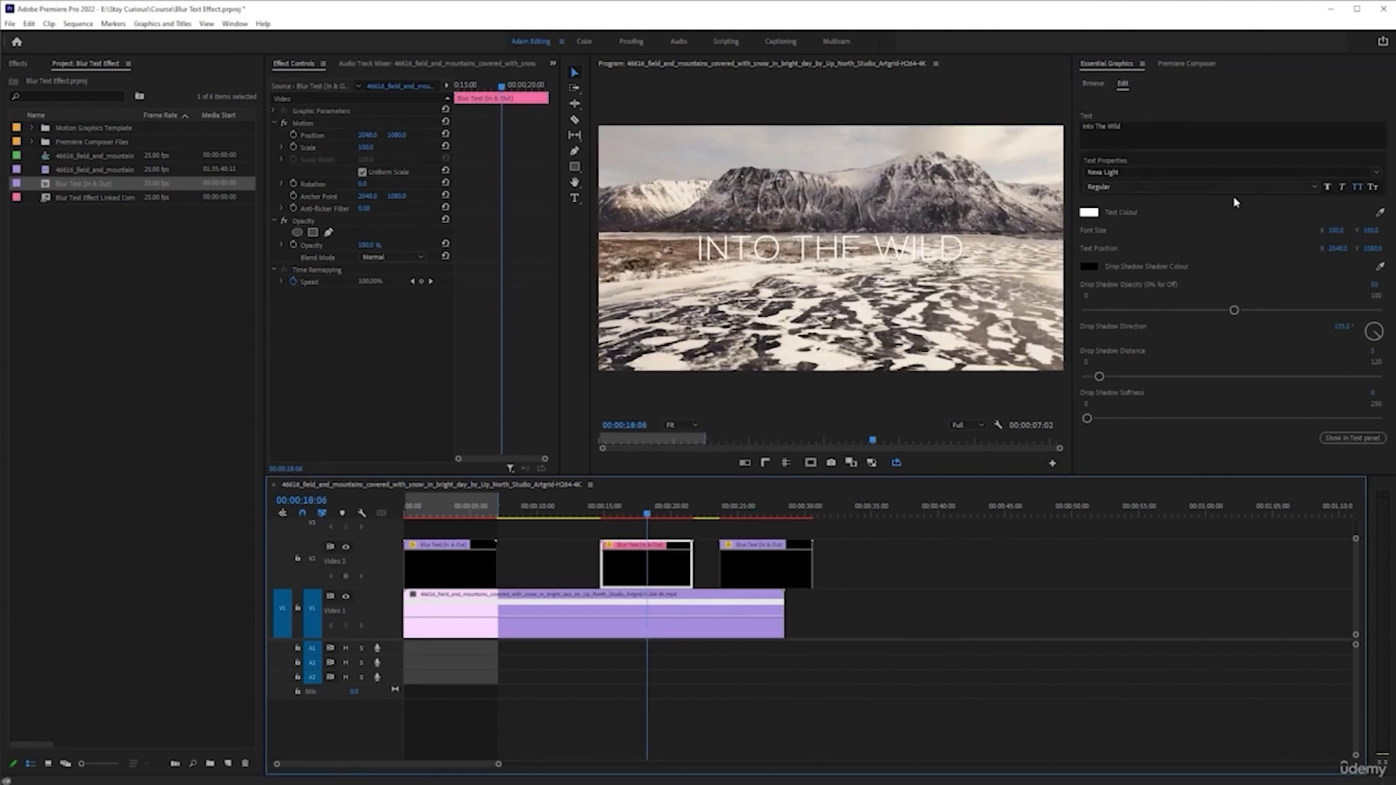
# Try a Font Size of 452 and a text size of 248 on the last title, and undo both changes
pyautogui.click(754, 507)
pyautogui.click(754, 562)
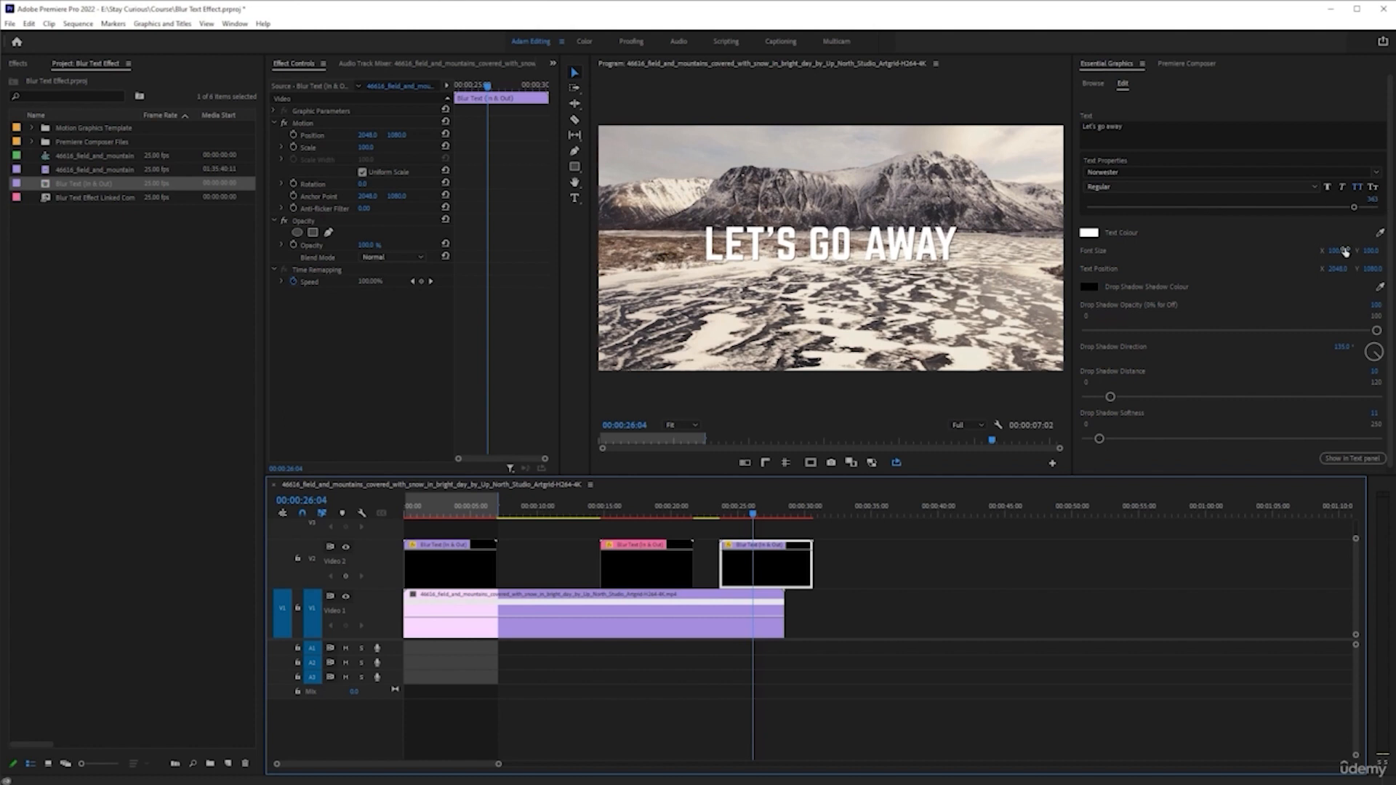
pyautogui.moveTo(1333, 250); pyautogui.dragTo(1367, 251)
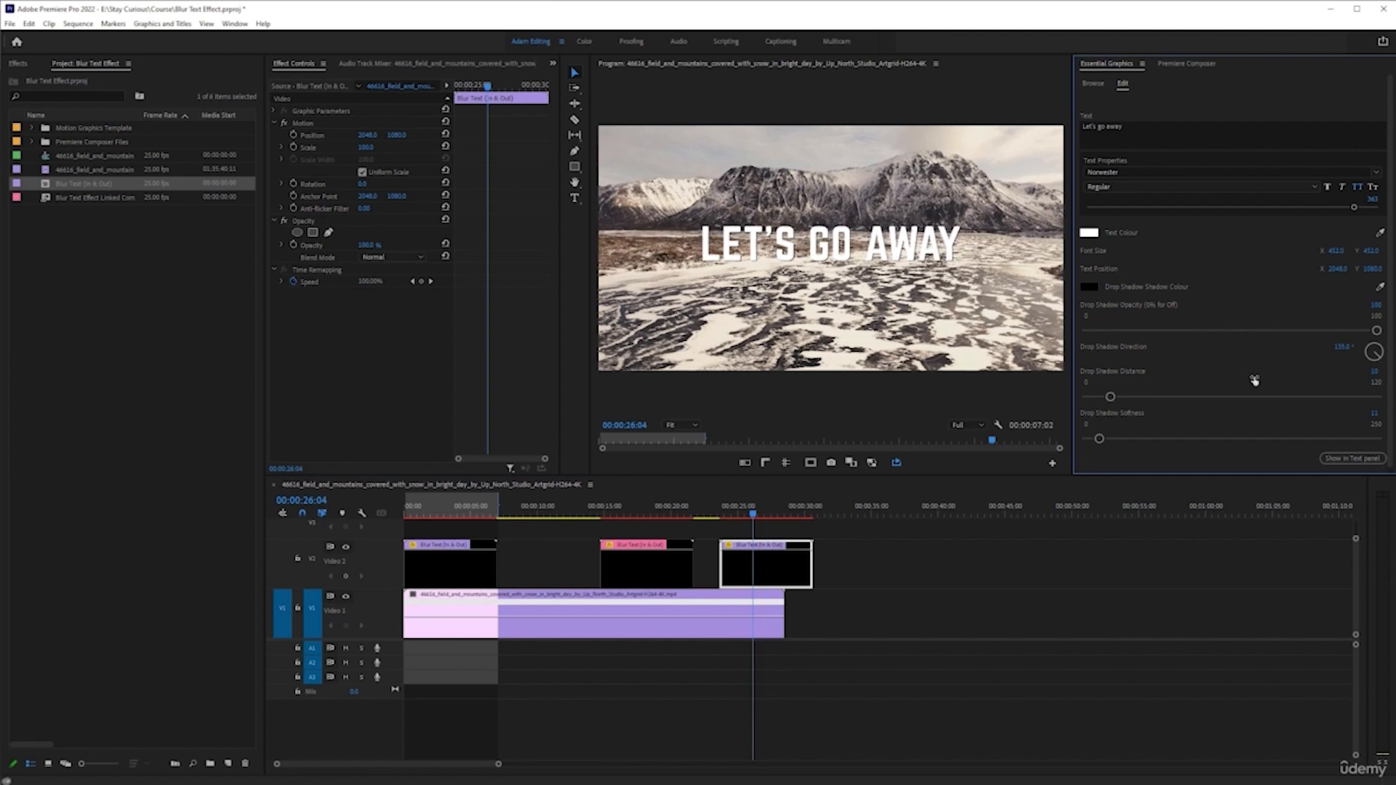
pyautogui.moveTo(1355, 209); pyautogui.dragTo(1336, 208)
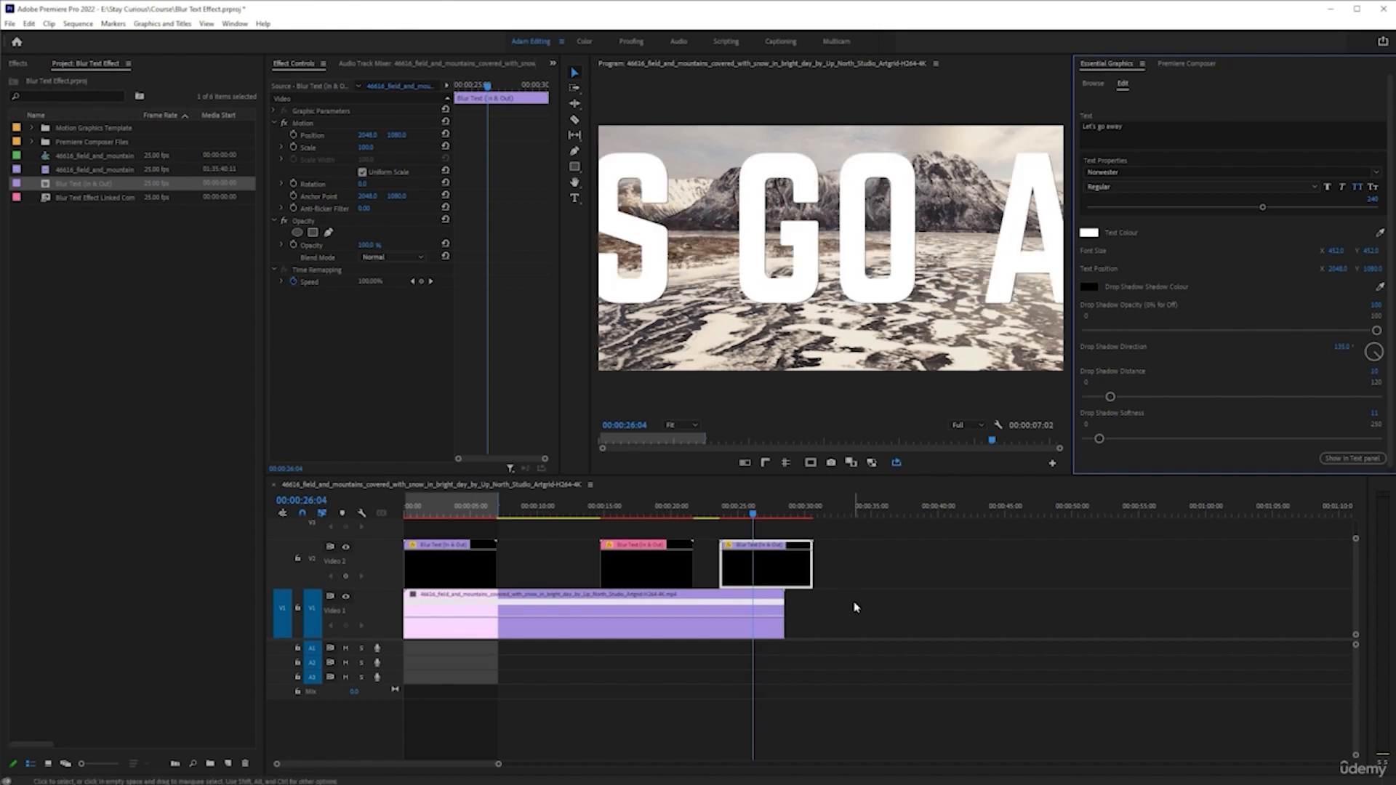
pyautogui.hotkey('ctrl', 'z')
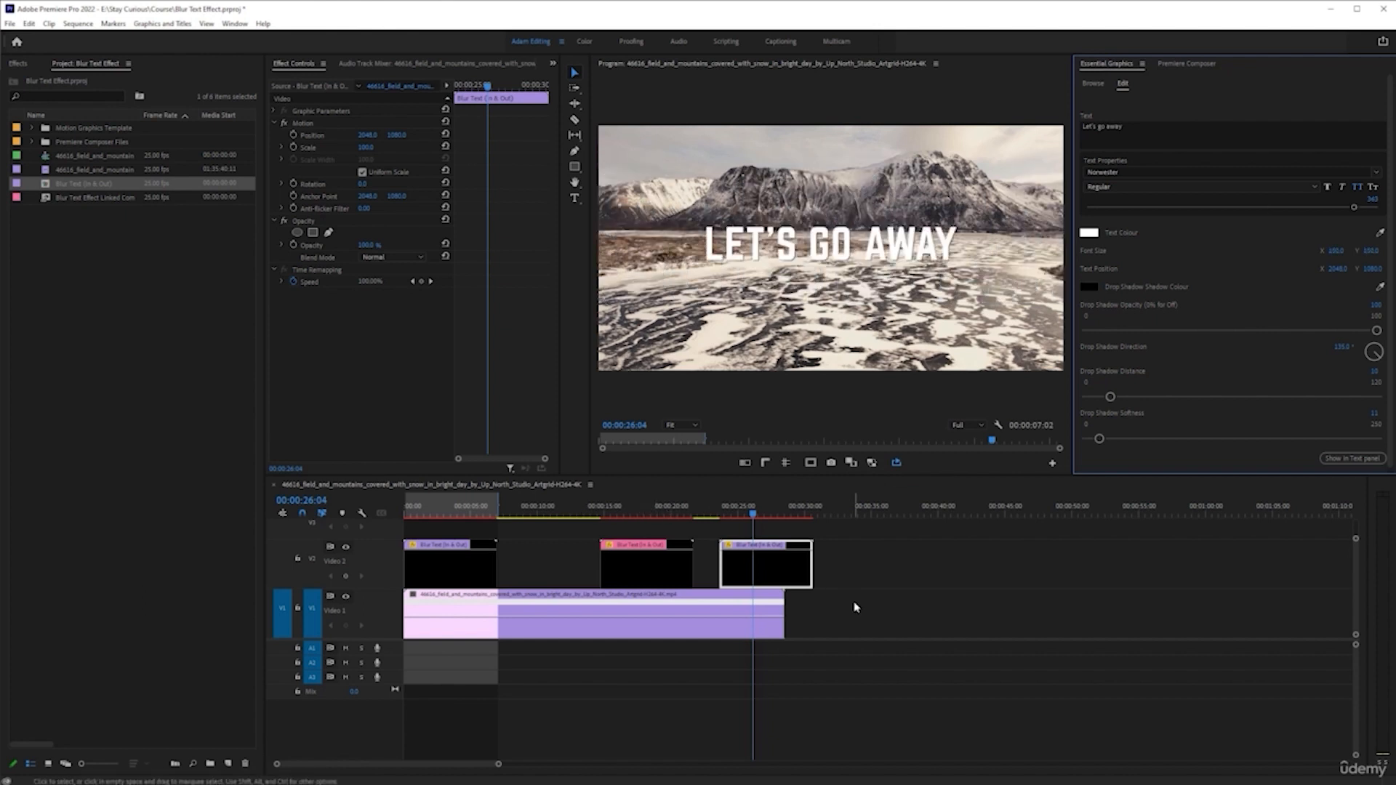
# Compare the font and size controls of the fresh template clip with those of the replaced first title
pyautogui.click(660, 511)
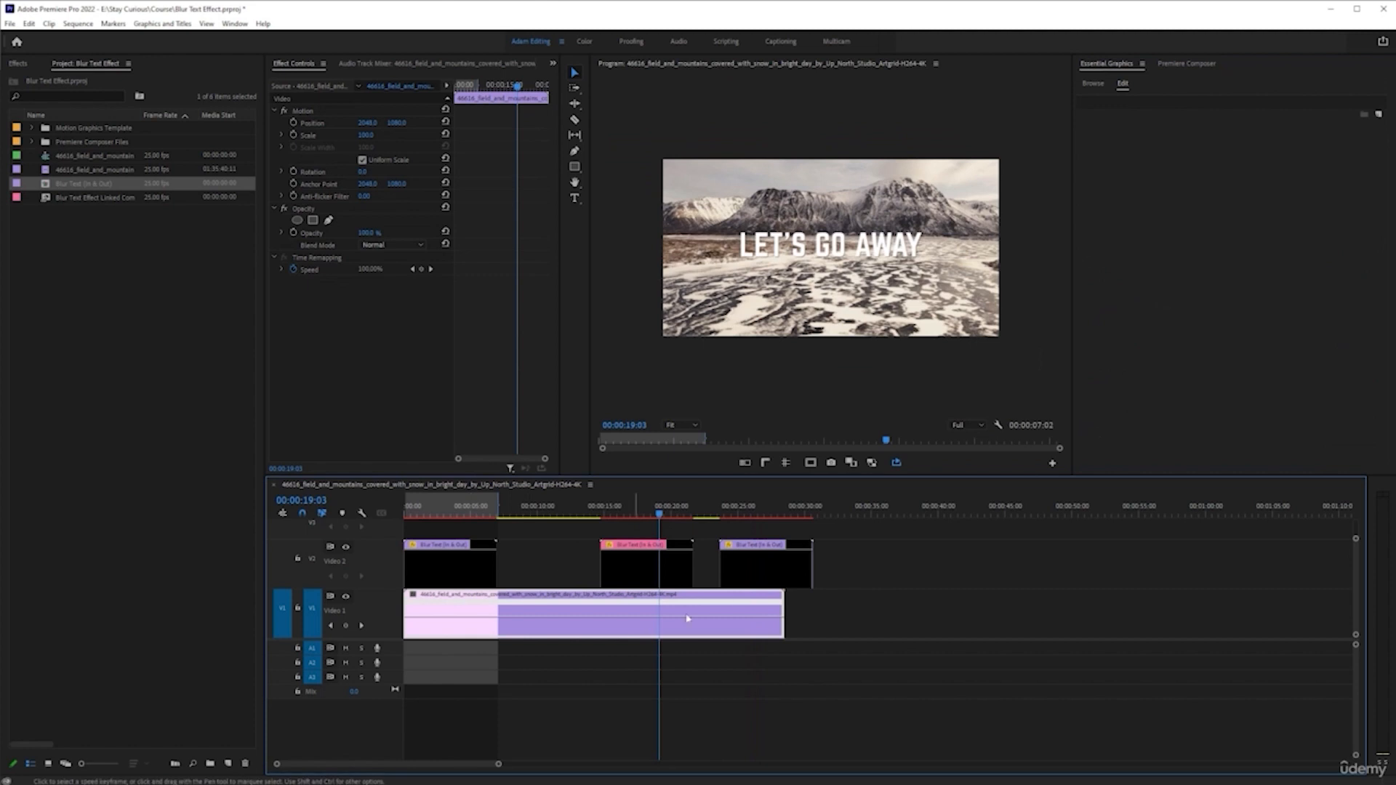
pyautogui.click(640, 580)
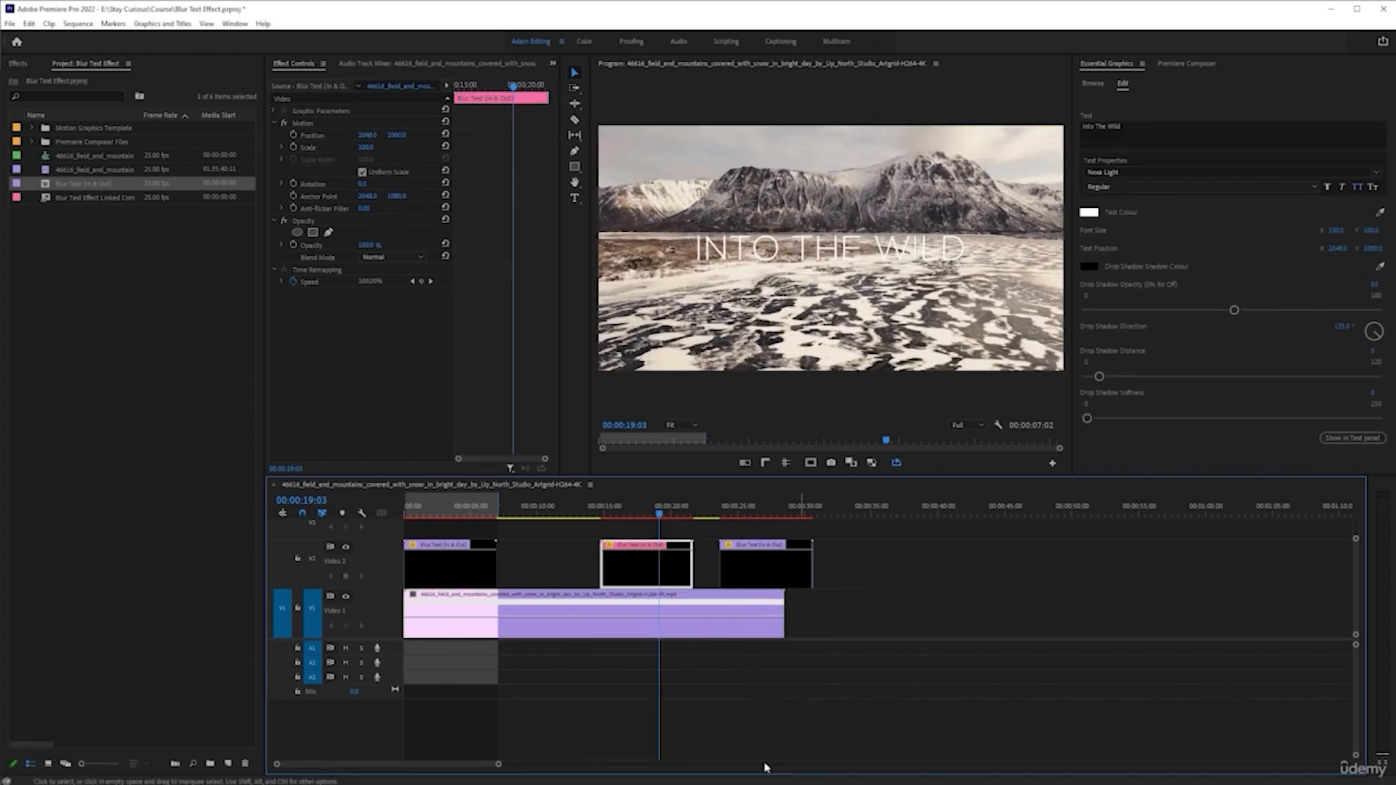
pyautogui.click(480, 516)
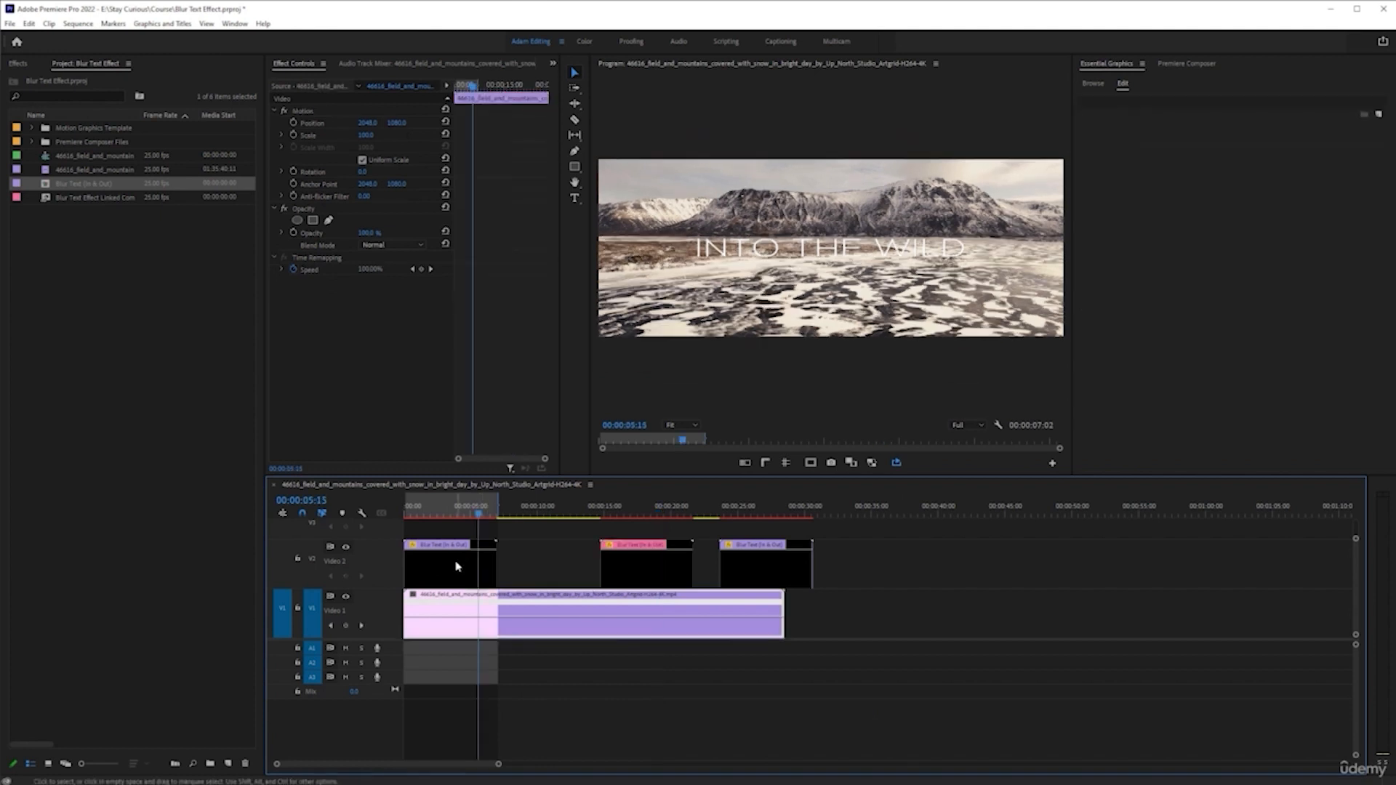
pyautogui.click(452, 562)
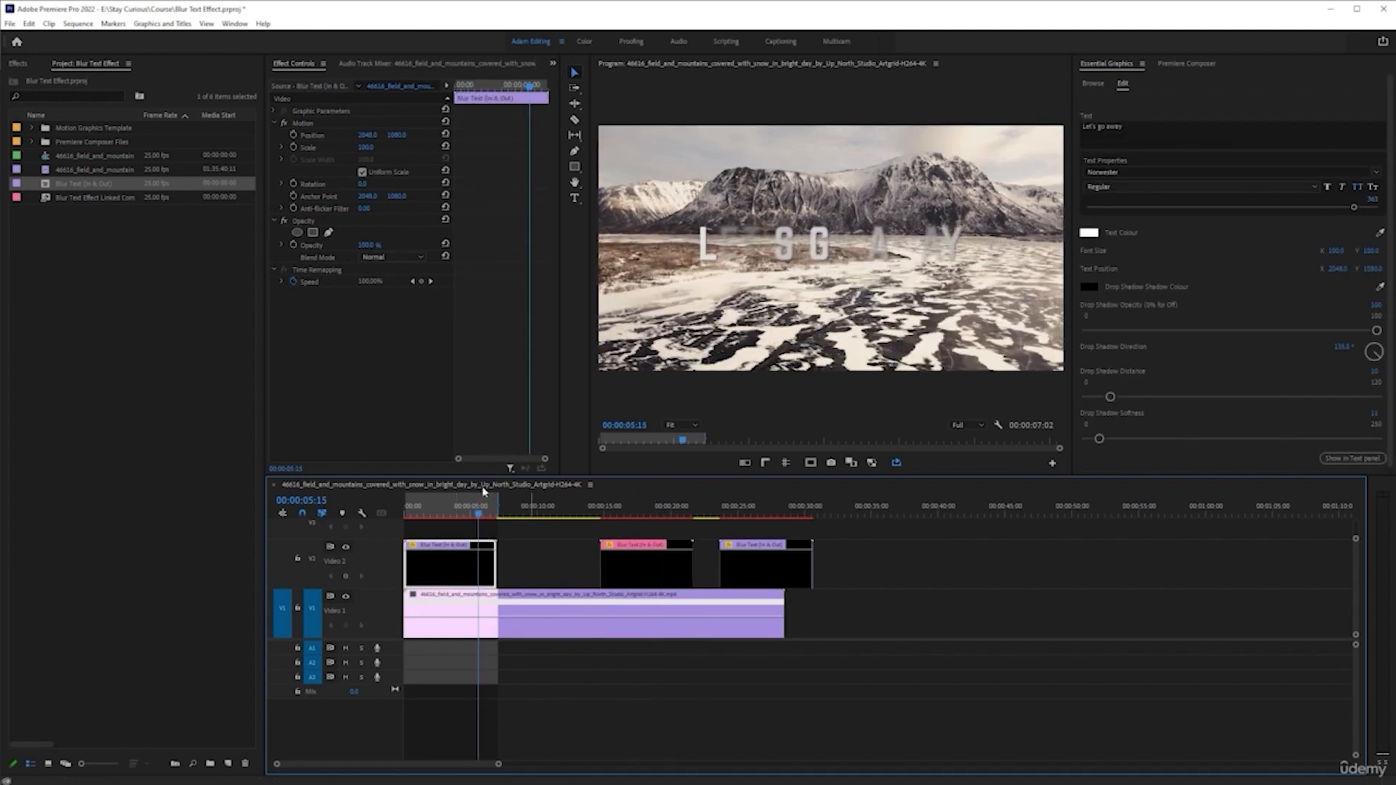
pyautogui.click(450, 514)
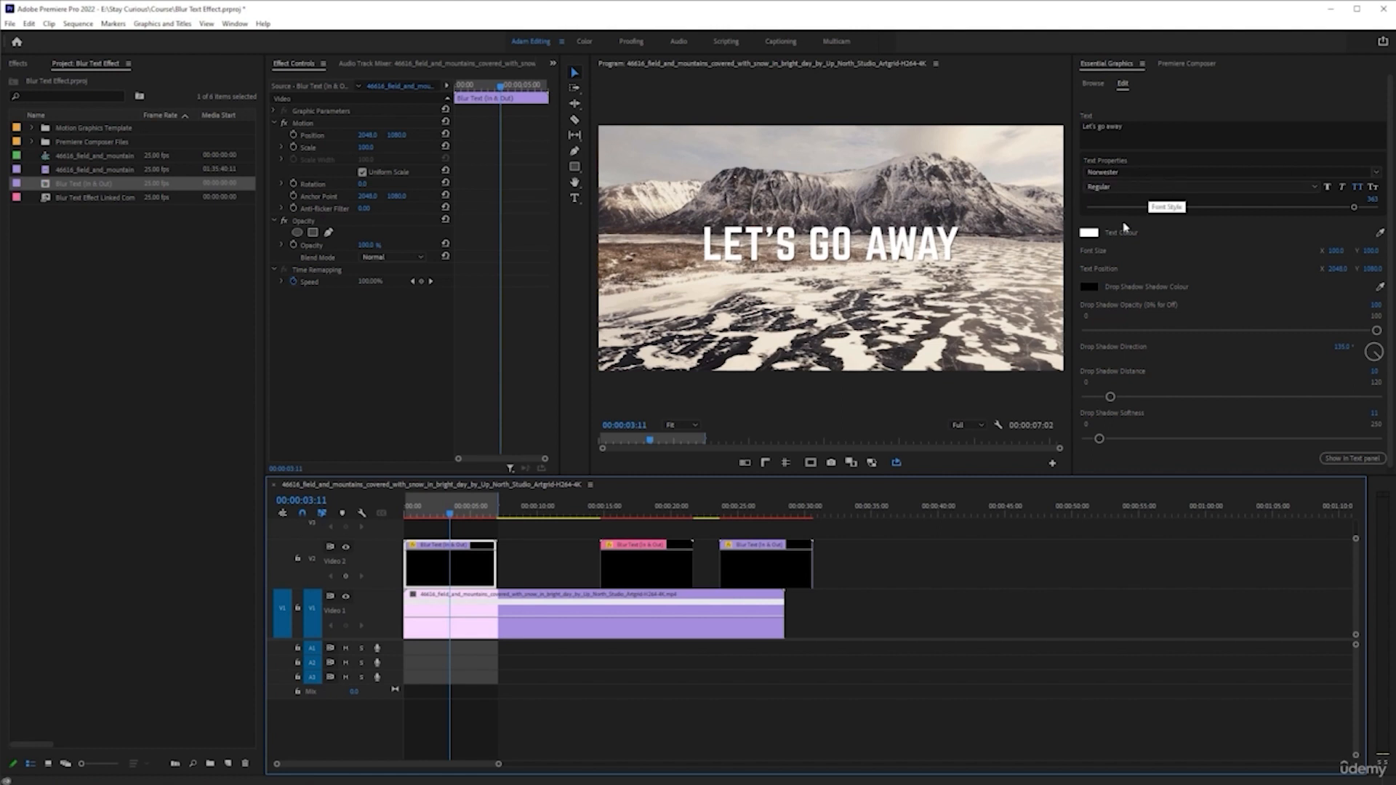
pyautogui.click(645, 513)
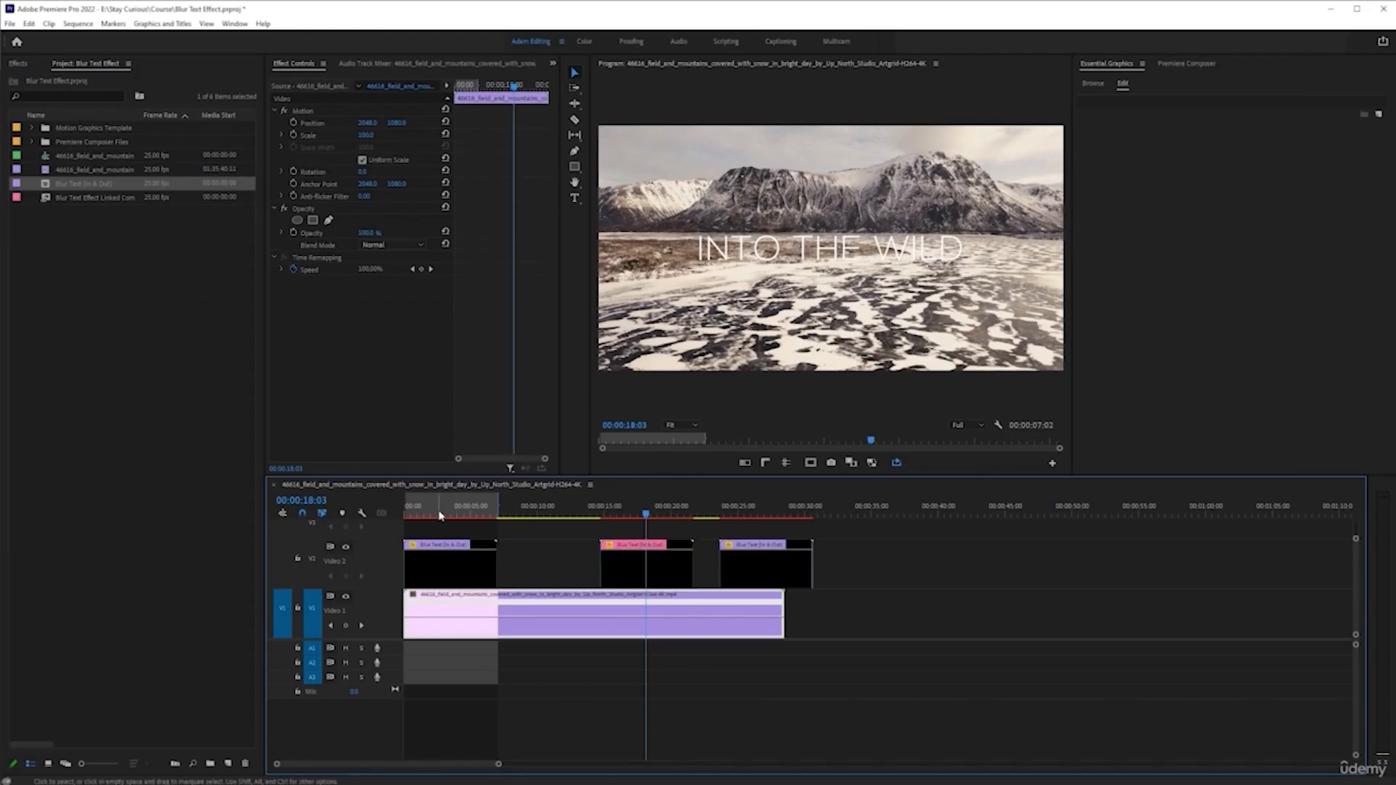
pyautogui.click(437, 514)
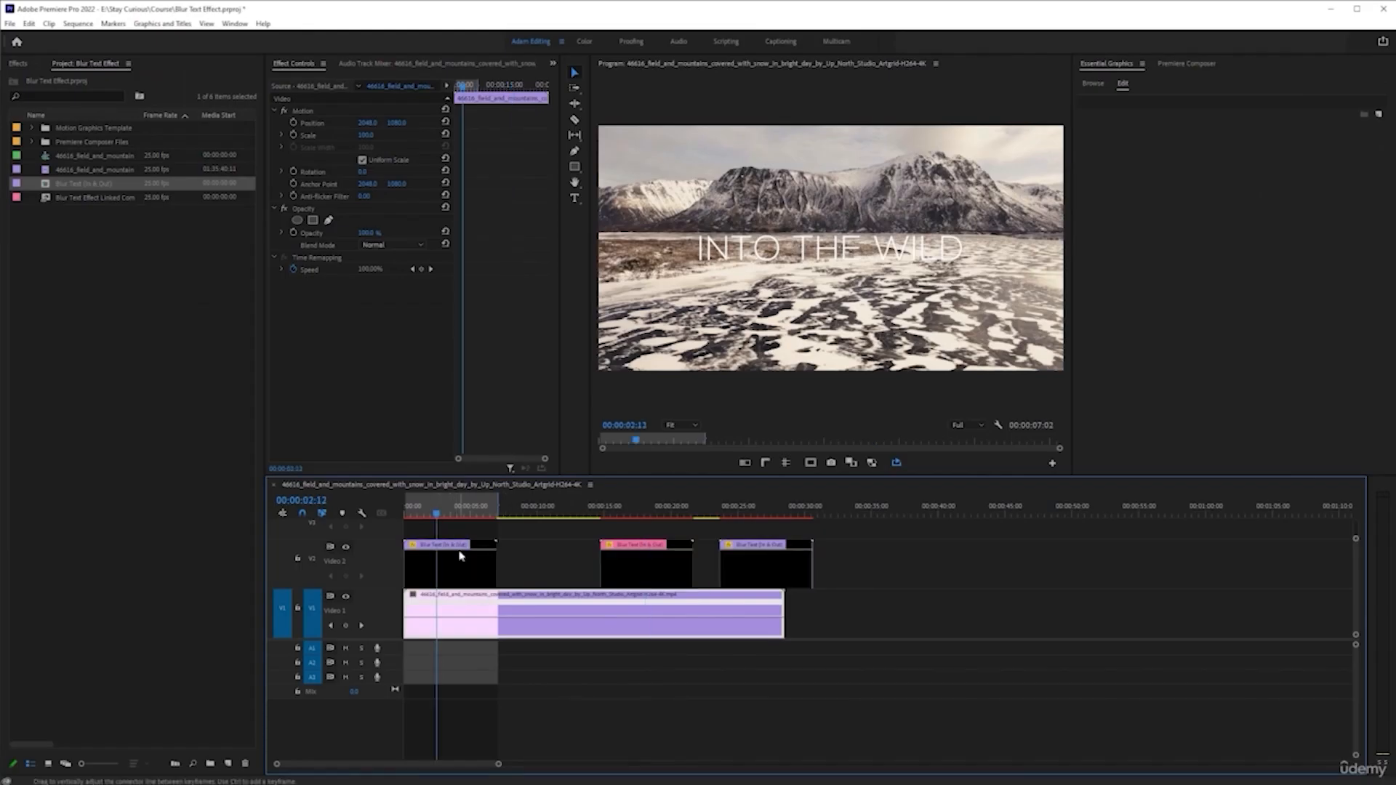
pyautogui.click(447, 567)
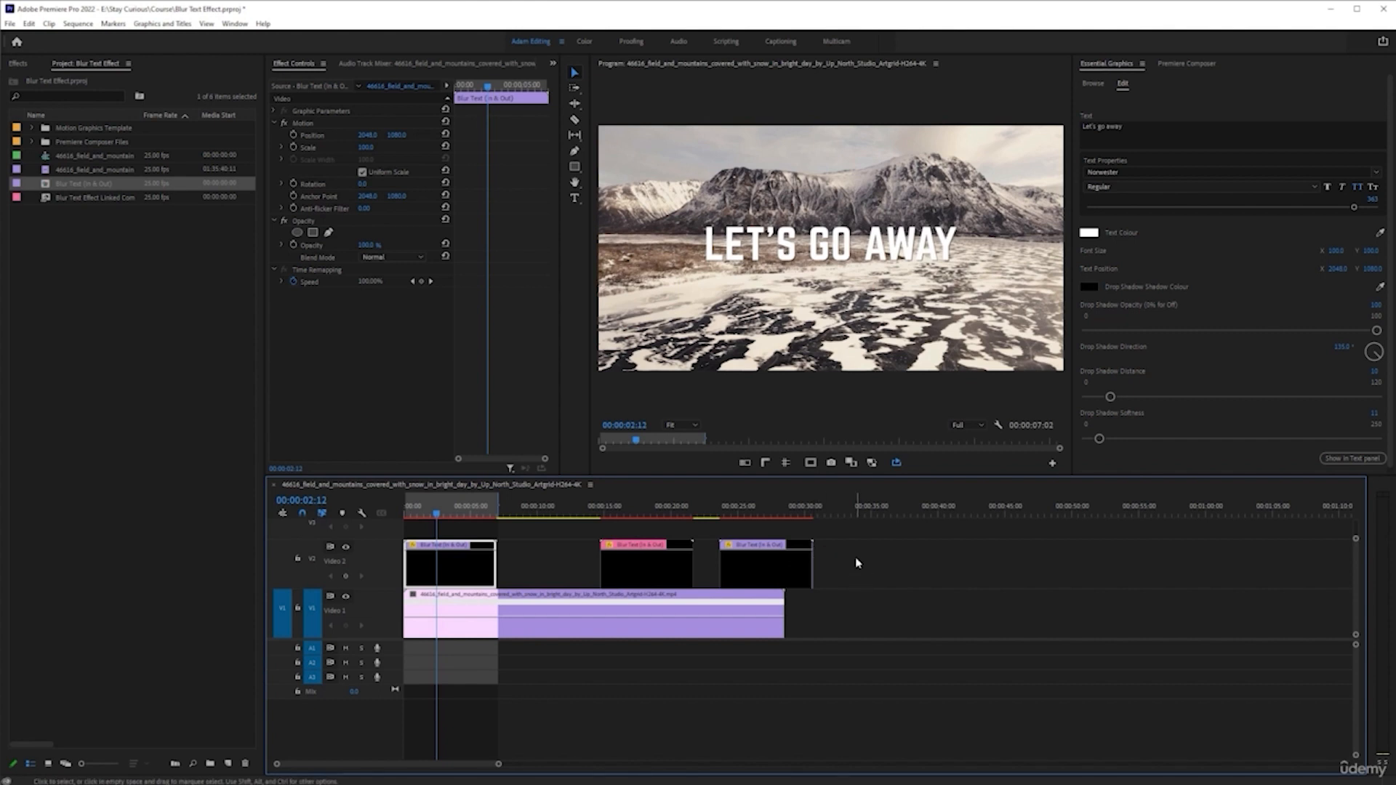
# Delete the two extra Blur Text clips after the first title on Video 2 and return to the sequence start
pyautogui.moveTo(855, 556); pyautogui.dragTo(627, 576)
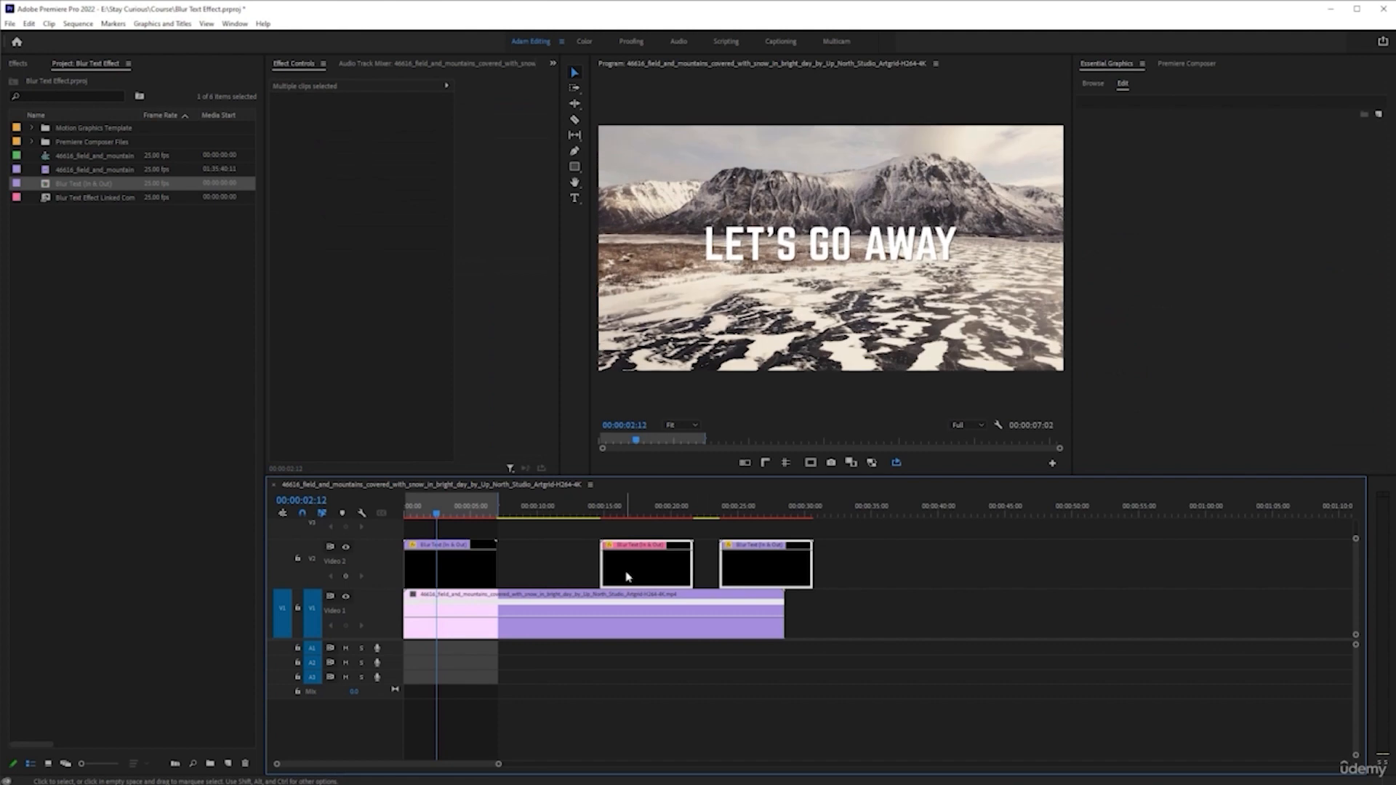
pyautogui.press('Delete')
pyautogui.click(529, 513)
pyautogui.press('Home')
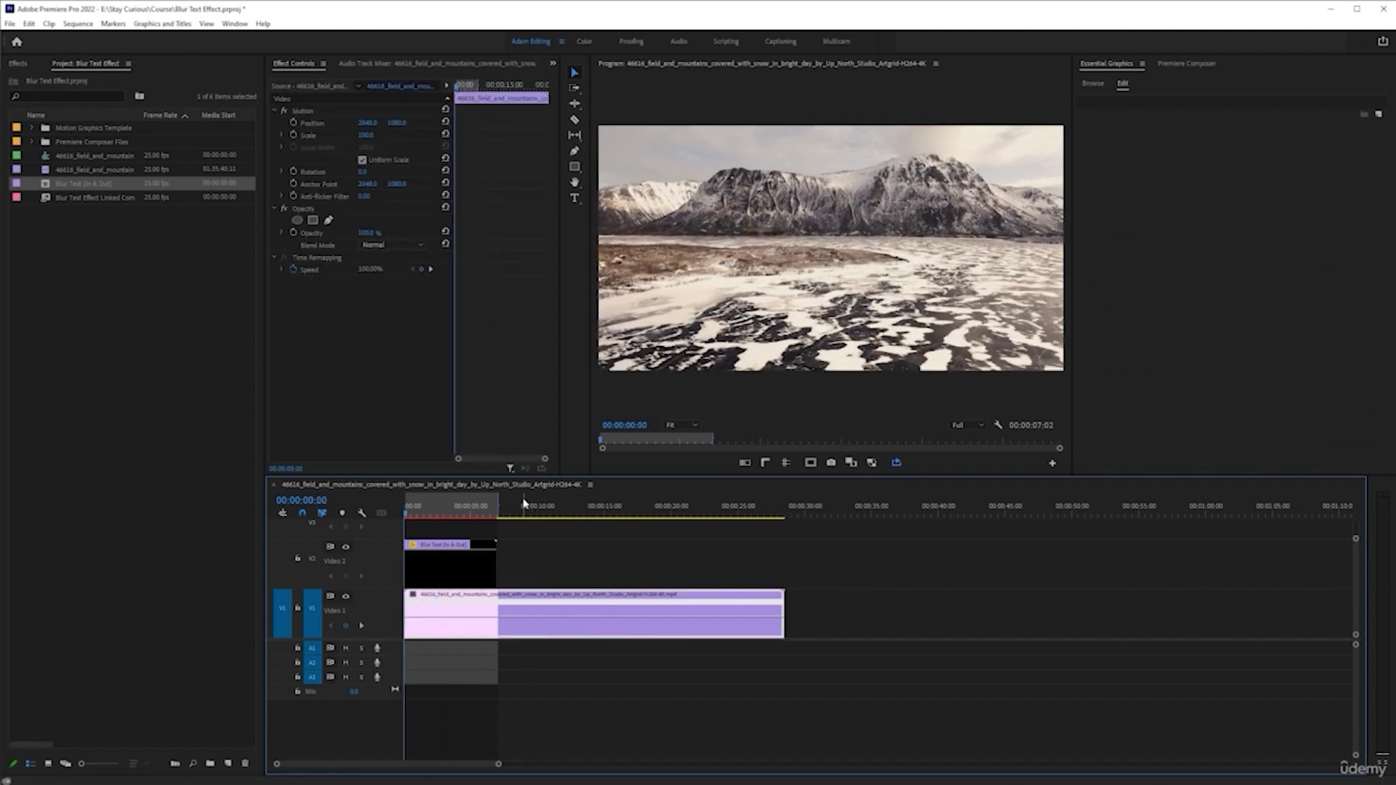
# Set the sequence's out point at 00:00:11:19, render the range, and play it from the start
pyautogui.click(561, 514)
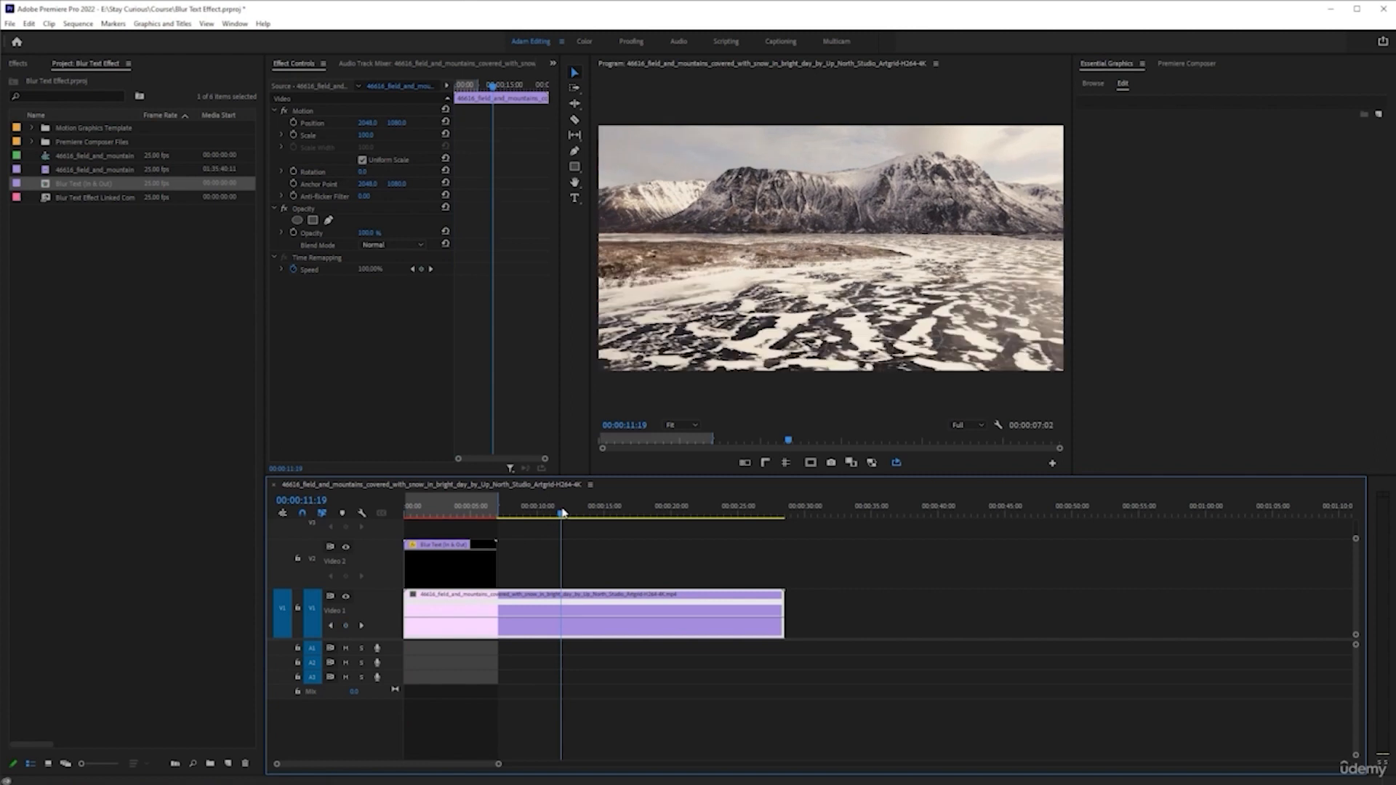
pyautogui.press('o')
pyautogui.press('Return')
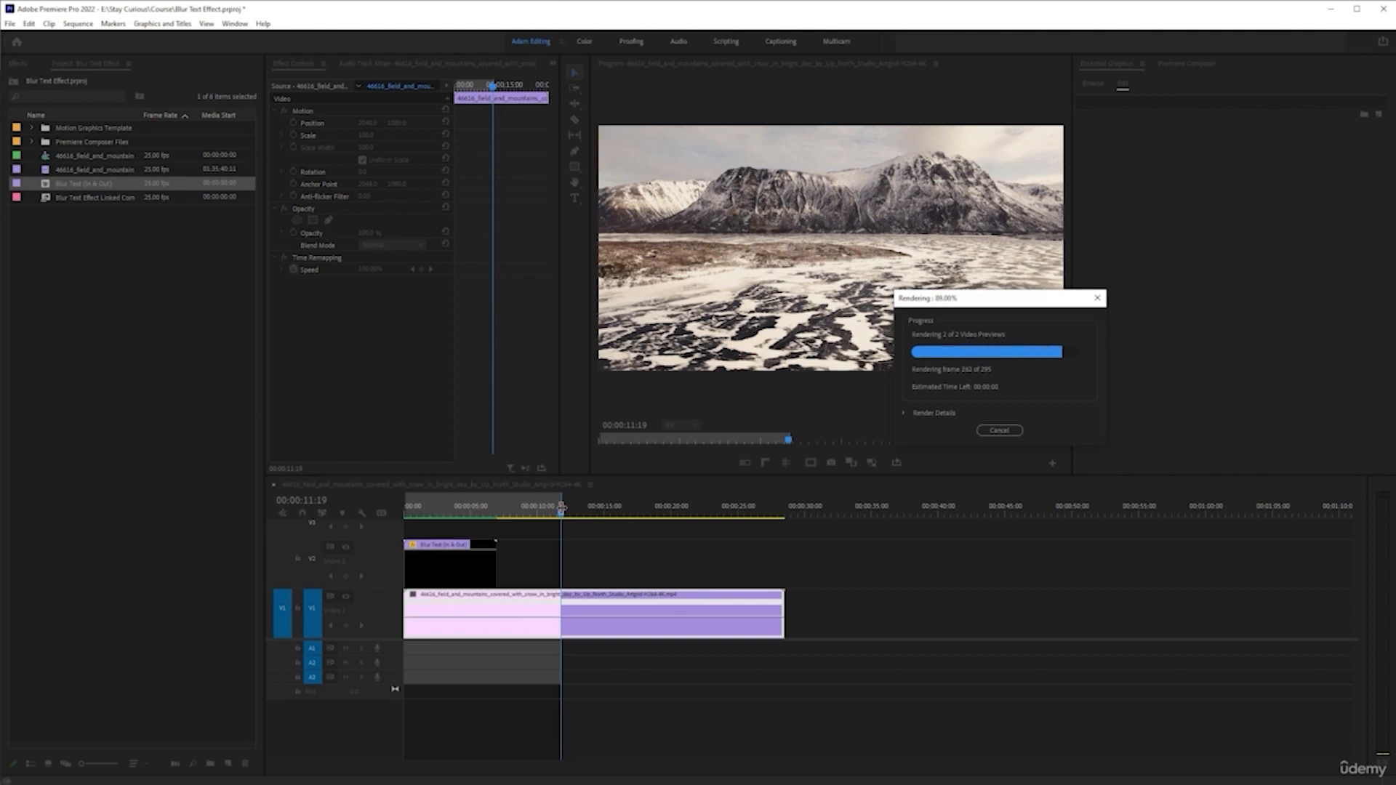
pyautogui.press('Home')
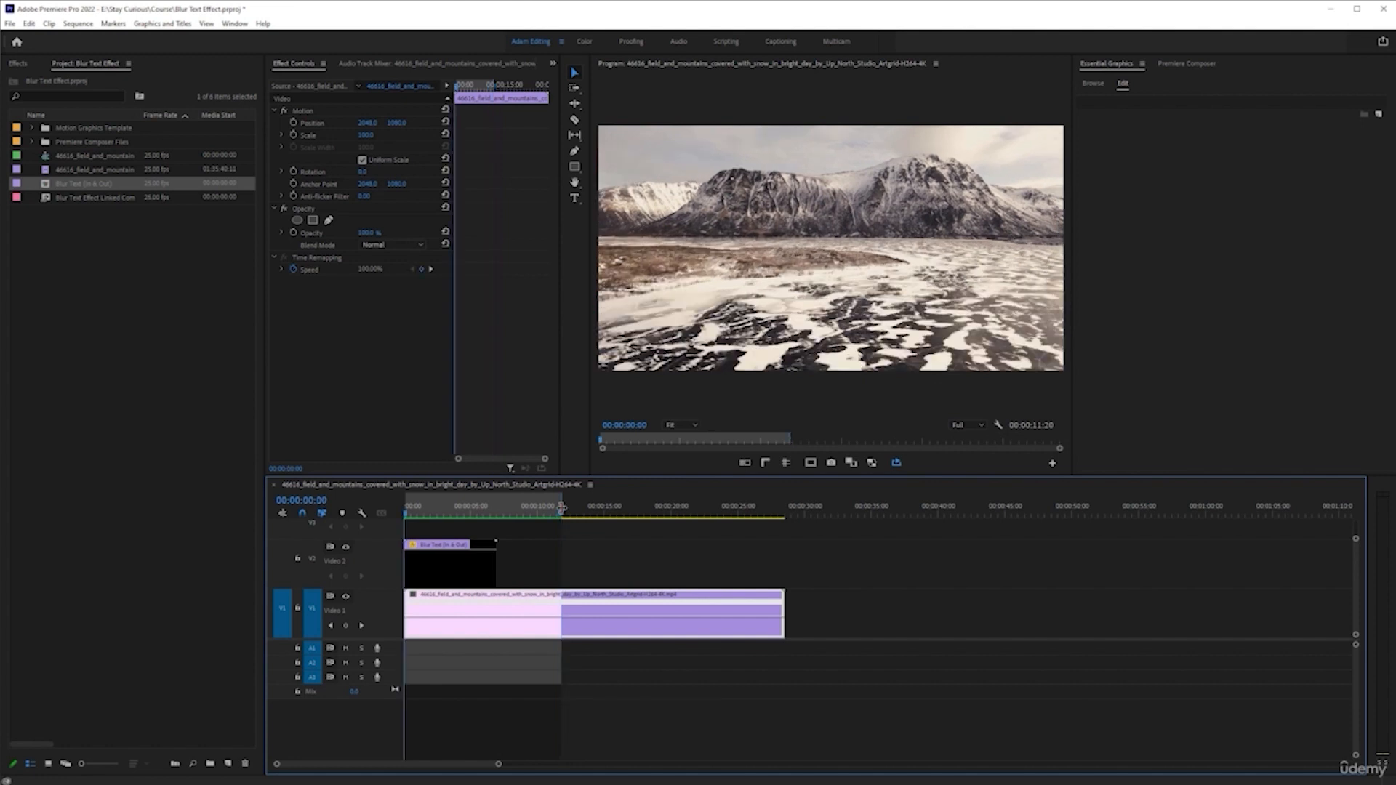
pyautogui.click(629, 565)
pyautogui.press('space')
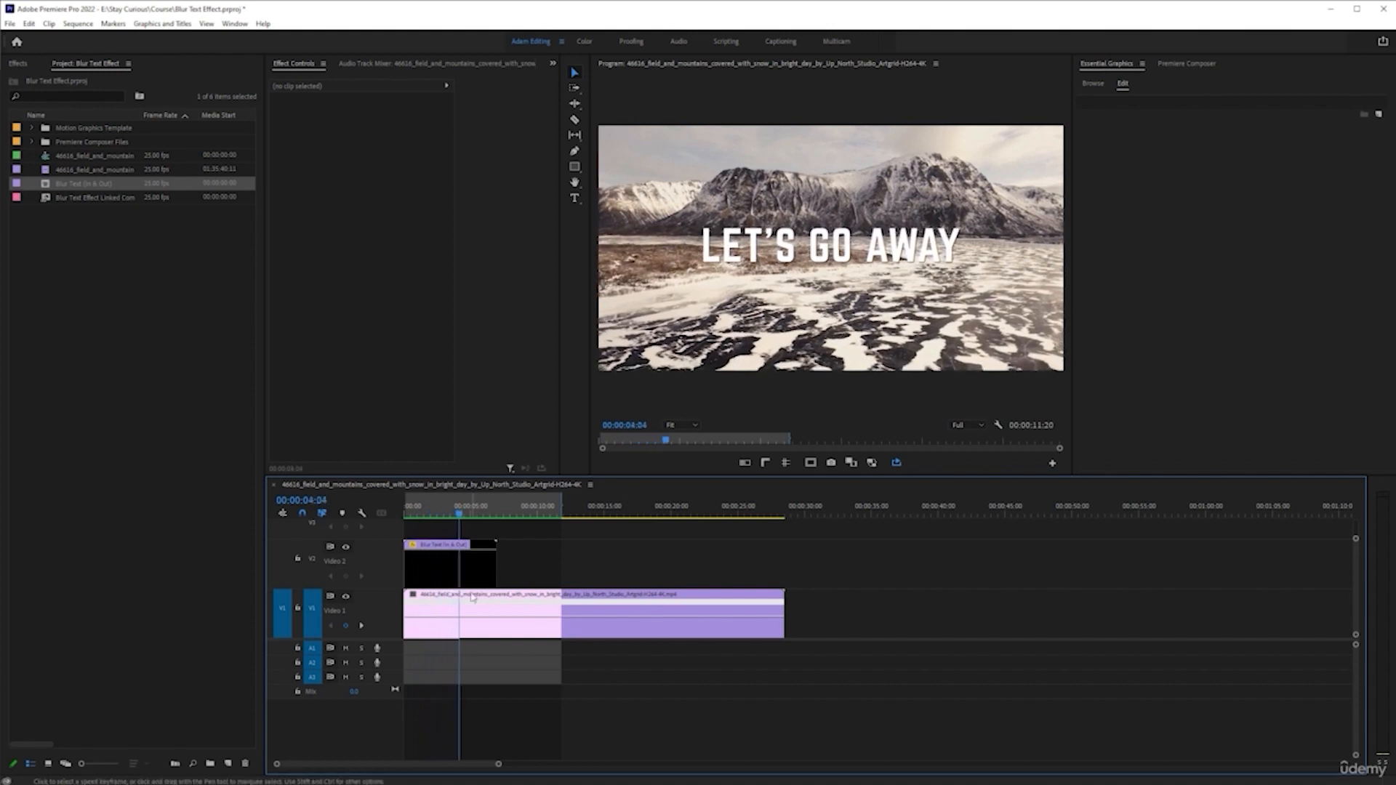
# Duplicate the title clip along Video 2 to about 9.5 seconds and select the copy with the playhead at 00:00:12:16
pyautogui.click(445, 595)
pyautogui.moveTo(445, 582); pyautogui.dragTo(571, 565)
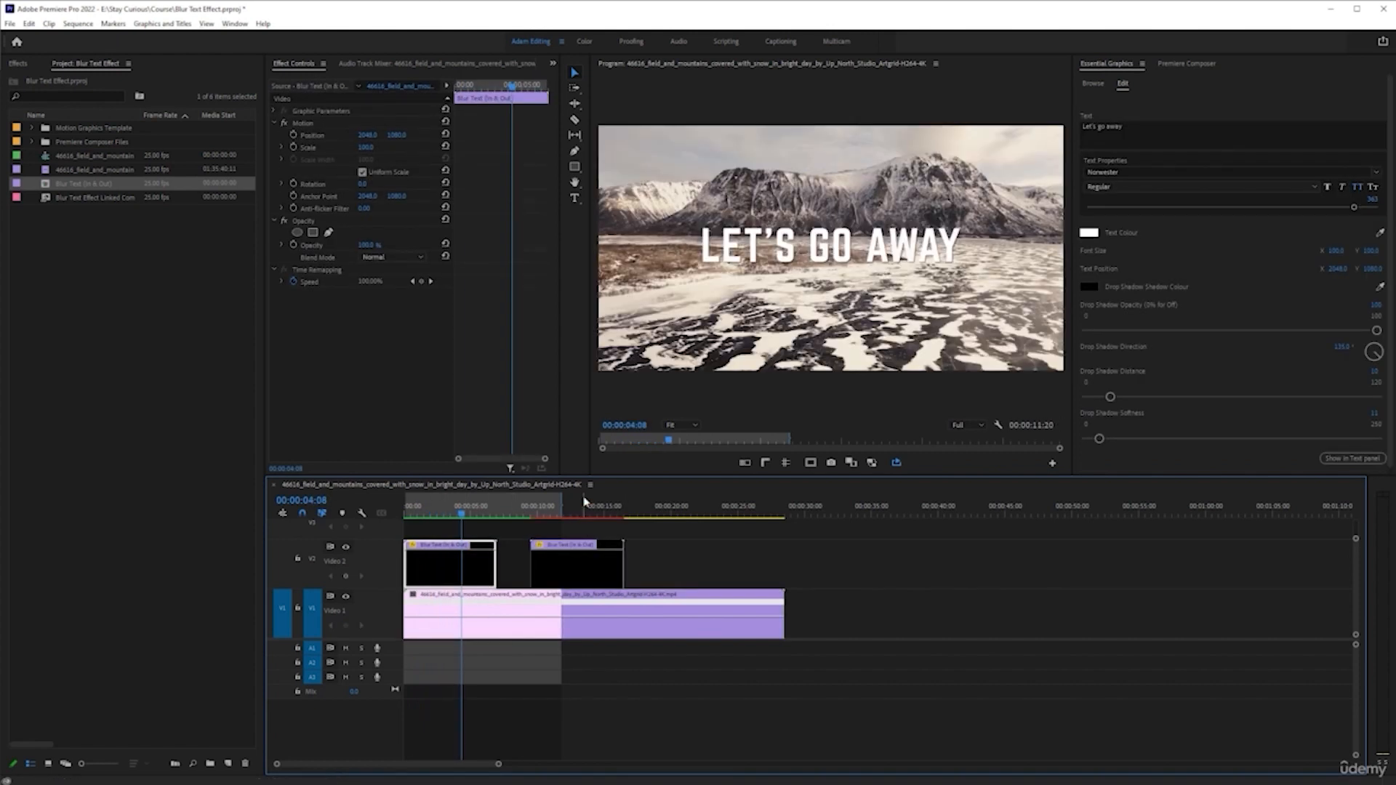
pyautogui.click(571, 512)
pyautogui.click(574, 567)
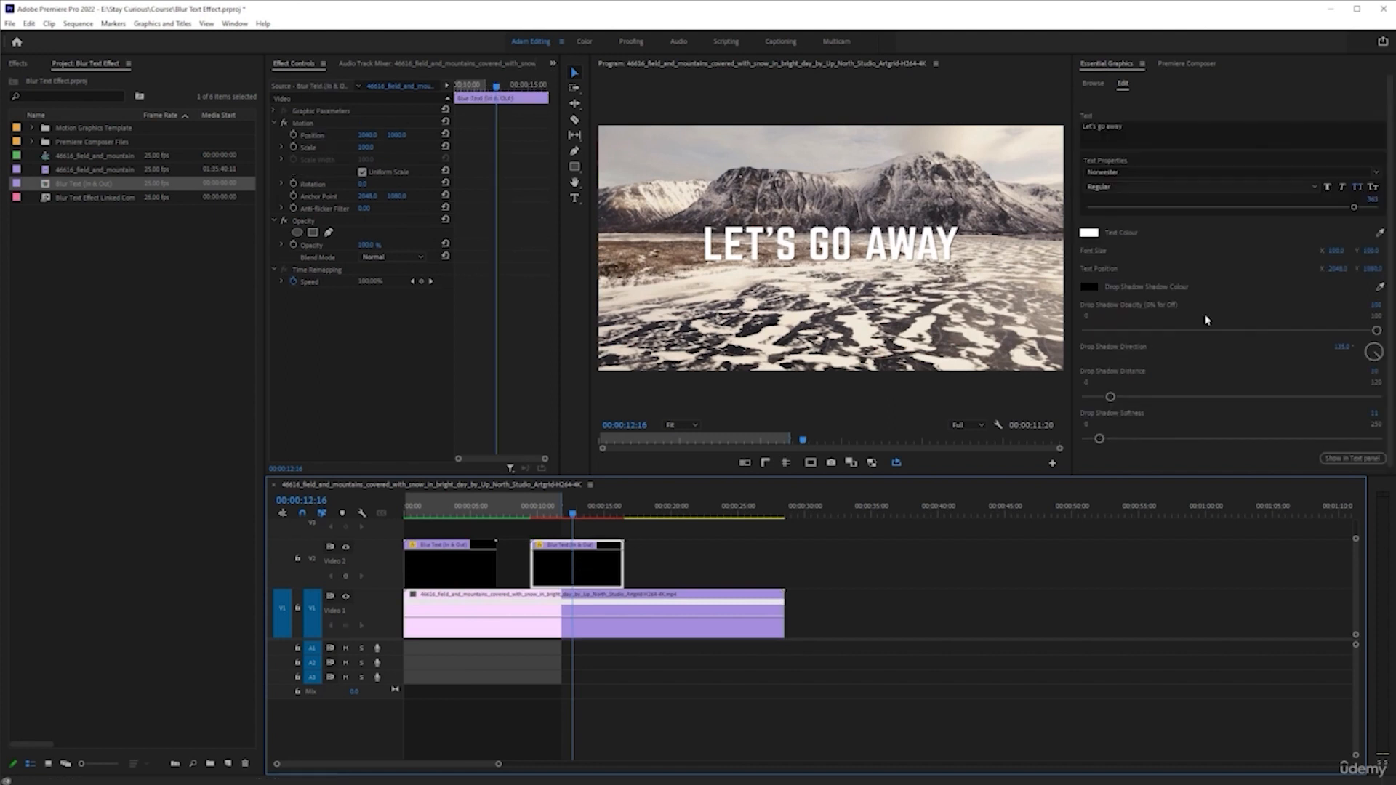
# Change the wording of the second title clip on Video 2 to "The Great Beyond"
pyautogui.click(1161, 127)
pyautogui.write('The Great Beyond')
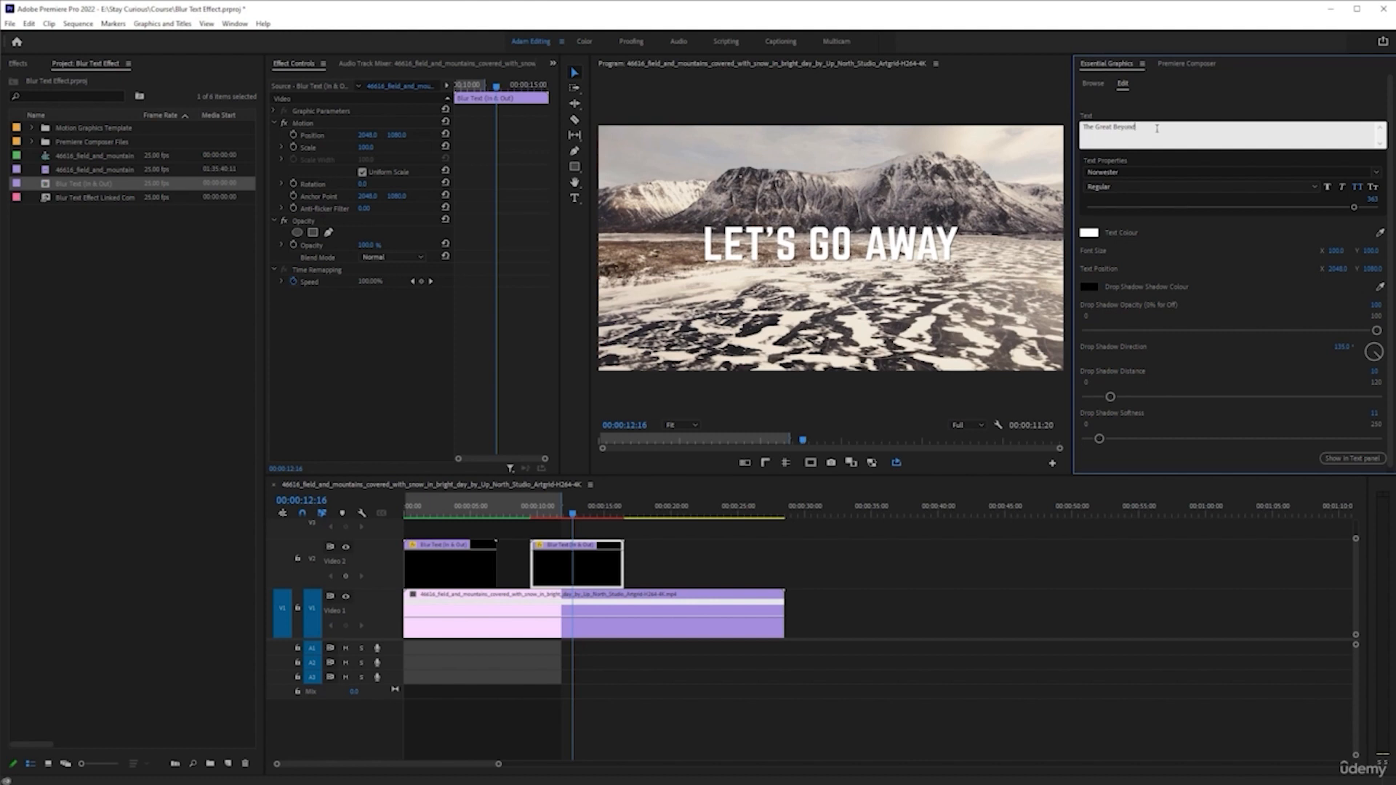
pyautogui.click(1222, 113)
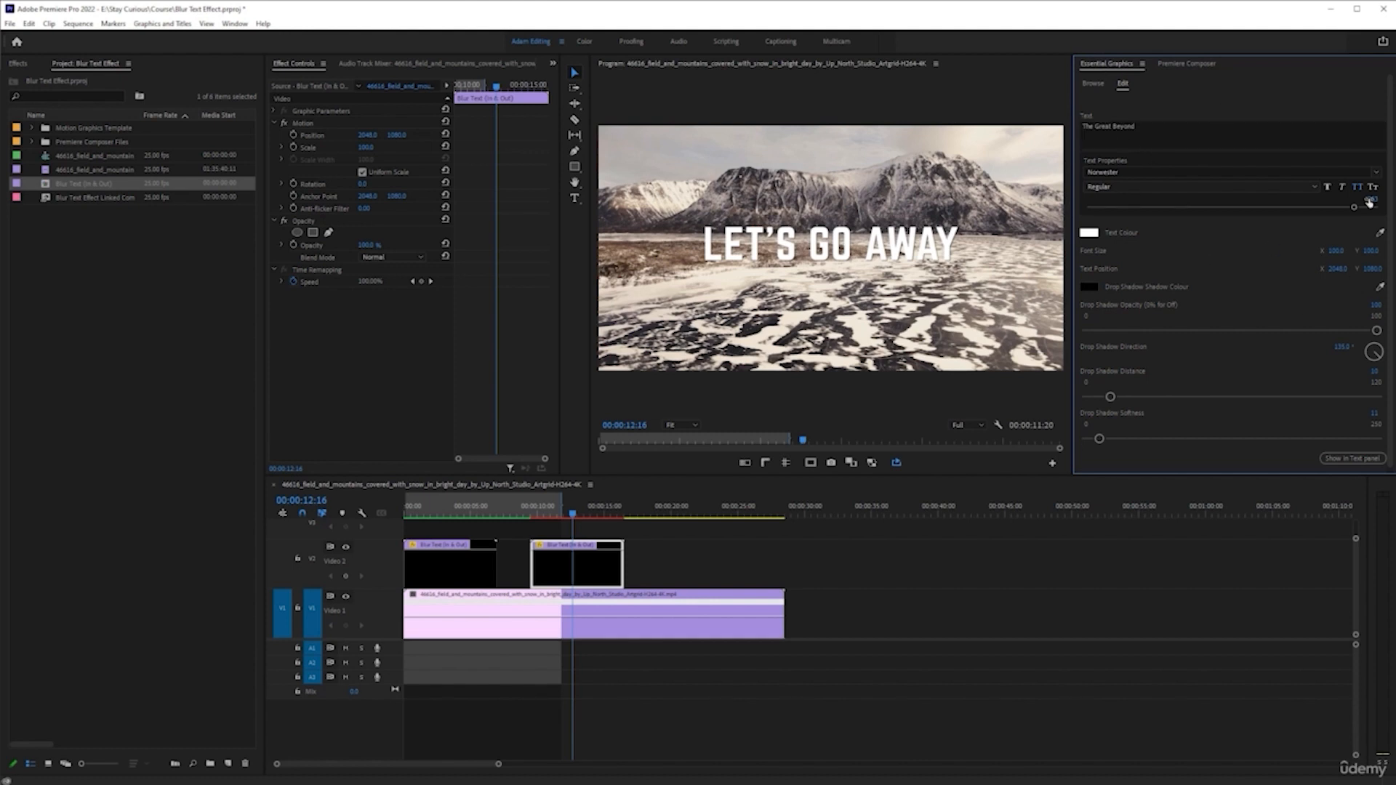
pyautogui.click(753, 565)
pyautogui.click(601, 564)
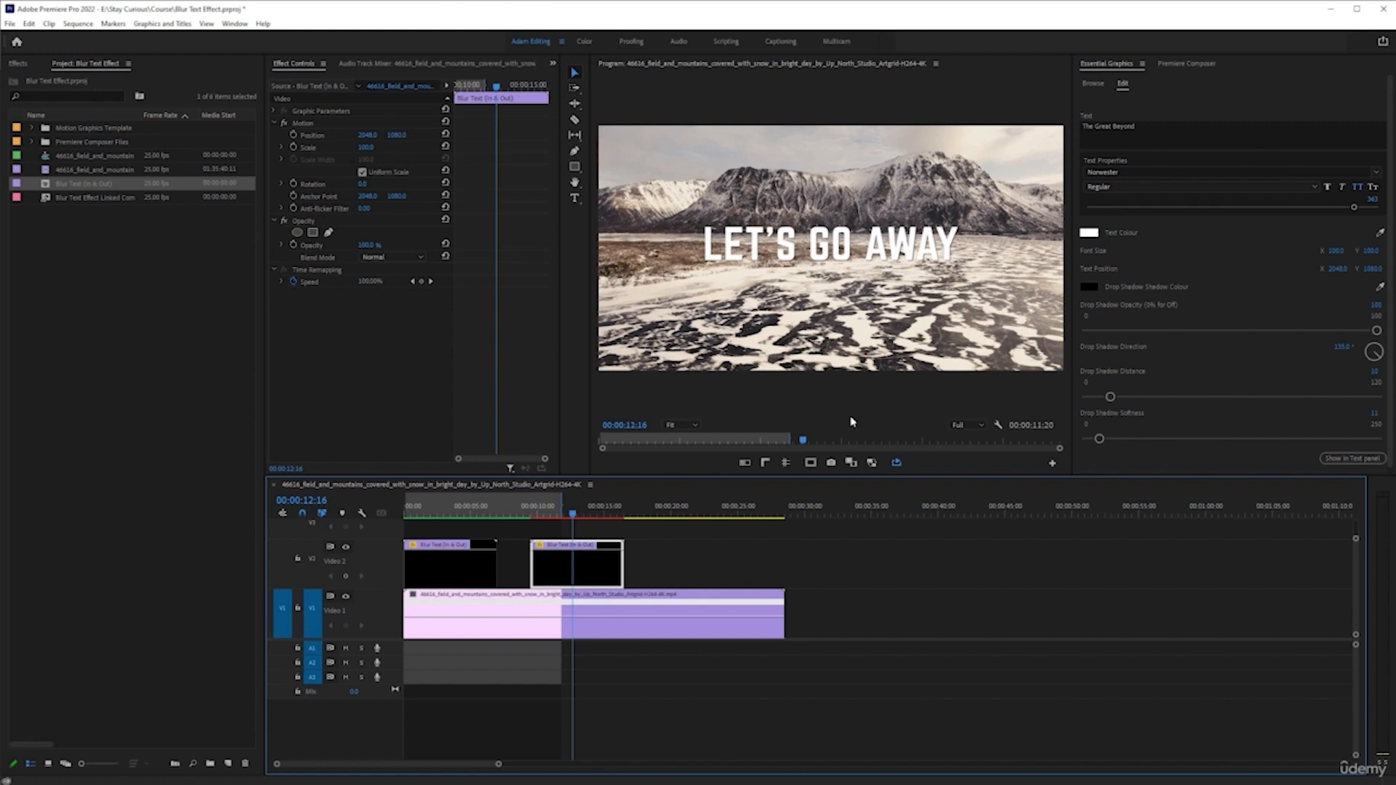
# Set the second title's text colour to a bright, saturated blue
pyautogui.click(1089, 233)
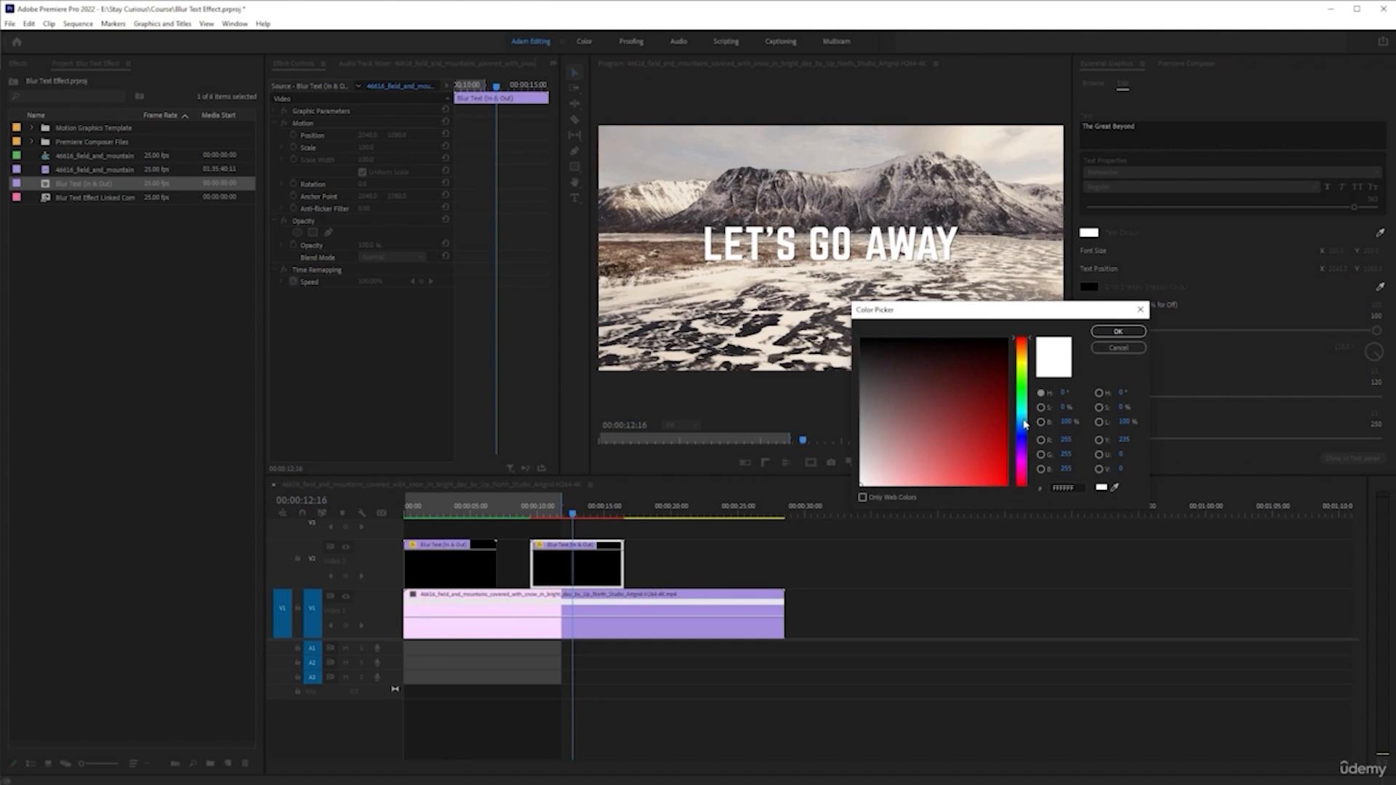
pyautogui.click(1022, 422)
pyautogui.click(993, 468)
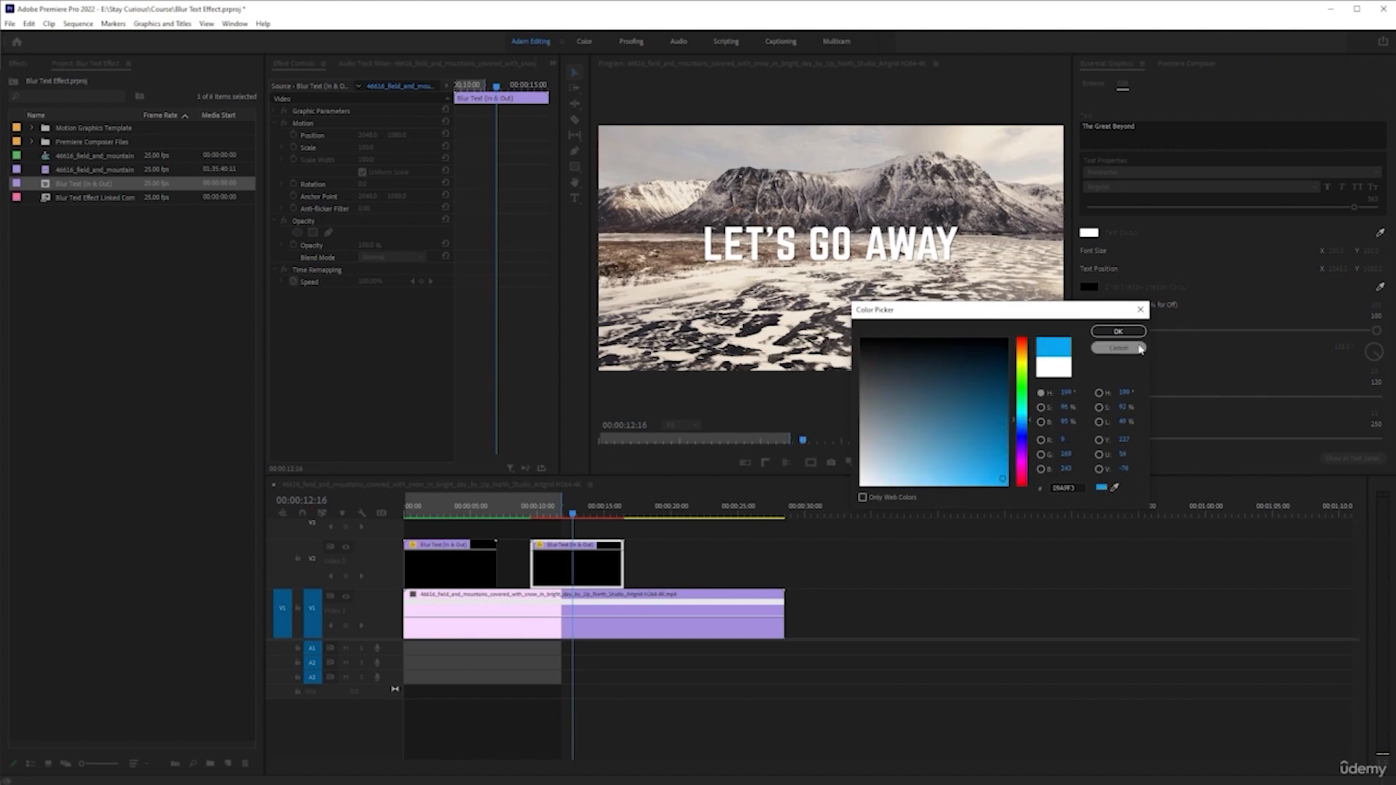
pyautogui.click(1118, 332)
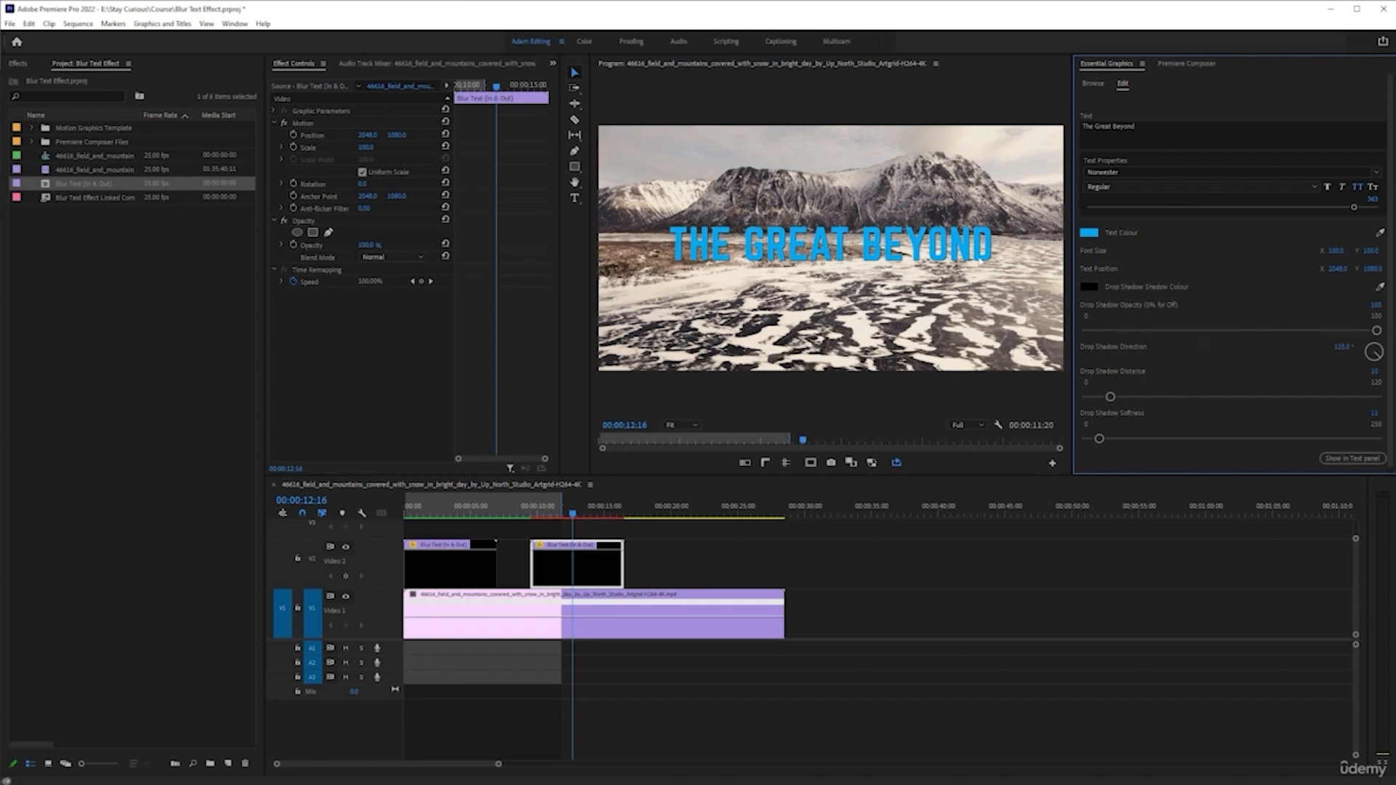
# Set the second title's text colour to light blue, hex 85CCEC
pyautogui.click(1089, 233)
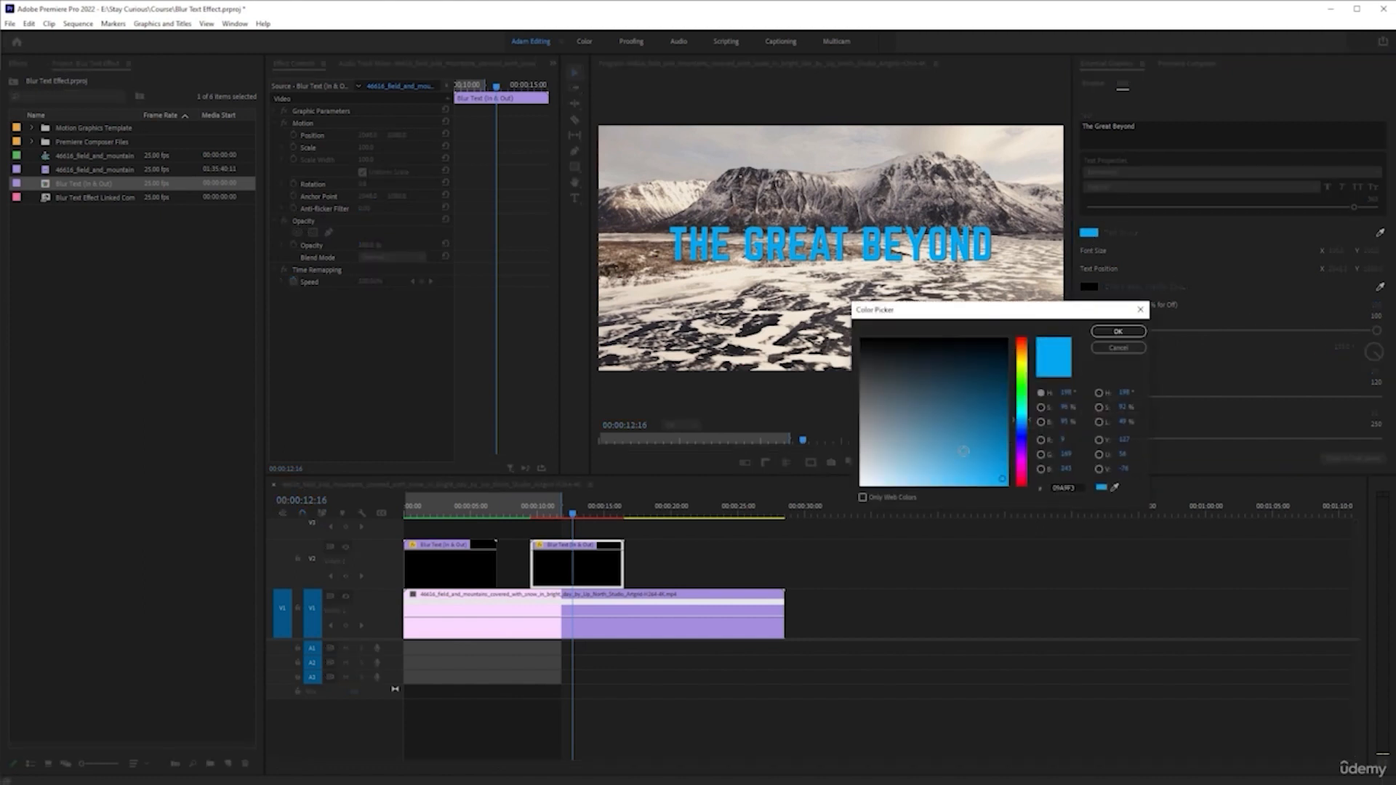
pyautogui.click(924, 475)
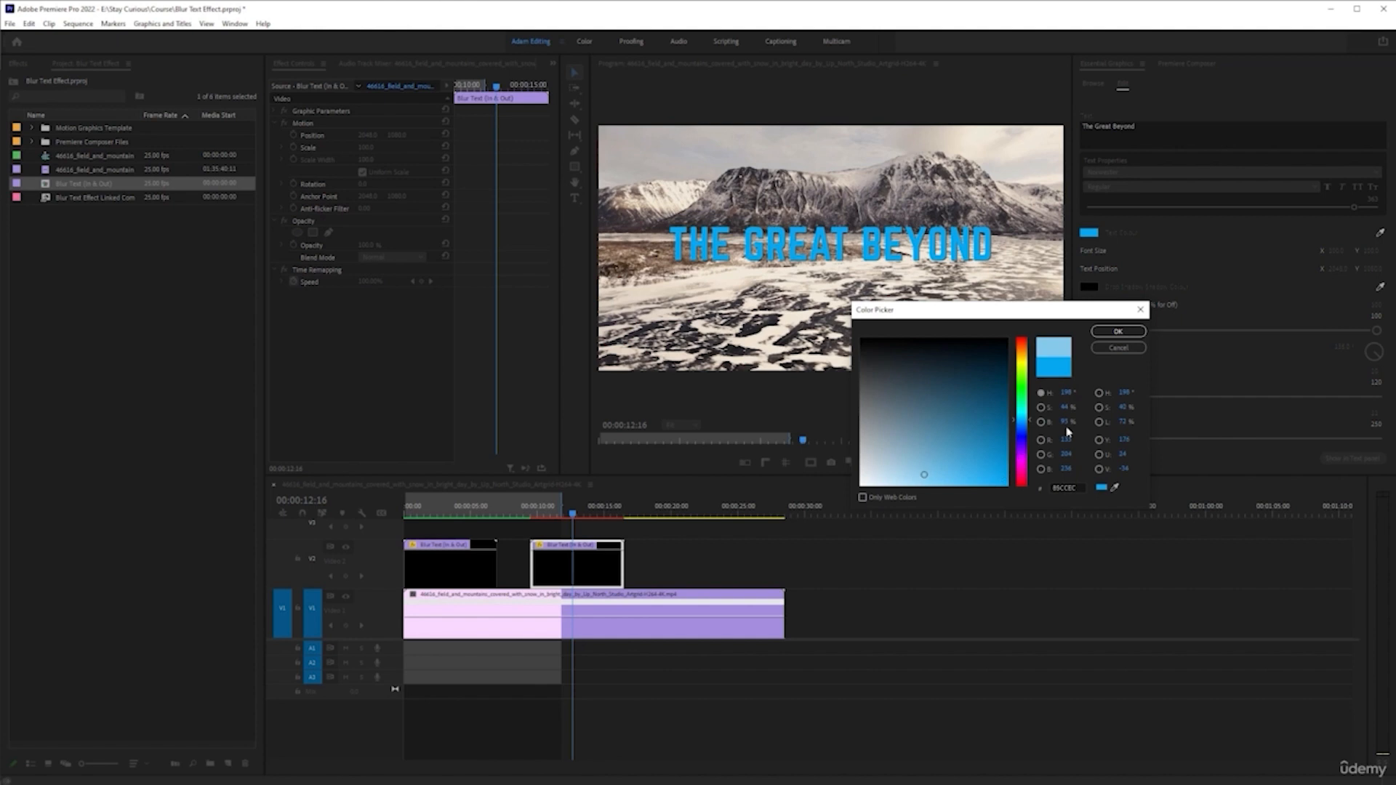
pyautogui.click(1118, 333)
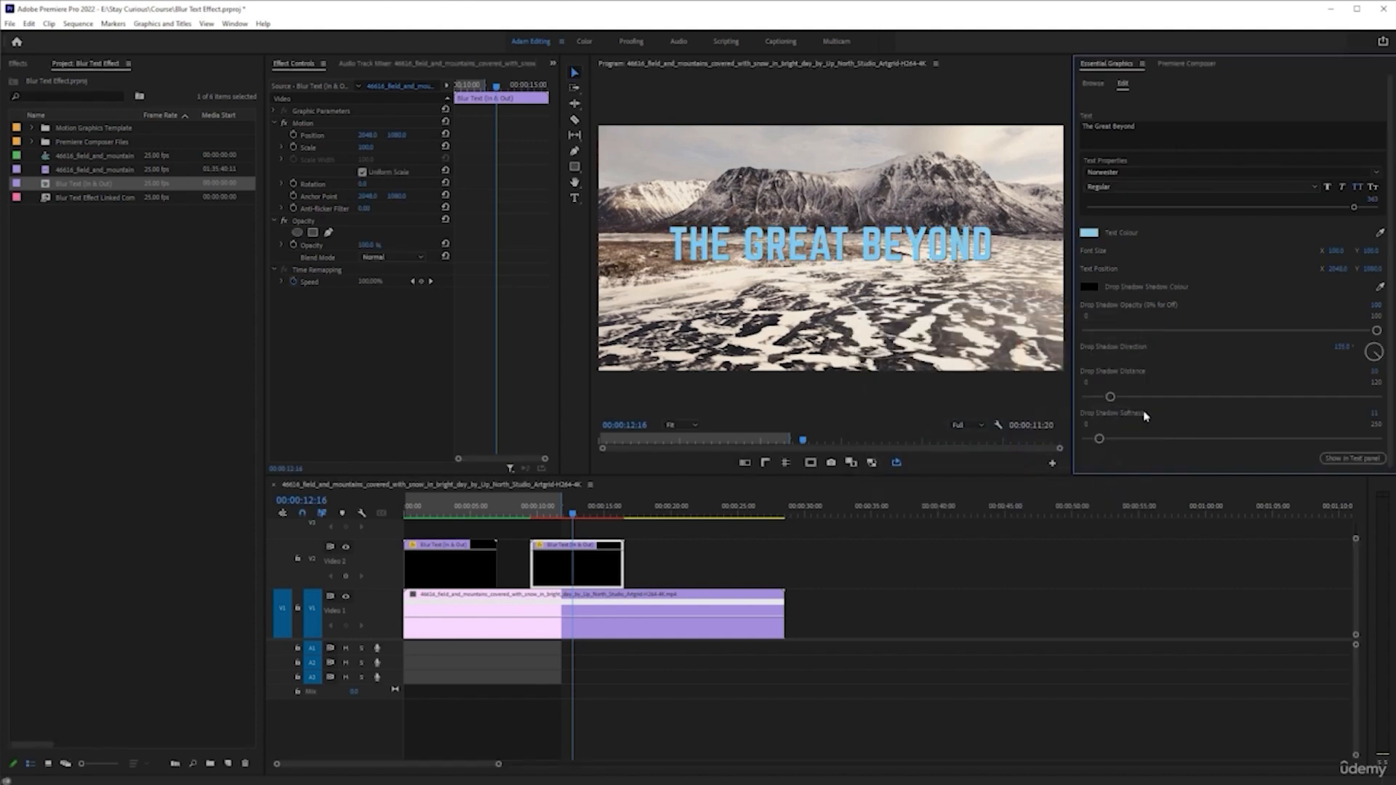
# Set the sequence's out point at 00:00:18:09, past the second title, and render the range
pyautogui.click(652, 509)
pyautogui.press('Return')
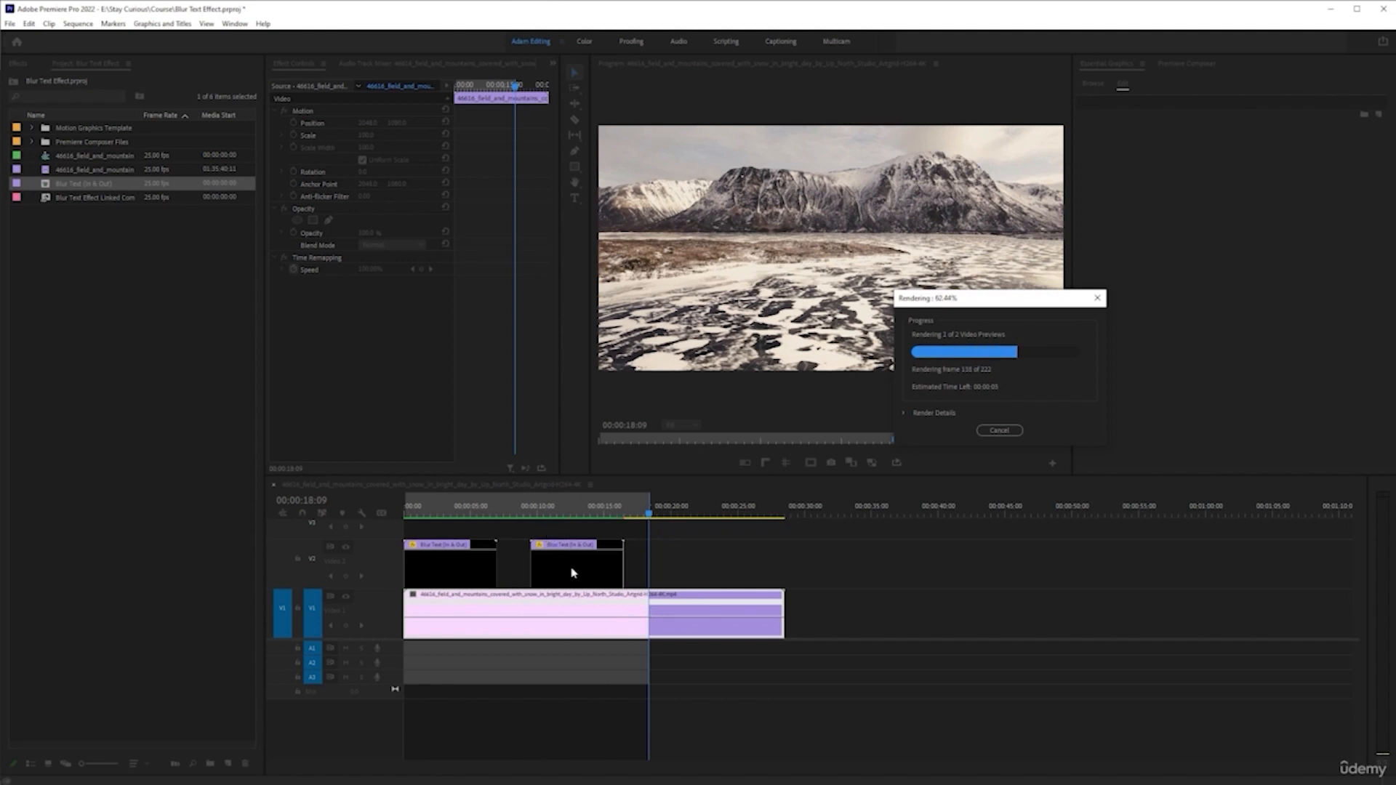
# Move the second title on Video 2 directly against the end of the first title and render the range again
pyautogui.moveTo(571, 573); pyautogui.dragTo(535, 551)
pyautogui.click(488, 512)
pyautogui.press('Return')
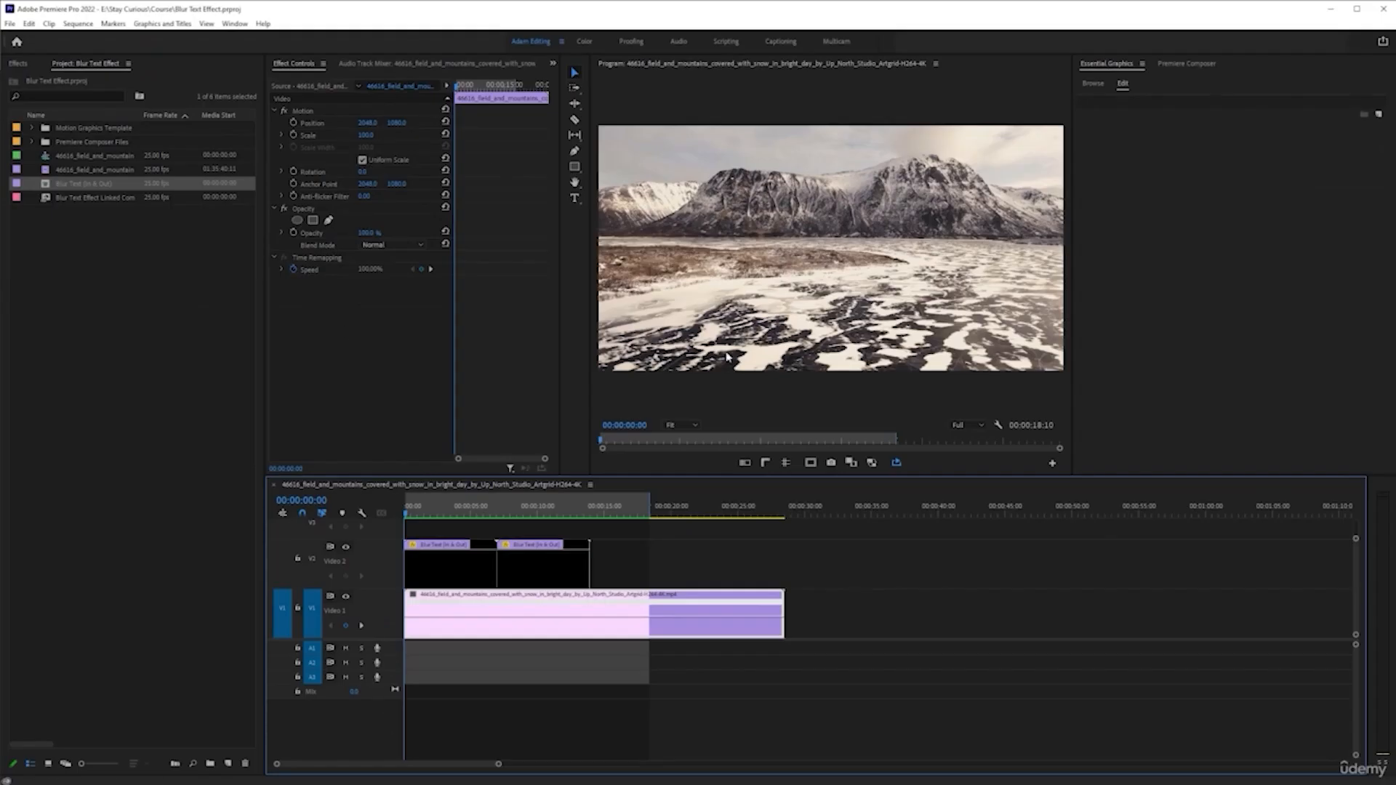
# Play both titles from the sequence start, and select the second title with the playhead at 00:00:10:08
pyautogui.press('space')
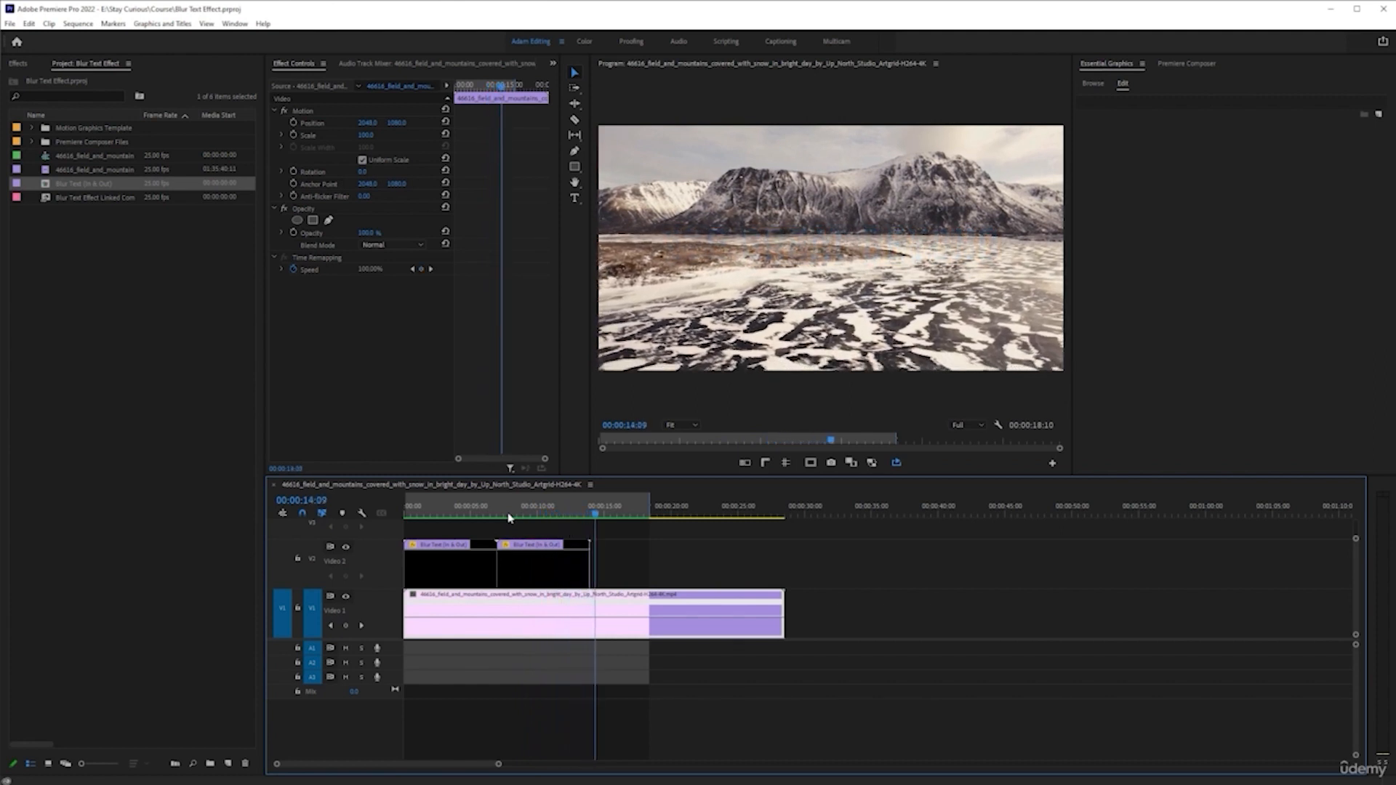
pyautogui.click(542, 513)
pyautogui.click(558, 565)
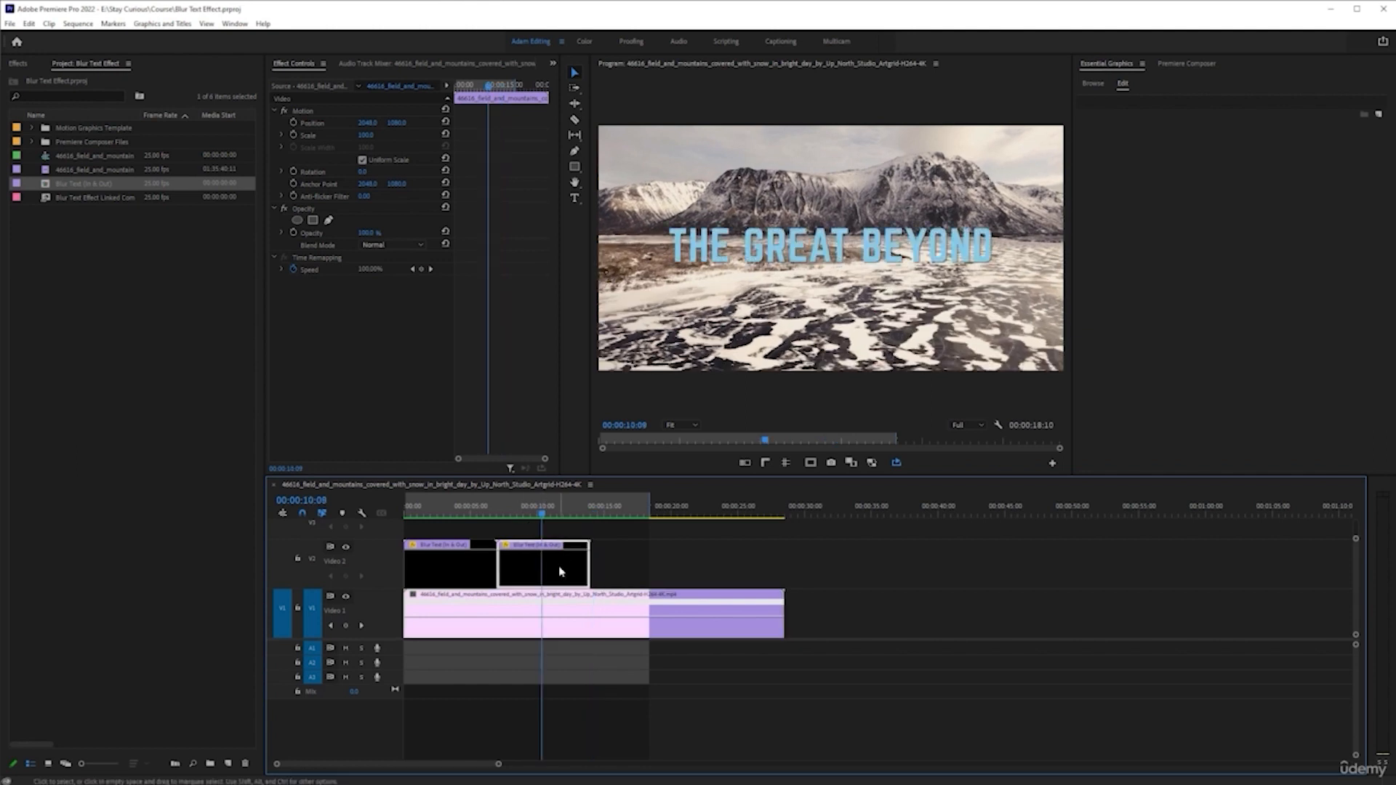